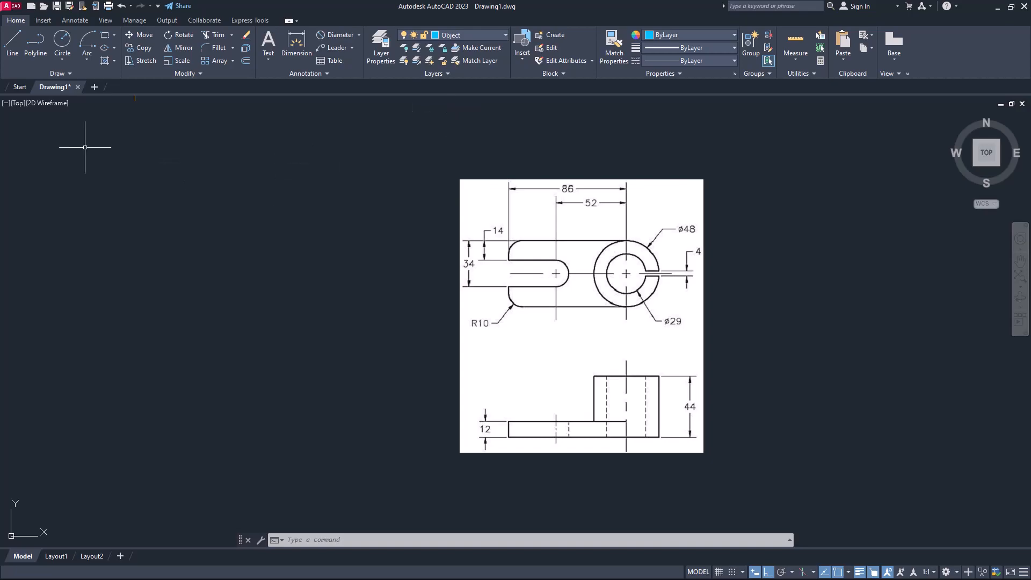
- Draw a rectangle 110 wide and 48 high in the empty area beside the reference drawing
click(13, 43)
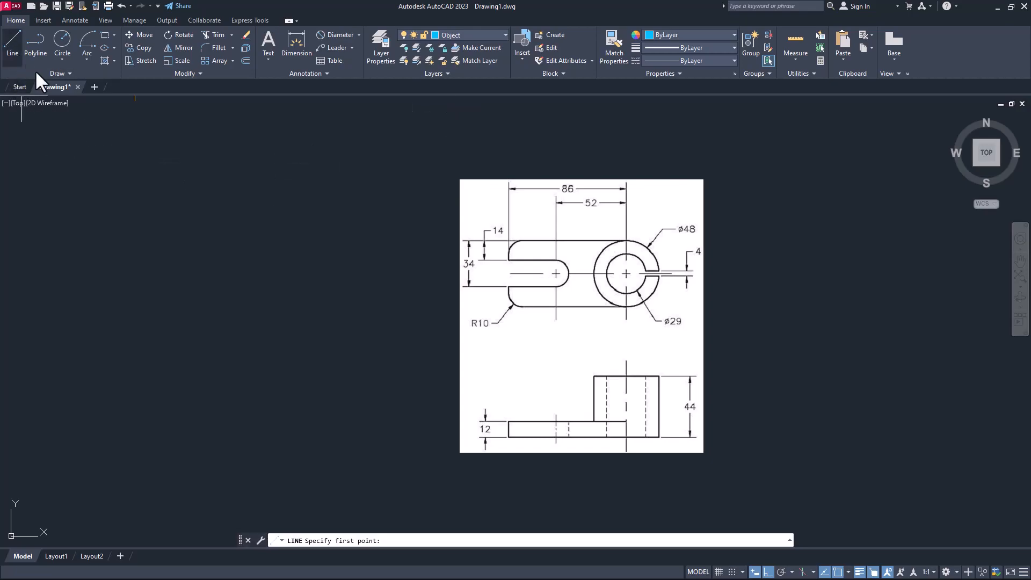
click(106, 35)
click(83, 301)
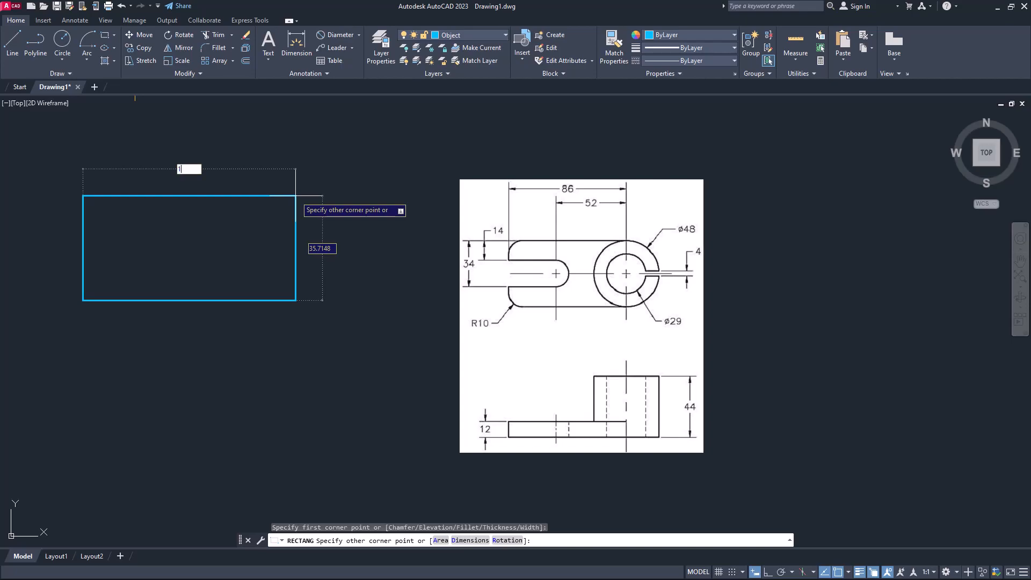
text(110)
key(Tab)
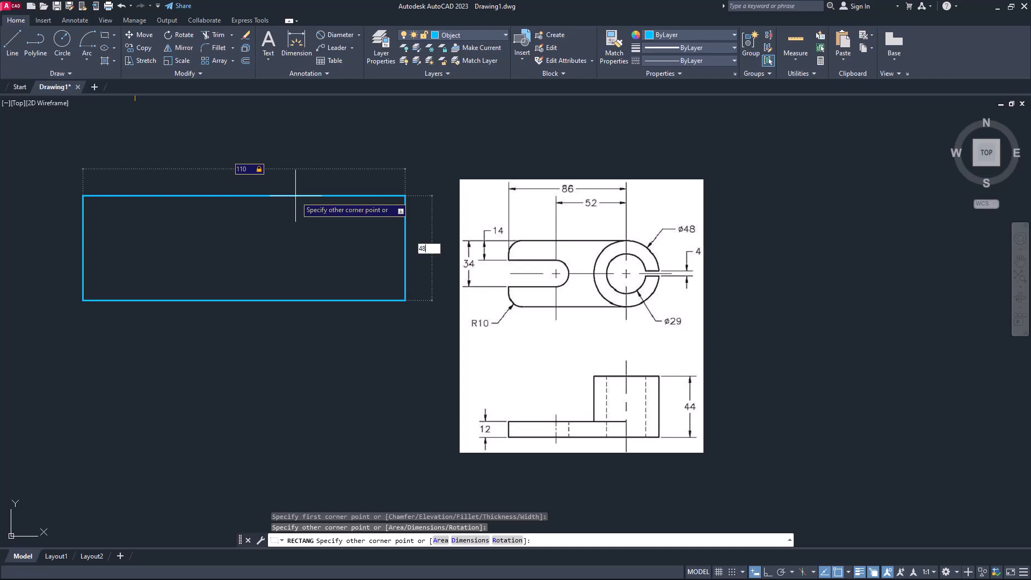
key(Return)
- Draw a circle of diameter 48 centred 24 inward from the midpoint of the rectangle's right edge
key(c)
key(Return)
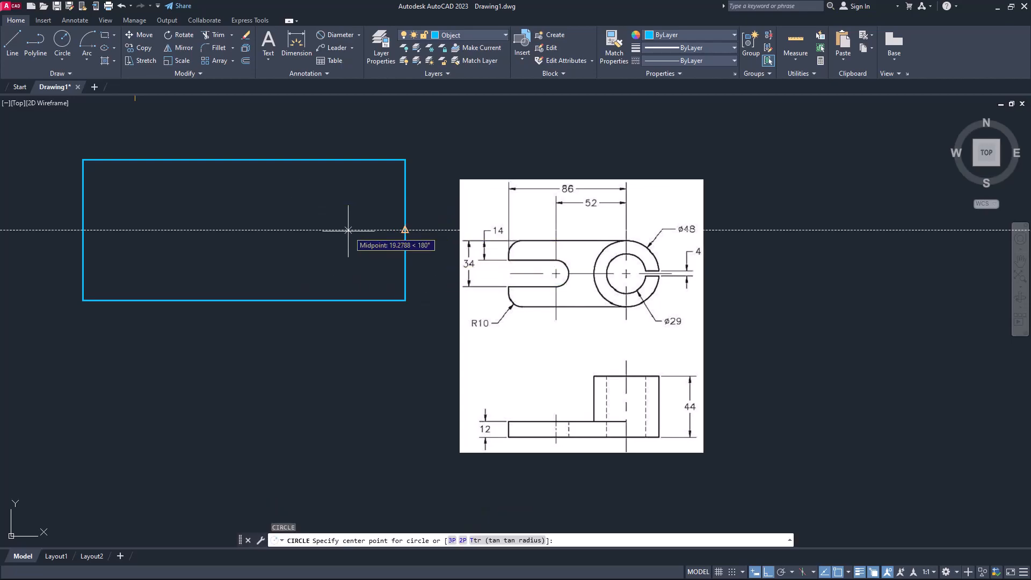
text(24)
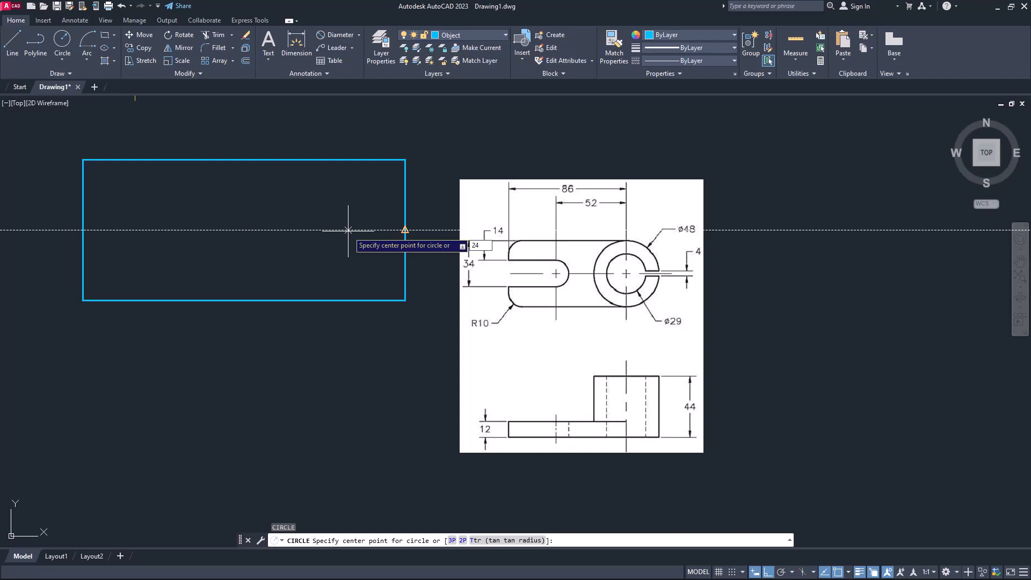
key(Return)
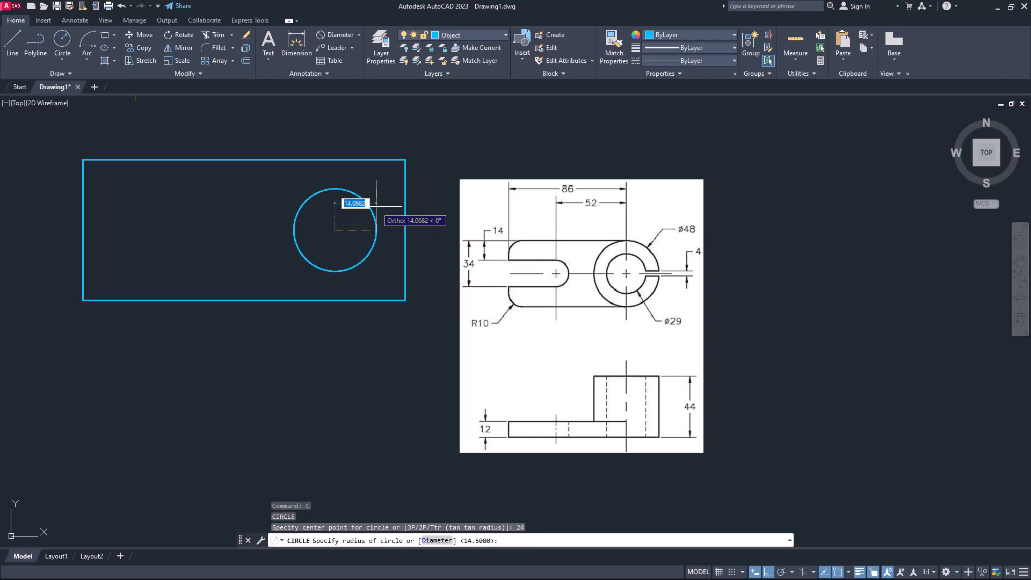
text(d)
key(Return)
text(48)
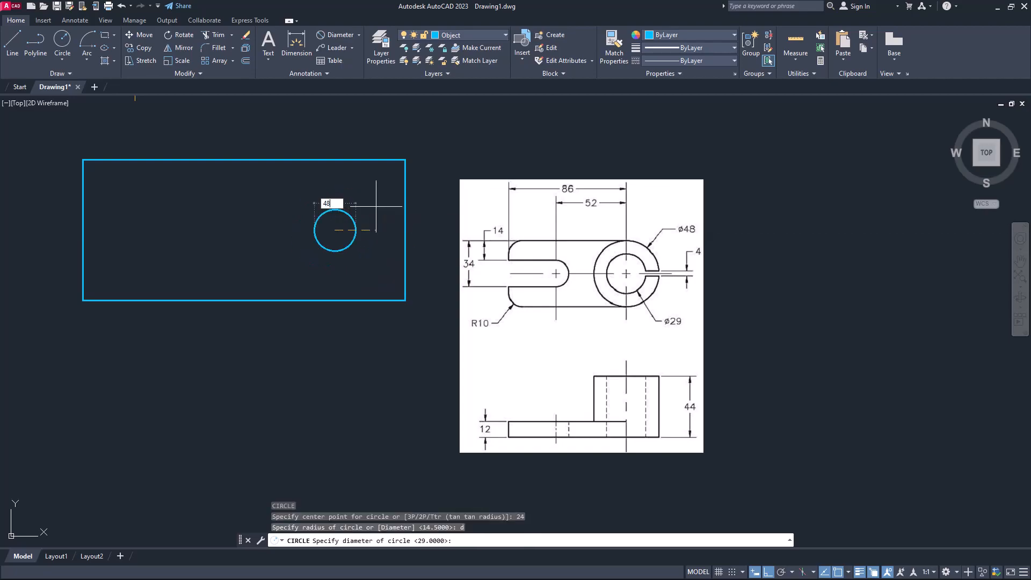
key(Return)
- Trim the rectangle's right edge and the corner pieces lying outside the 48-diameter circle
text(tr)
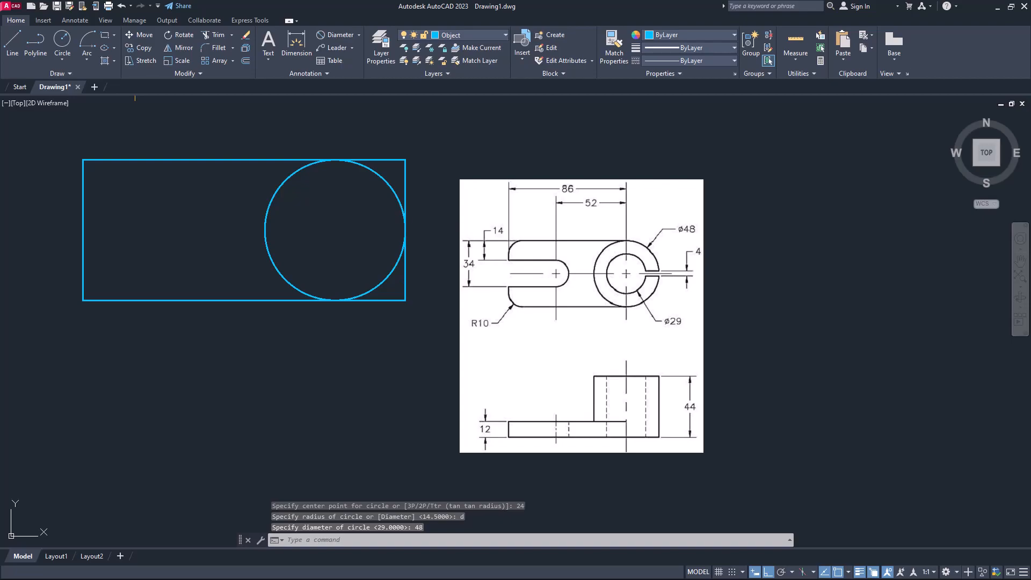
key(Return)
click(406, 193)
click(391, 159)
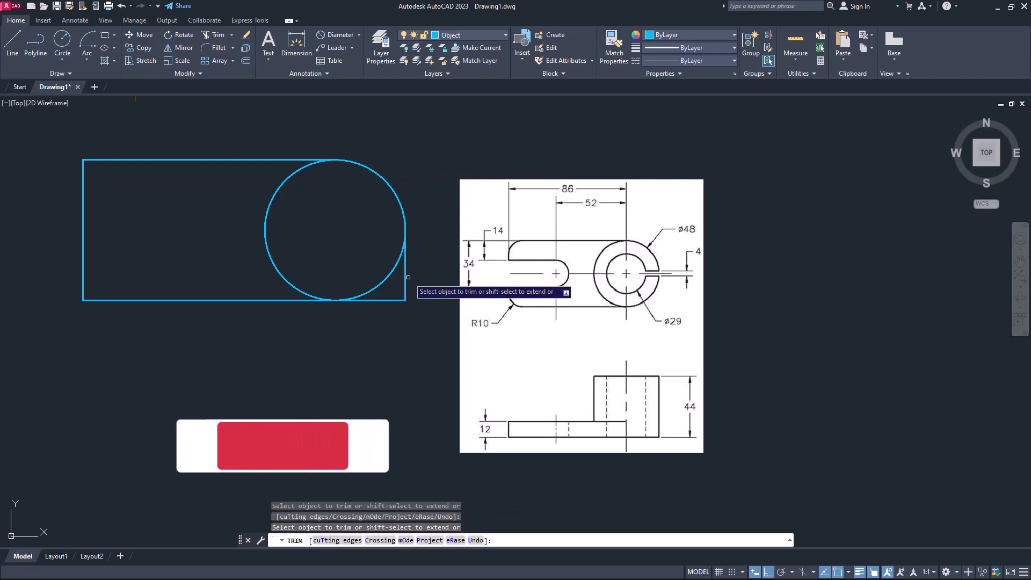
click(406, 277)
click(389, 299)
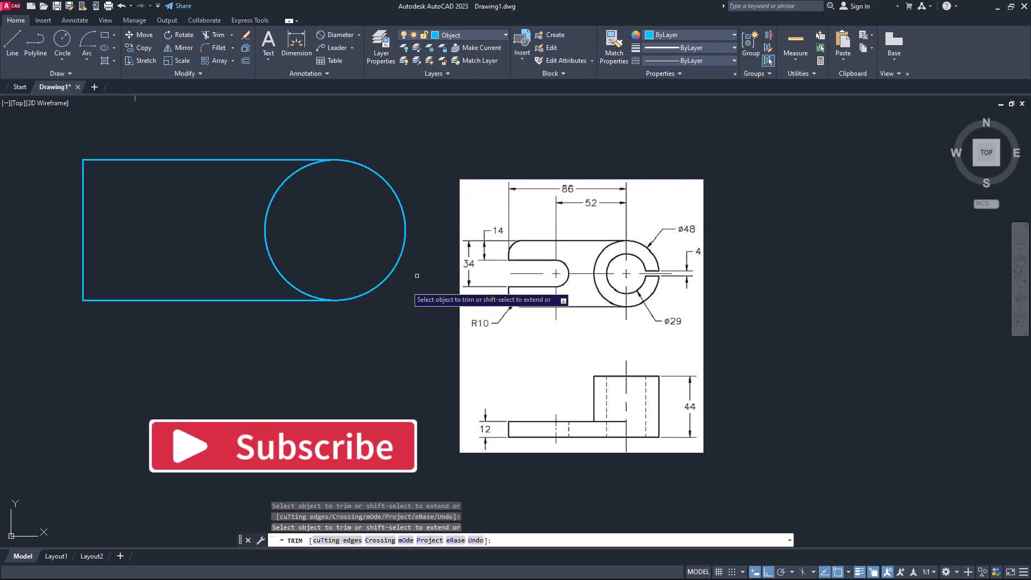
key(Escape)
- Draw a circle of diameter 29 concentric with the large circle
text(c)
key(Return)
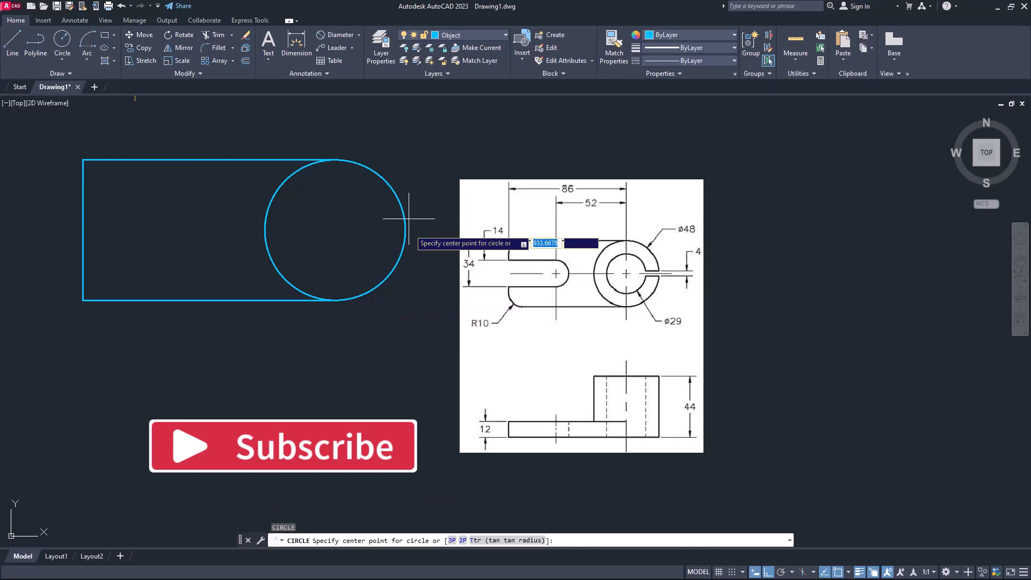
click(335, 230)
text(d)
key(Return)
text(29)
key(Return)
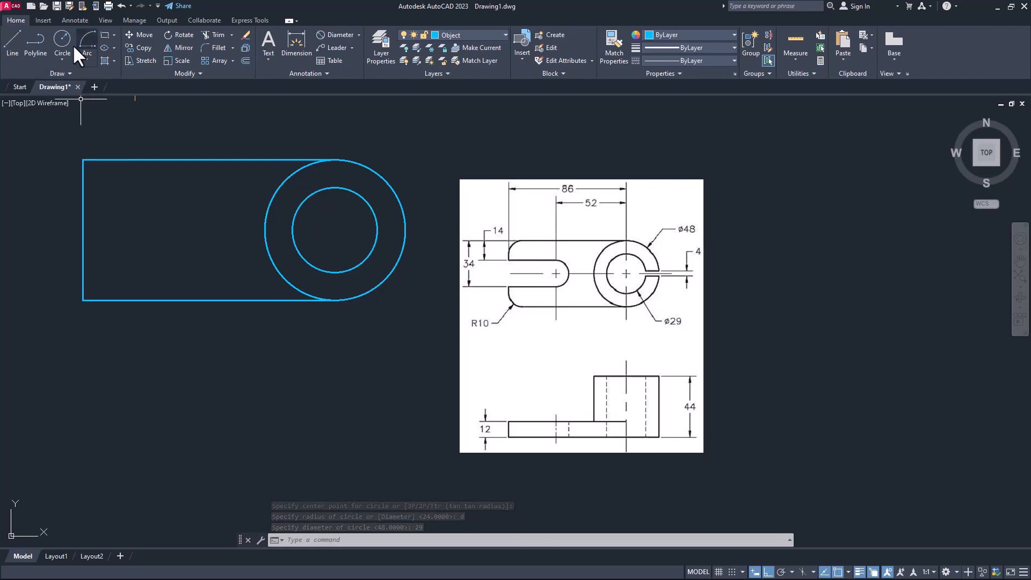
- Start a polyline on the plate's left edge, 14 below its upper corner, with a horizontal segment 34 long to the right
click(37, 48)
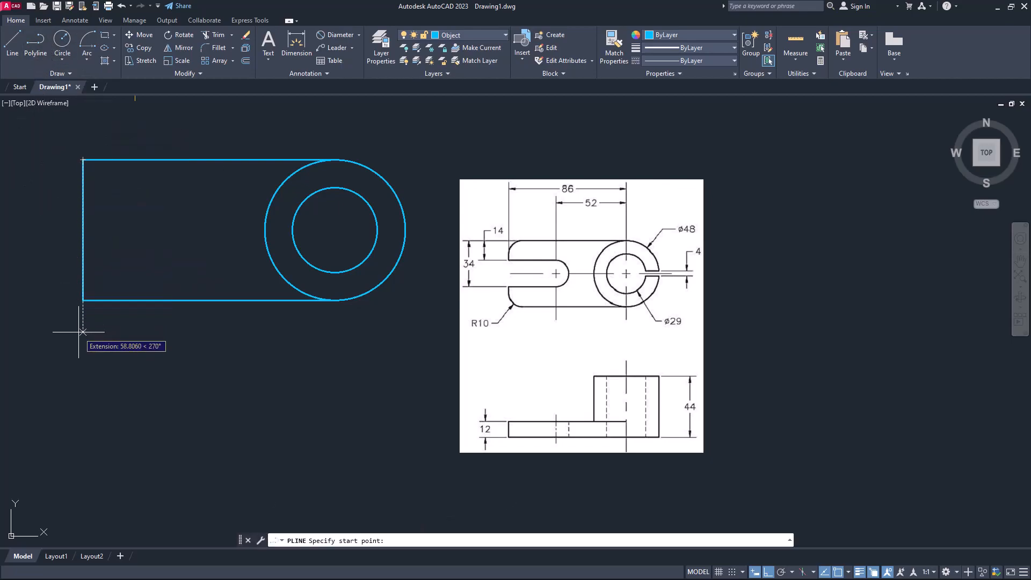
text(1)
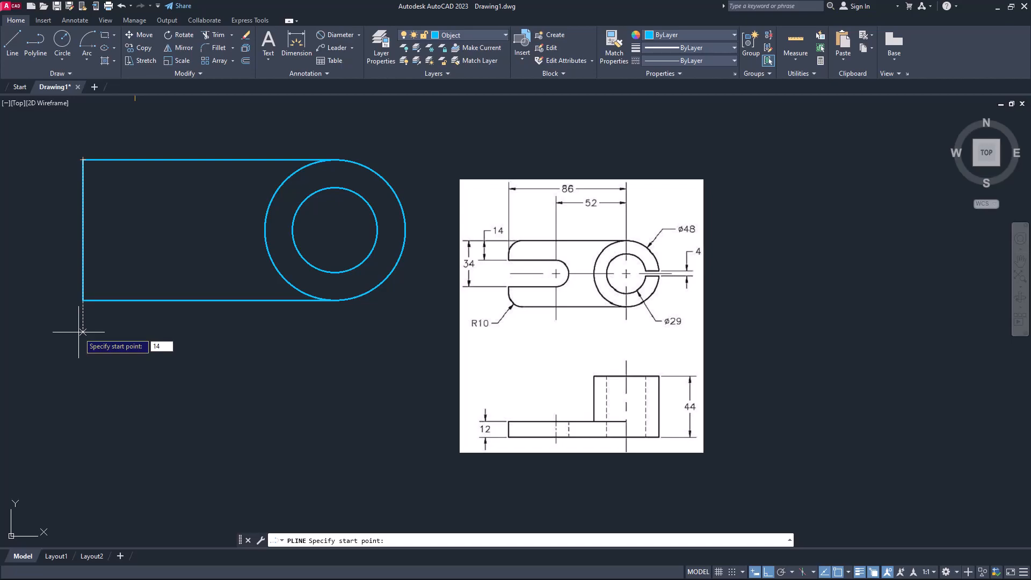
text(4)
key(Return)
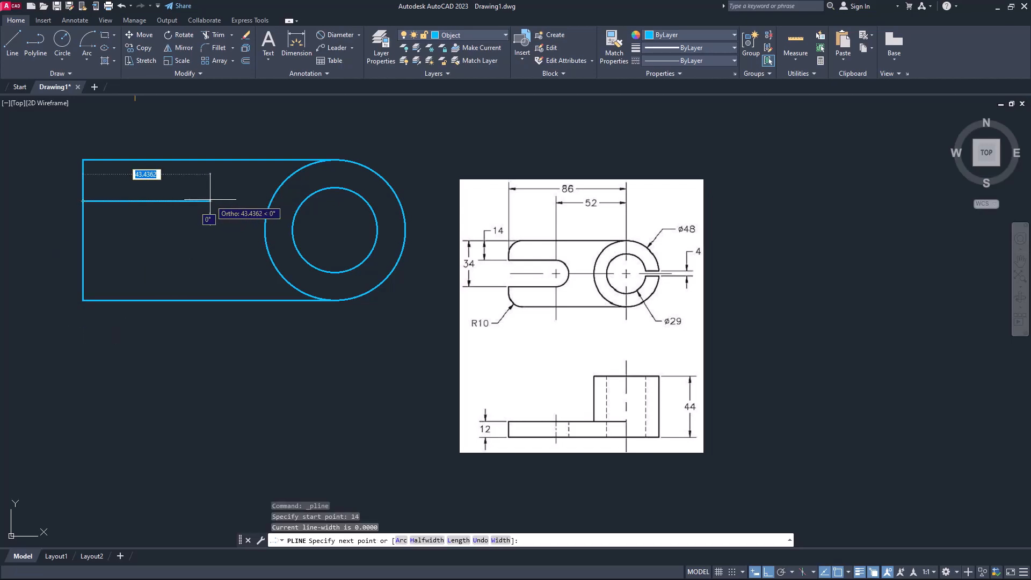
text(34)
key(Return)
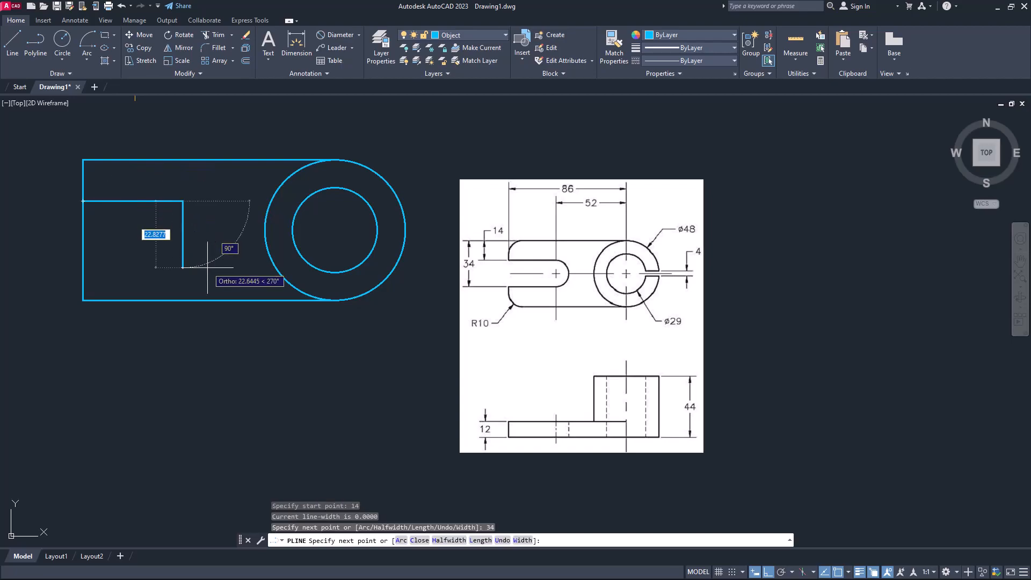
- Complete the slot polyline with an arc ending 20 straight below and a straight segment 34 long back to the left edge
text(a)
key(Return)
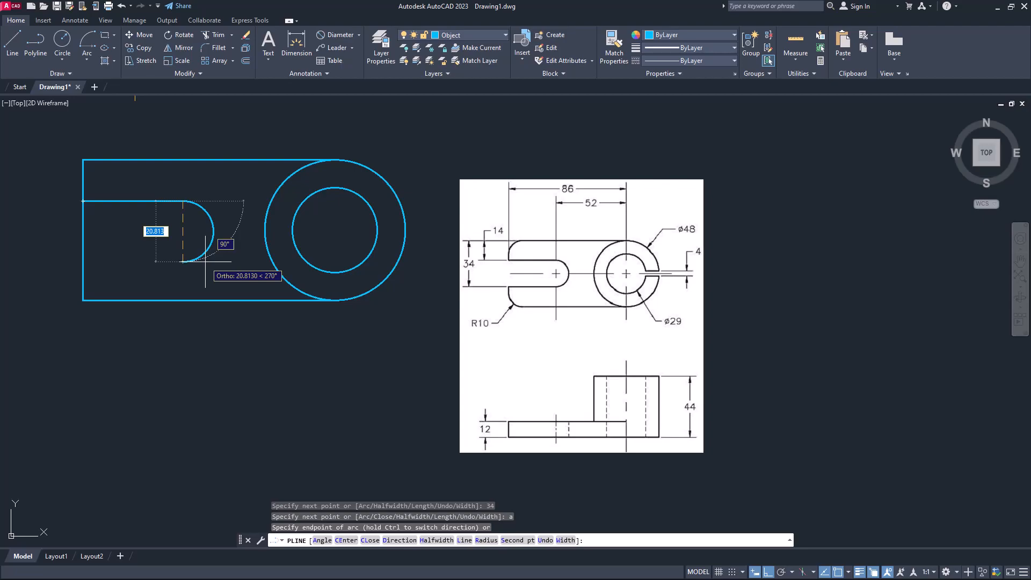
text(20)
key(Return)
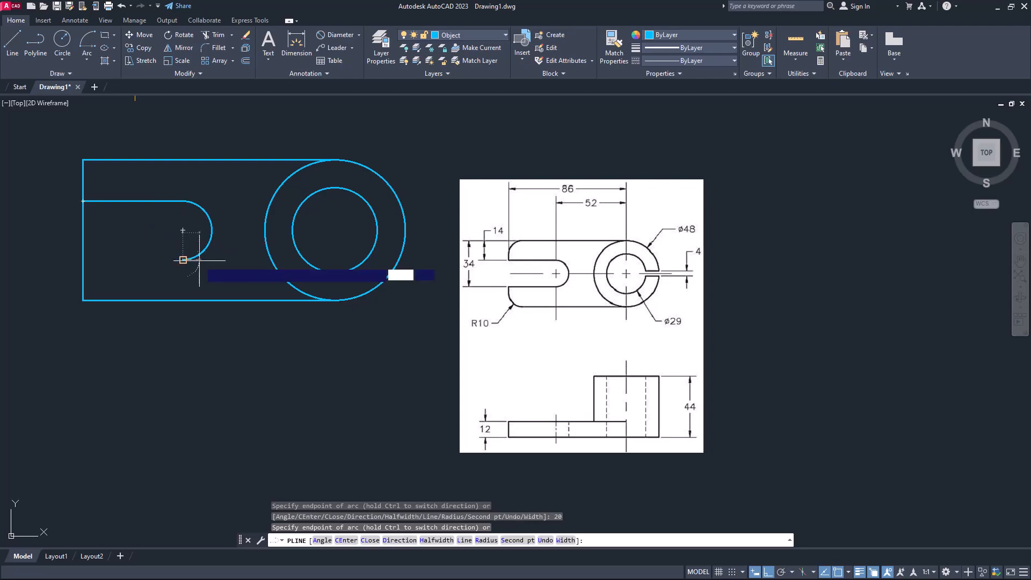
right_click(125, 262)
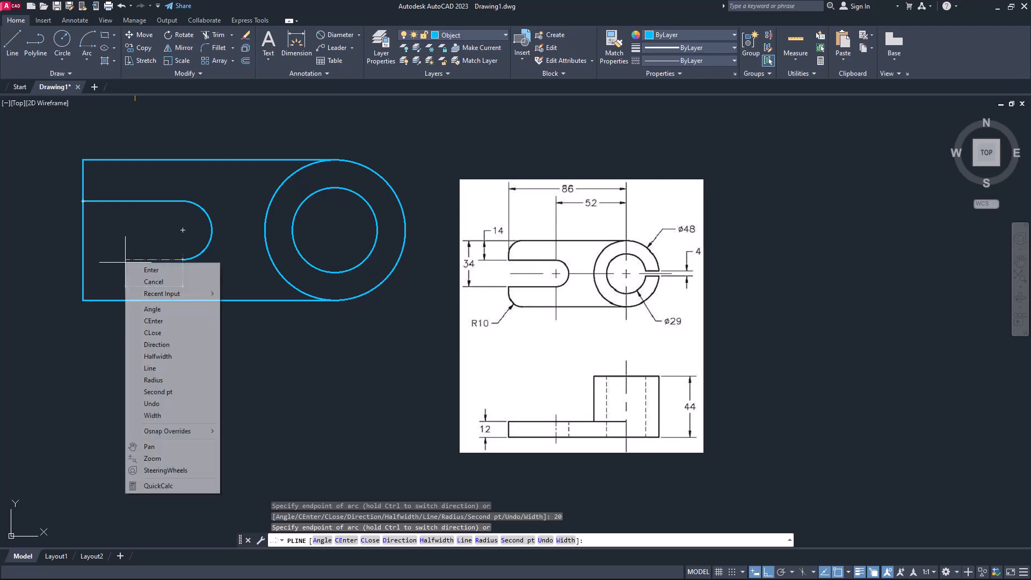
click(164, 369)
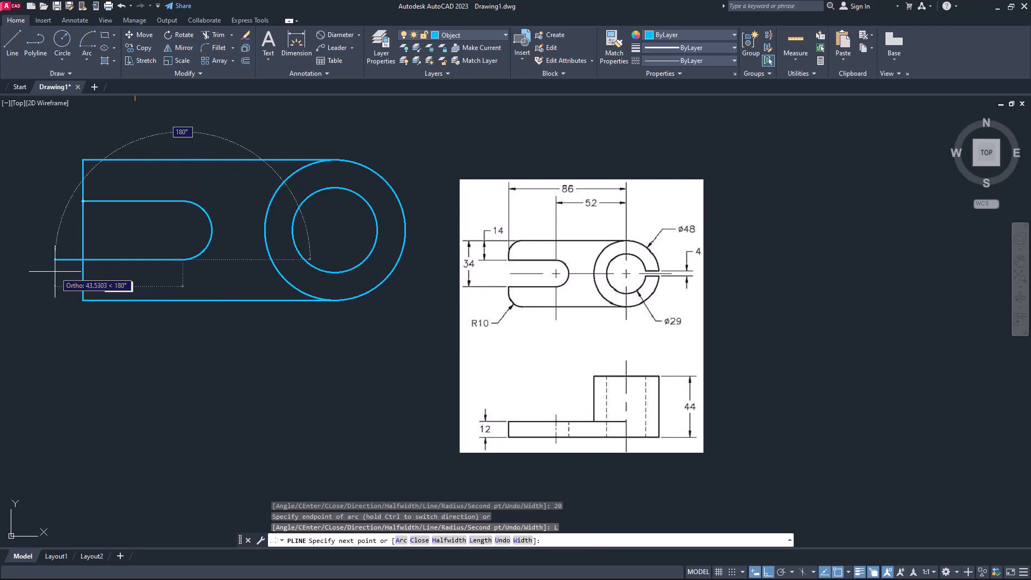
text(34)
key(Return)
key(Return)
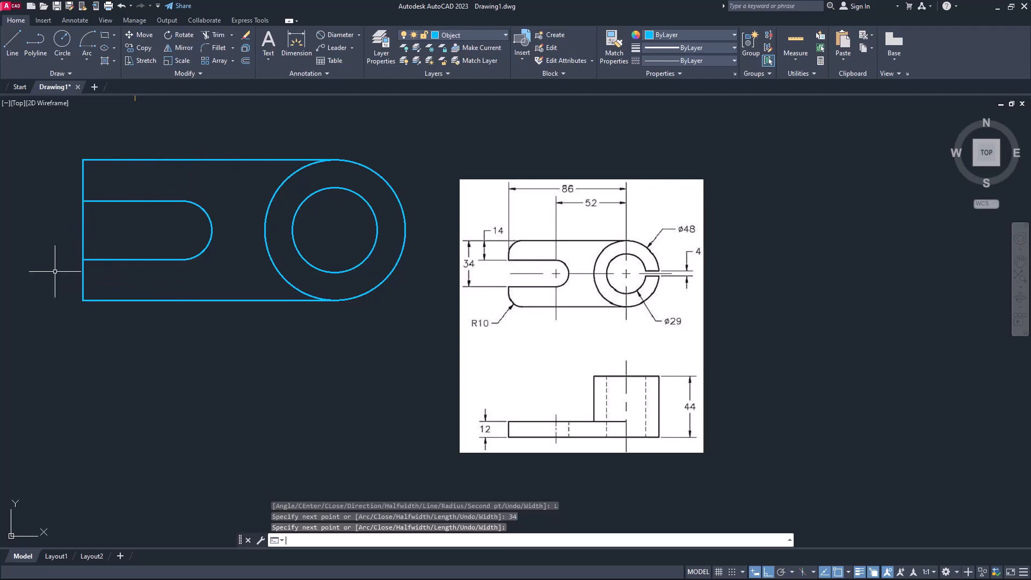
- Trim the plate's left edge between the two slot lines to open the slot, and save the drawing
text(tr)
key(Return)
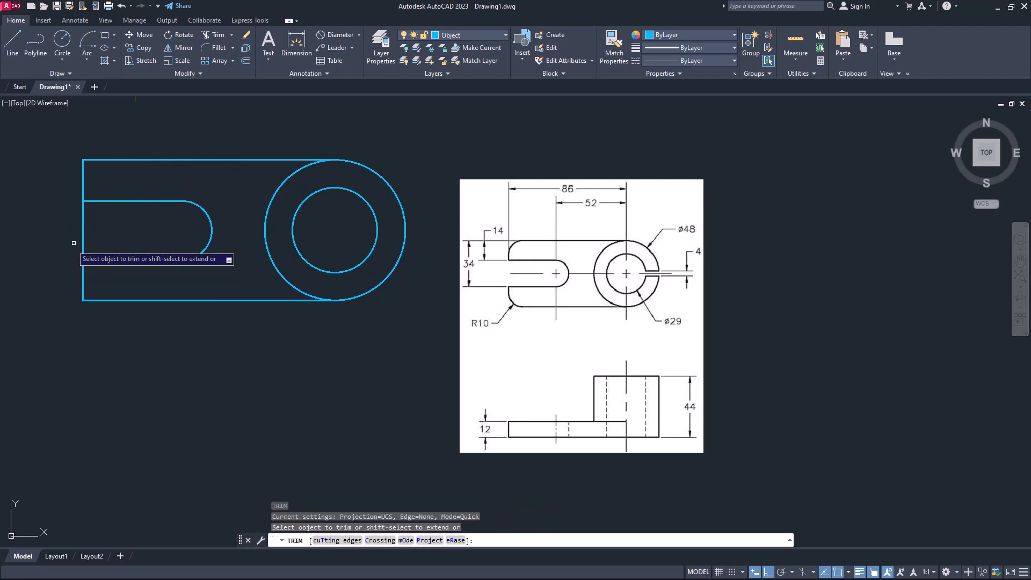
click(83, 239)
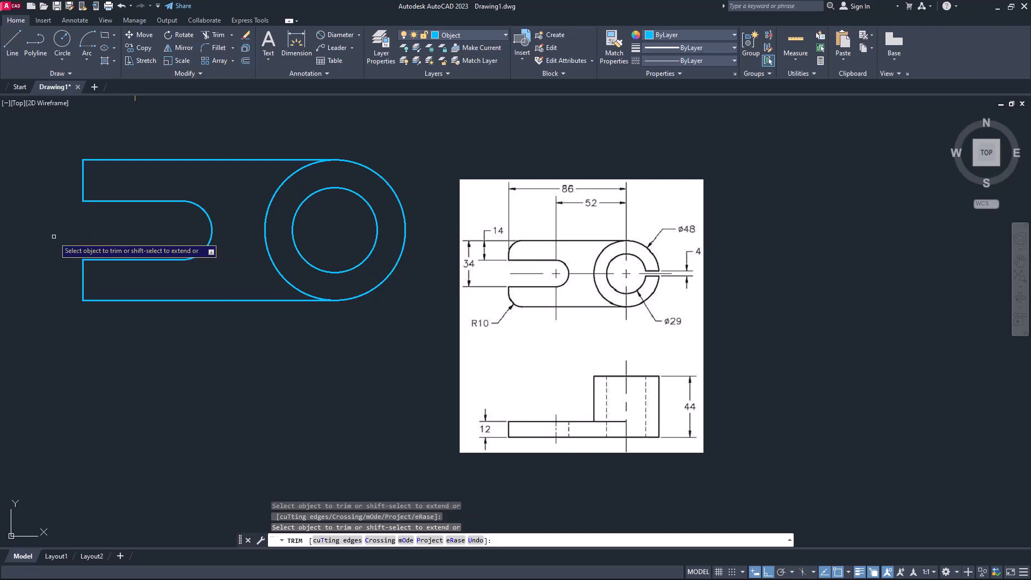
key(Escape)
key(ctrl+s)
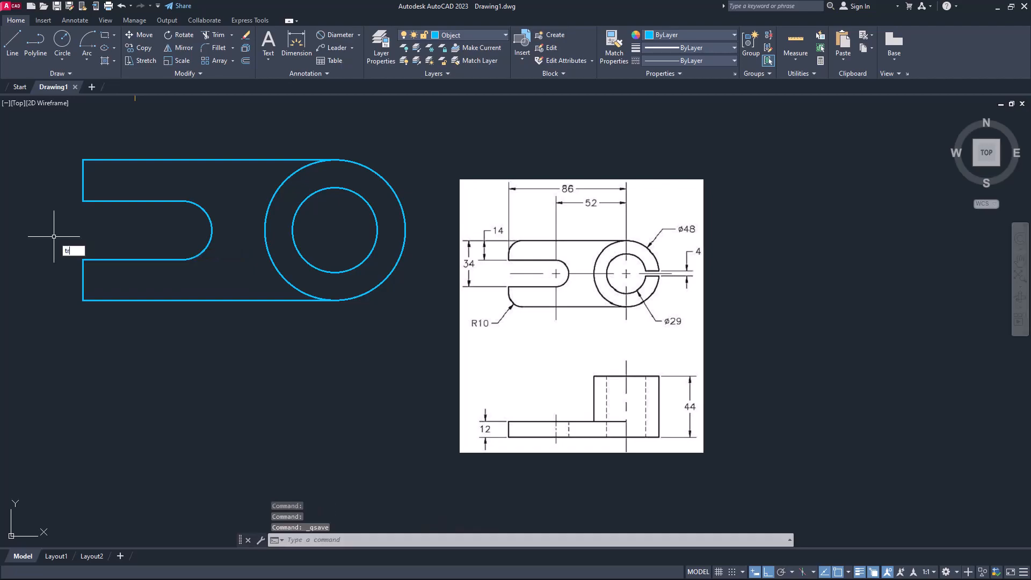
key(Return)
key(Escape)
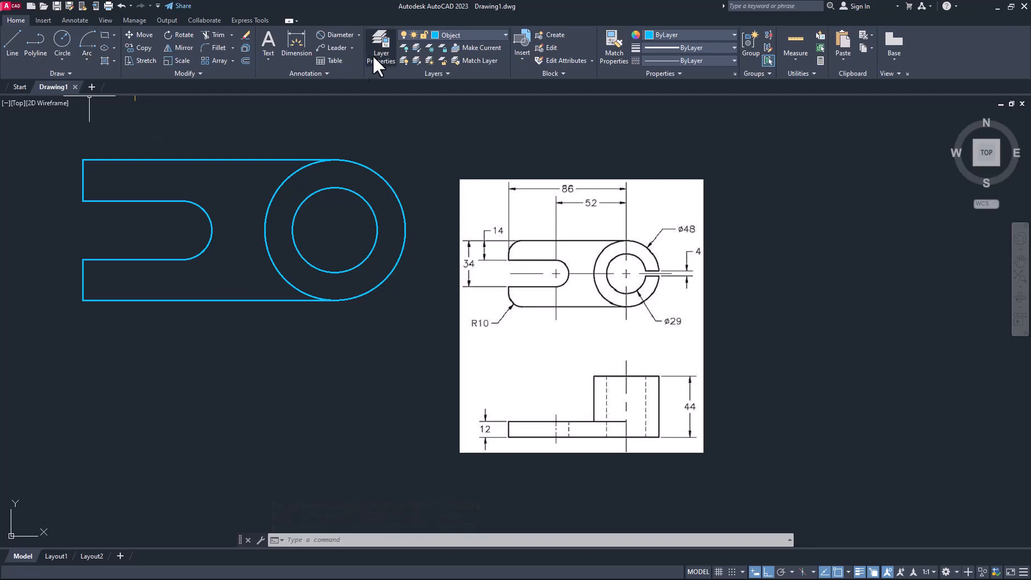
- On the Center Line layer, draw a horizontal line through the circles' centre, extending past both ends of the part
click(459, 35)
click(454, 60)
click(11, 46)
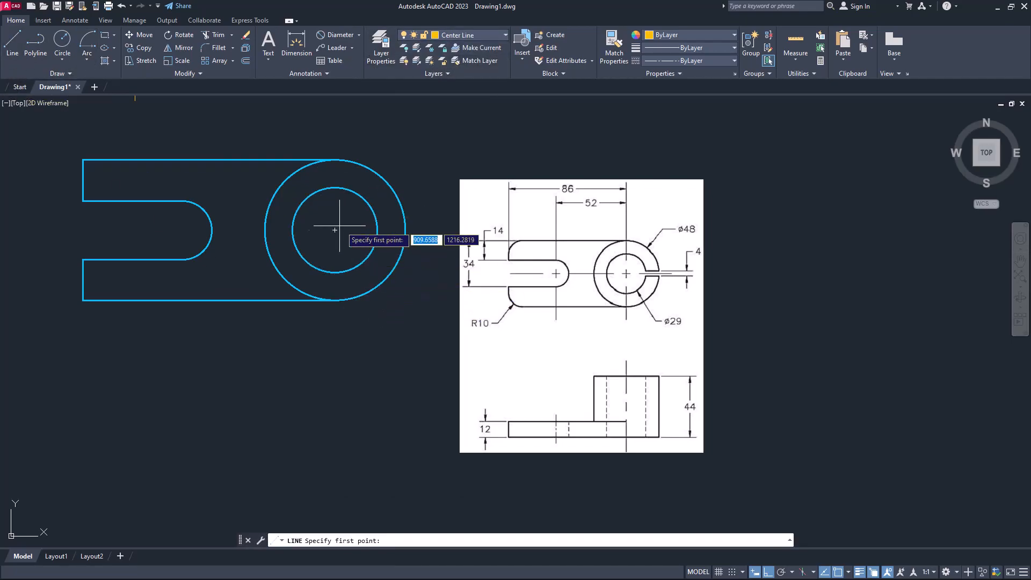
click(64, 230)
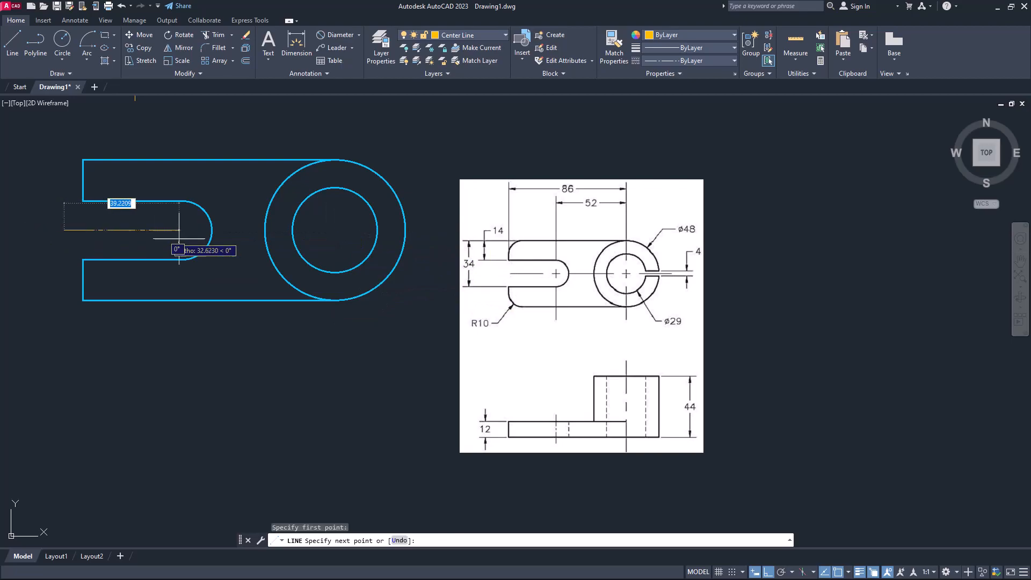
click(432, 230)
key(Return)
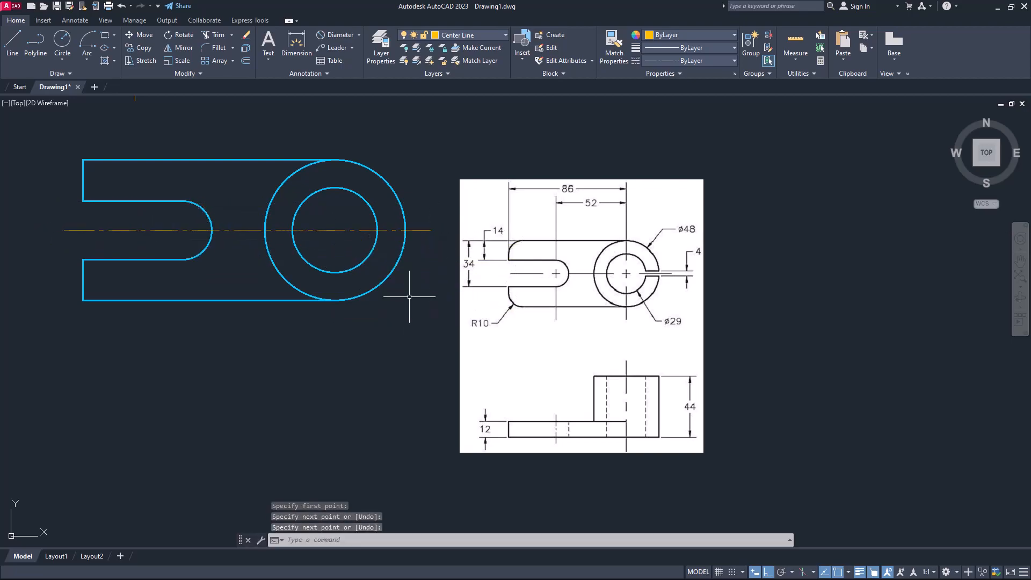
- On the Object layer, draw a horizontal line 2 above the centre line, from the outer circle's right side to inside the inner circle
scroll(419, 215, up, 4)
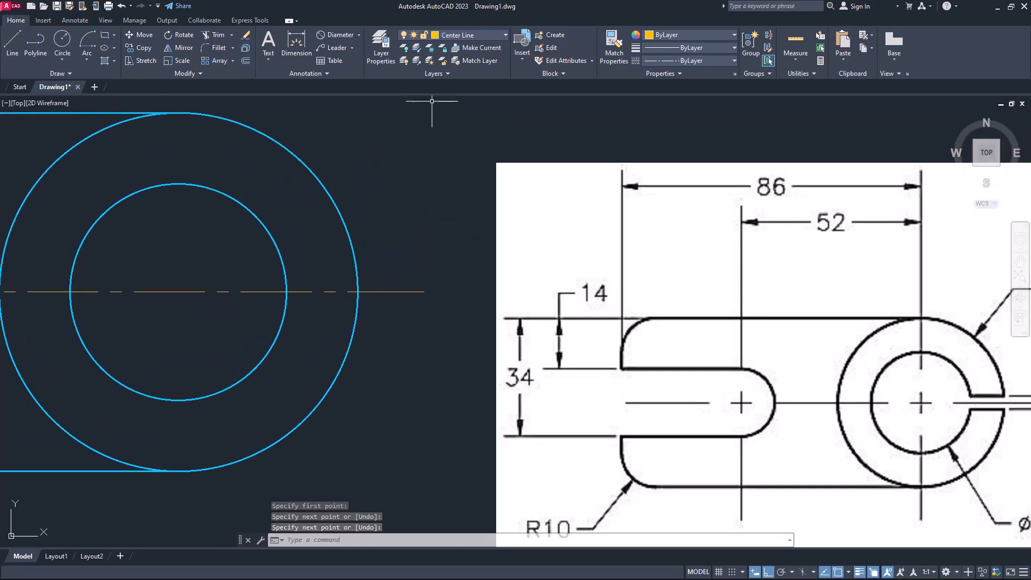
click(450, 34)
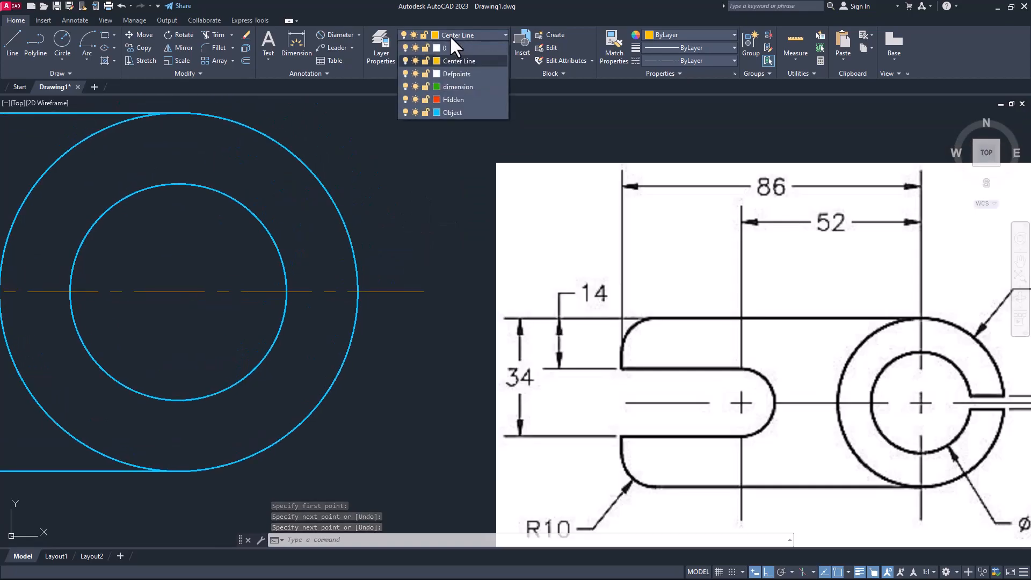
click(451, 113)
click(12, 43)
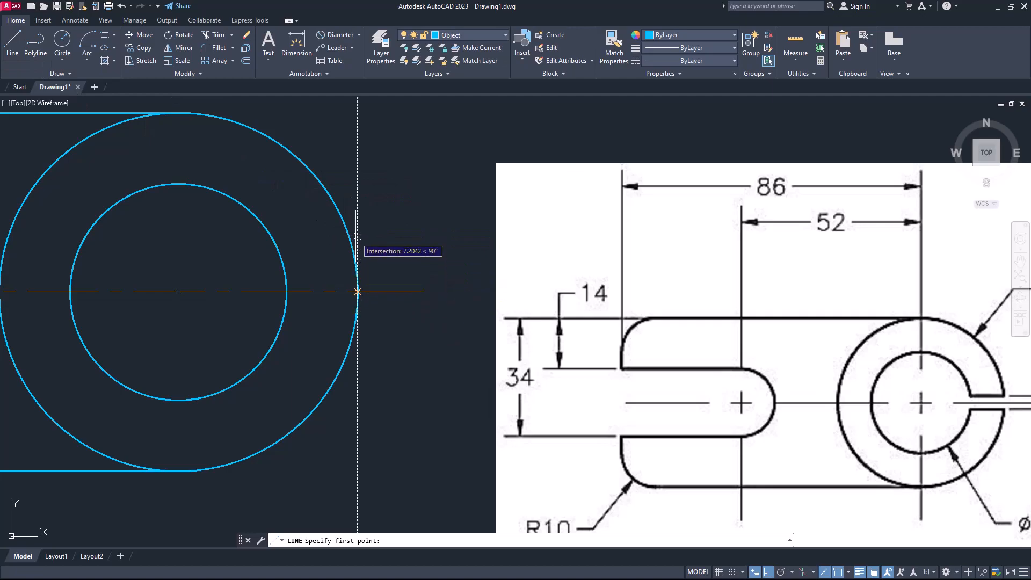
text(2)
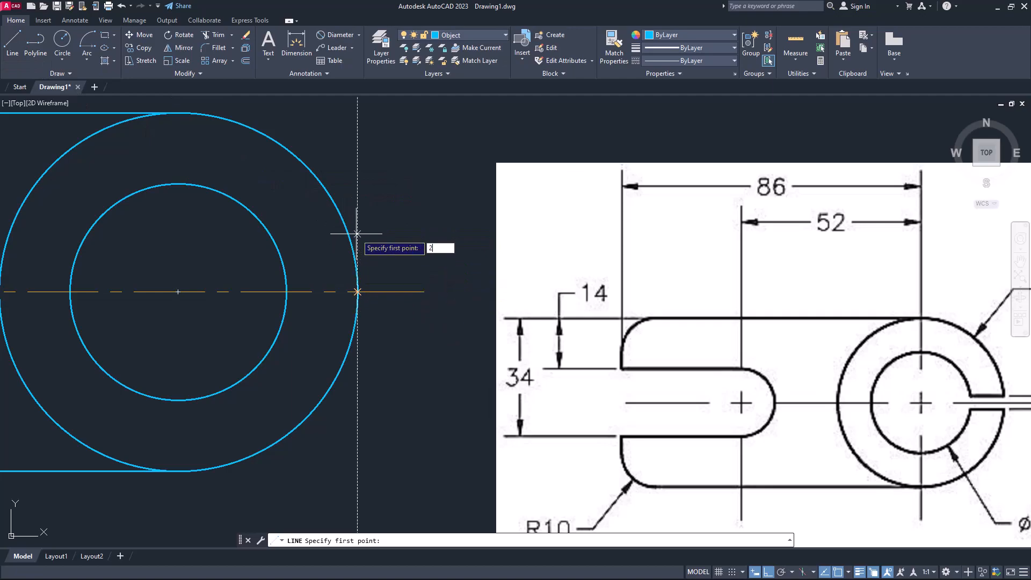
key(Return)
click(240, 273)
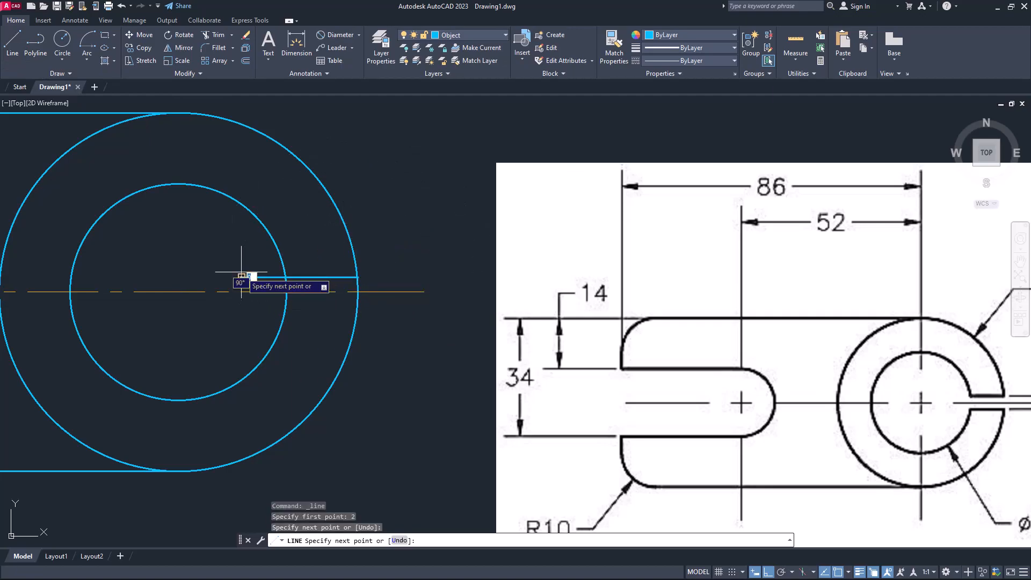
key(Return)
right_click(248, 330)
key(Escape)
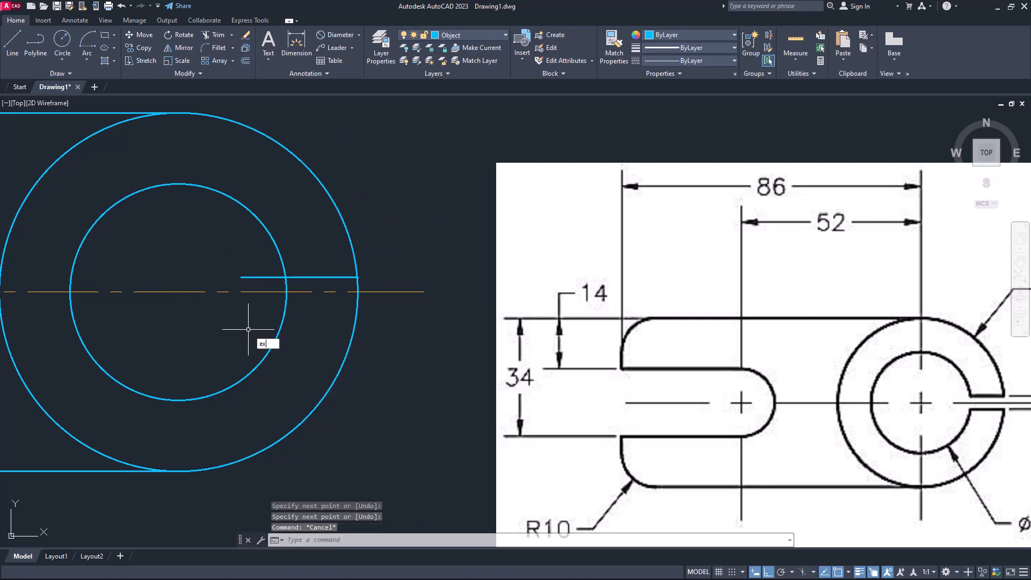
- Extend the short line above the centre line past the outer circle and trim it to span only between the inner and outer circles
key(Return)
click(350, 280)
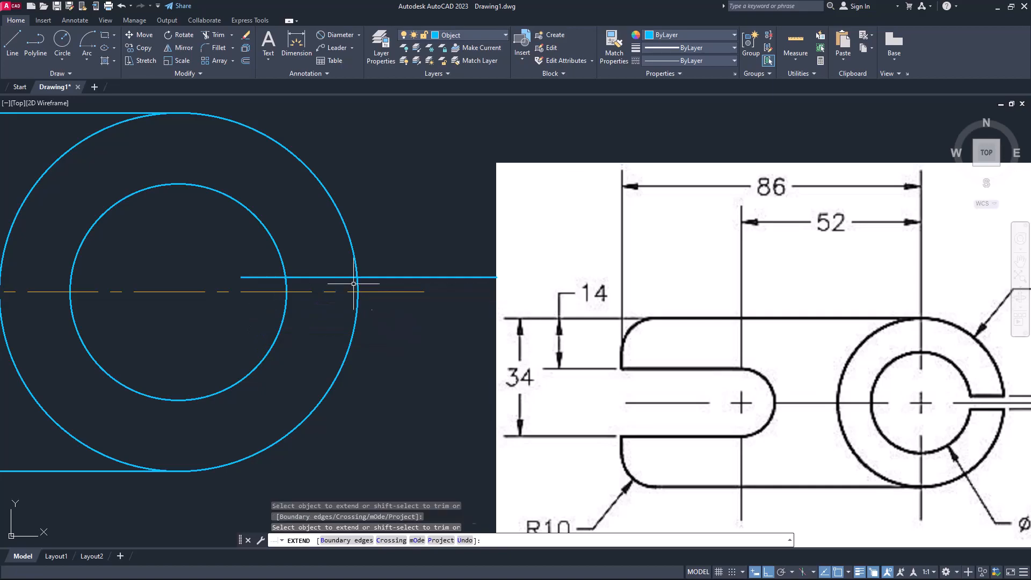
key(Escape)
text(tr)
key(Return)
click(412, 288)
click(399, 263)
click(399, 263)
click(425, 240)
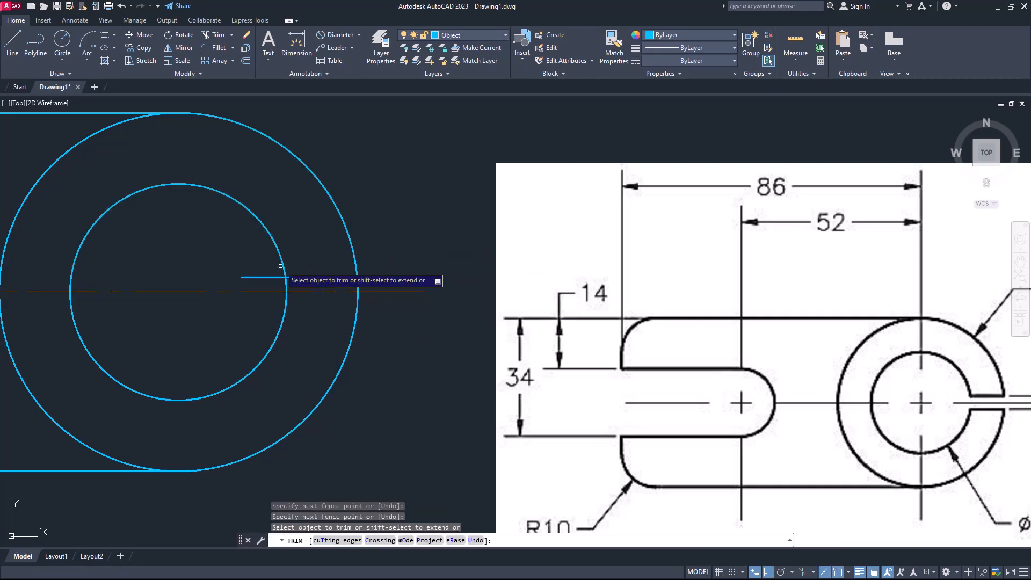
click(265, 280)
click(260, 273)
key(Escape)
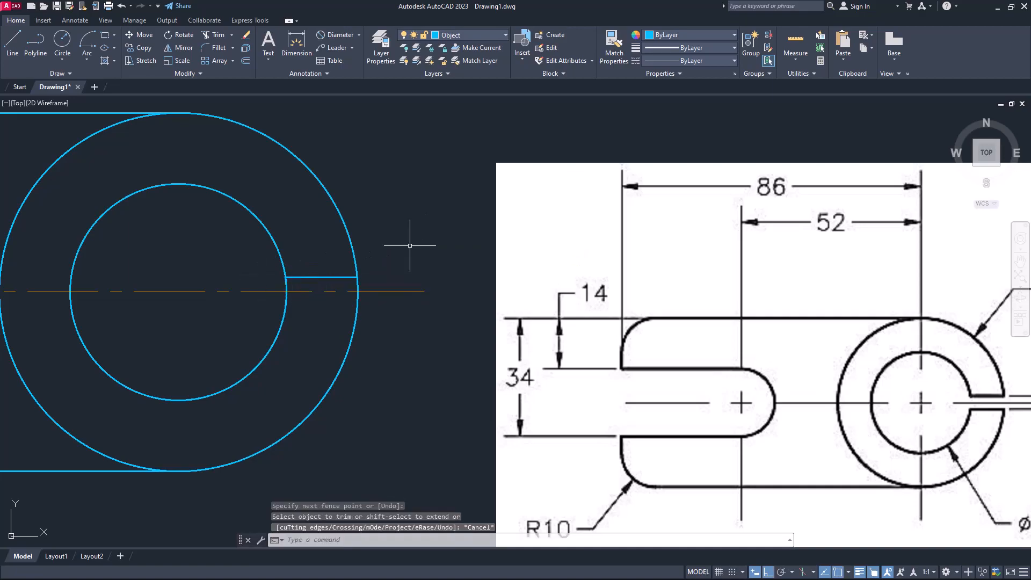
- Mirror the short line between the two circles about the horizontal centre line, keeping the original
key(Return)
click(331, 276)
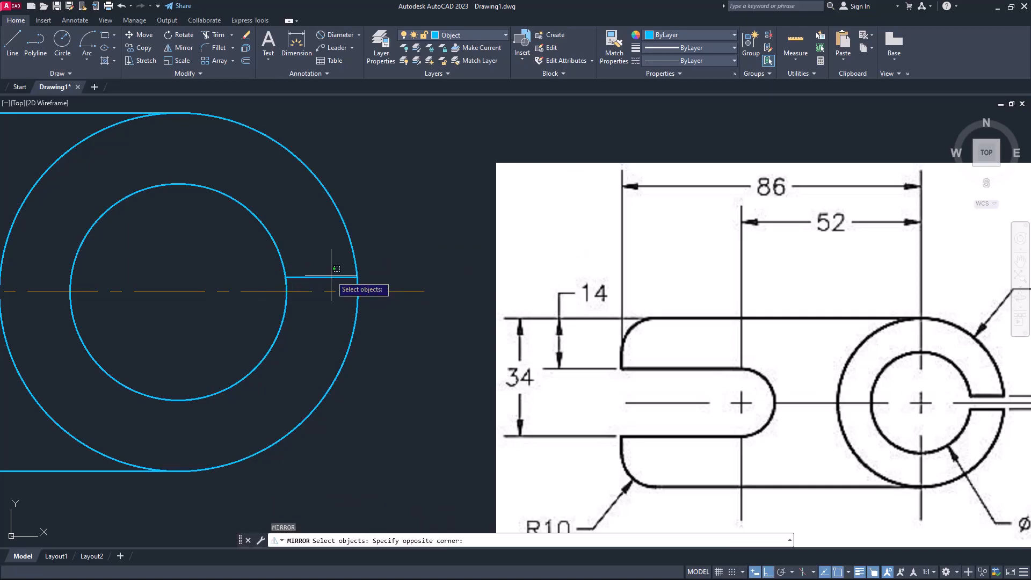
click(331, 275)
click(343, 283)
click(346, 278)
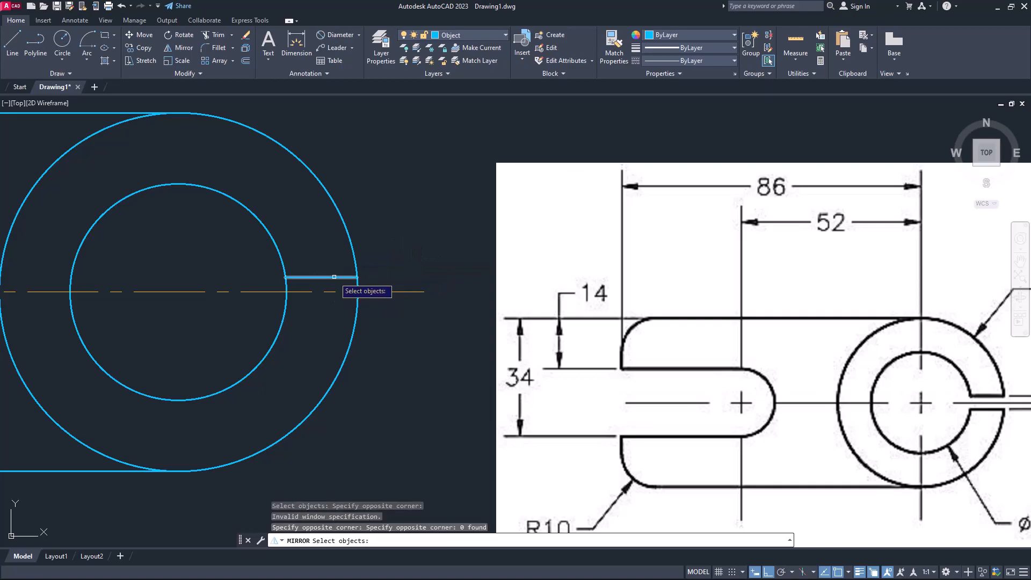
key(Return)
click(361, 289)
click(437, 283)
key(Return)
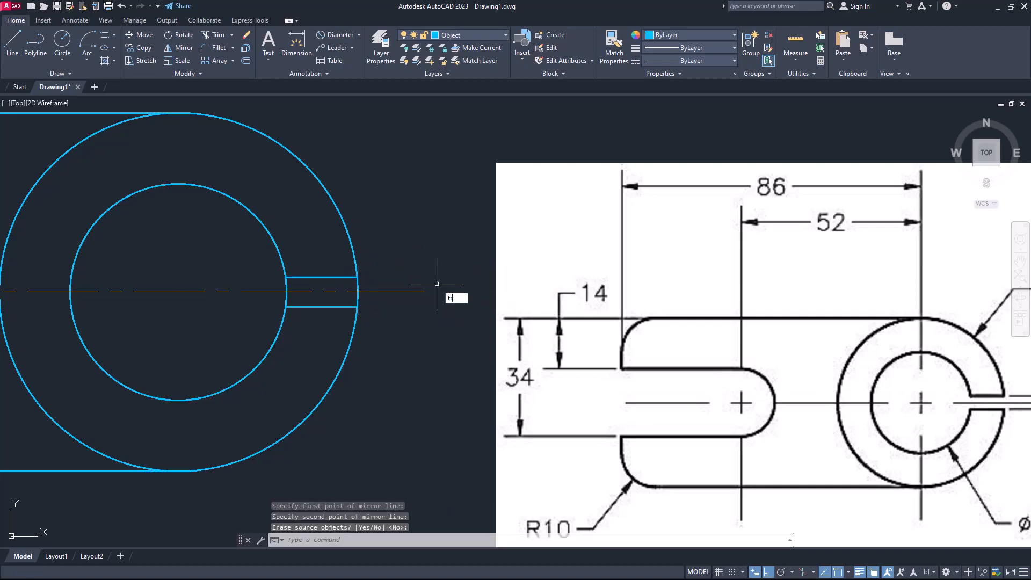
- Trim the inner and outer circles between the two short lines to open the boss's split, and save the drawing
key(Return)
click(288, 296)
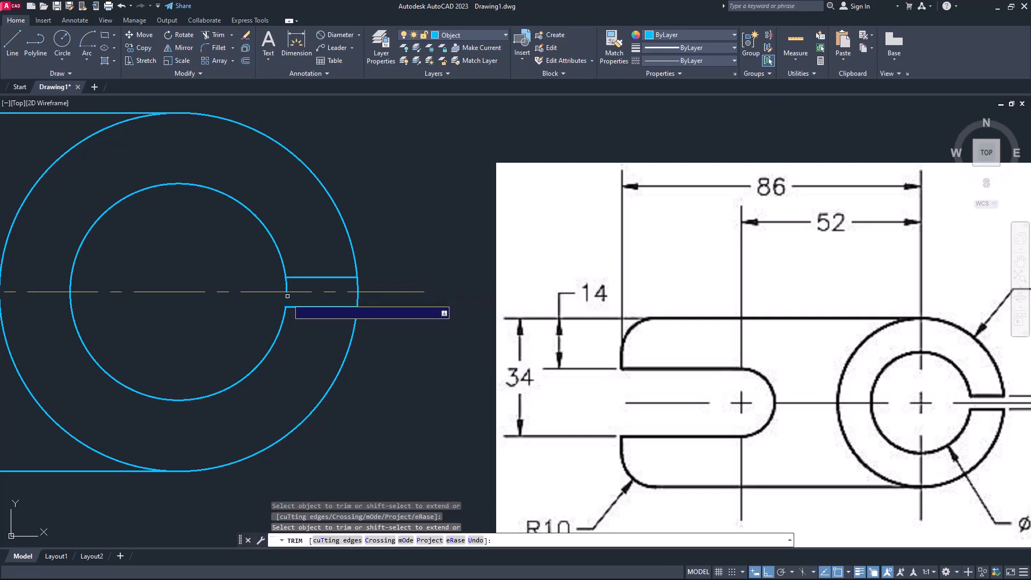
click(288, 296)
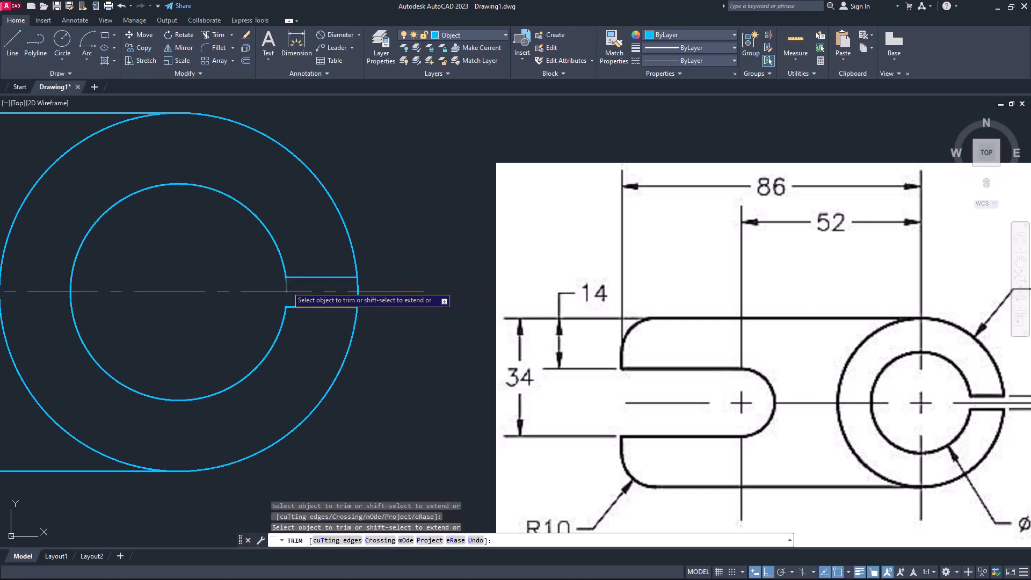
click(358, 293)
scroll(383, 277, down, 4)
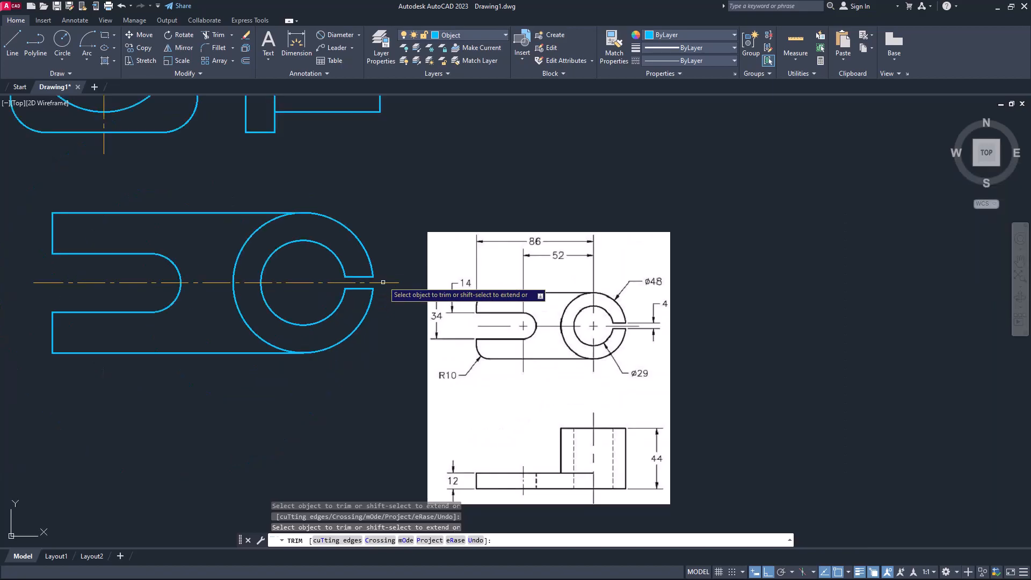
mouse_move(355, 340)
middle_down()
mouse_move(369, 299)
mouse_move(364, 272)
middle_up()
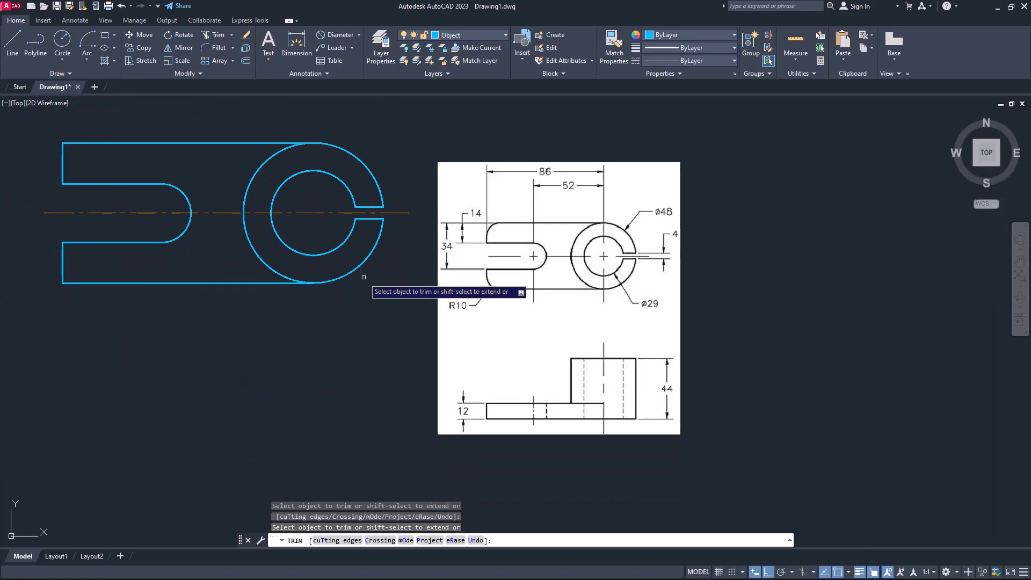
key(Escape)
key(ctrl+s)
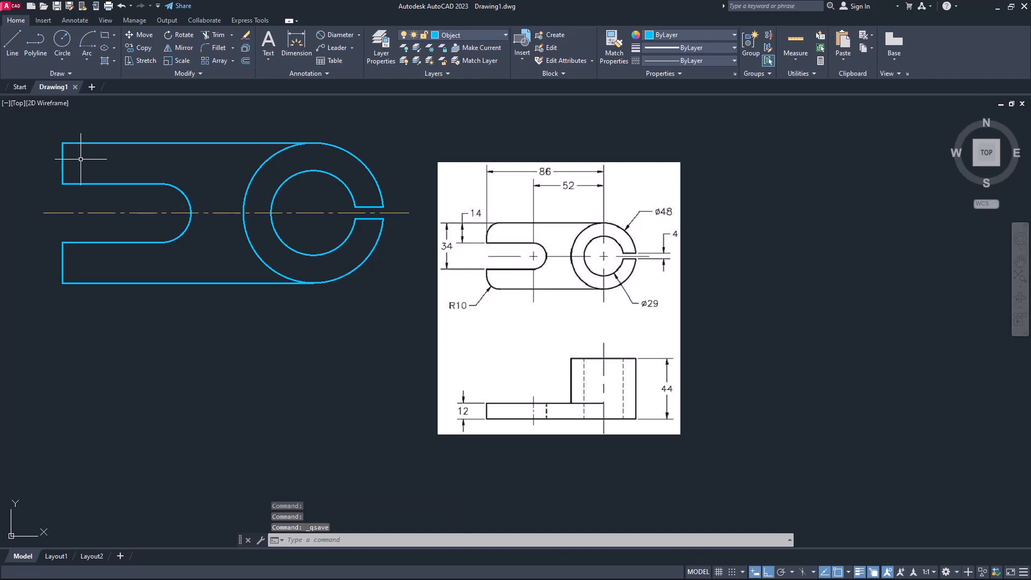
- Fillet the top view's upper left corner with radius 10, using the Multiple option
text(f)
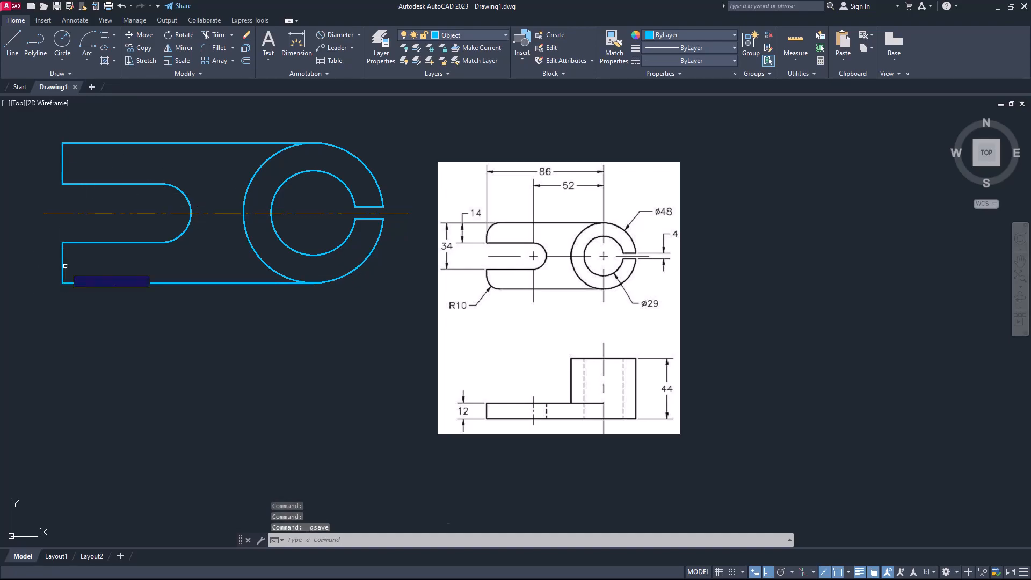
key(Return)
text(r)
key(Return)
text(10)
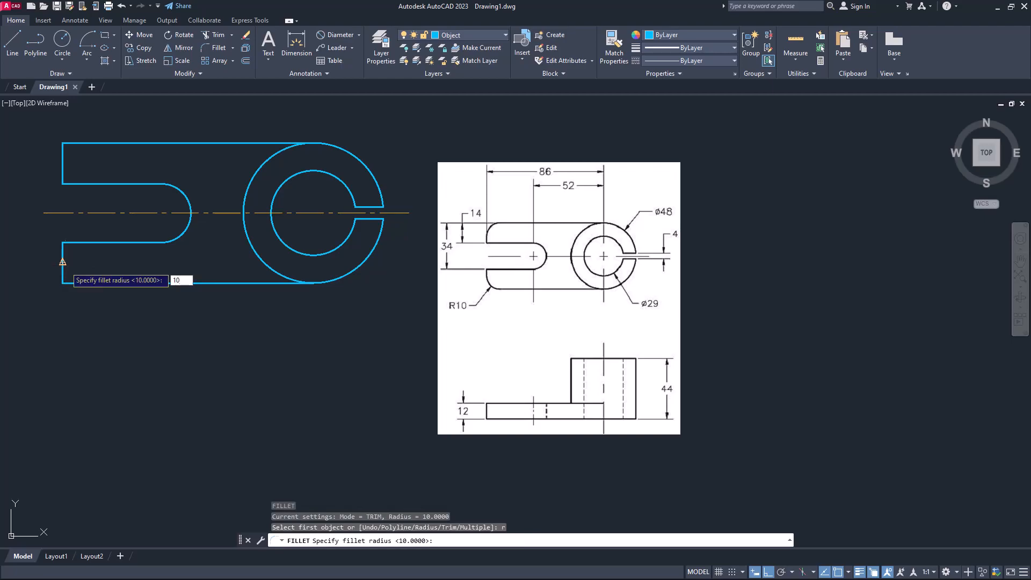
key(Return)
text(m)
key(Return)
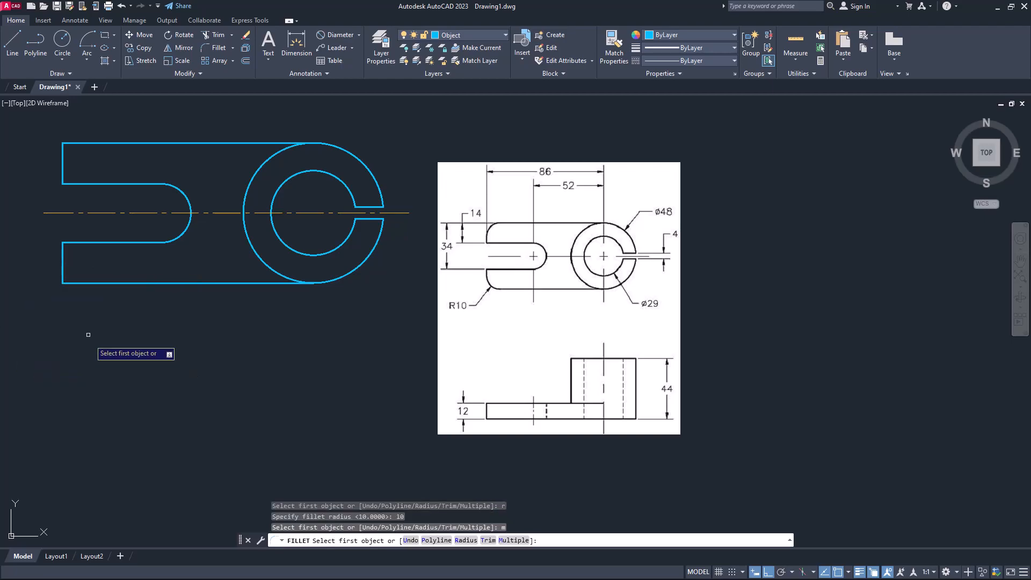
click(63, 159)
click(70, 143)
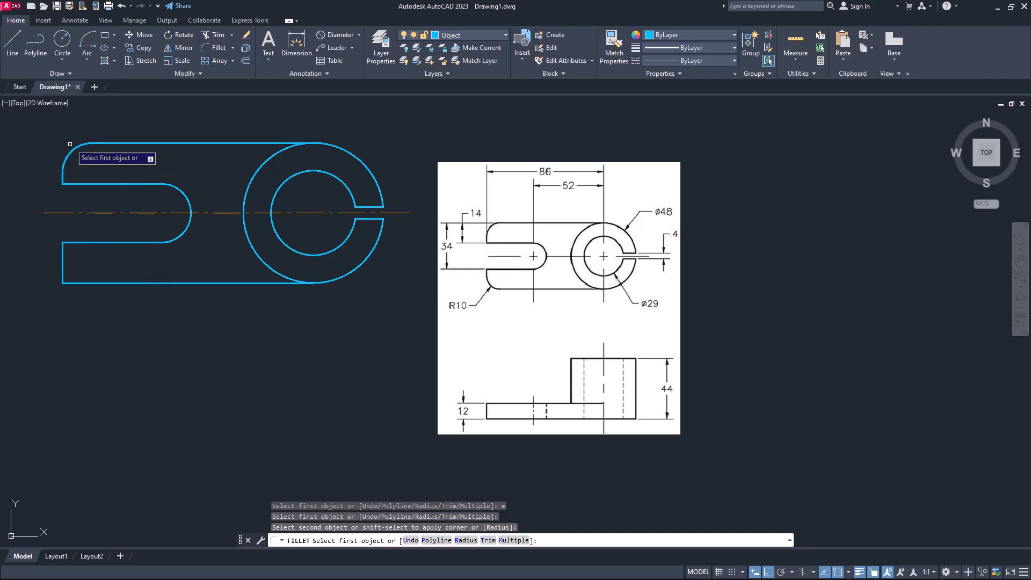
- Fillet the top view's lower left corner with the same radius and save the drawing
click(61, 267)
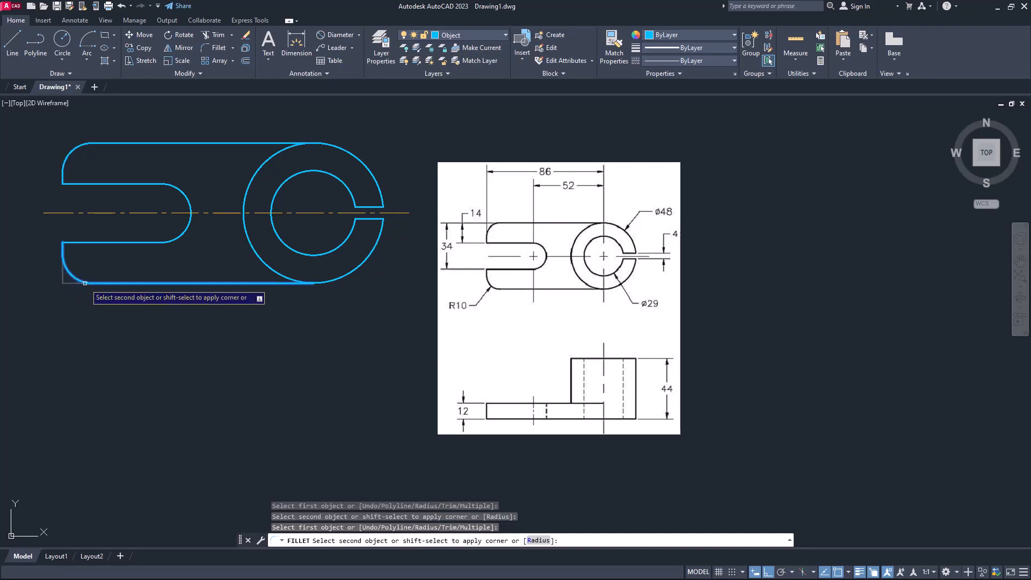
click(86, 283)
right_click(147, 330)
click(163, 339)
click(56, 6)
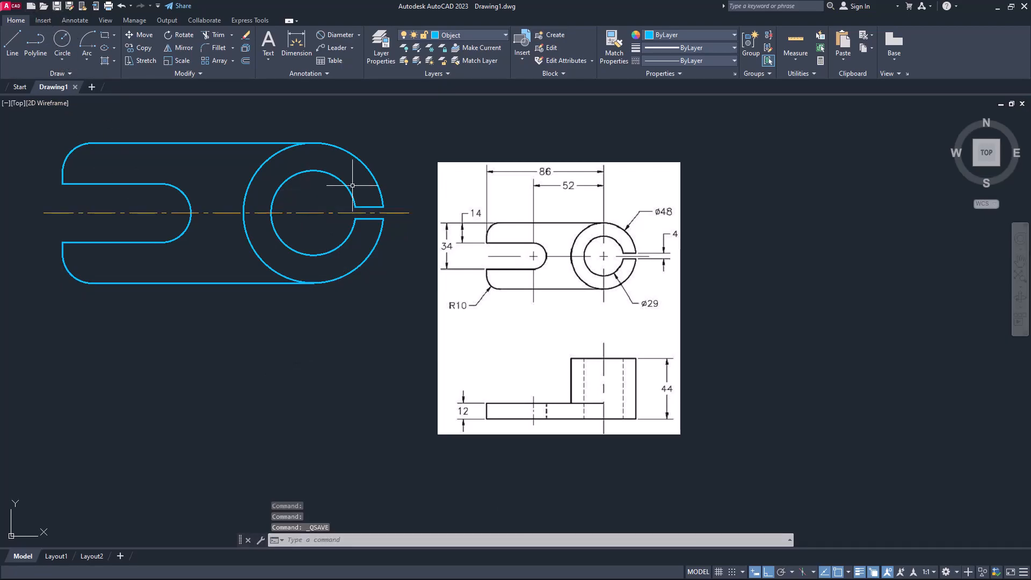
- Below the top view, draw connected lines 44 down from under the boss's right side, left to the plate's end, 12 up and right to the circles' centre
click(13, 40)
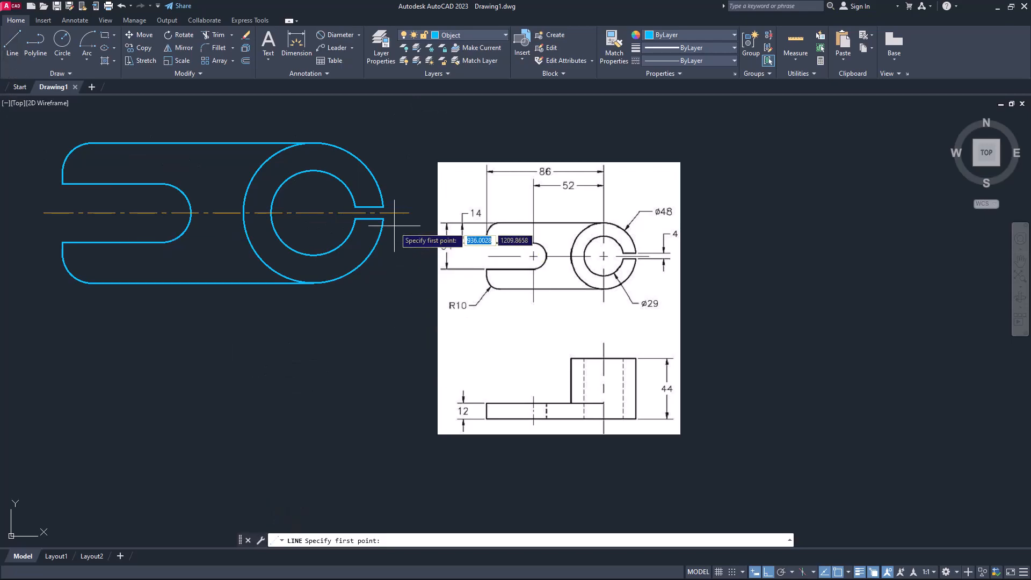
click(383, 327)
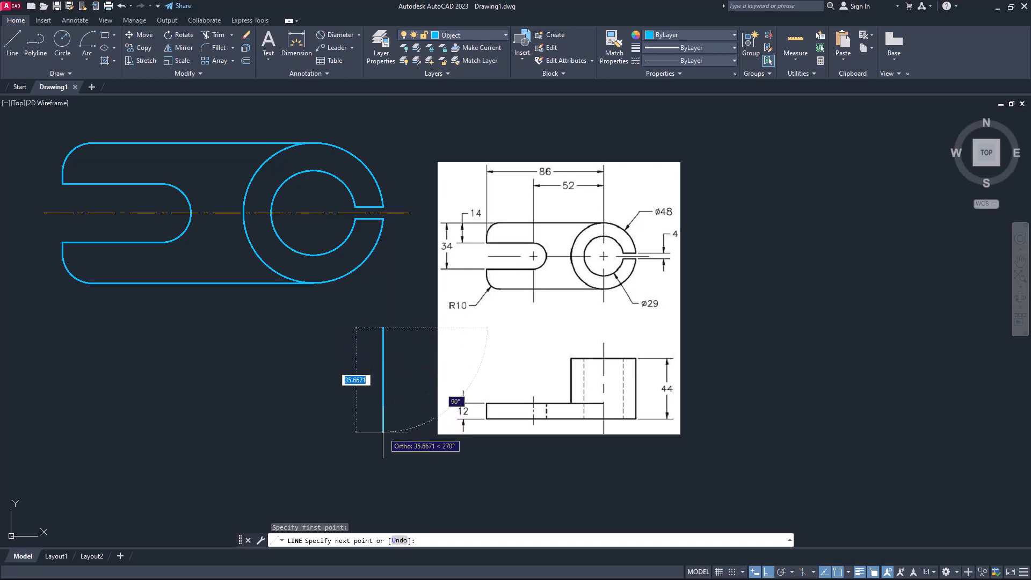
text(44)
key(Return)
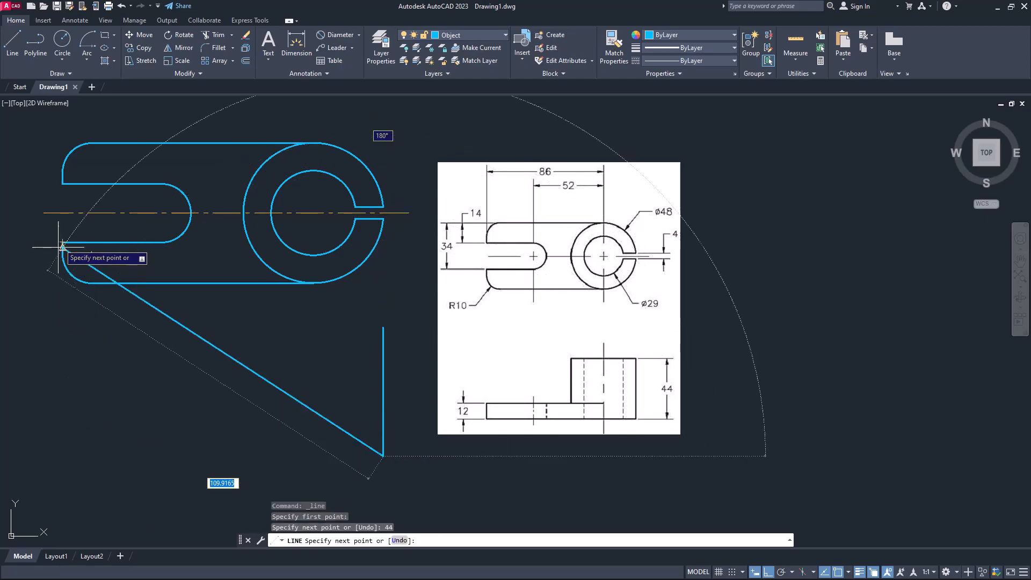
click(63, 456)
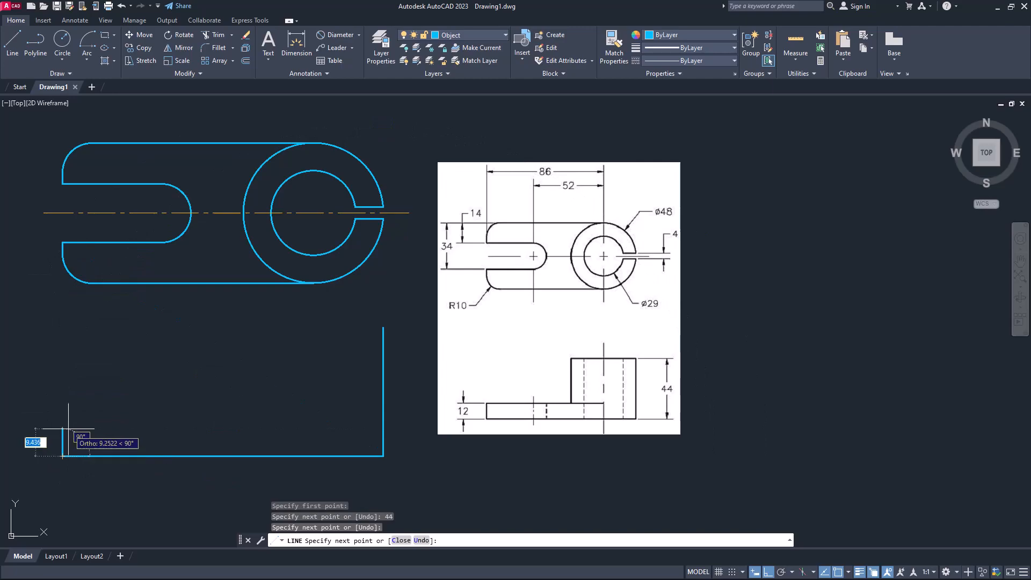
text(12)
key(Return)
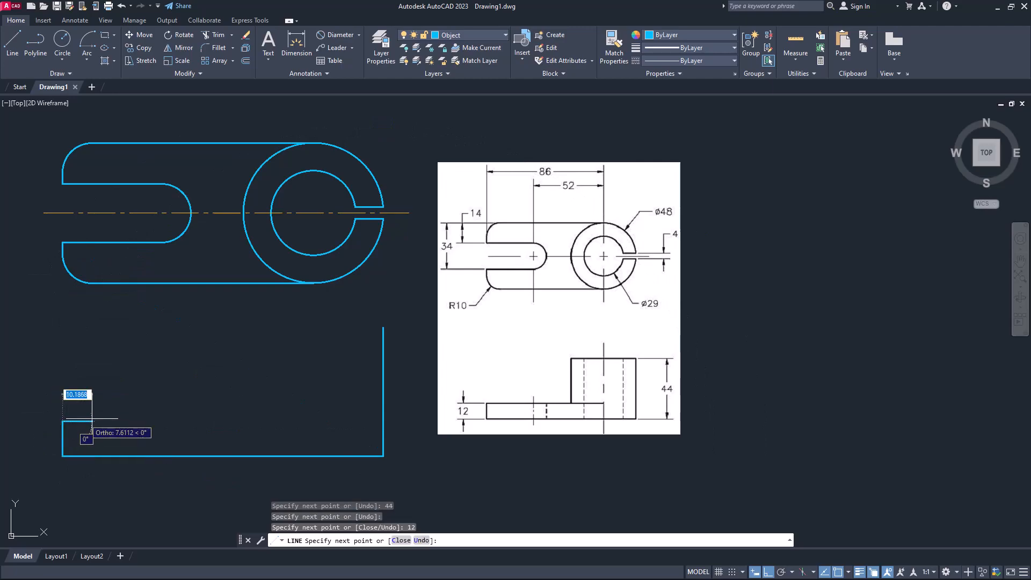
mouse_move(313, 213)
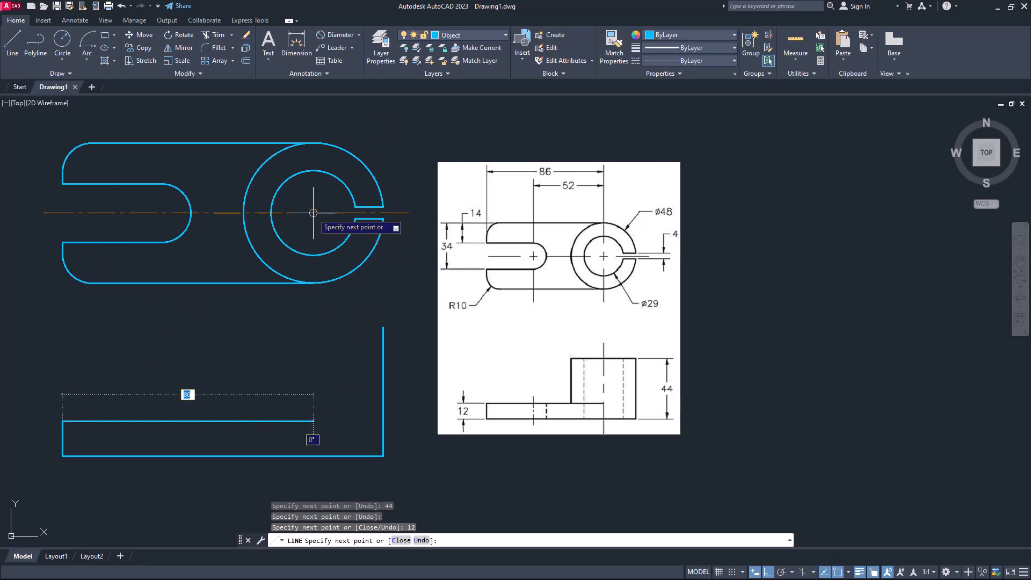
click(313, 421)
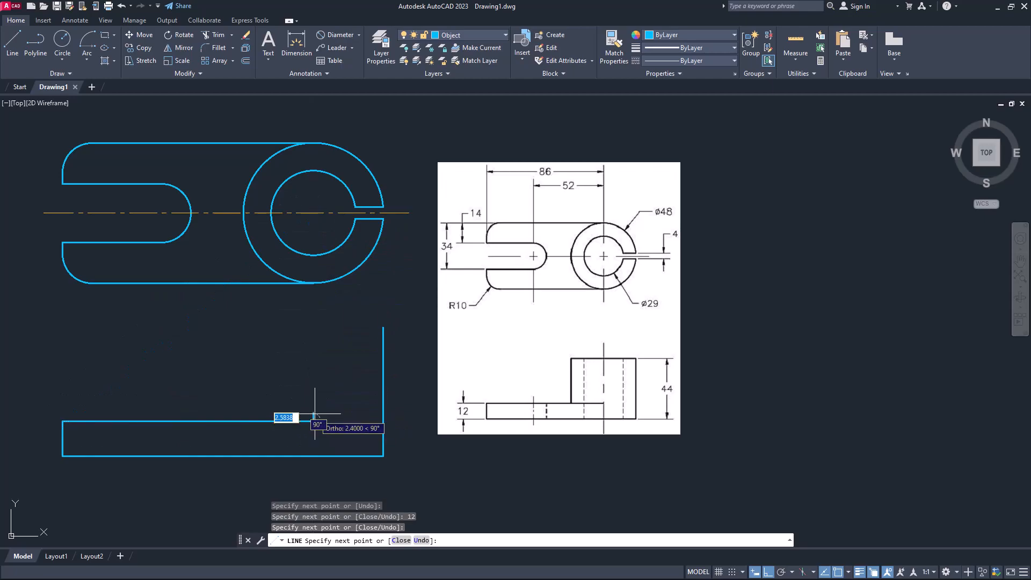
key(Return)
- Draw the front view boss's top edge left to align with the outer circle's left side, and its left edge 32 down to the plate
key(Return)
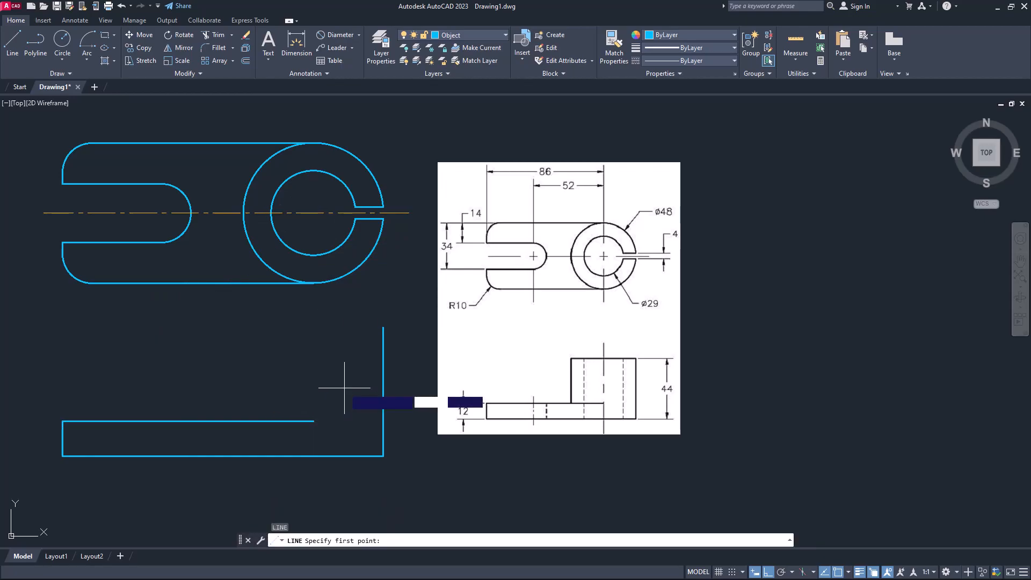
click(382, 327)
mouse_move(244, 213)
click(243, 327)
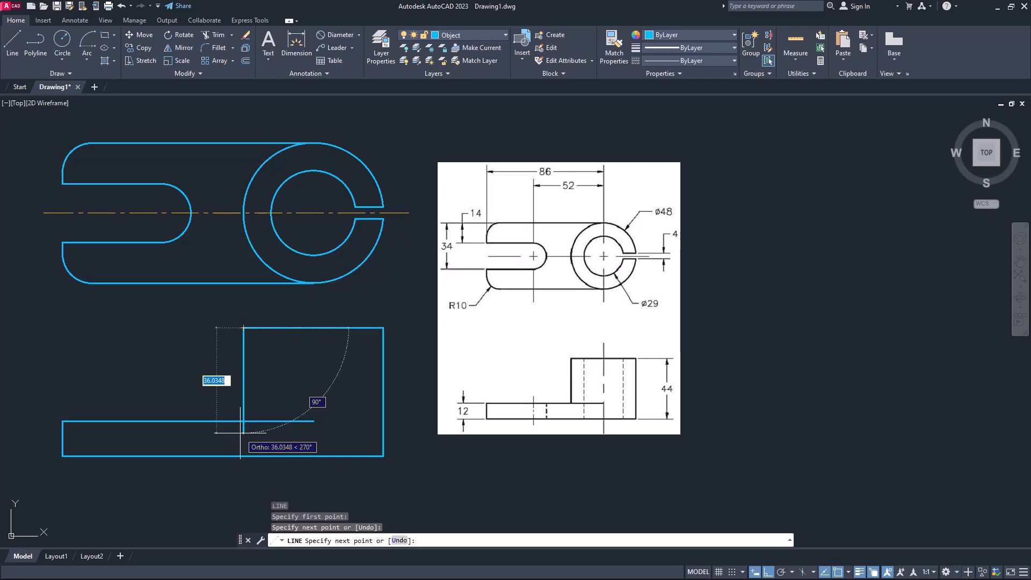
text(3)
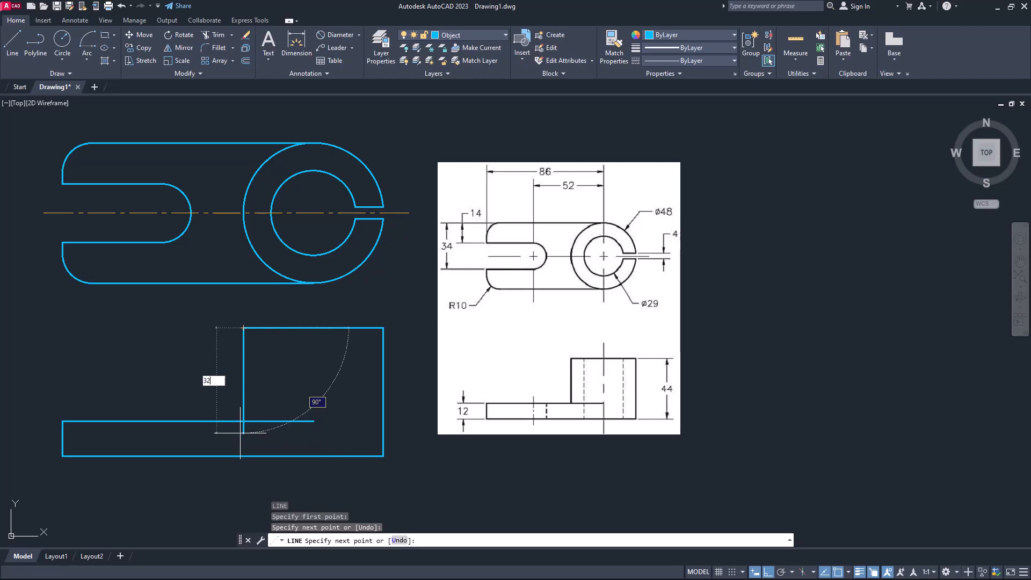
text(2)
key(Return)
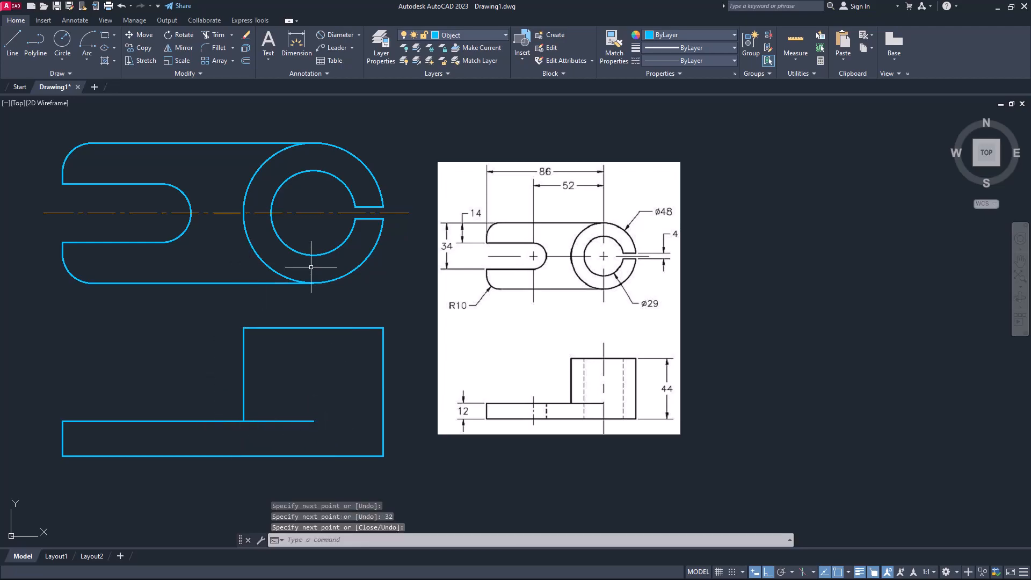
- On the Center Line layer, draw a vertical line through the front view's boss, aligned with the circles' centre and extending past both edges
click(461, 35)
click(452, 74)
click(8, 48)
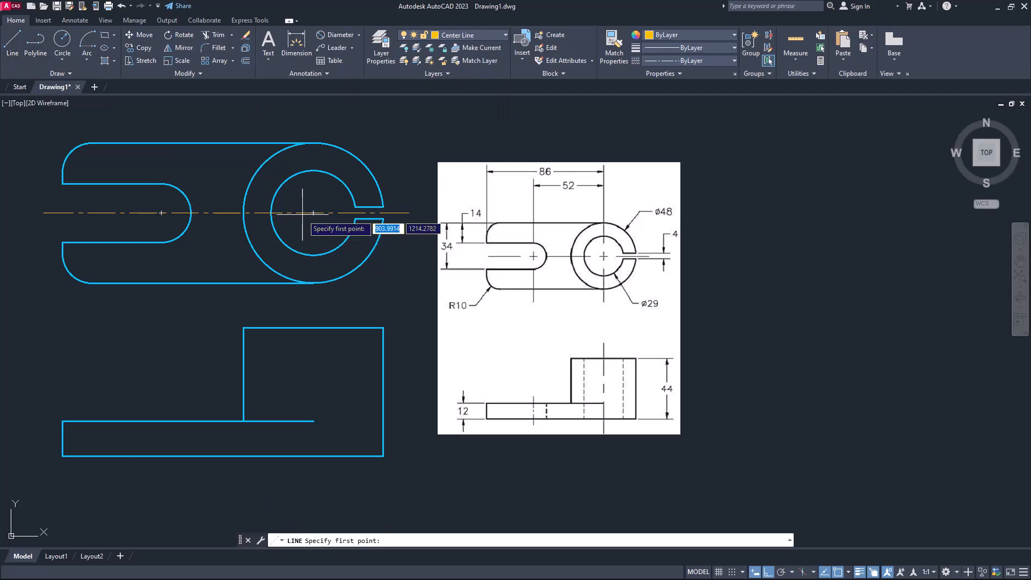
click(313, 307)
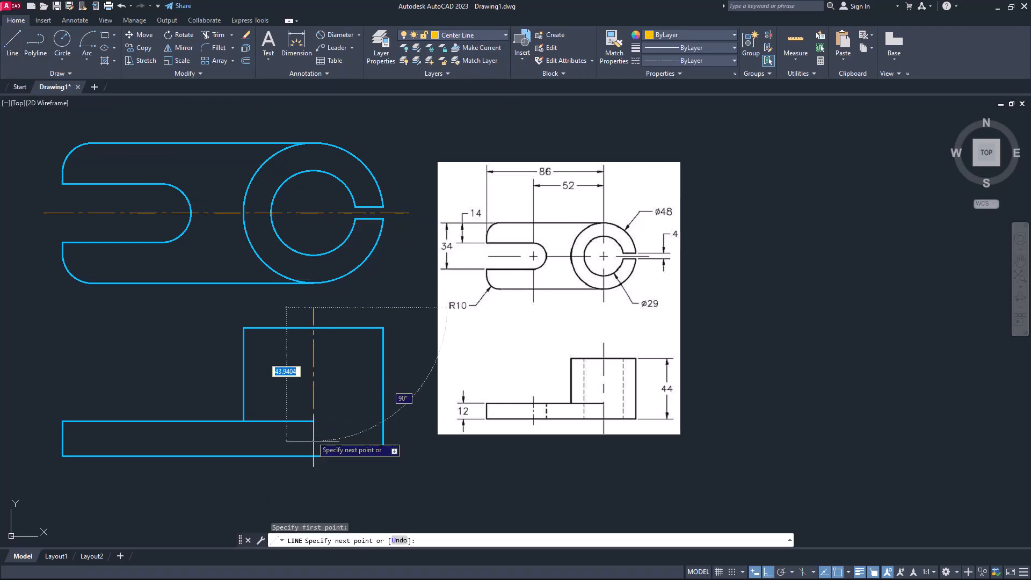
click(313, 479)
key(Return)
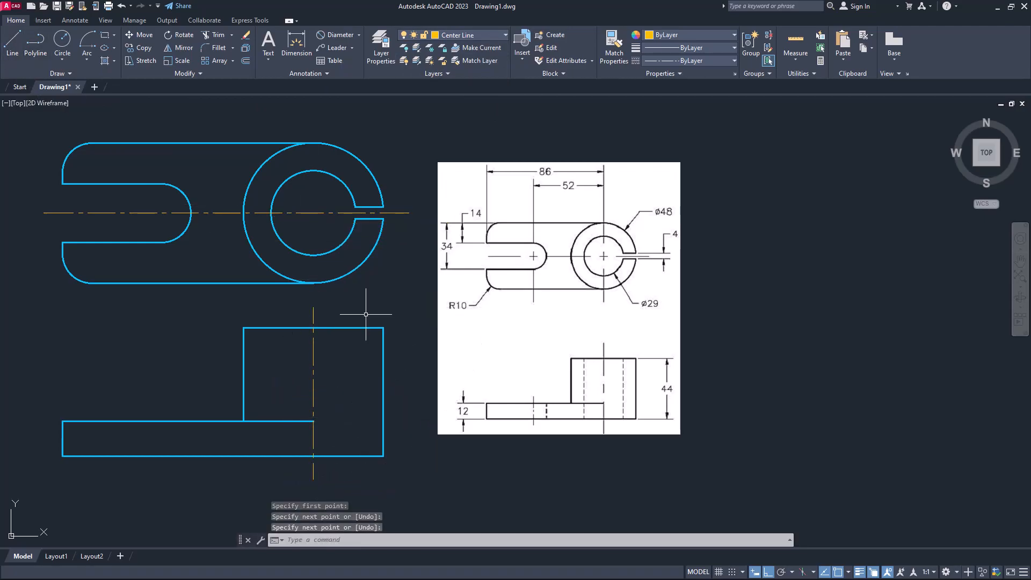
- On the Hidden layer, draw a vertical line 44 long down from the boss's top edge, aligned with the bore's right side
click(456, 33)
click(454, 99)
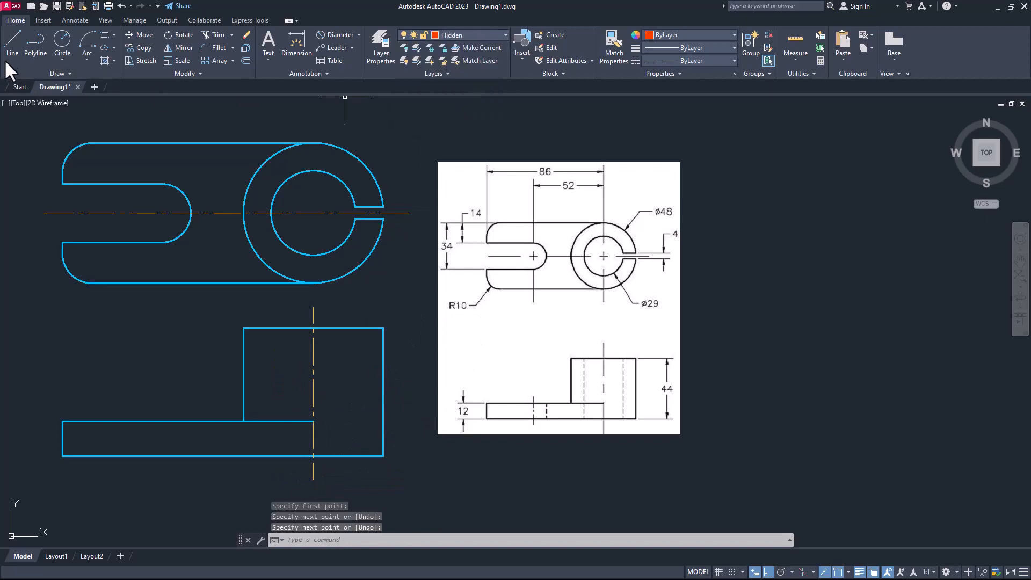
click(11, 45)
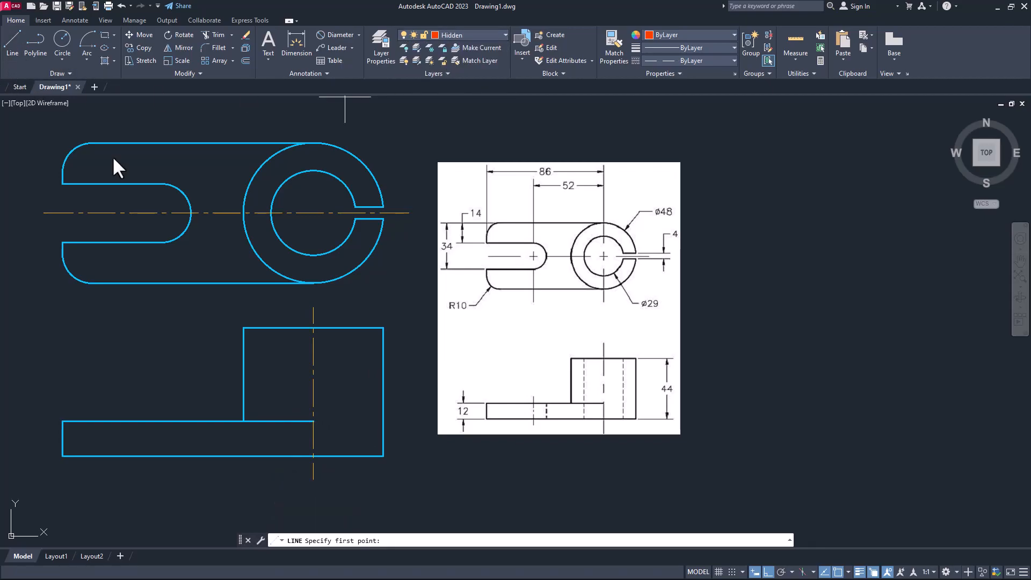
click(355, 328)
text(44)
key(Return)
key(Return)
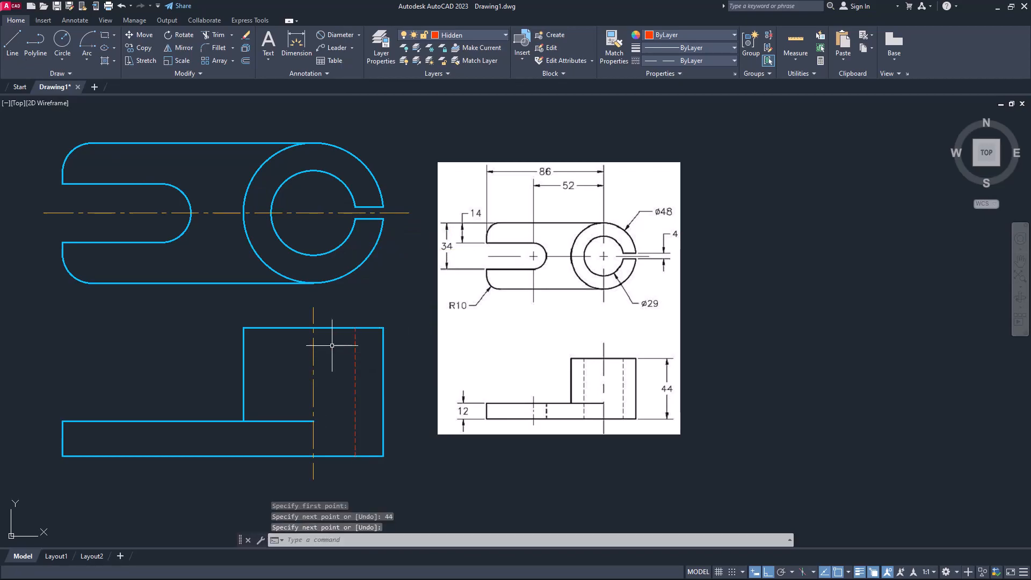
- Draw a vertical hidden line 44 long down from the front view boss's top edge, aligned with the bore's left side
key(Return)
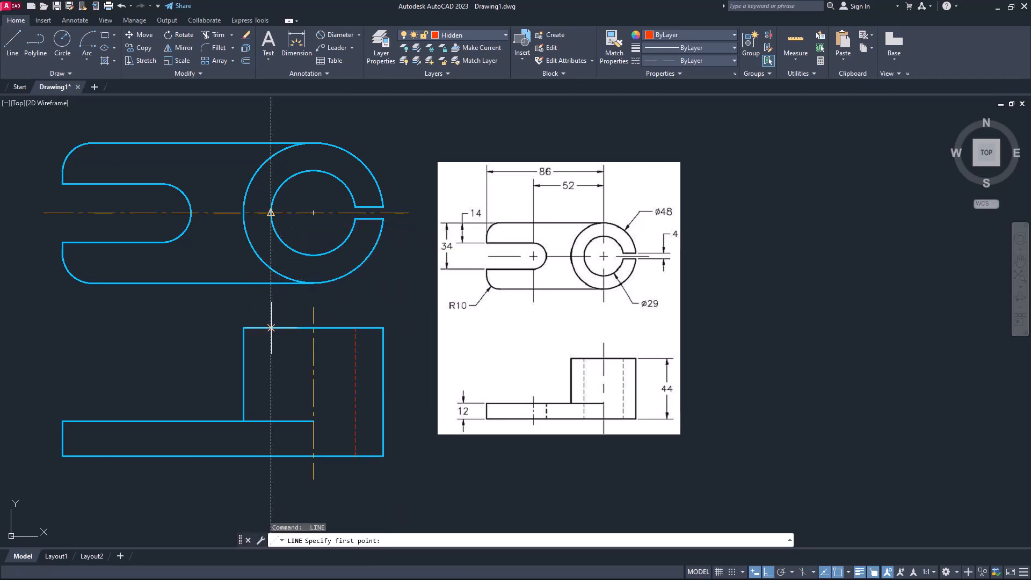
click(271, 328)
text(44)
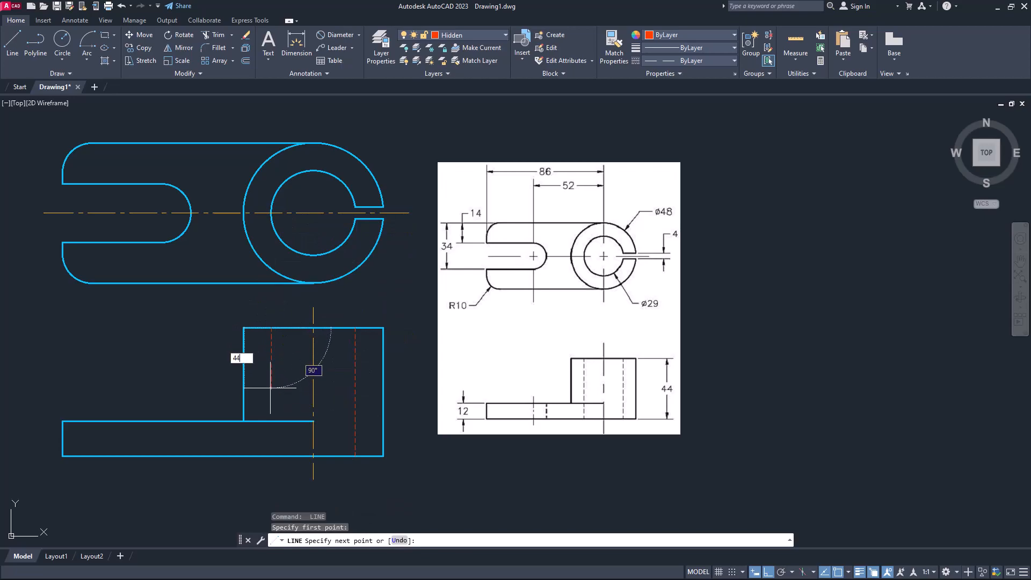
key(Return)
key(Return)
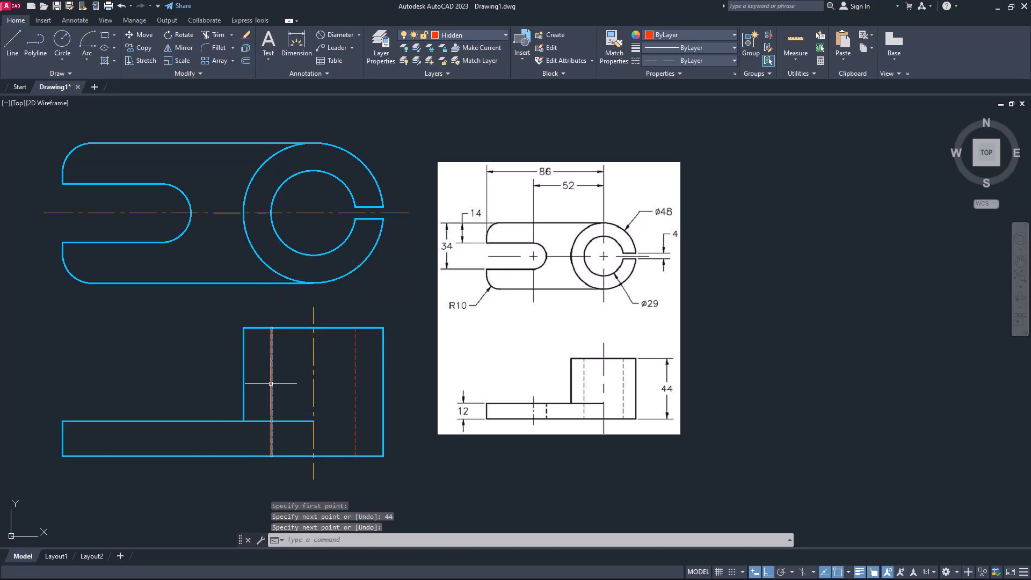
- Draw a vertical hidden line 12 long down from the front view plate's top edge, aligned with the slot's rounded end
click(3, 51)
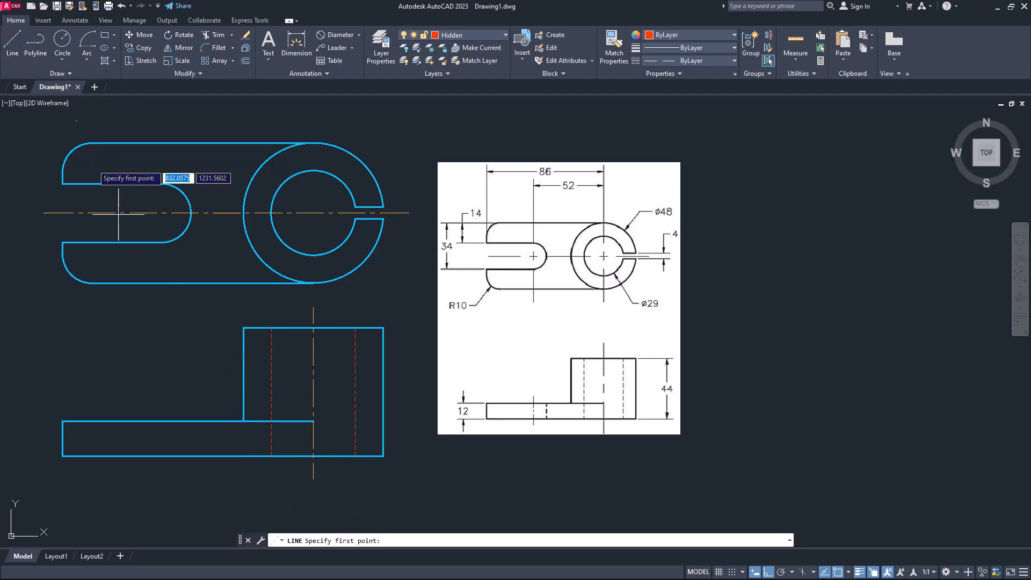
click(189, 422)
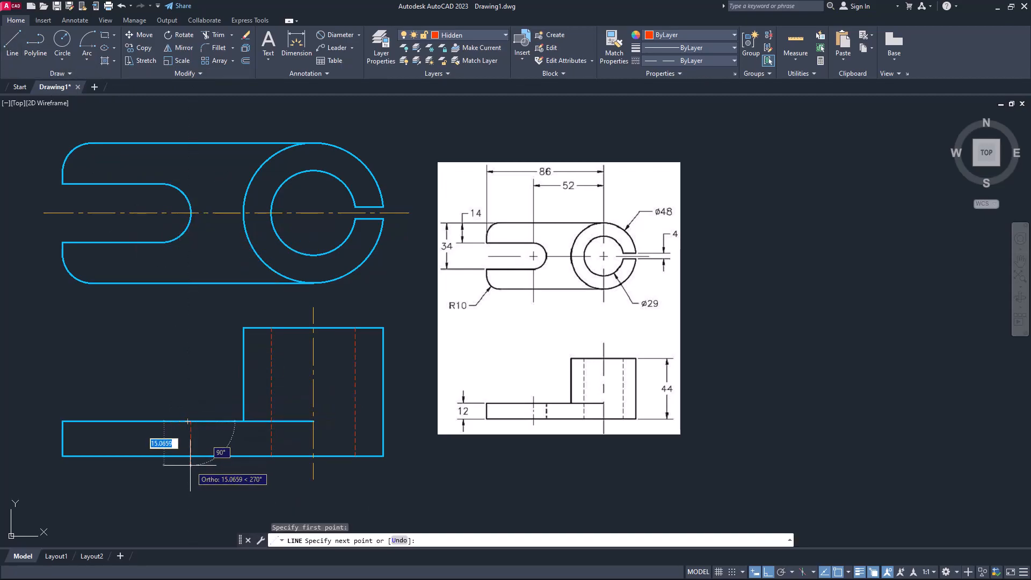
text(12)
key(Return)
key(Return)
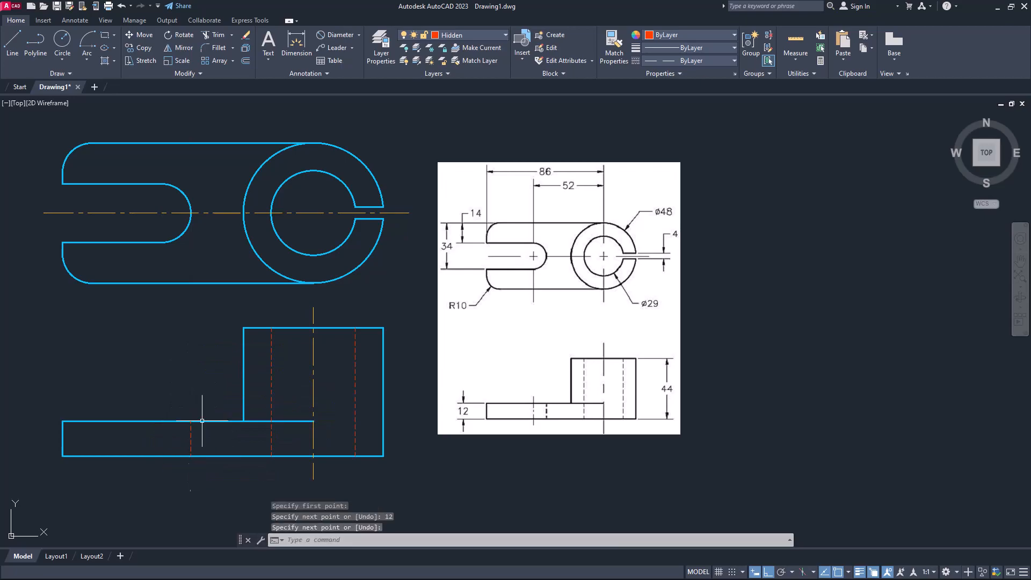
- On the Center Line layer, draw a vertical line through the slot arc's centre in the top view, extending past both slot edges
click(441, 34)
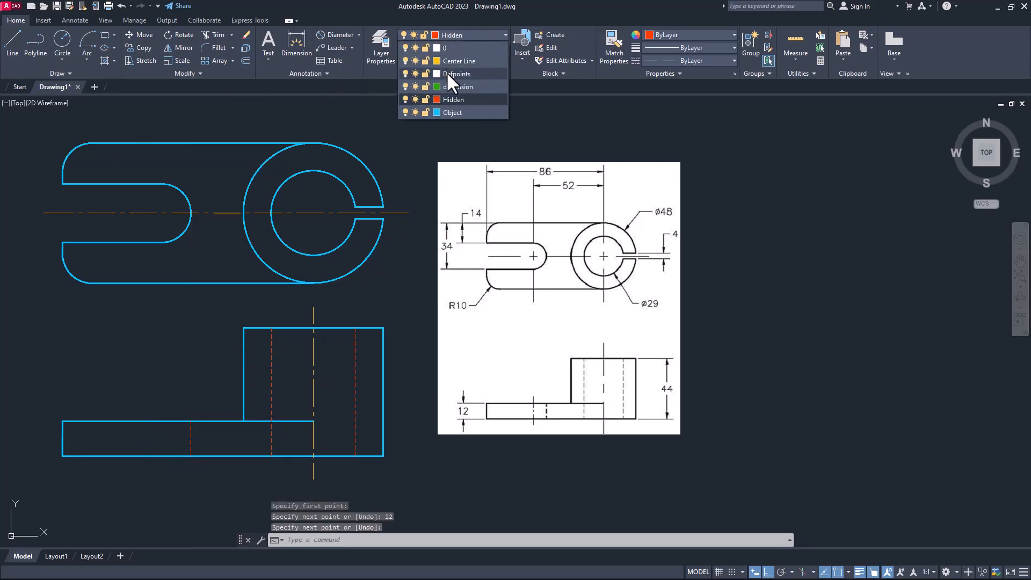
click(452, 59)
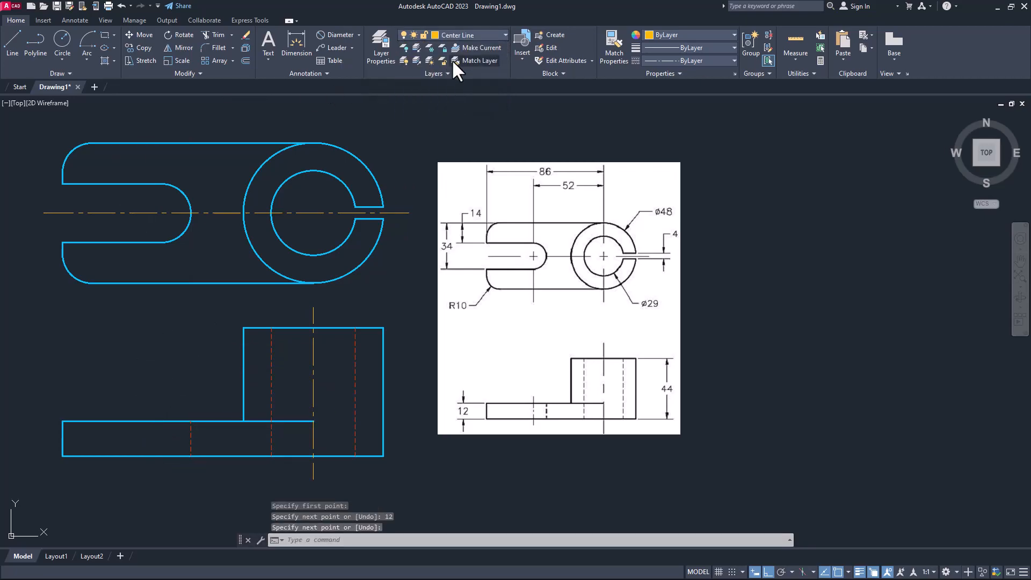
click(12, 43)
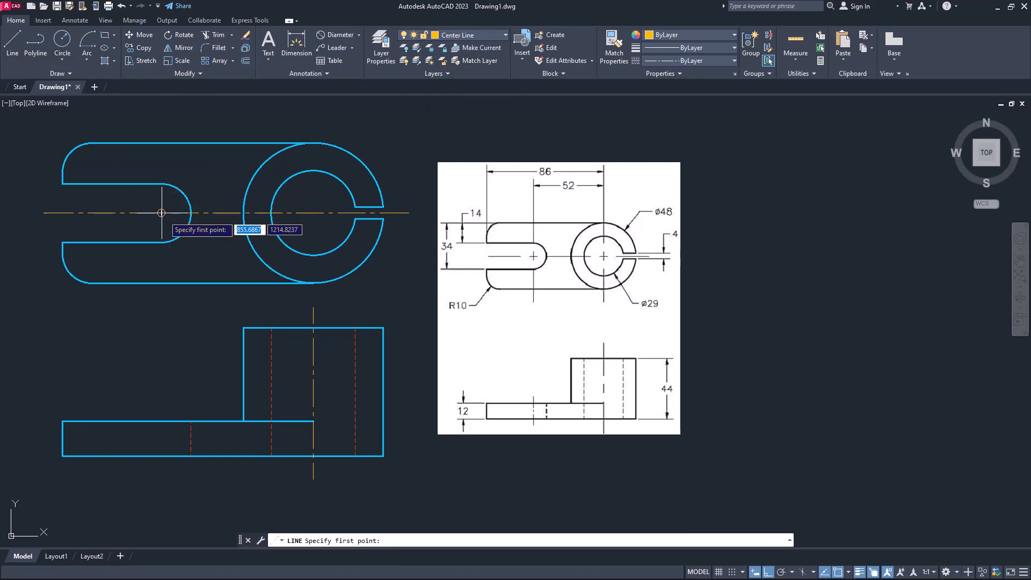
click(161, 165)
click(161, 260)
key(Return)
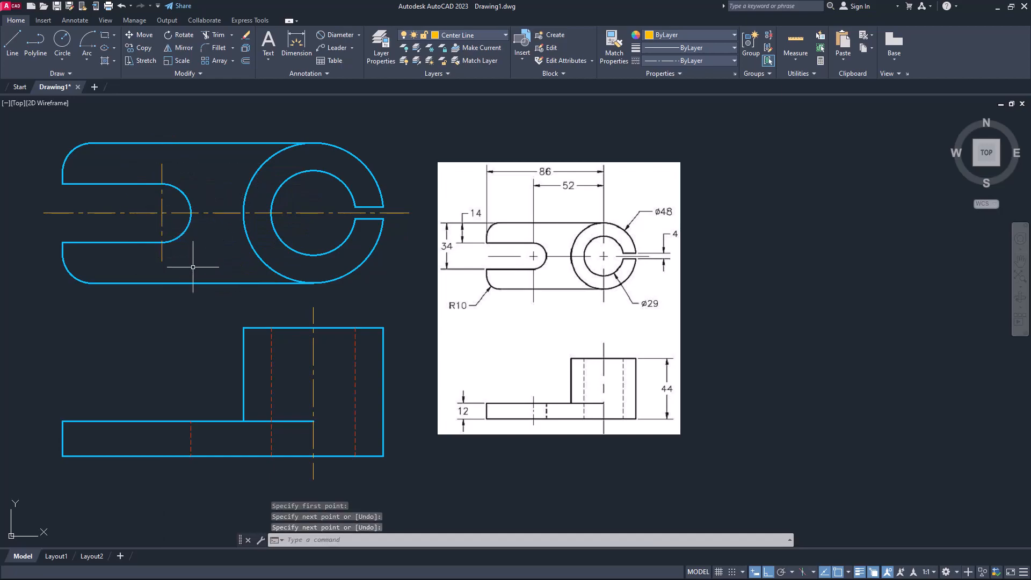
- Draw a vertical centre line through the front view plate, aligned with the slot arc's centre and extending past both edges, and save the drawing
key(Return)
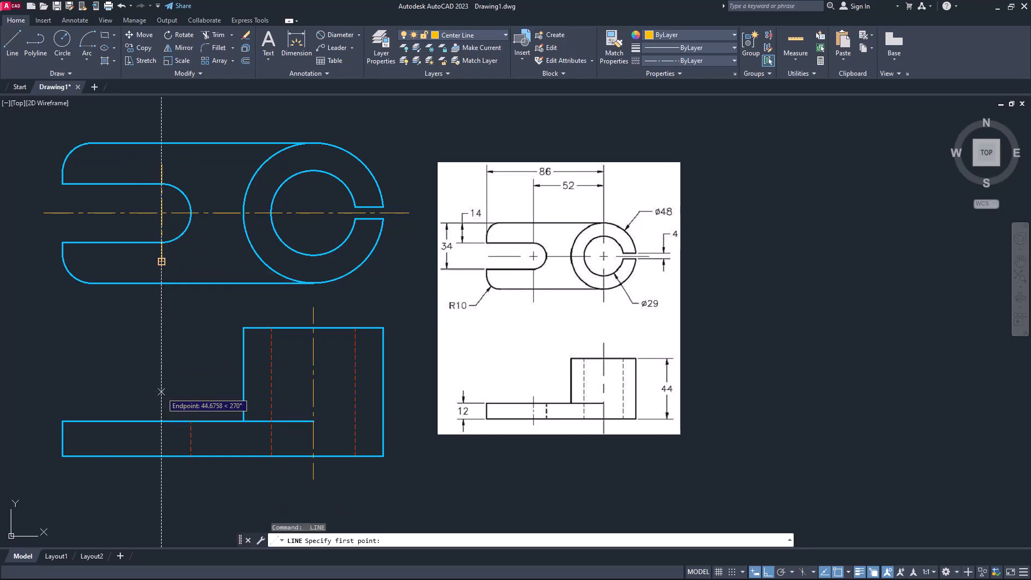
click(161, 392)
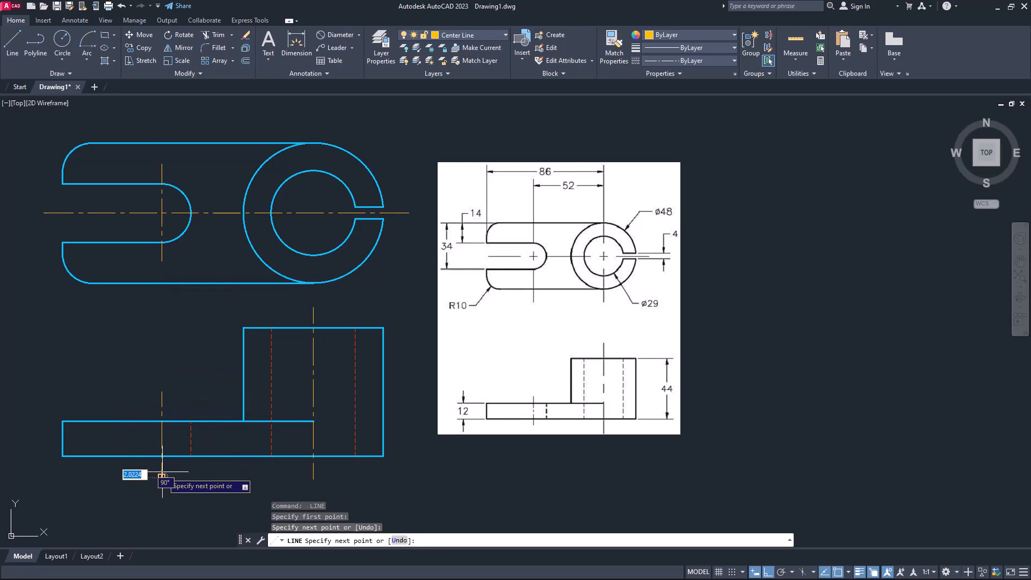
click(161, 475)
key(Return)
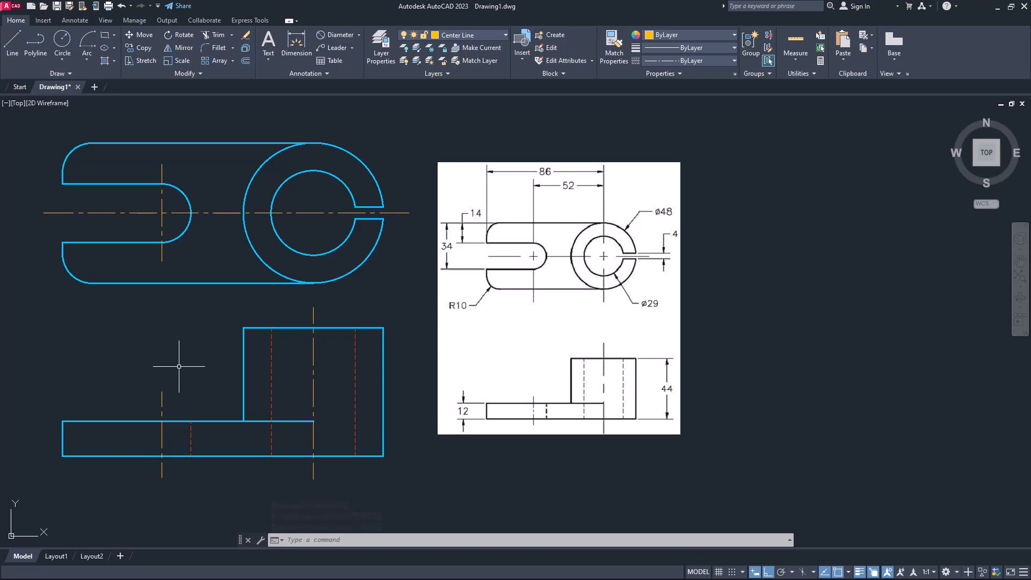
click(59, 7)
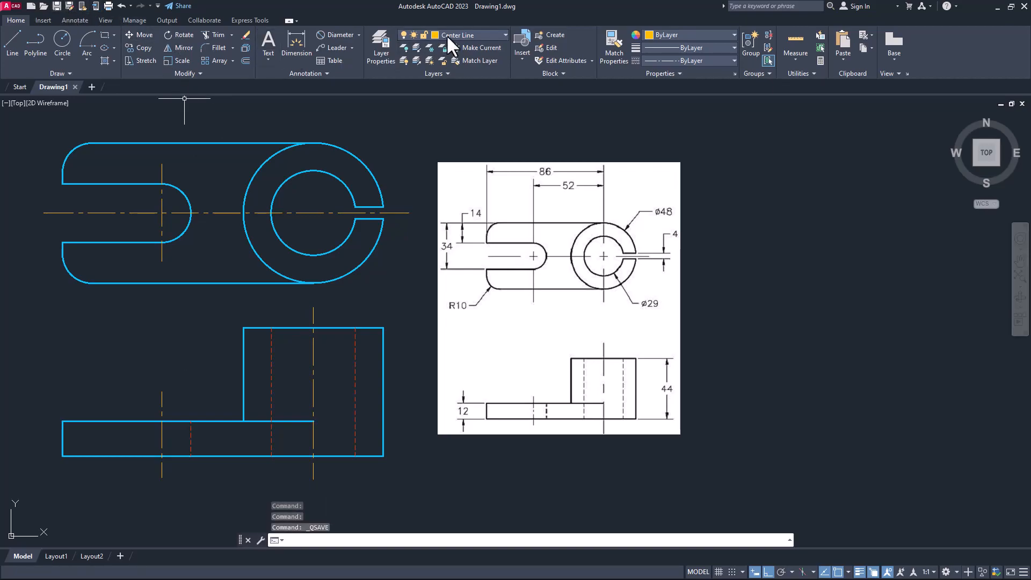
- On the dimension layer, add diameter dimensions to the boss's outer circle and the bore, with their texts outside the boss's right side
click(503, 33)
click(468, 86)
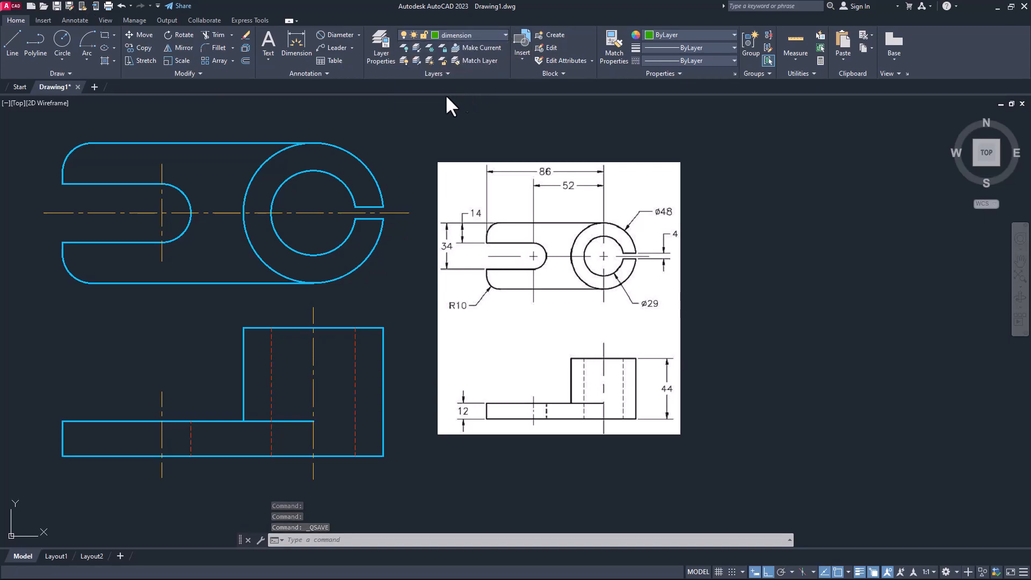
click(344, 37)
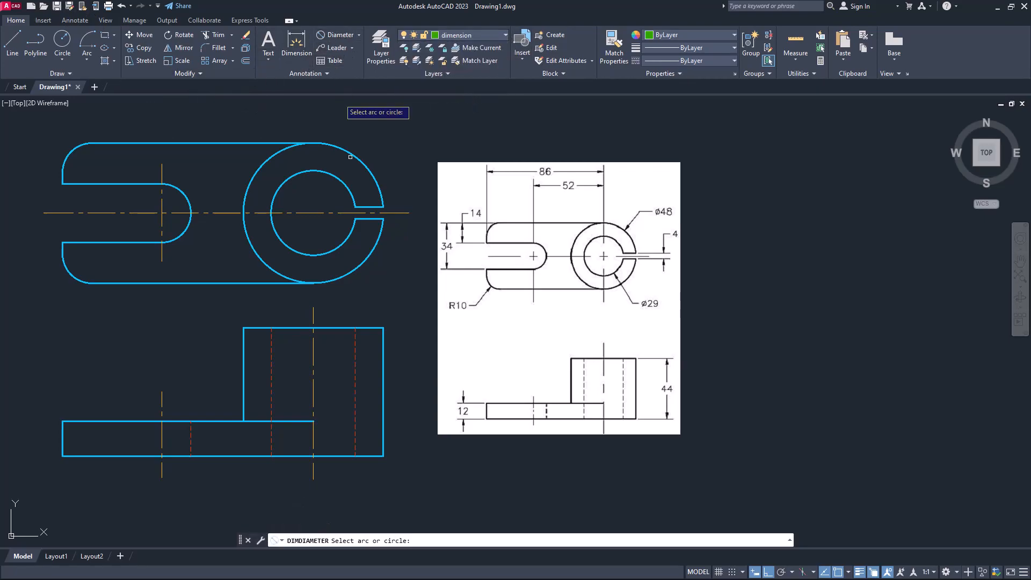
click(372, 179)
click(380, 152)
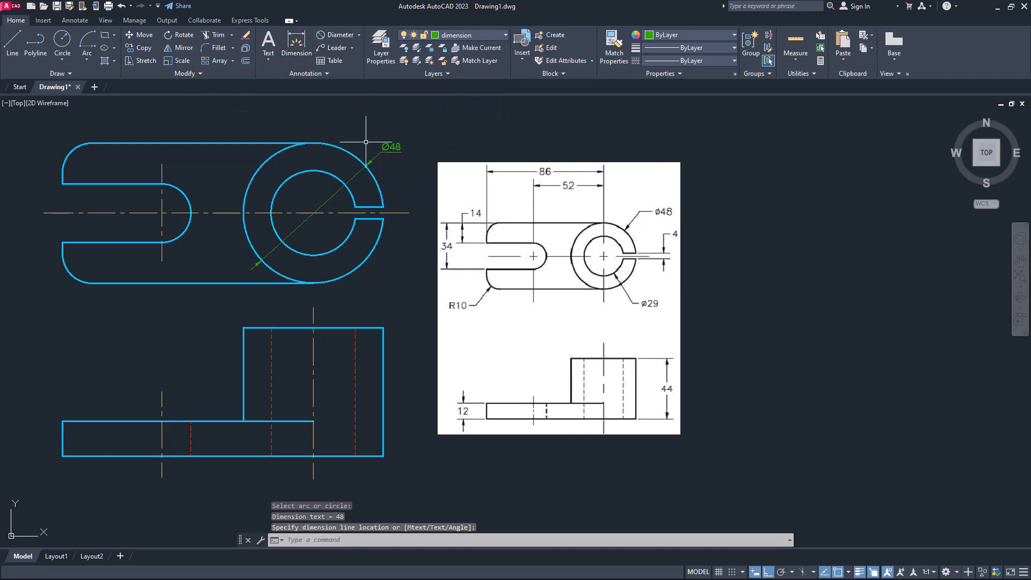
click(334, 38)
click(344, 243)
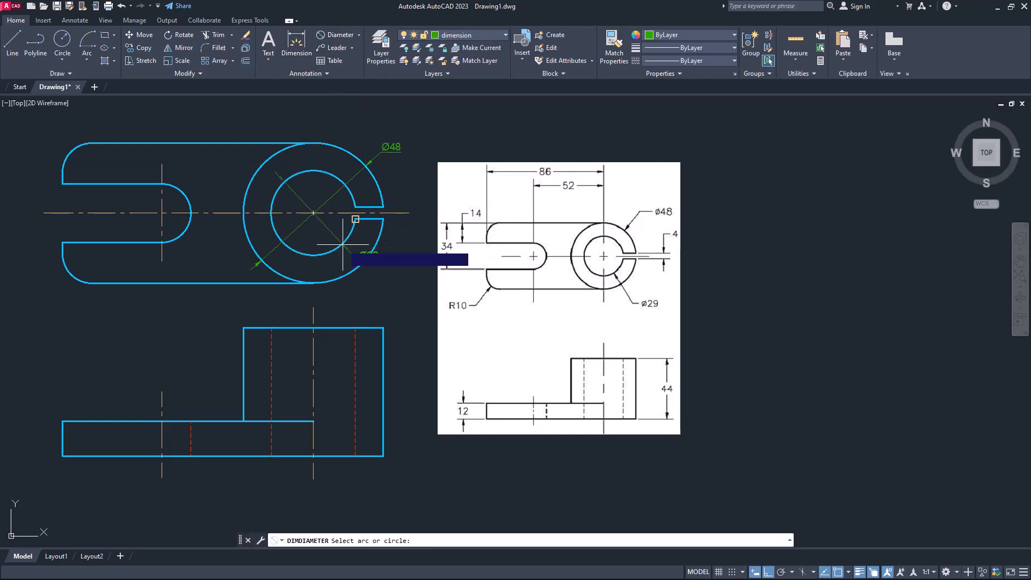
click(386, 283)
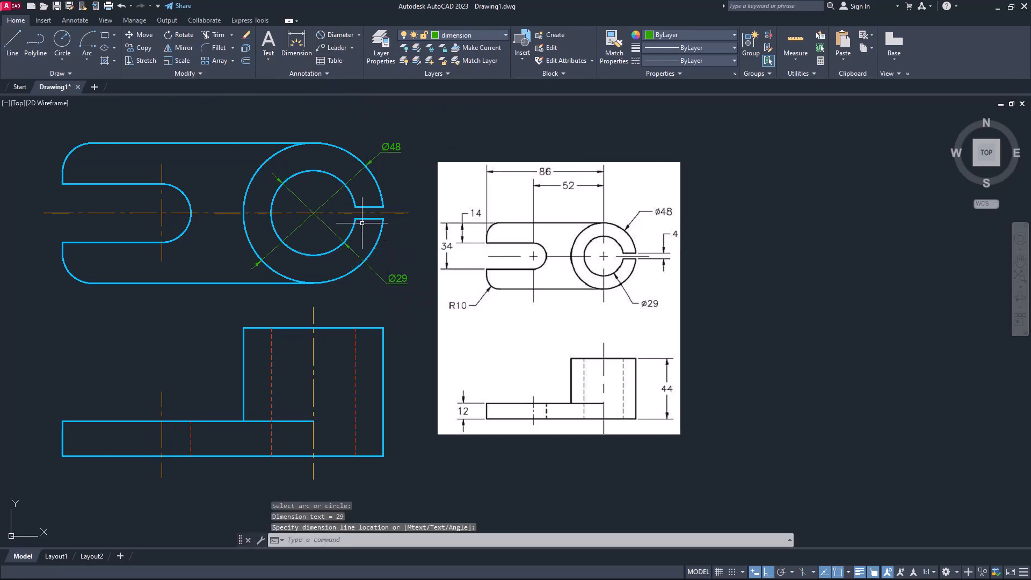
- Add a vertical linear dimension for the boss's full height on the right of the front view
click(358, 34)
click(383, 327)
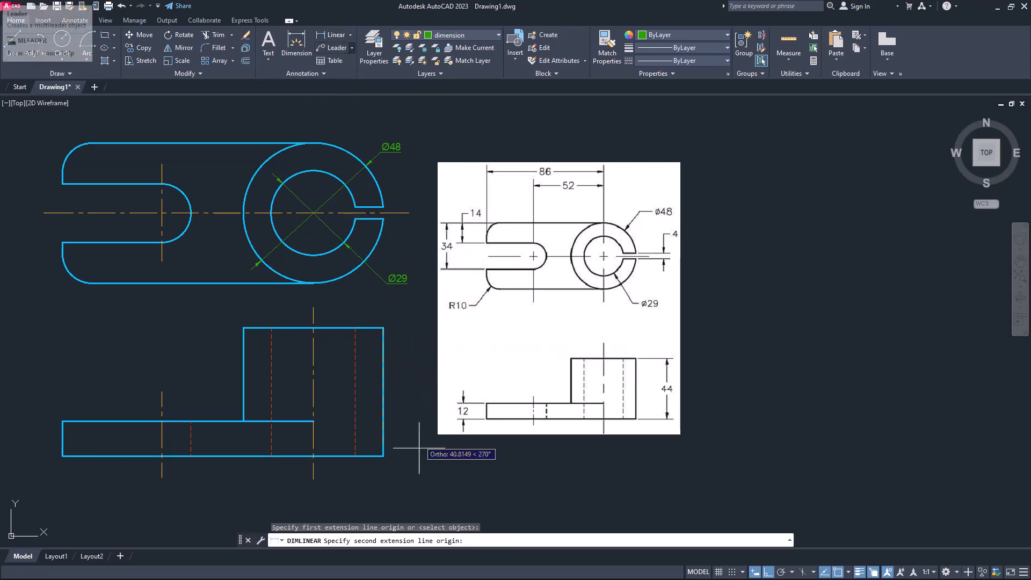
click(384, 457)
click(409, 411)
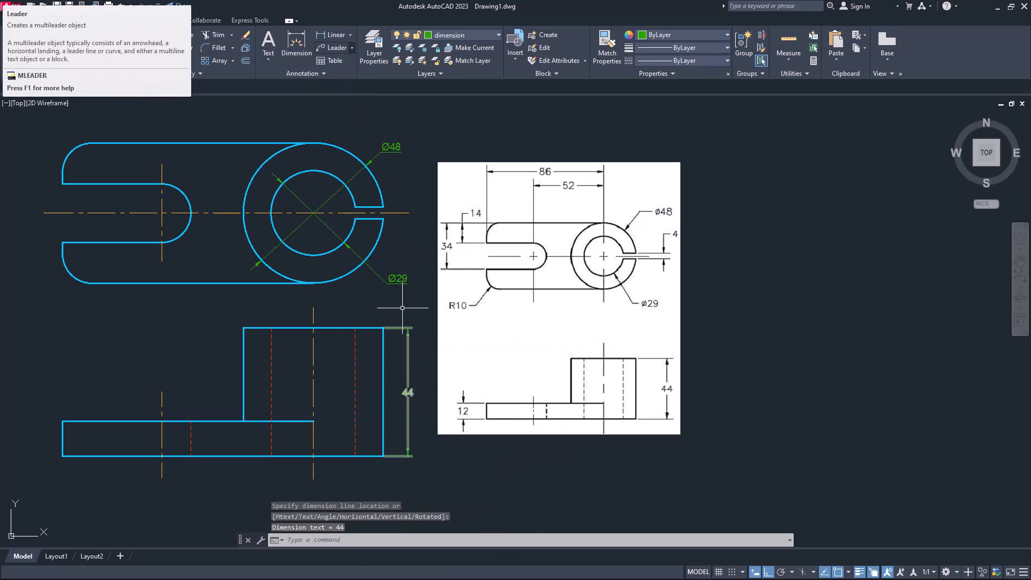
key(Escape)
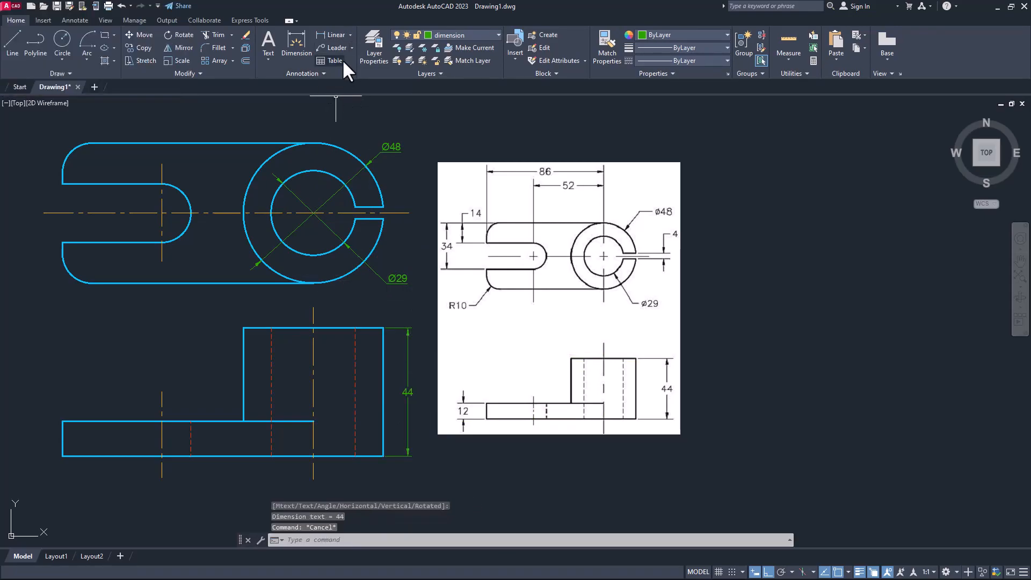
- Delete the height dimension beside the front view's boss
click(421, 393)
click(396, 402)
key(Delete)
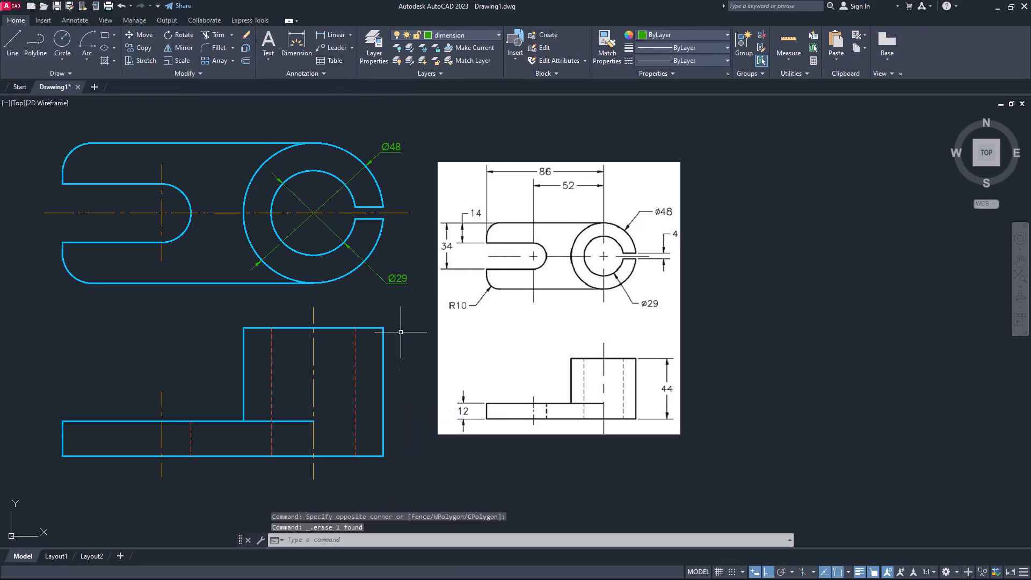
- Dimension the front view boss's full height along its right side with a linear dimension
click(333, 34)
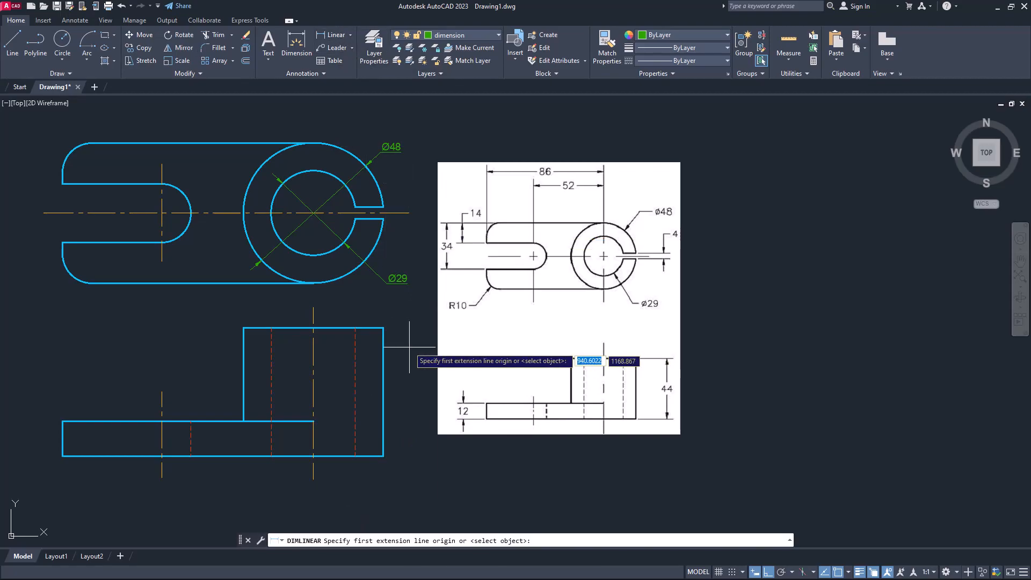
click(384, 327)
click(383, 457)
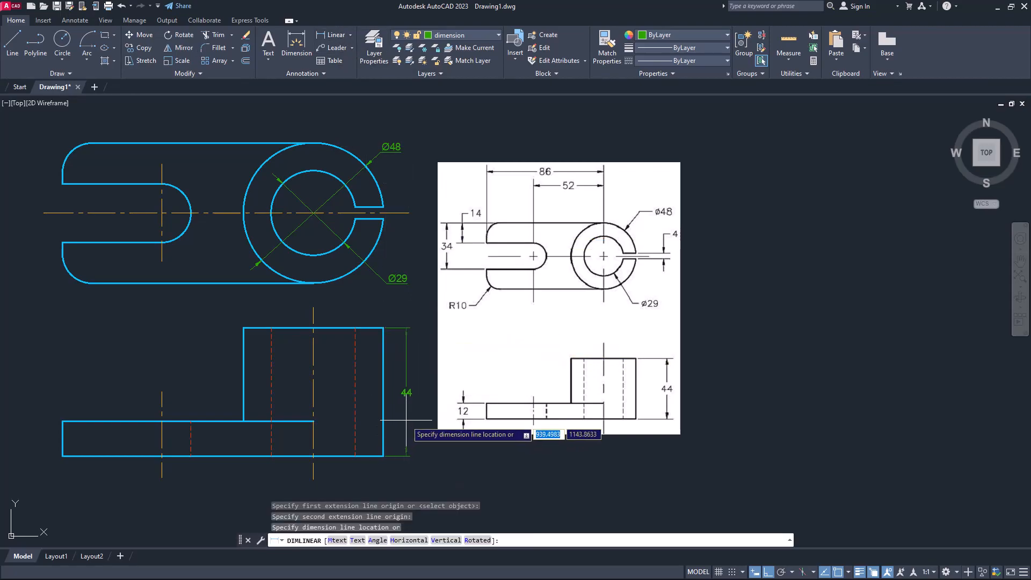
click(406, 410)
- Dimension the plate's thickness at the left end of the front view
key(Return)
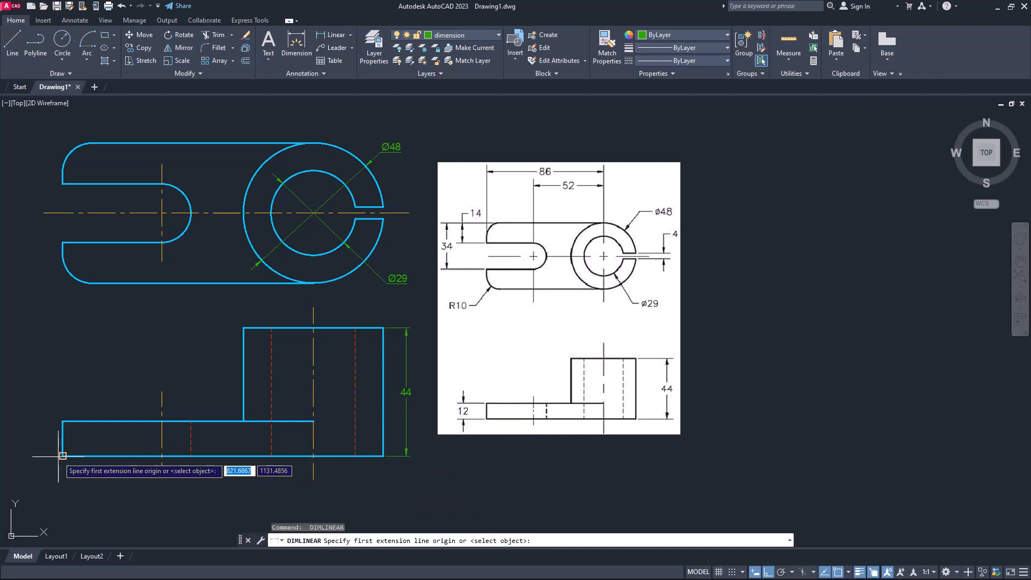
click(62, 456)
click(63, 422)
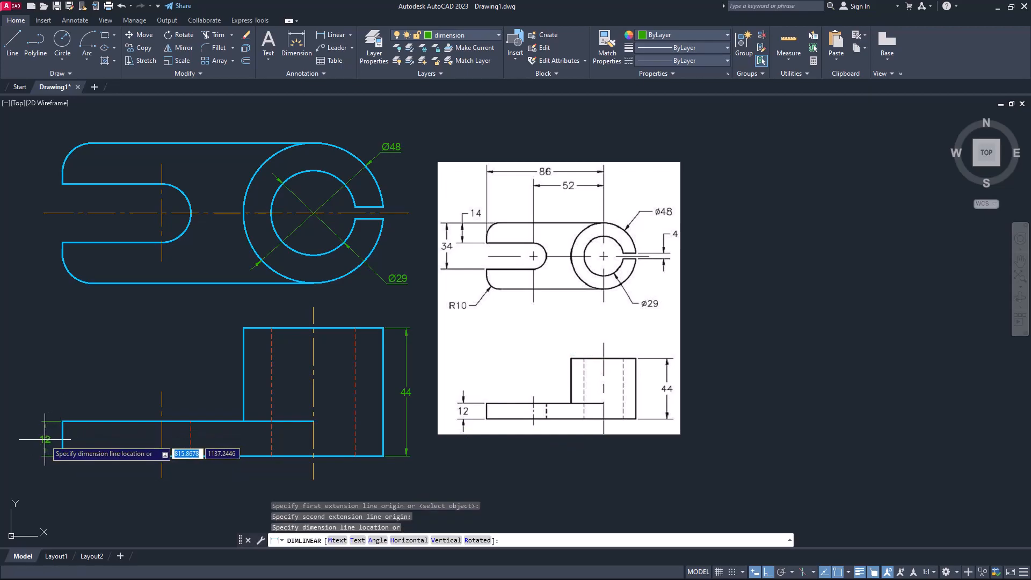
click(43, 430)
- In the top view, dimension the vertical distance from the slot's lower edge to the plate's upper edge, placed well left of the plate
key(Return)
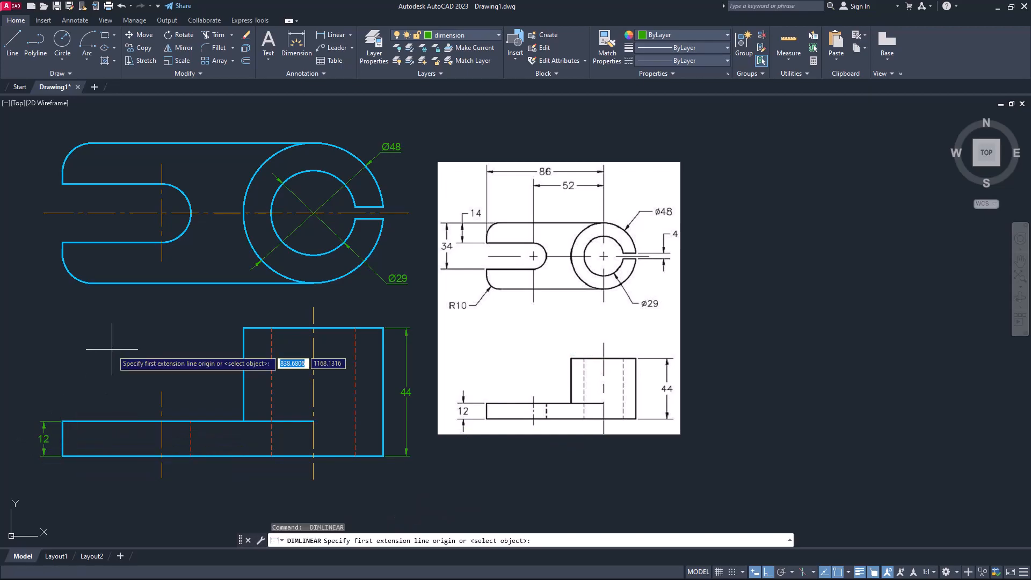
click(62, 242)
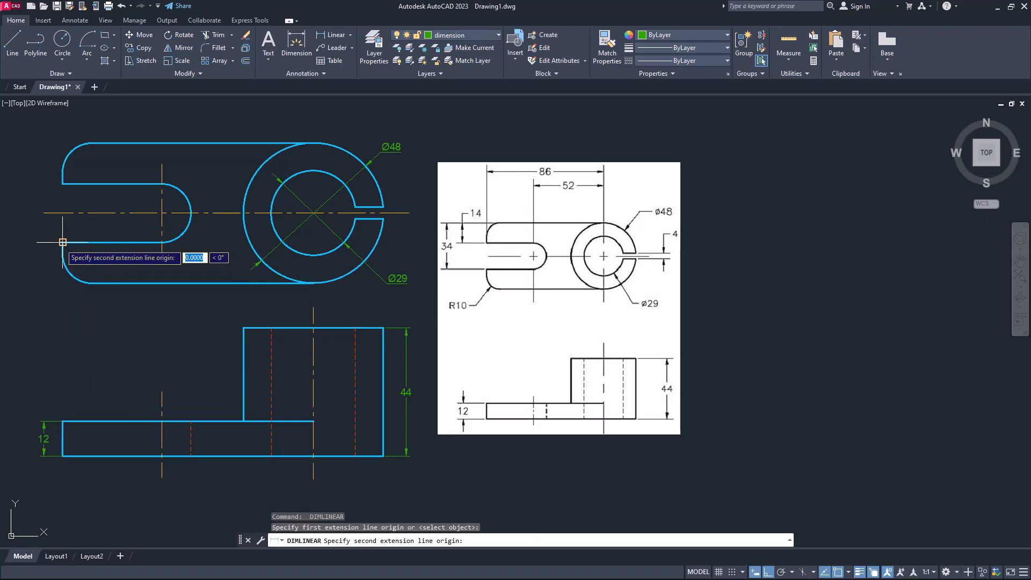
click(86, 142)
click(22, 166)
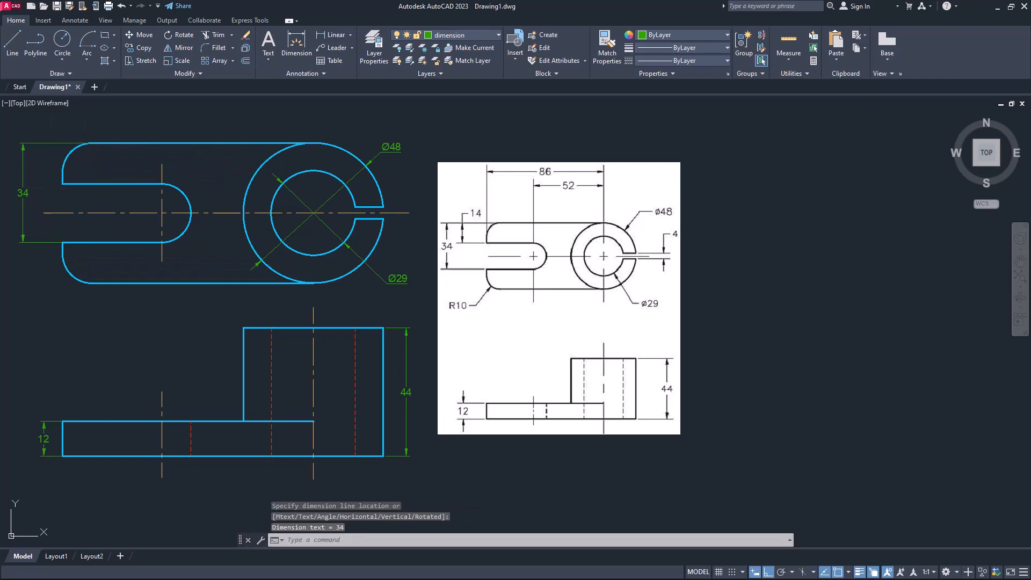
- Dimension the vertical distance from the slot's upper edge to the plate's upper edge, placed between the plate and the existing vertical dimension
key(Return)
click(62, 183)
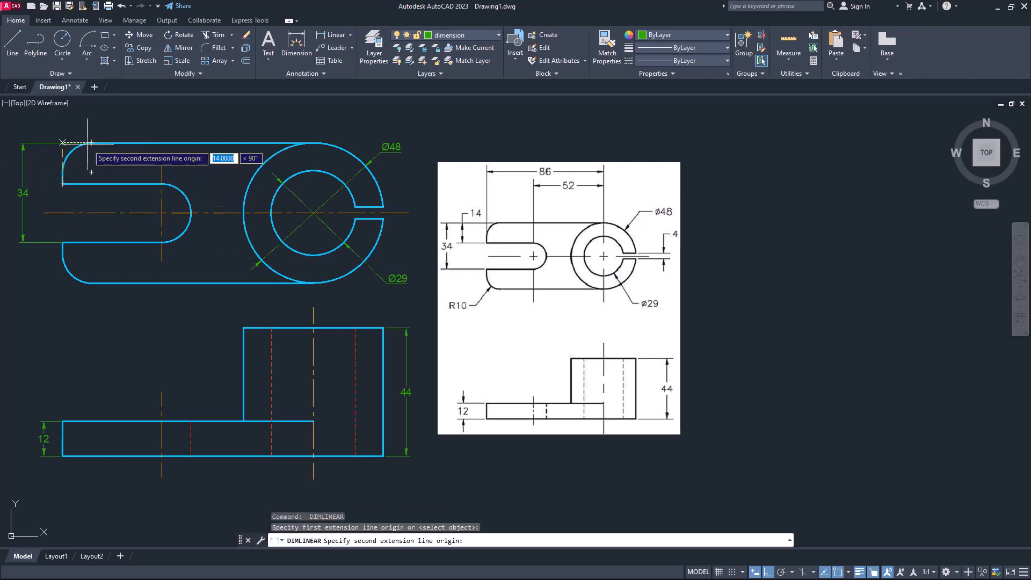
click(84, 144)
click(43, 162)
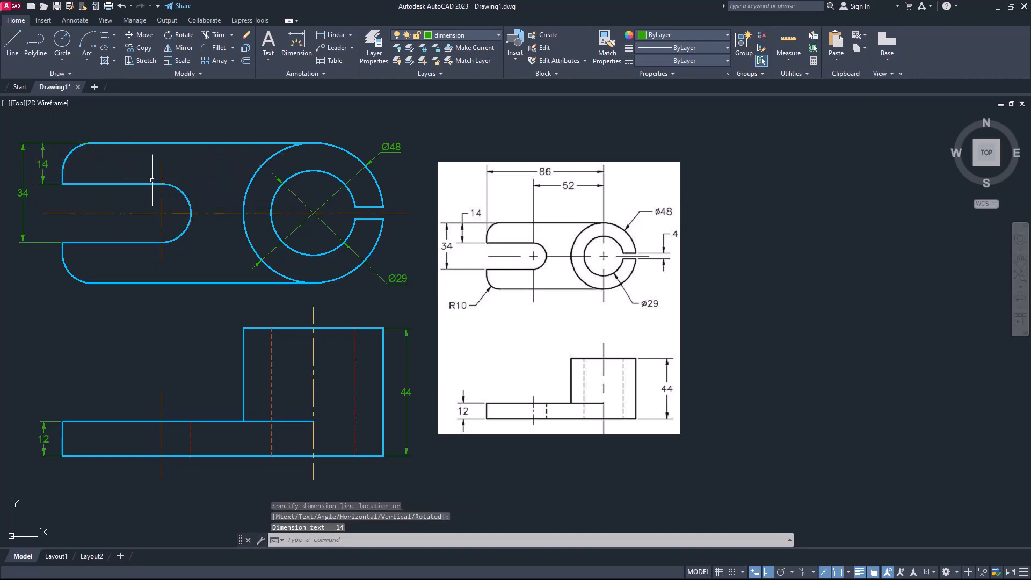
key(Return)
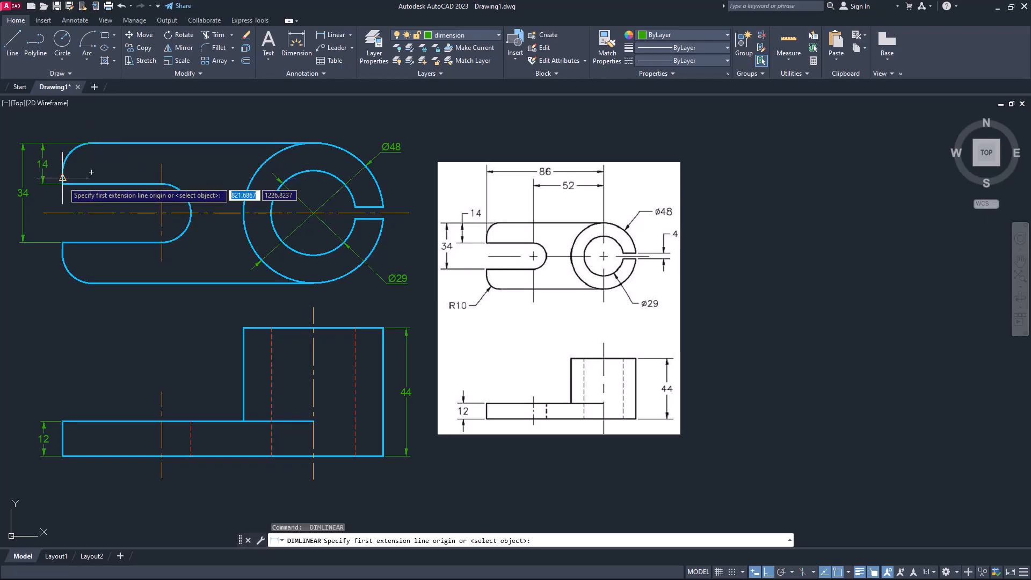
key(Escape)
click(244, 142)
key(Escape)
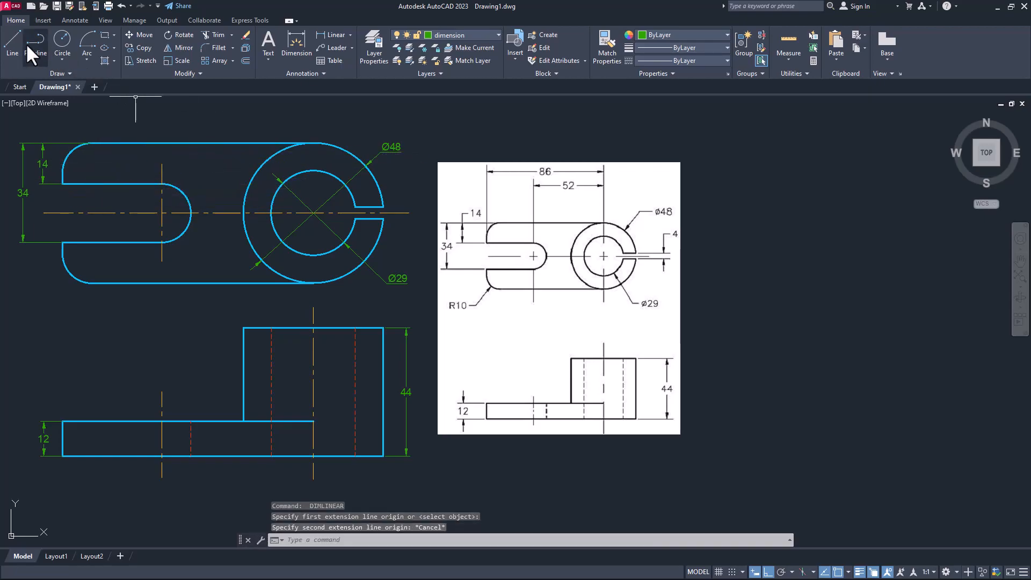
- On the Center Line layer, draw a vertical centre line through the boss circles in the top view, extending past the outer circle
click(460, 33)
click(455, 55)
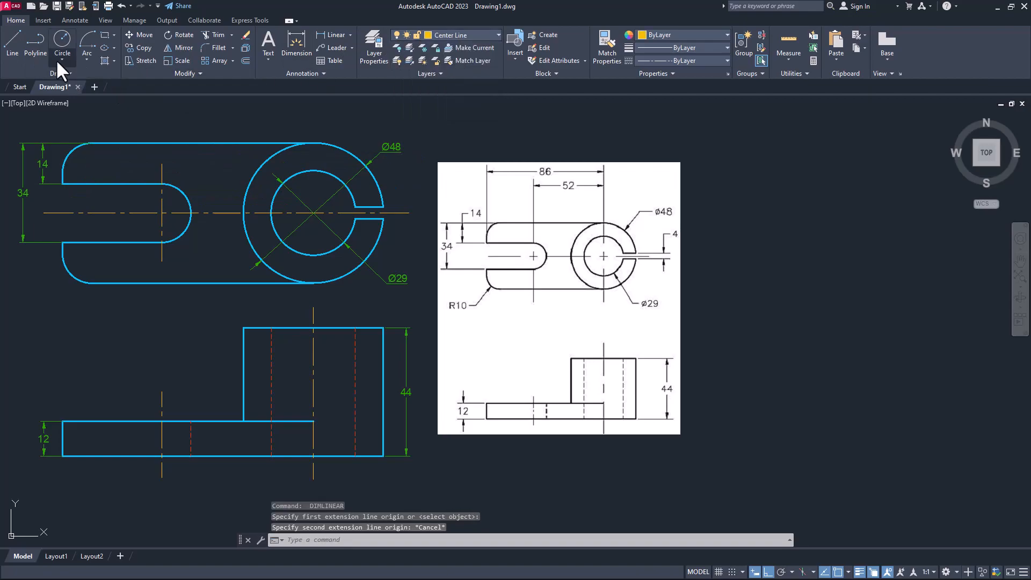
click(13, 38)
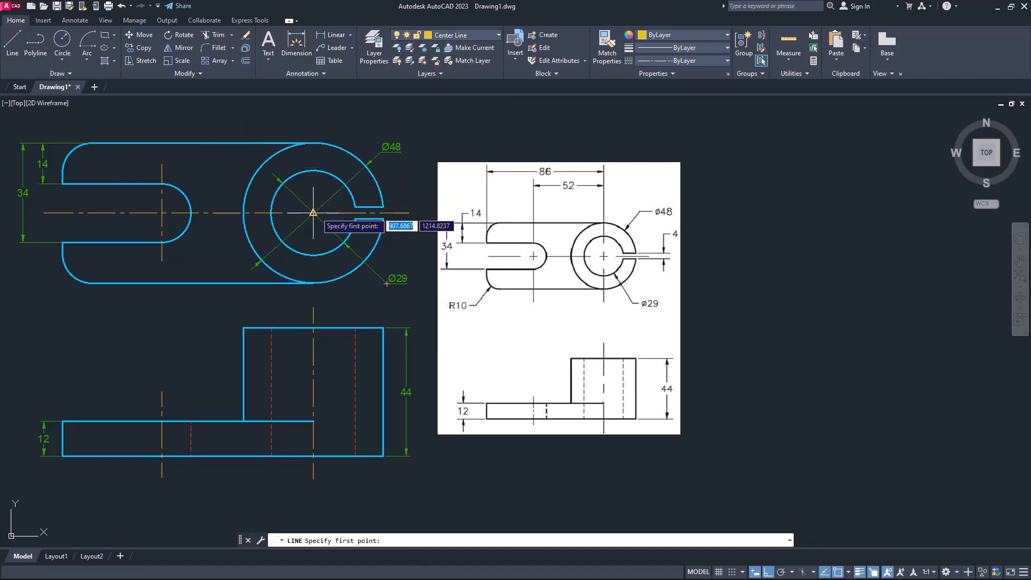
click(313, 119)
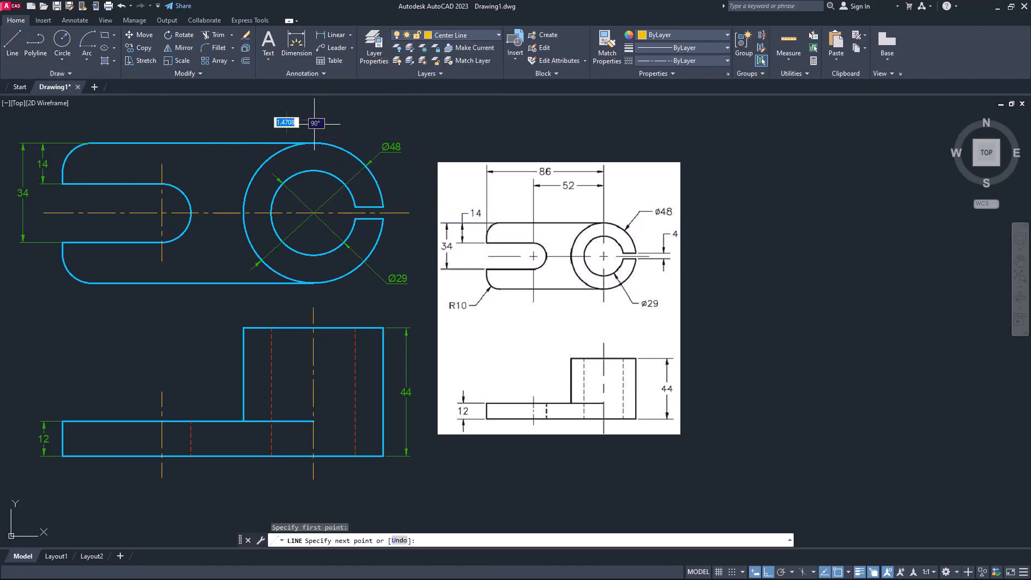
click(317, 293)
key(Return)
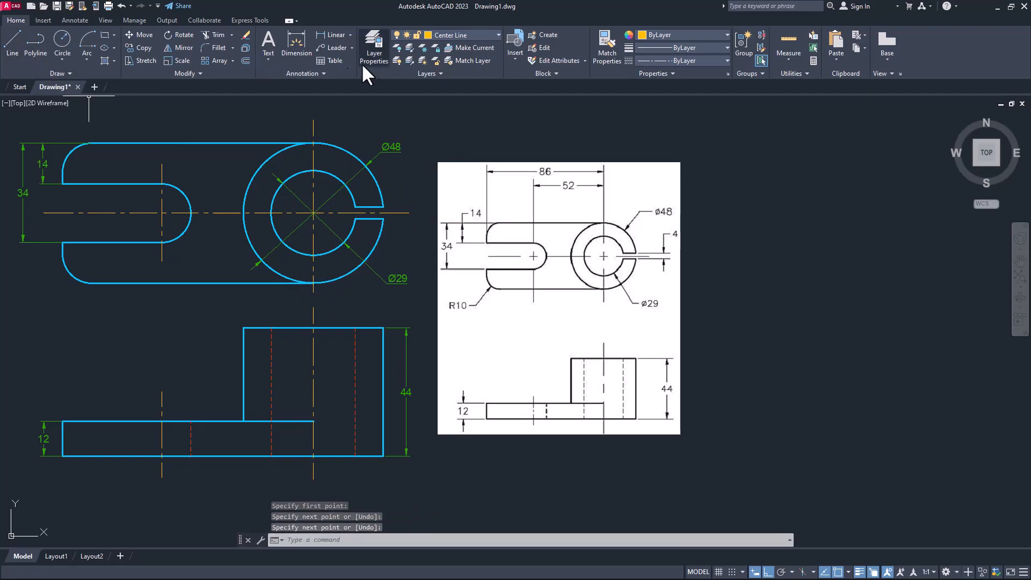
- On the dimension layer, dimension the horizontal distance from the plate's left end to the boss's vertical centre line, placed above the top view
click(332, 34)
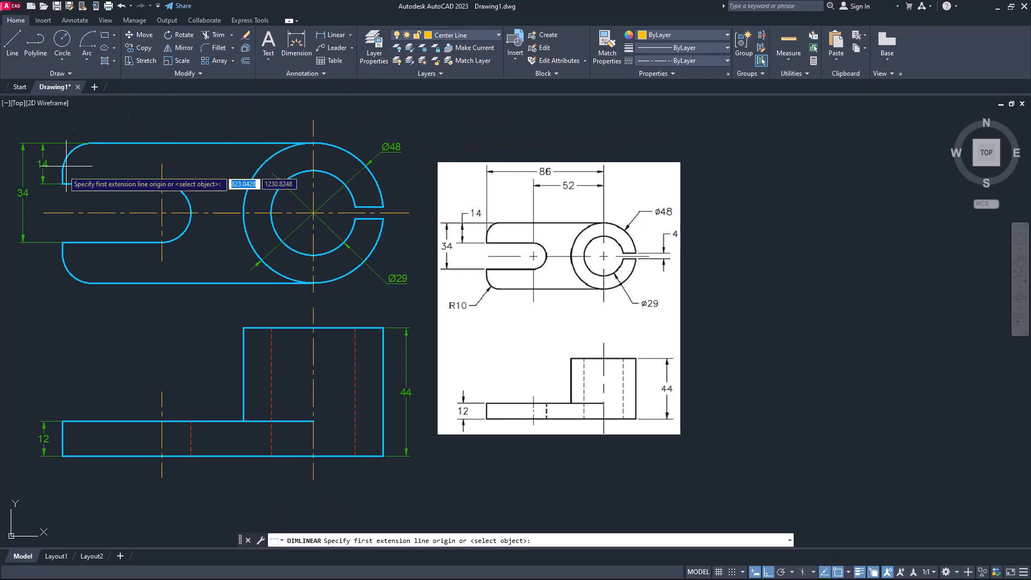
click(438, 35)
click(446, 87)
click(16, 43)
click(332, 34)
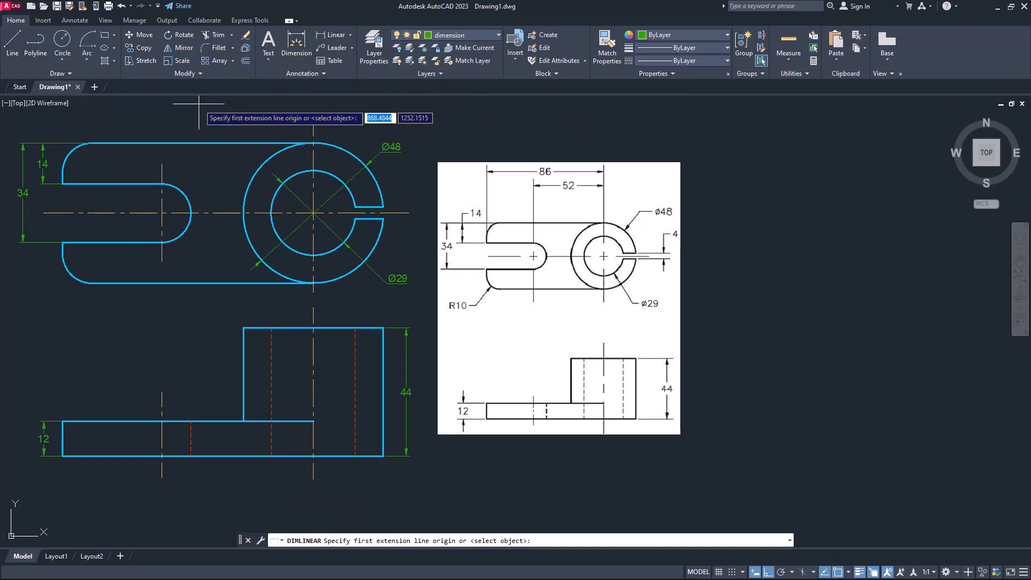
click(162, 184)
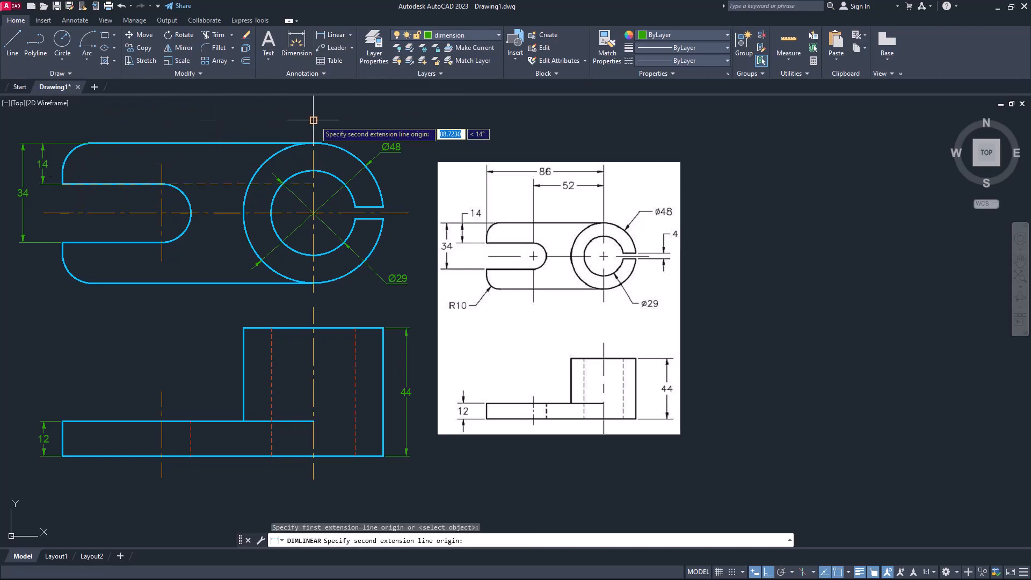
click(314, 120)
click(232, 115)
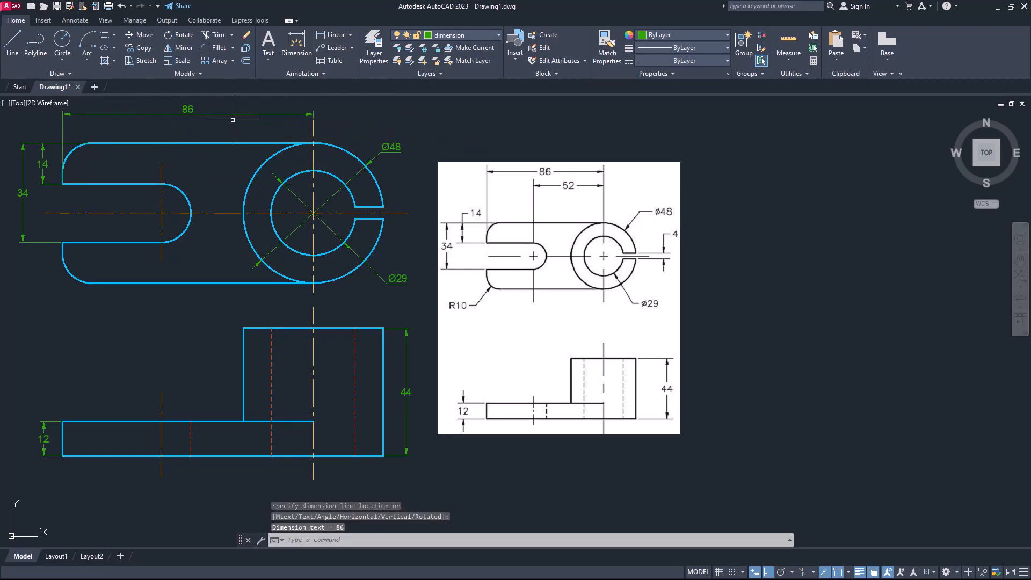
- Dimension the horizontal distance between the slot's and the boss's vertical centre lines, placed just below the overall horizontal dimension
click(331, 37)
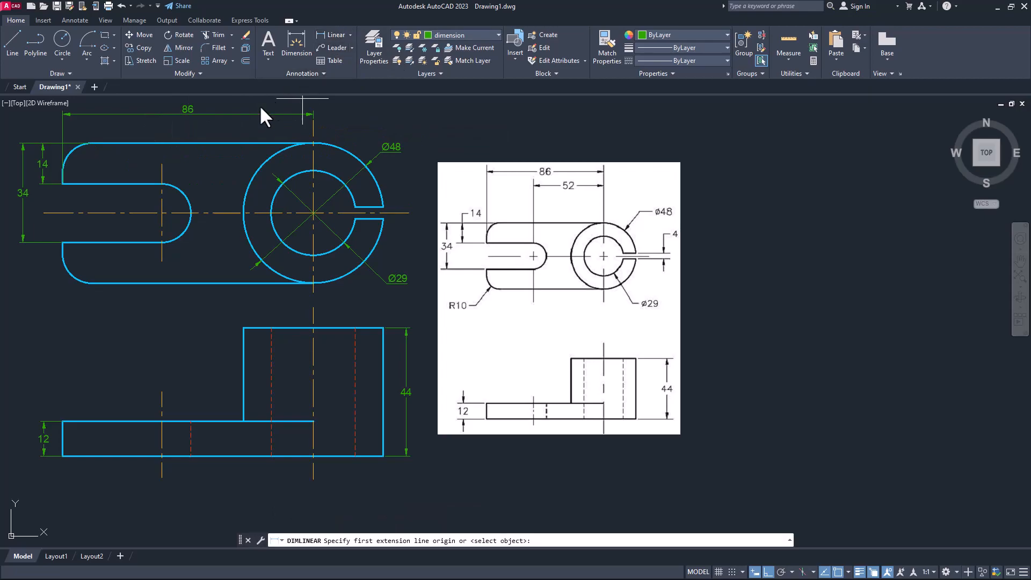
click(162, 163)
click(314, 120)
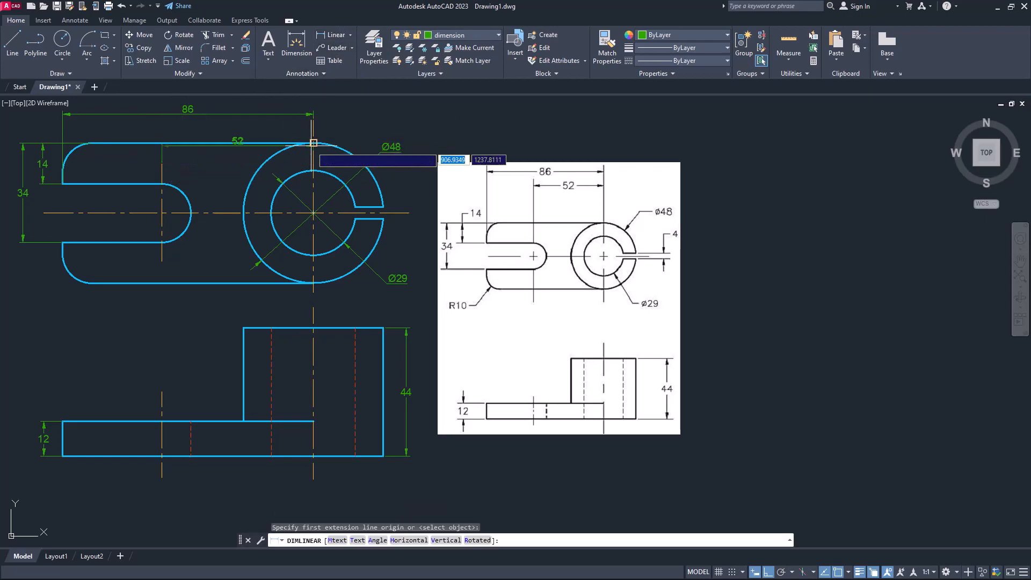
click(235, 132)
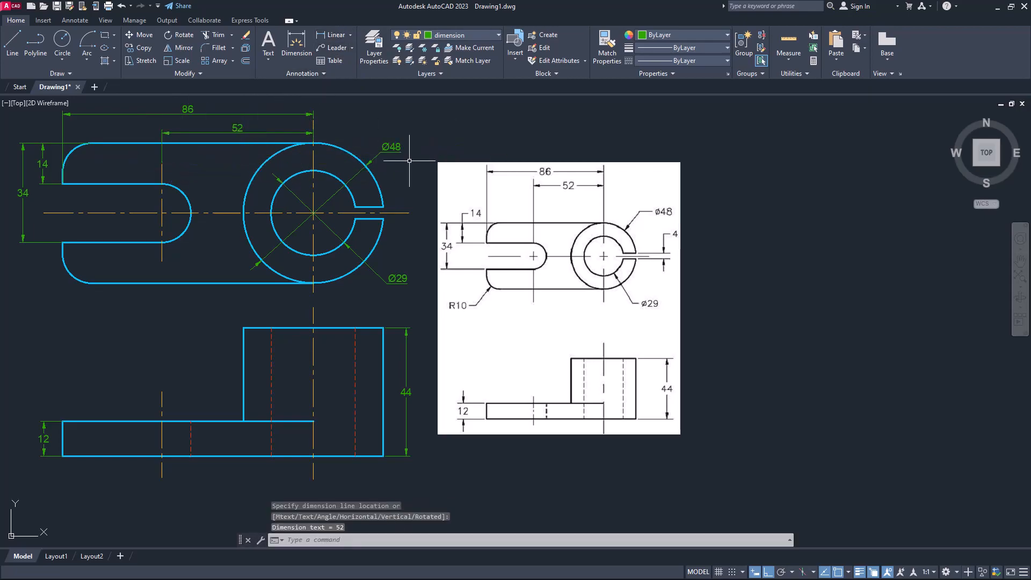
- Dimension the width of the boss's split opening with a vertical linear dimension just outside the outer circle
scroll(411, 195, up, 4)
key(space)
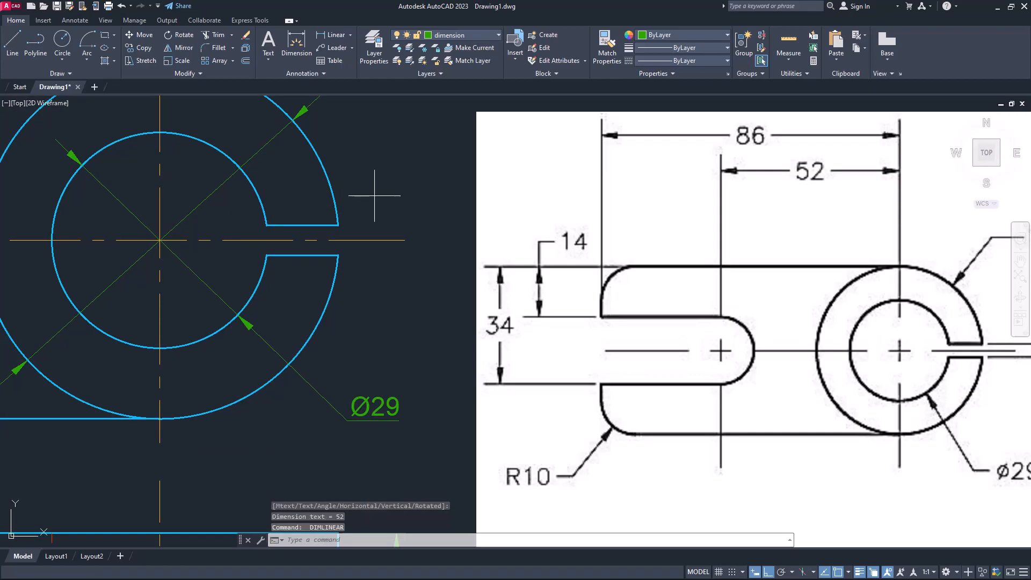
click(338, 226)
click(338, 256)
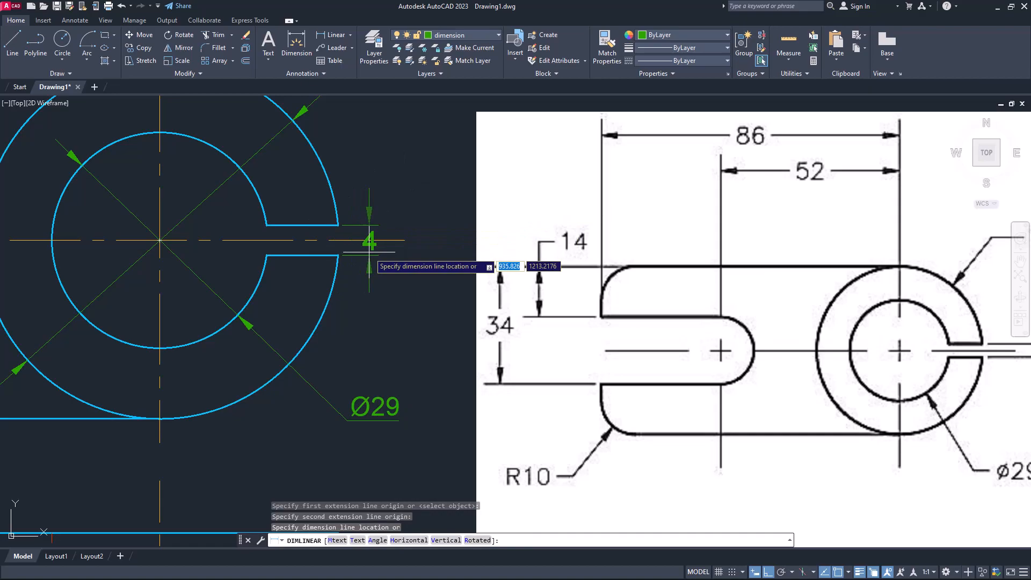
click(370, 252)
- Add a radius dimension to the plate's lower-left rounded corner in the top view, with the text outside the corner
scroll(407, 223, down, 2)
mouse_move(390, 277)
middle_down()
mouse_move(414, 260)
mouse_move(437, 288)
mouse_move(410, 265)
middle_up()
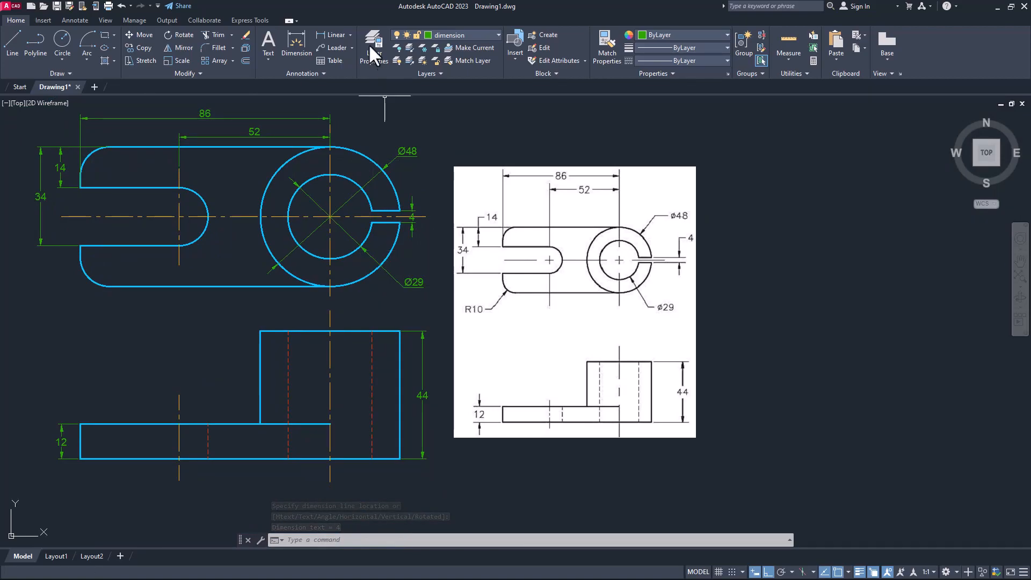
click(350, 34)
click(342, 137)
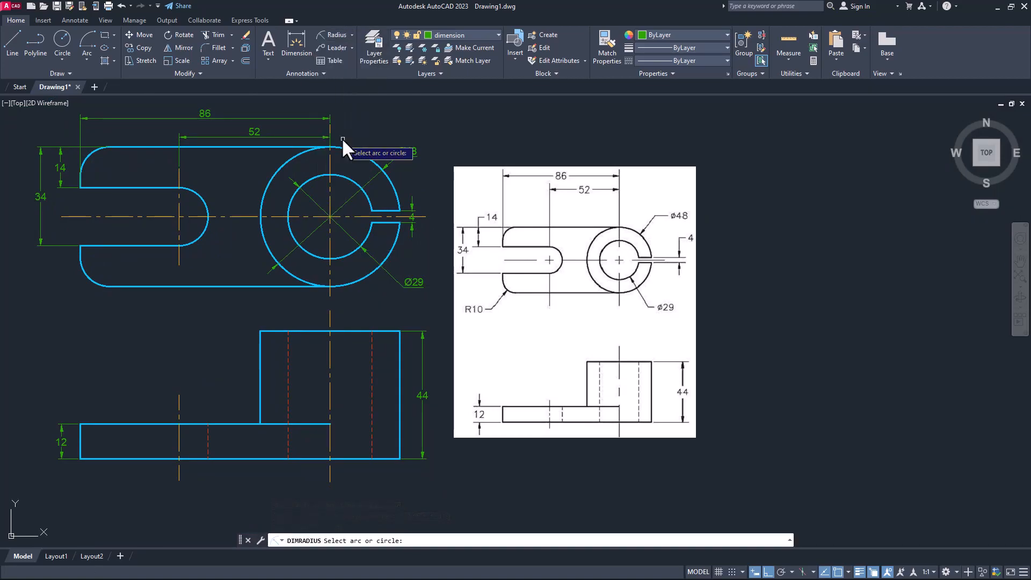
click(84, 278)
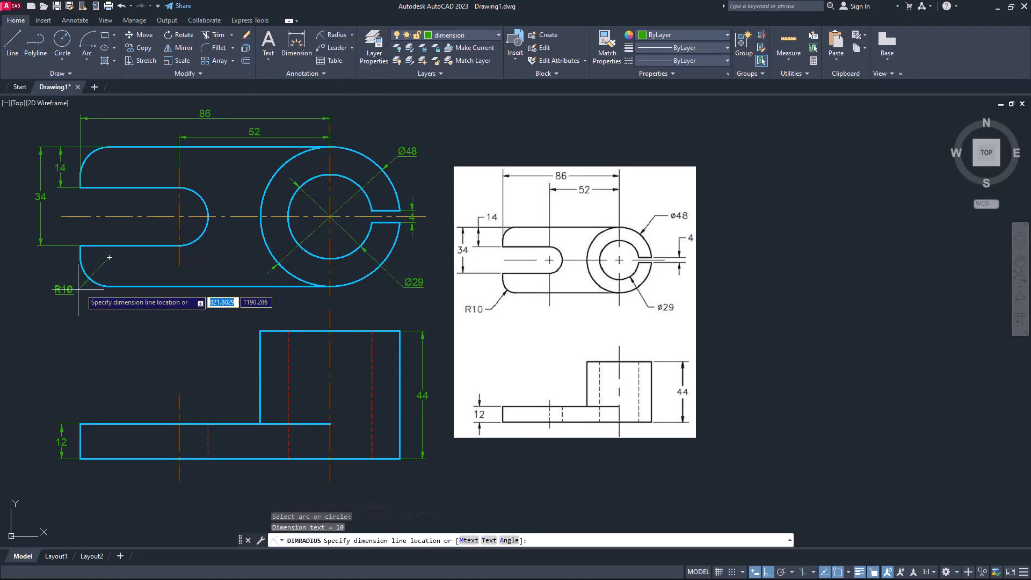
click(71, 290)
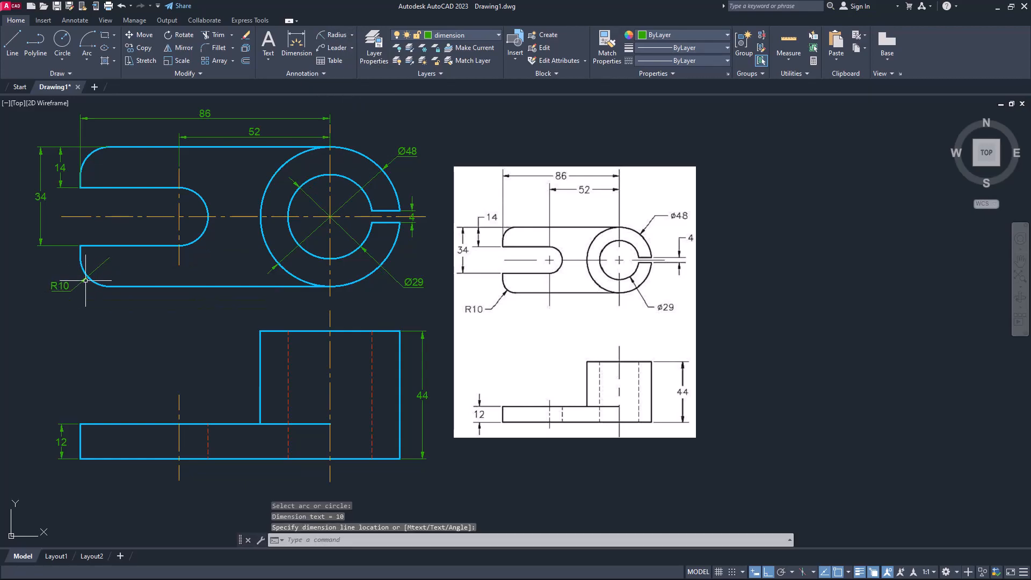
- Create a new drawing from the acad.dwt template
click(57, 6)
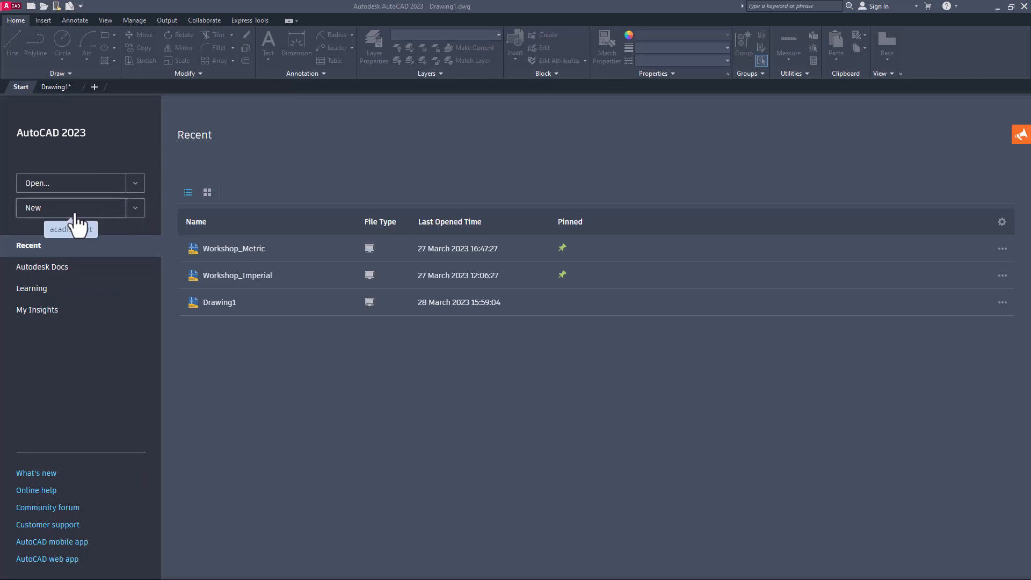
click(136, 213)
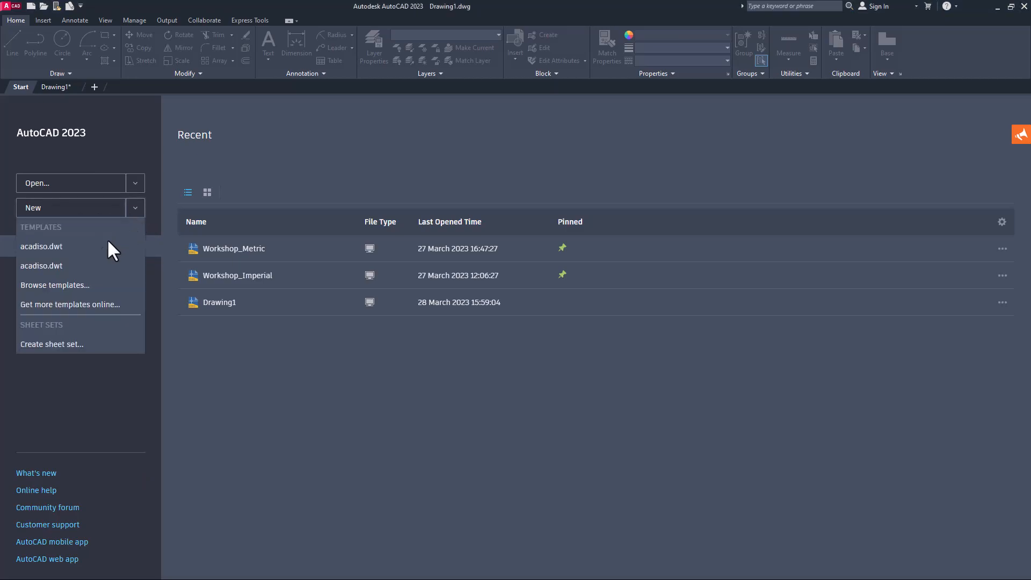
click(77, 286)
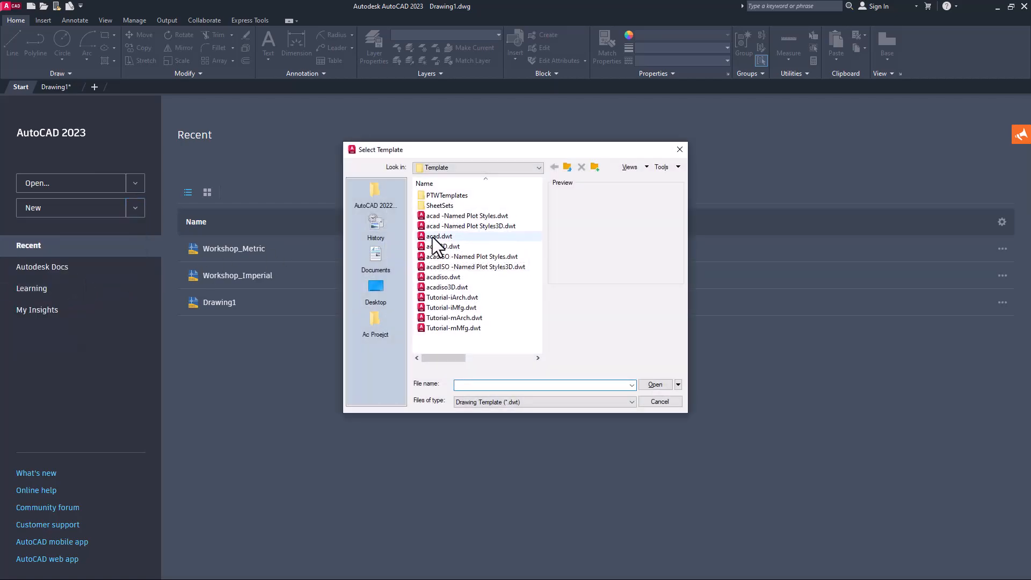
click(443, 237)
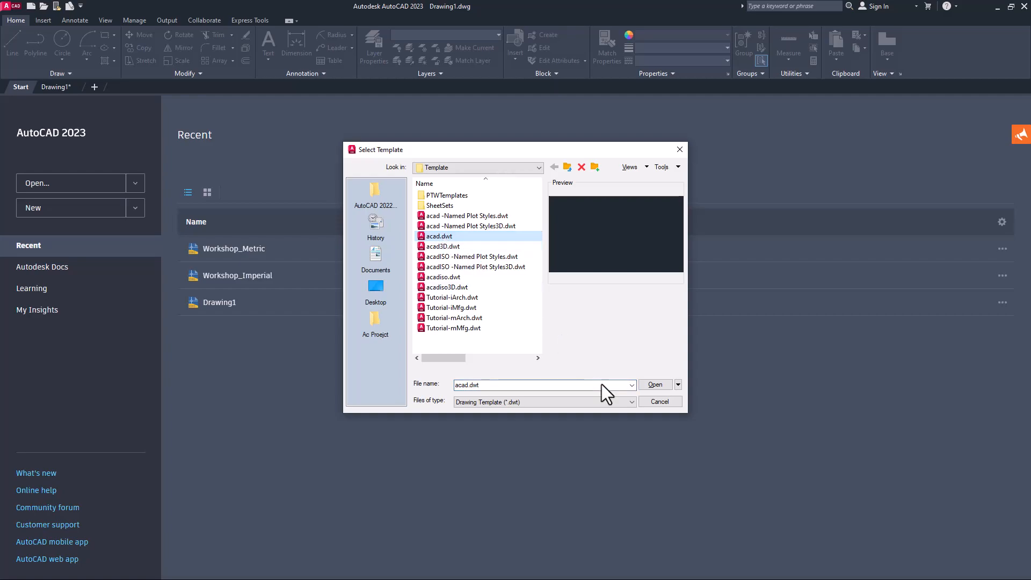
click(652, 386)
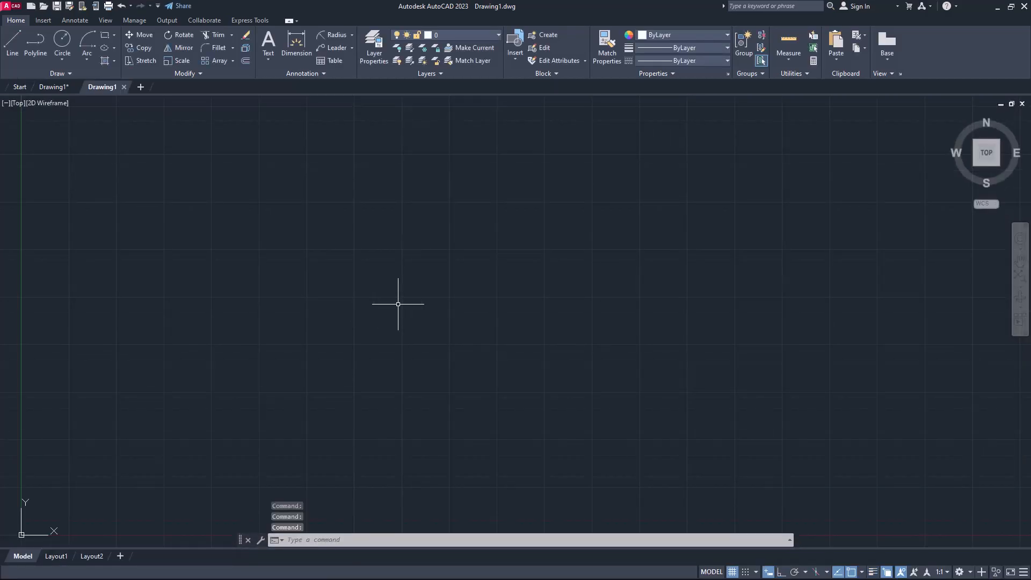
- Paste the copied wheel section reference image into the new drawing with the default OLE text size, and turn the grid off
key(ctrl+v)
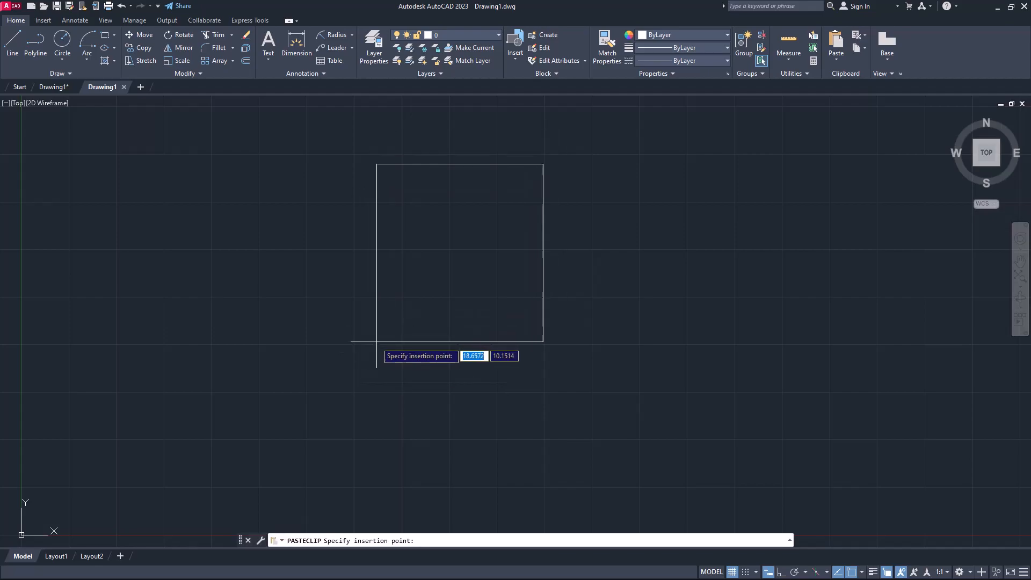
click(394, 339)
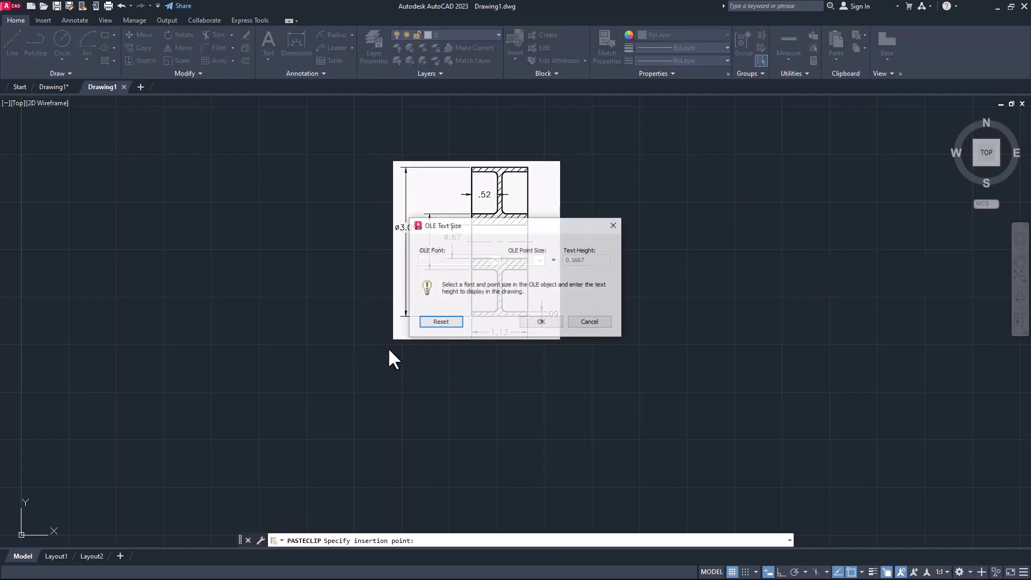
click(539, 323)
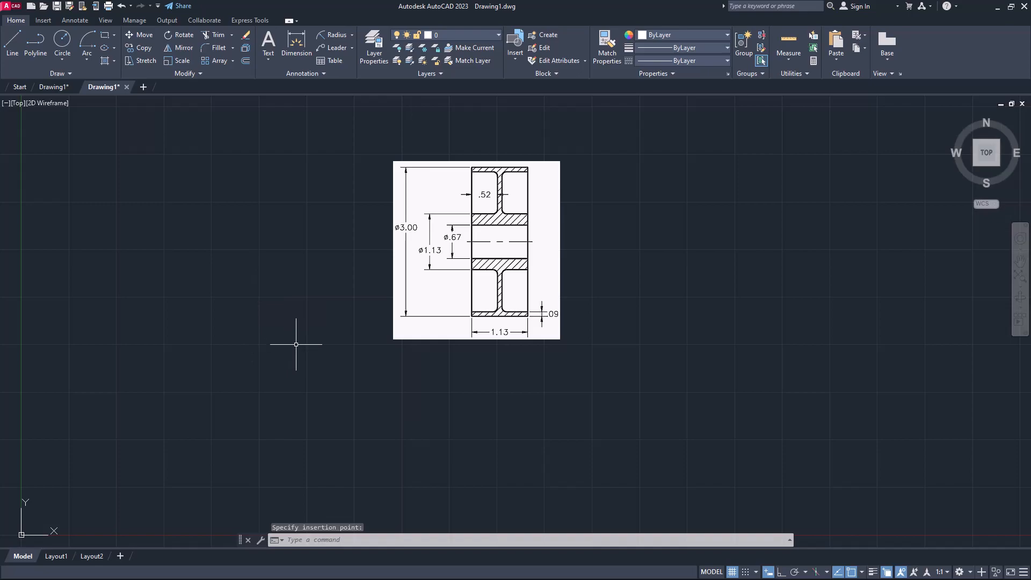
click(734, 572)
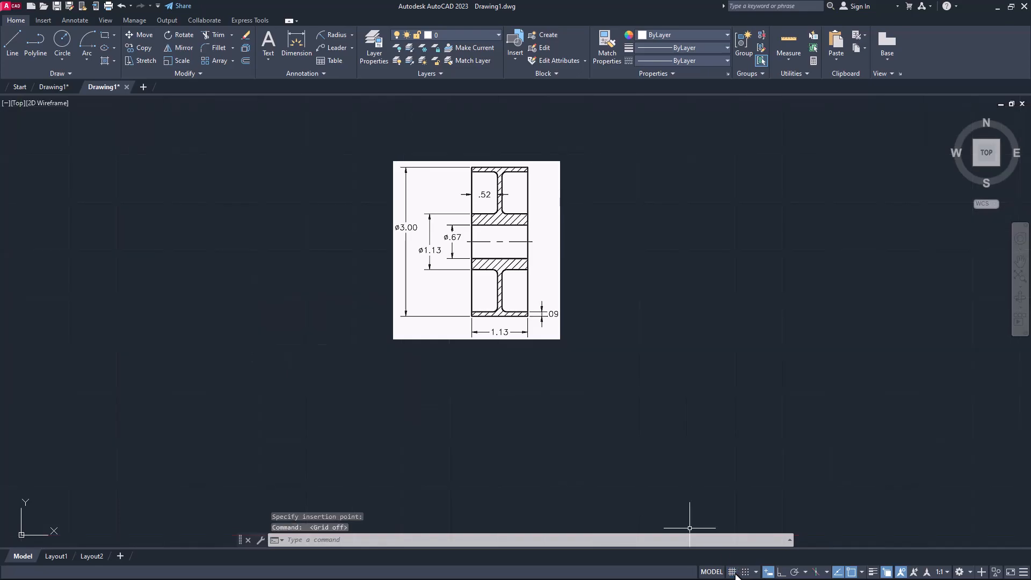
- Create a new layer named Object and set its colour to index 140
click(375, 52)
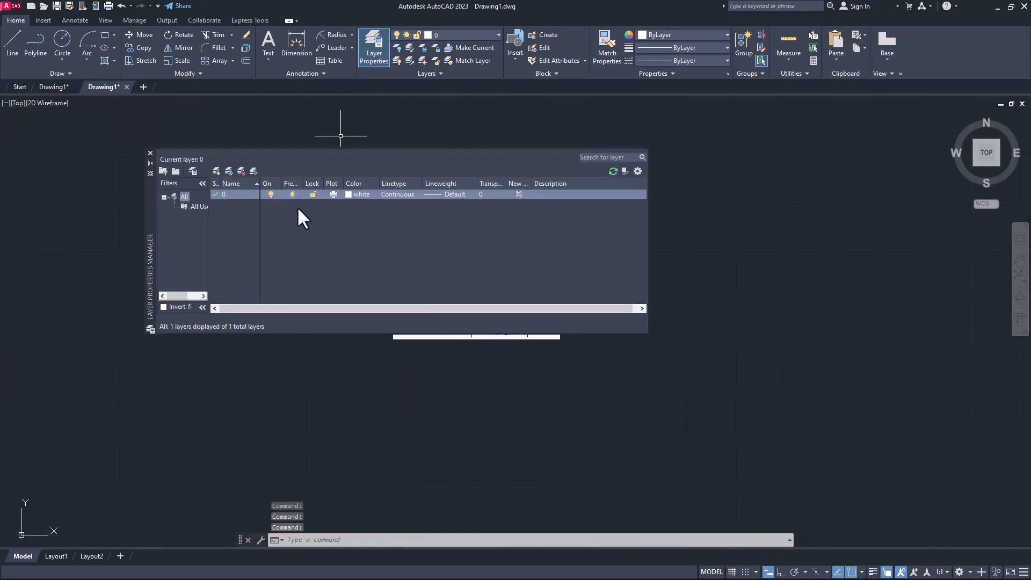
click(216, 172)
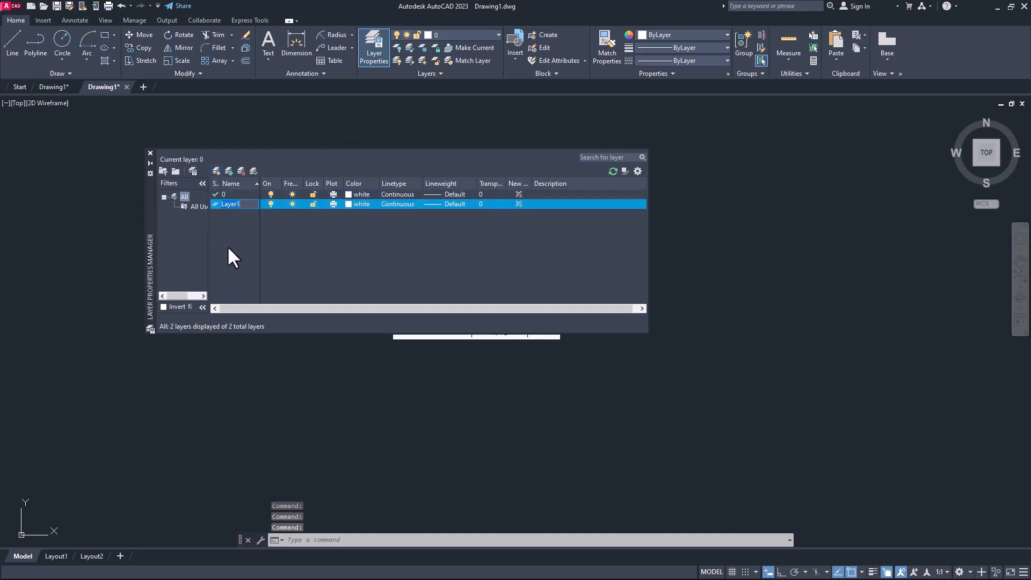
text(Object)
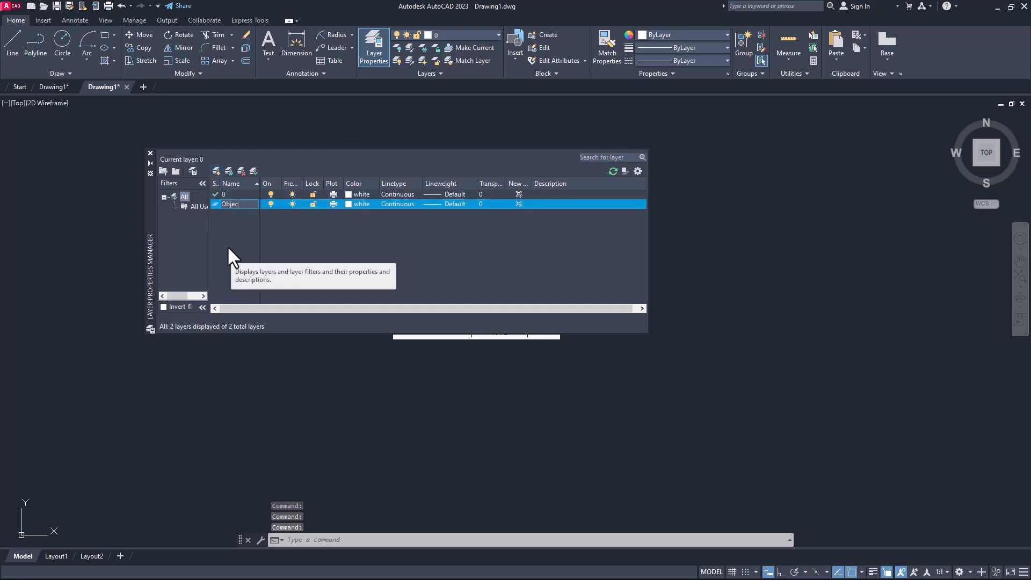
key(Return)
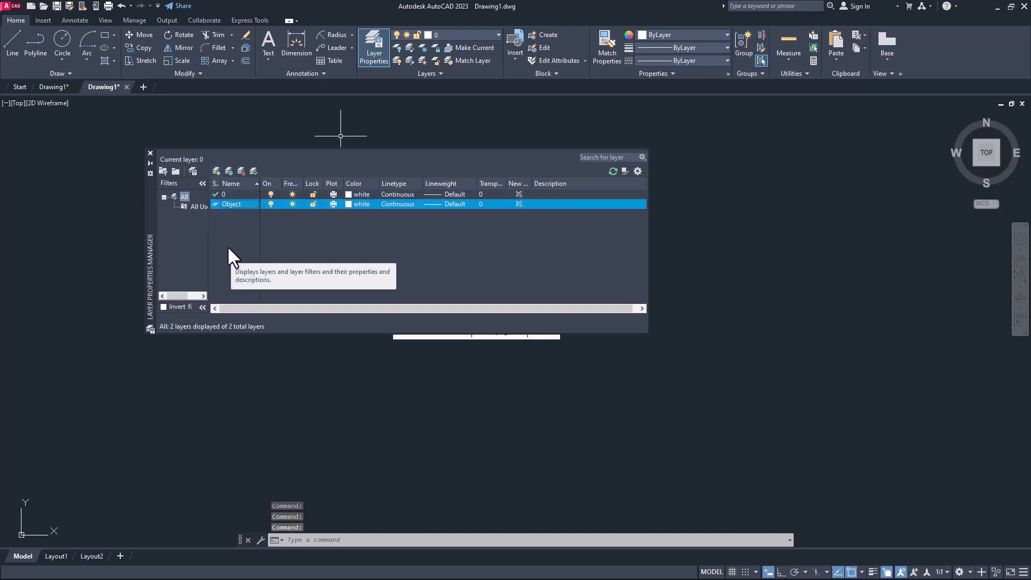
click(347, 204)
click(527, 248)
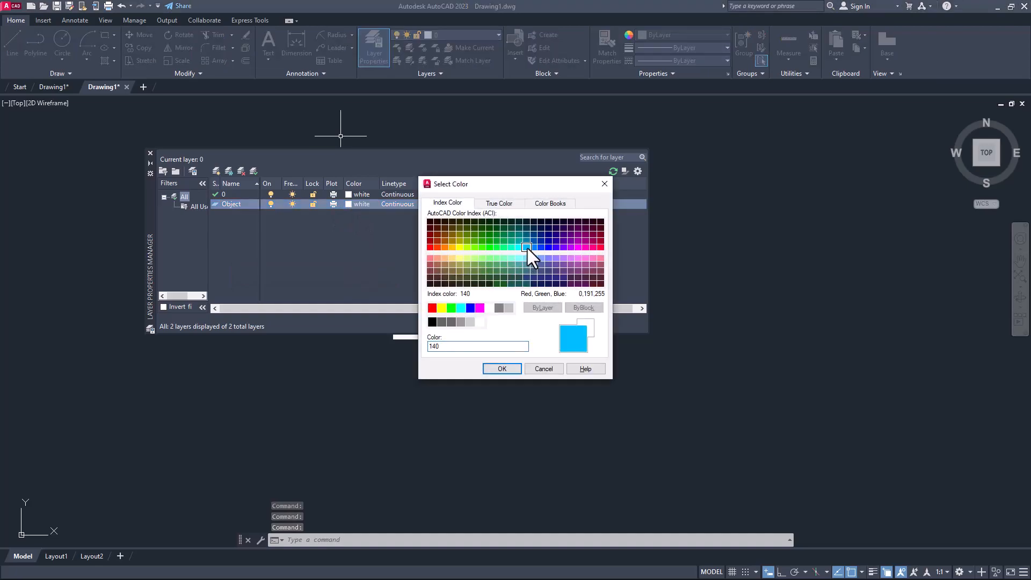
click(503, 369)
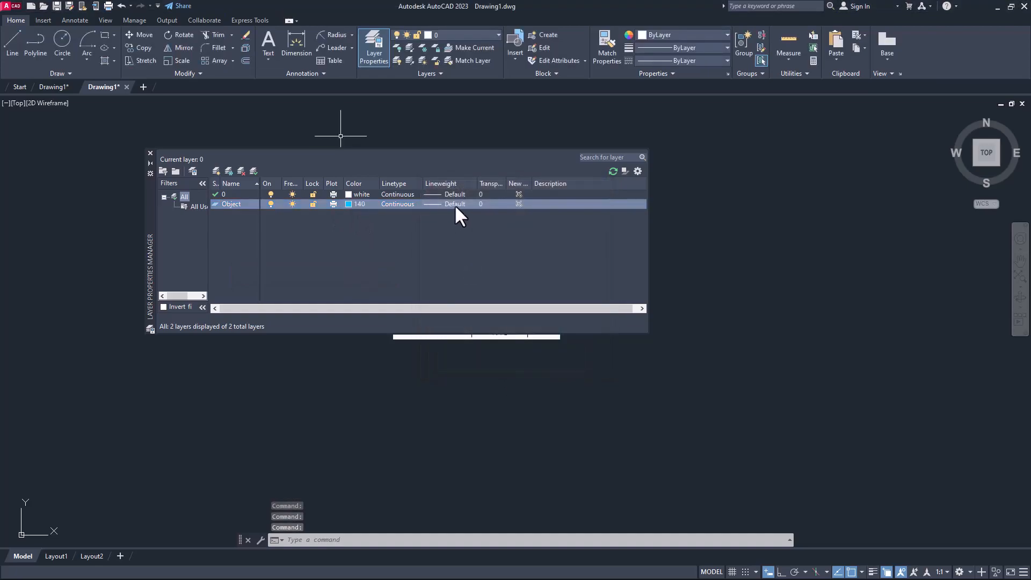
- Set the Object layer's lineweight to 0.30 mm
click(456, 204)
click(491, 298)
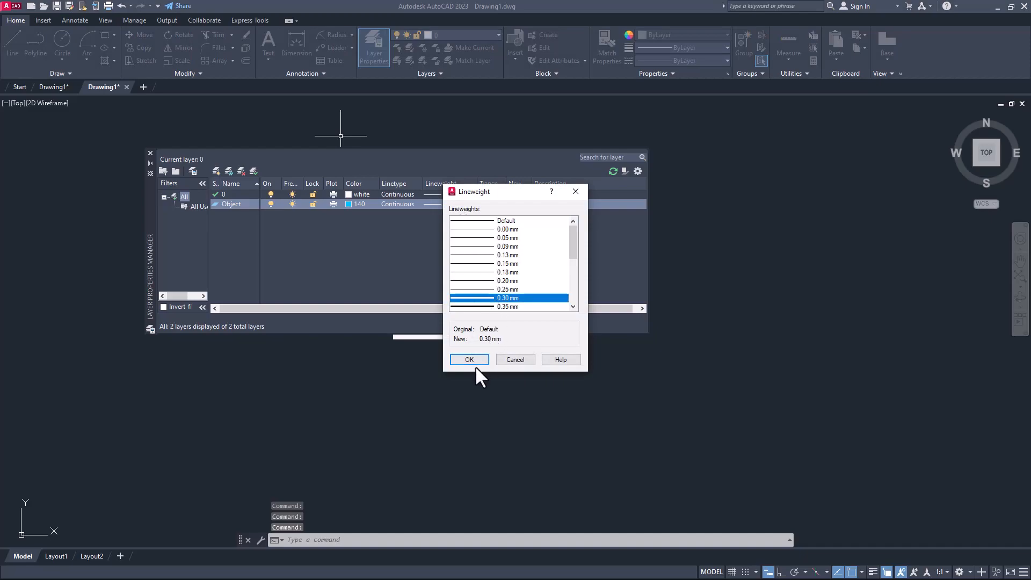
mouse_move(573, 247)
mouse_down()
mouse_move(579, 289)
mouse_move(574, 247)
mouse_up()
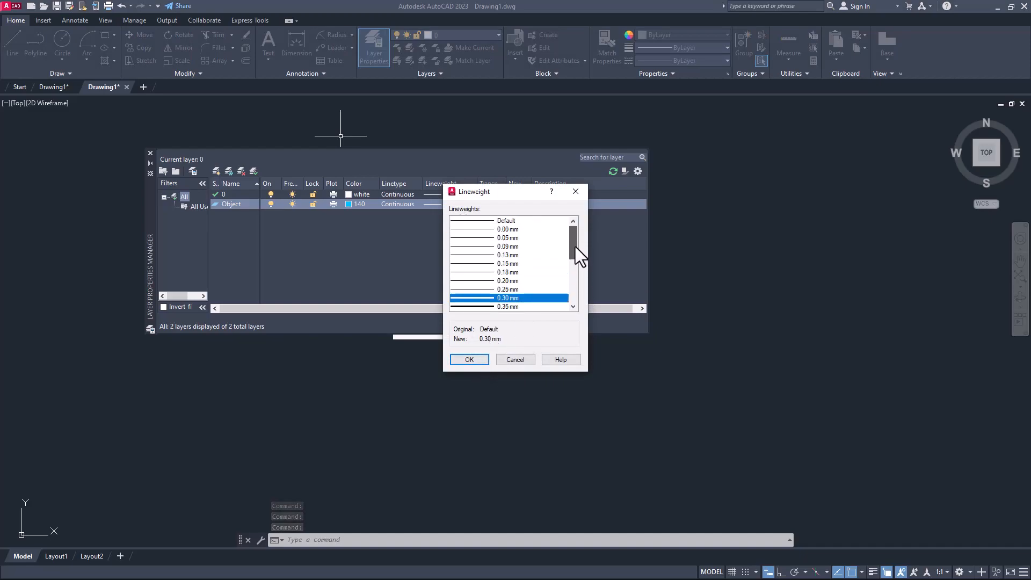
click(471, 359)
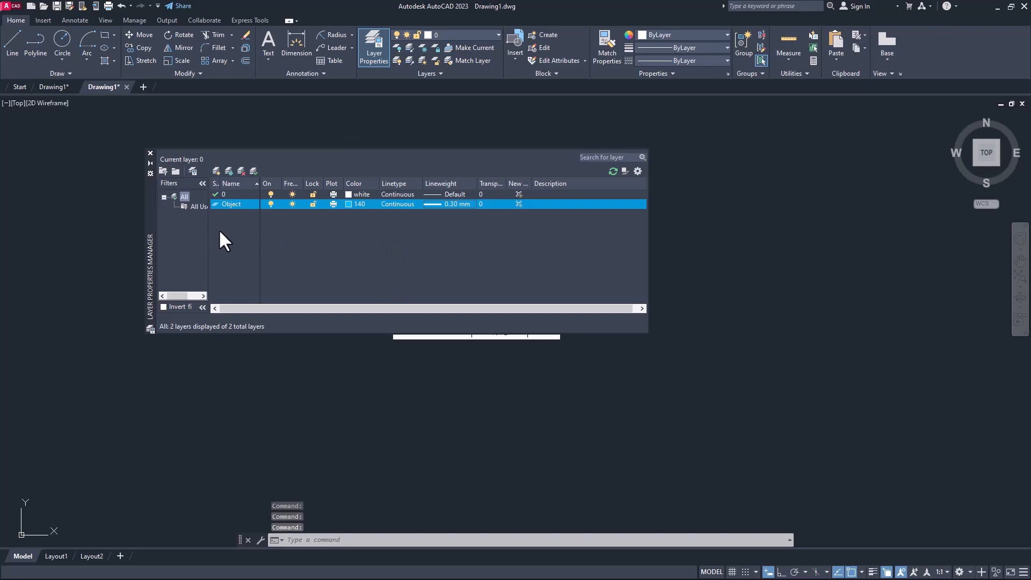
- Create a new layer named Centerline and set its colour to index 40
click(215, 171)
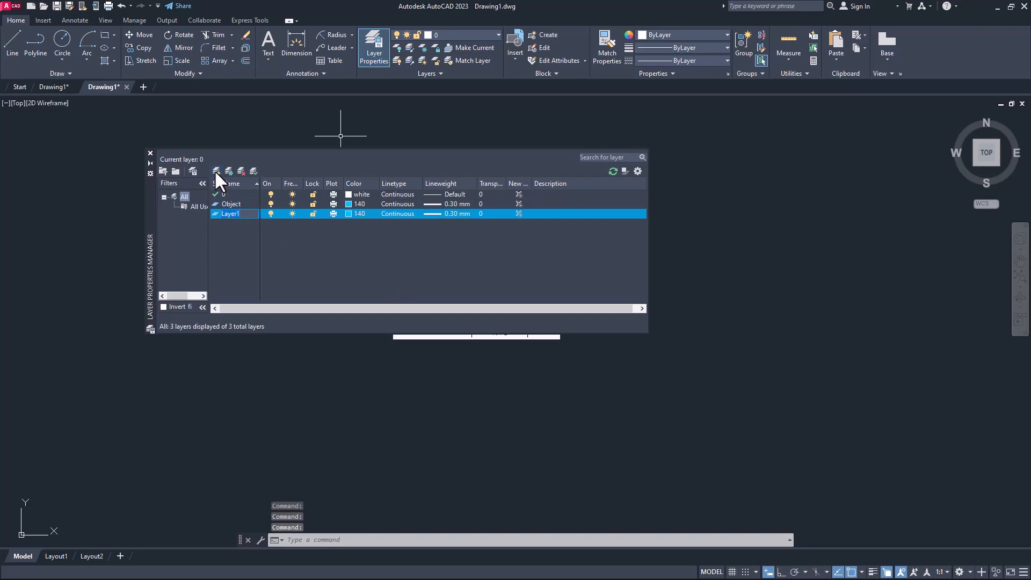
text(Centerline)
key(Return)
click(348, 214)
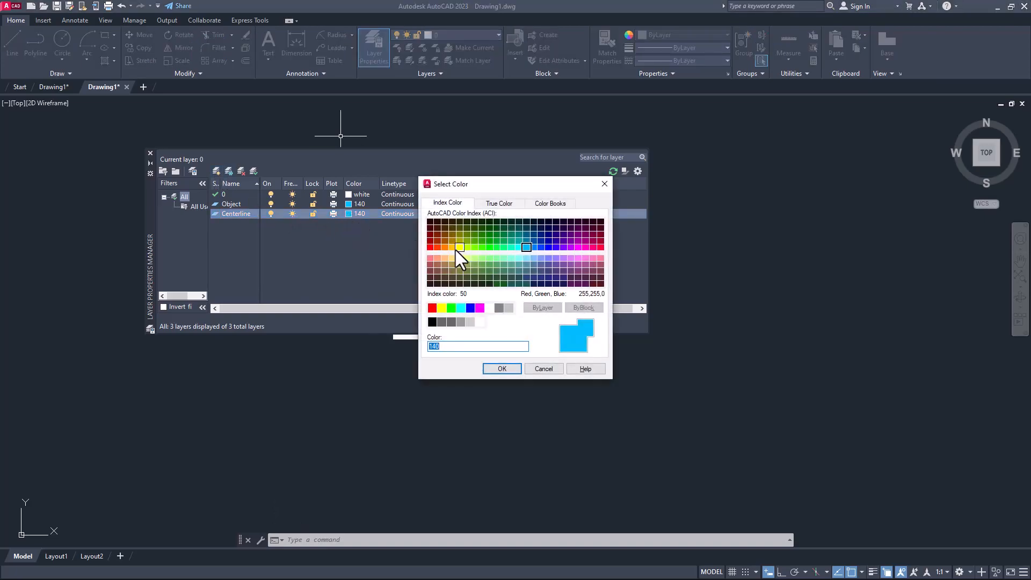
click(452, 248)
click(501, 369)
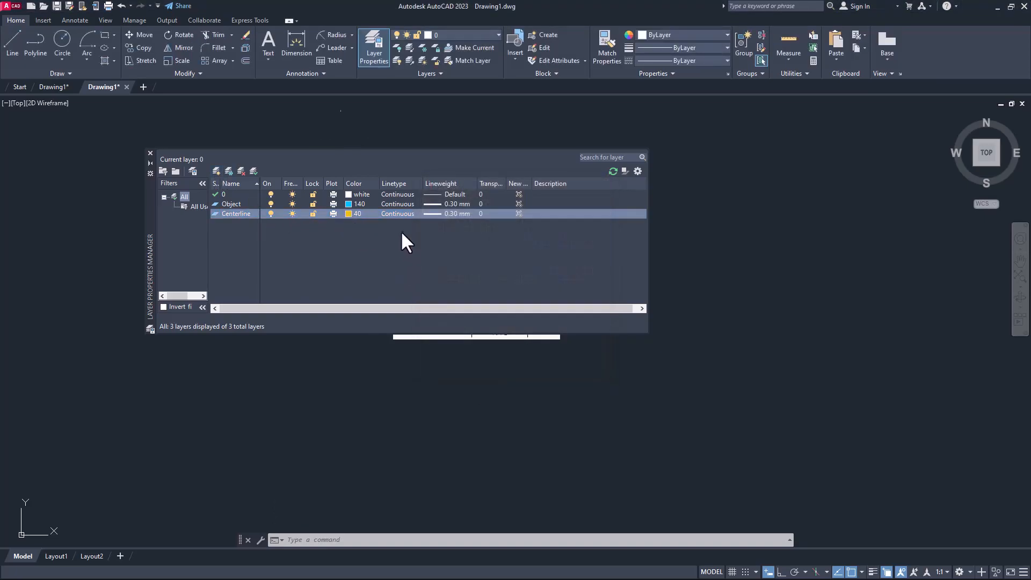
- Set the Centerline layer's lineweight to Default
click(440, 213)
click(493, 221)
click(469, 360)
- Create a new layer named Hidden and set its colour to index 20
click(216, 172)
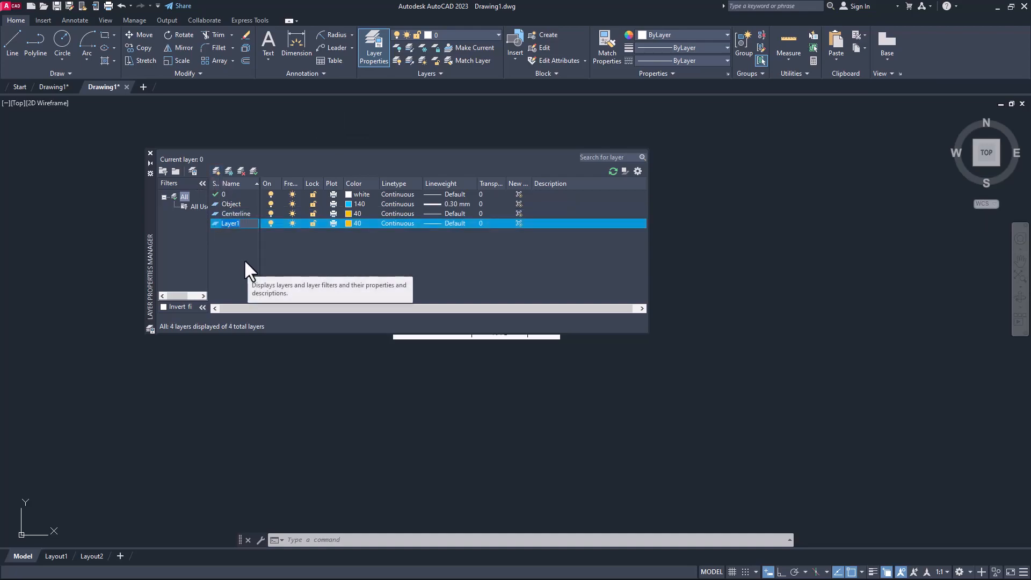
text(Hide)
text(den)
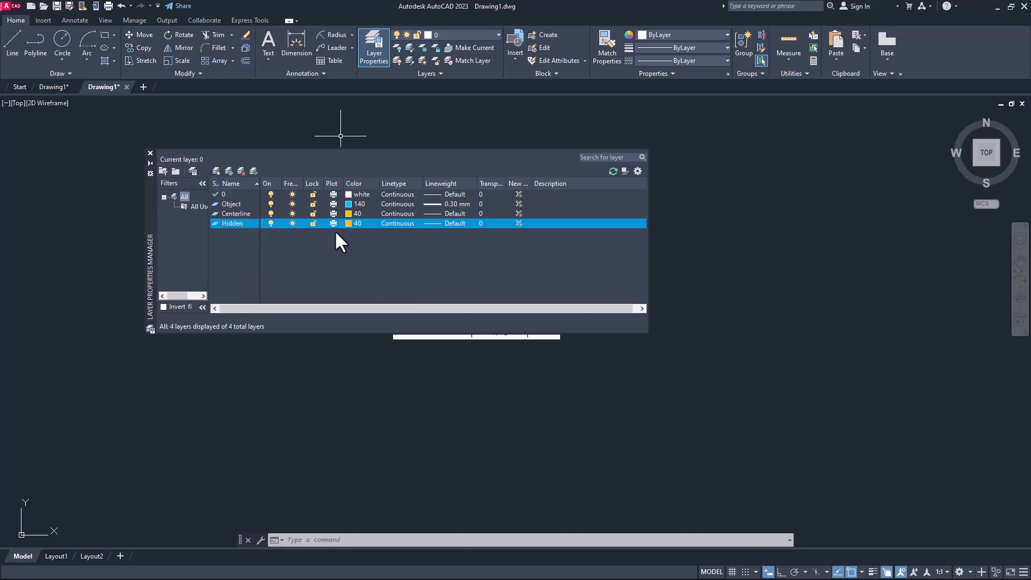
click(347, 223)
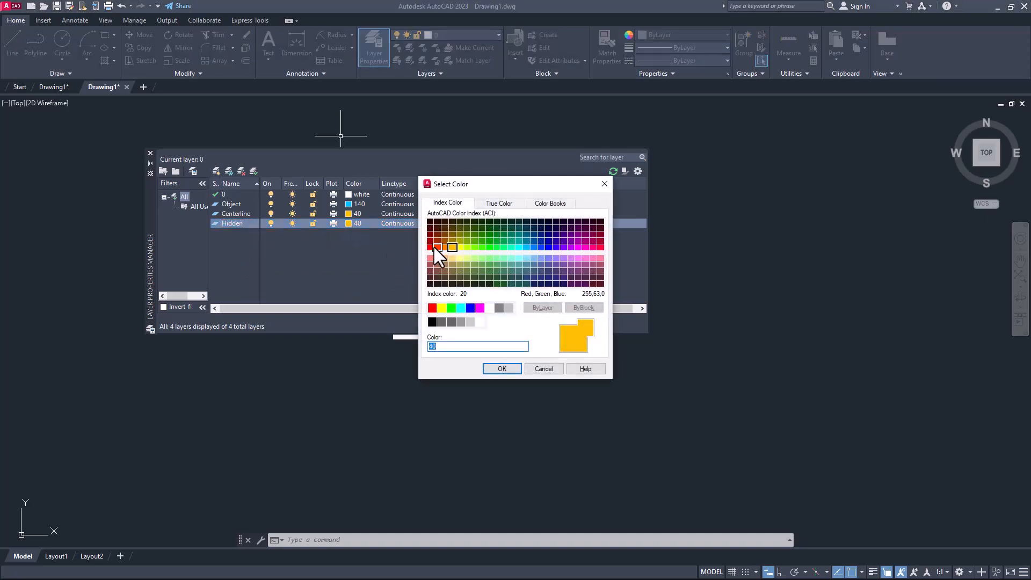
click(435, 247)
click(501, 368)
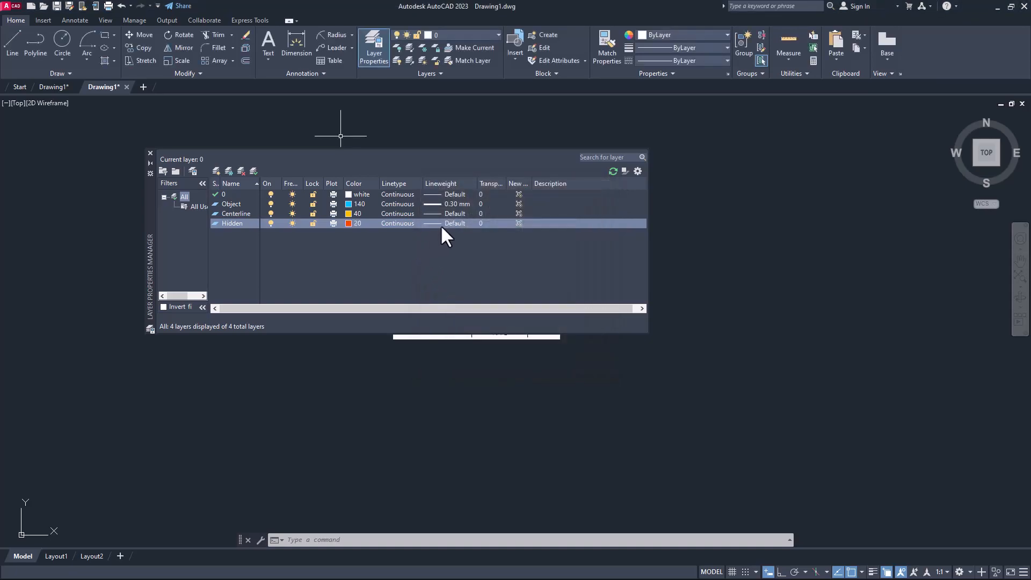
- Load the HIDDEN linetype from acad.lin and assign it to the Hidden layer
click(397, 224)
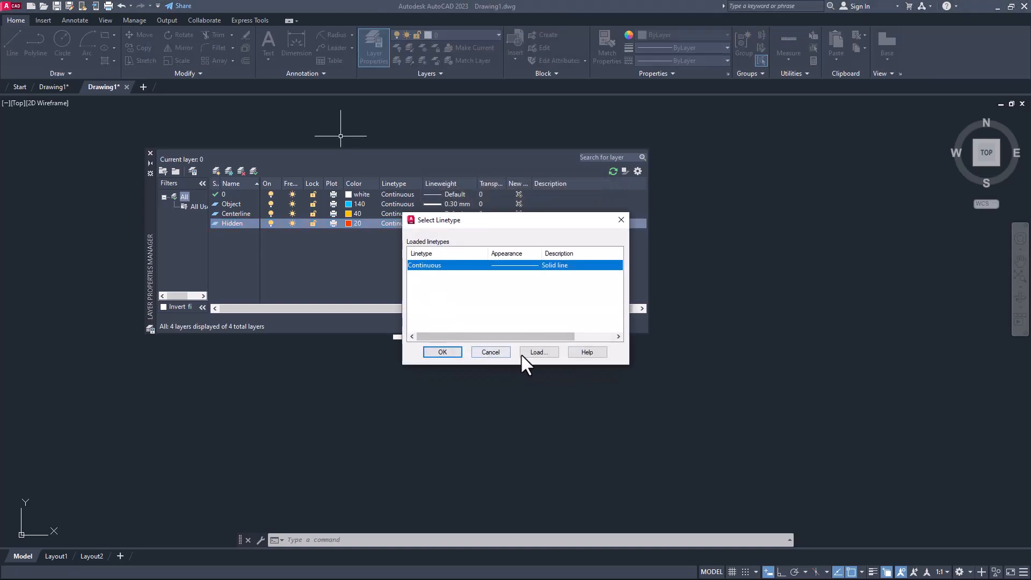
click(537, 352)
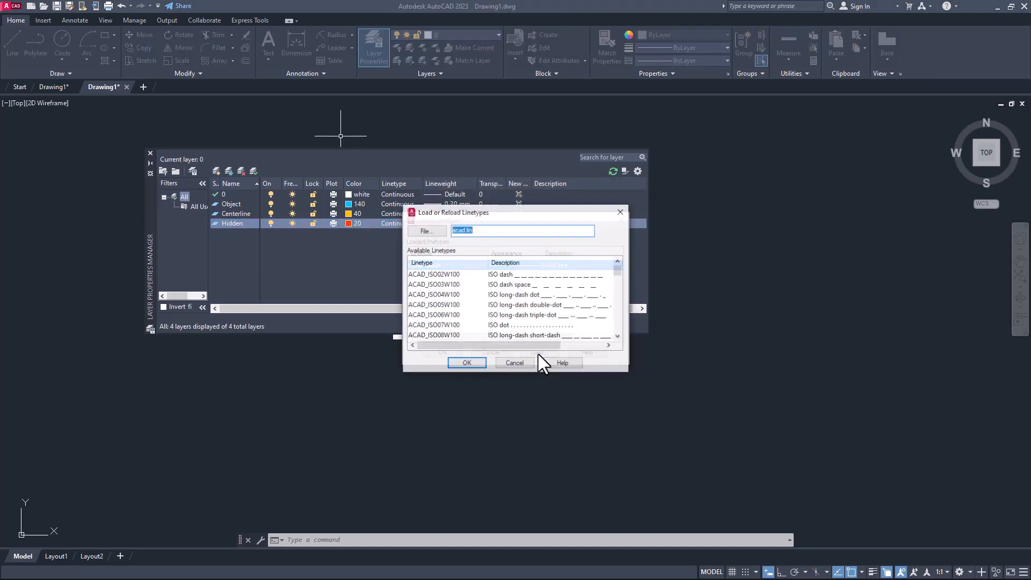
click(432, 296)
key(h)
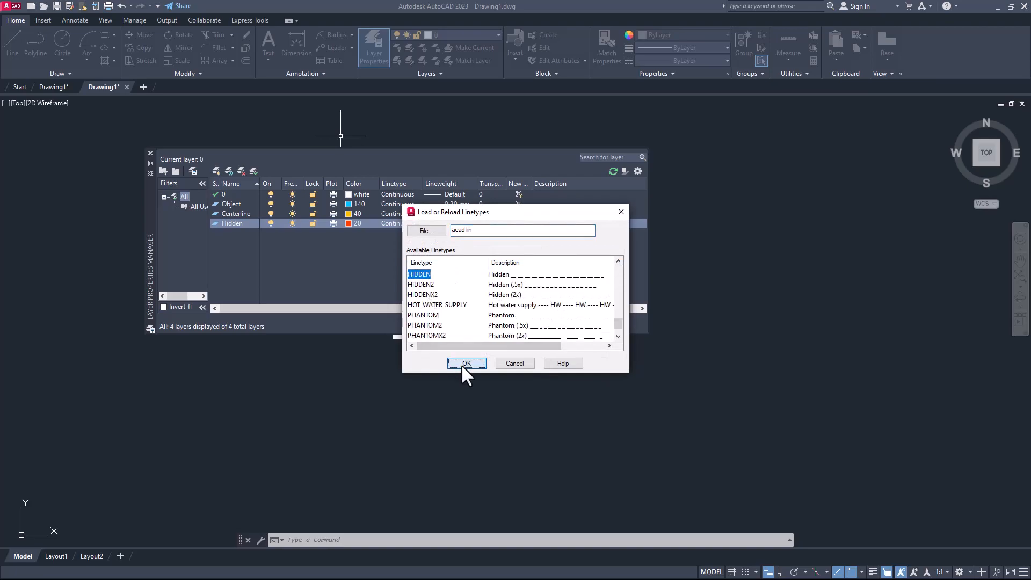
click(462, 365)
click(427, 275)
click(445, 353)
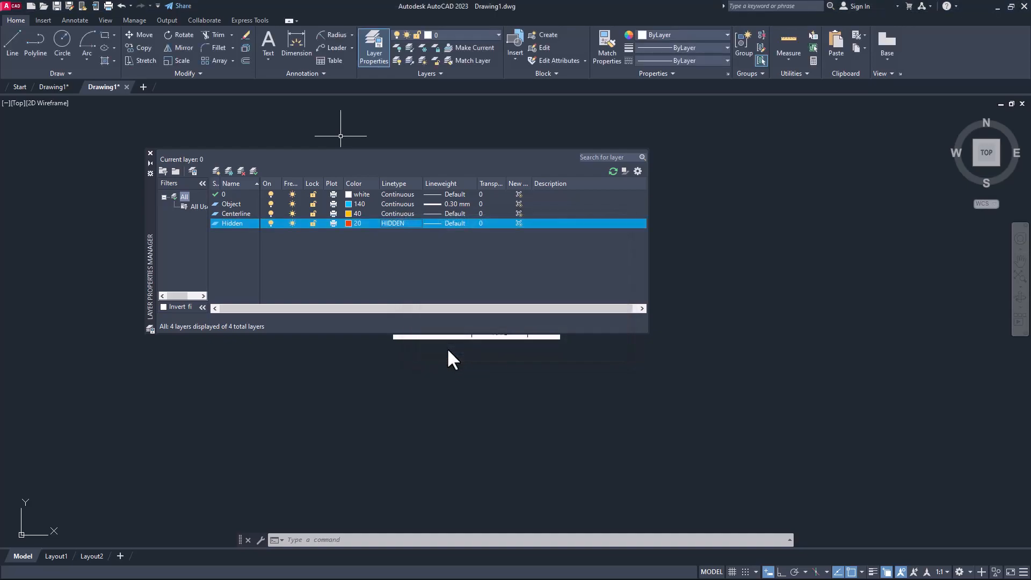
- Load the CENTER linetype from acad.lin and assign it to the Centerline layer
click(234, 213)
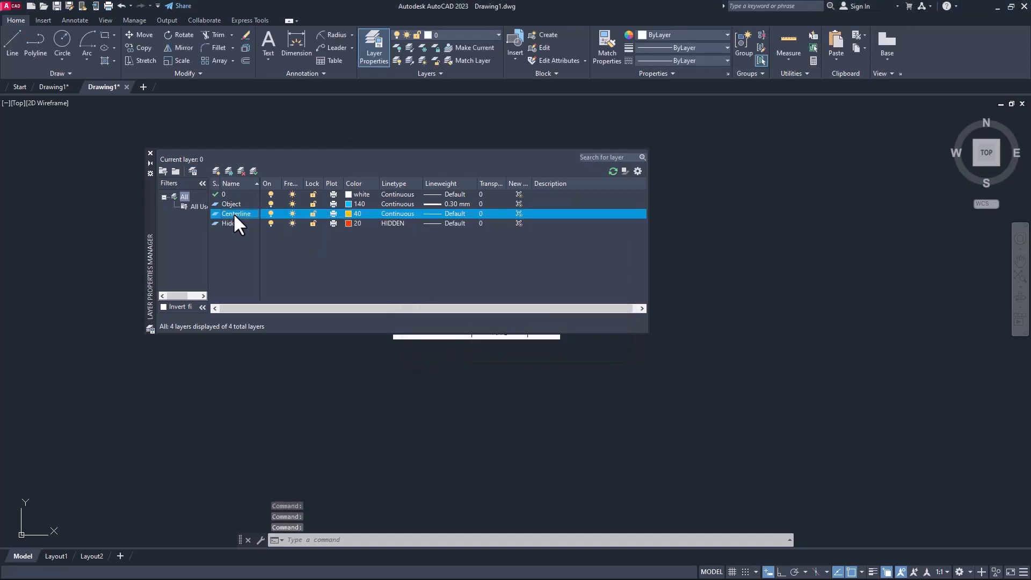
click(398, 213)
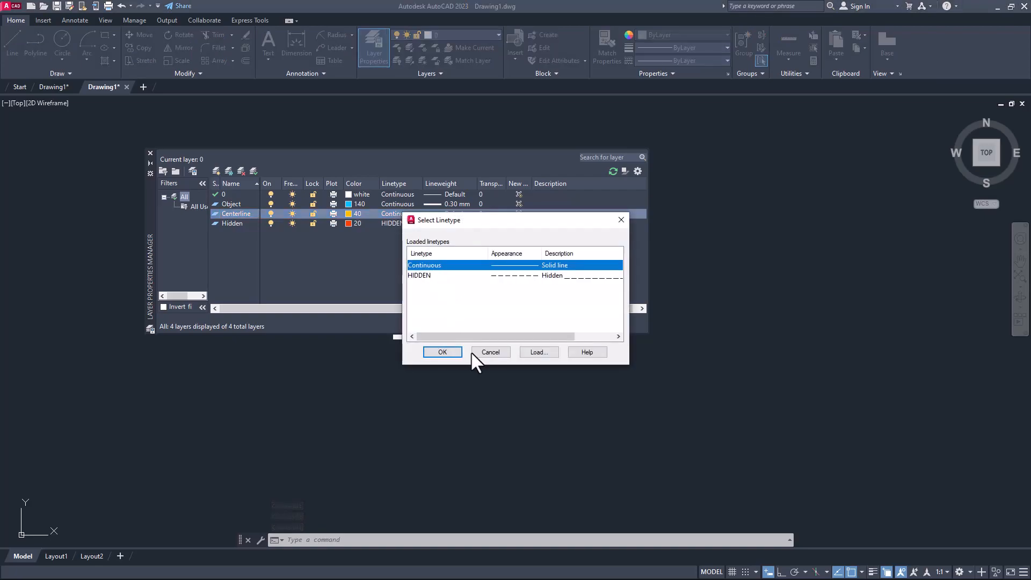
click(539, 353)
click(446, 305)
key(c)
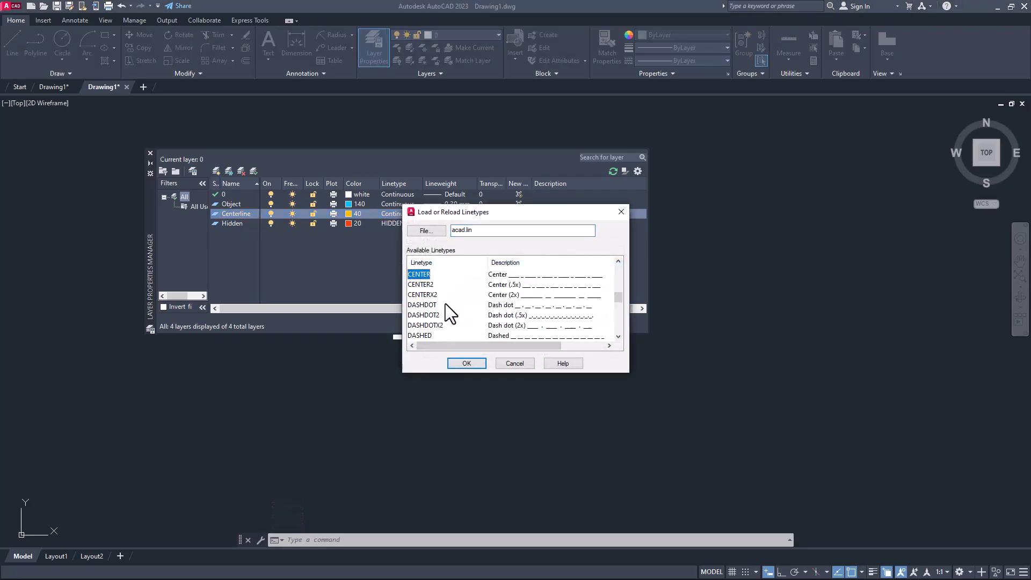
click(465, 363)
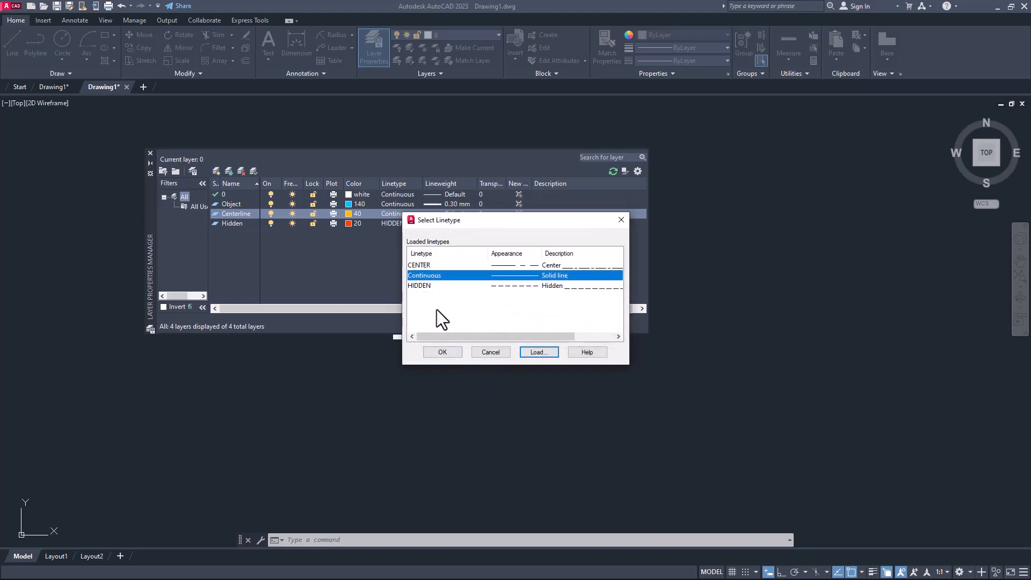
click(424, 265)
click(444, 353)
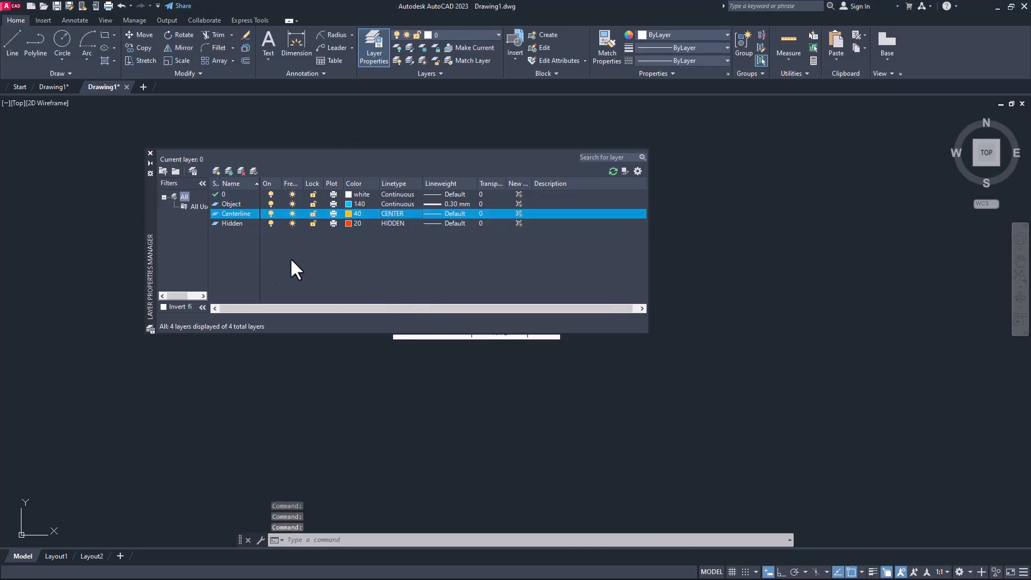
- Create a new layer named Dim and set its colour to index 90
click(216, 170)
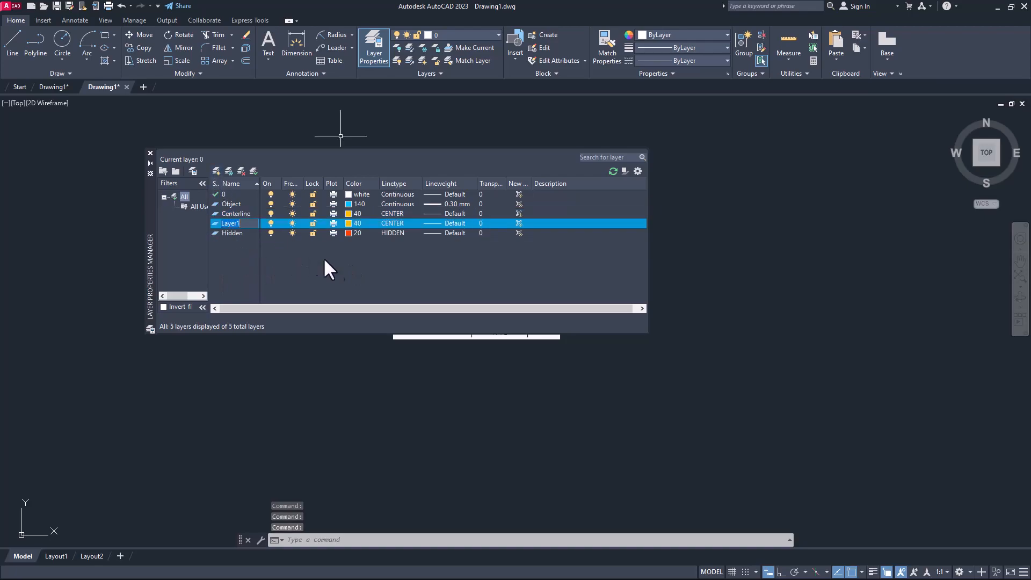
text(Dime)
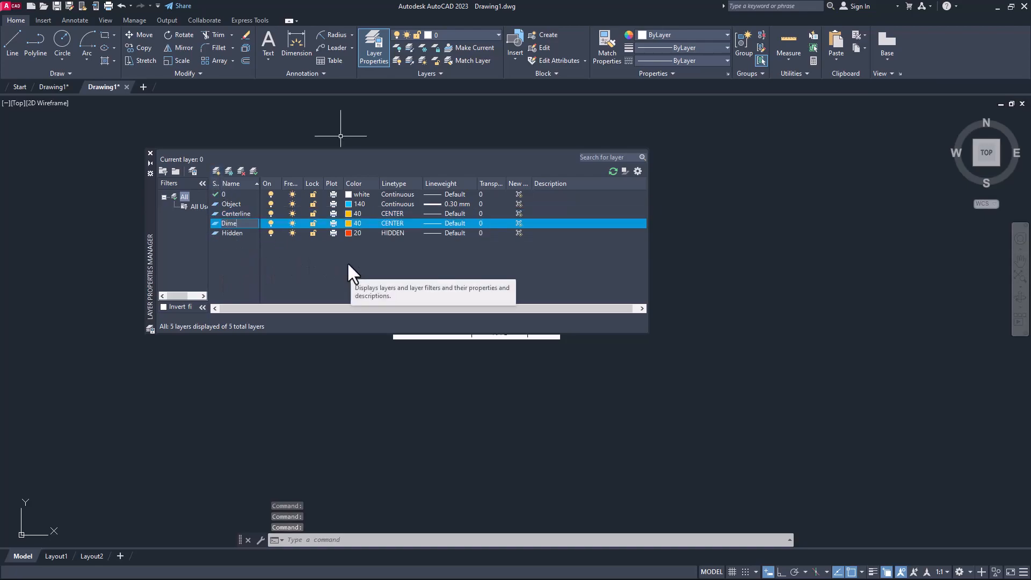
text(ns)
key(BackSpace)
key(BackSpace)
key(BackSpace)
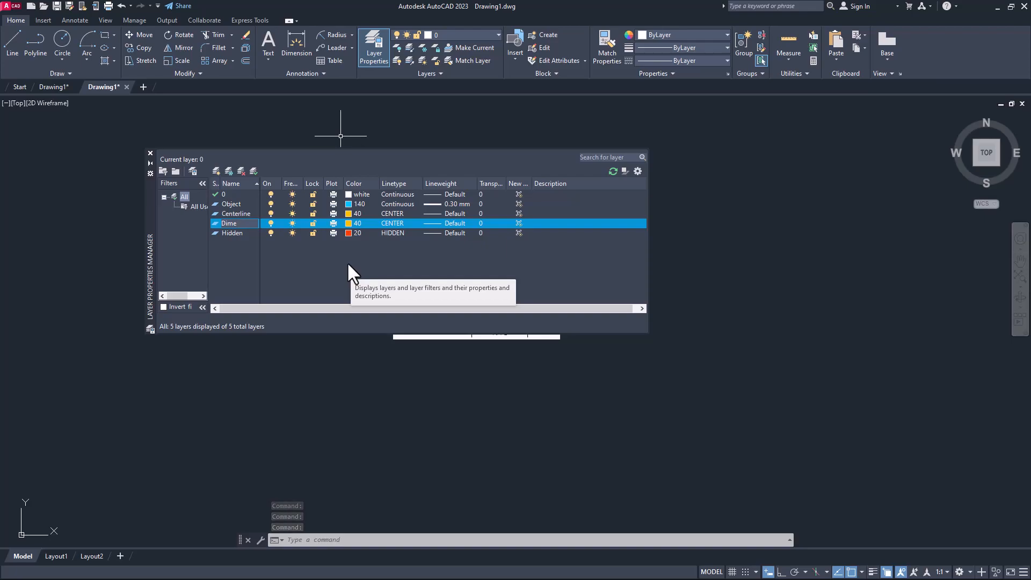
click(349, 222)
click(489, 248)
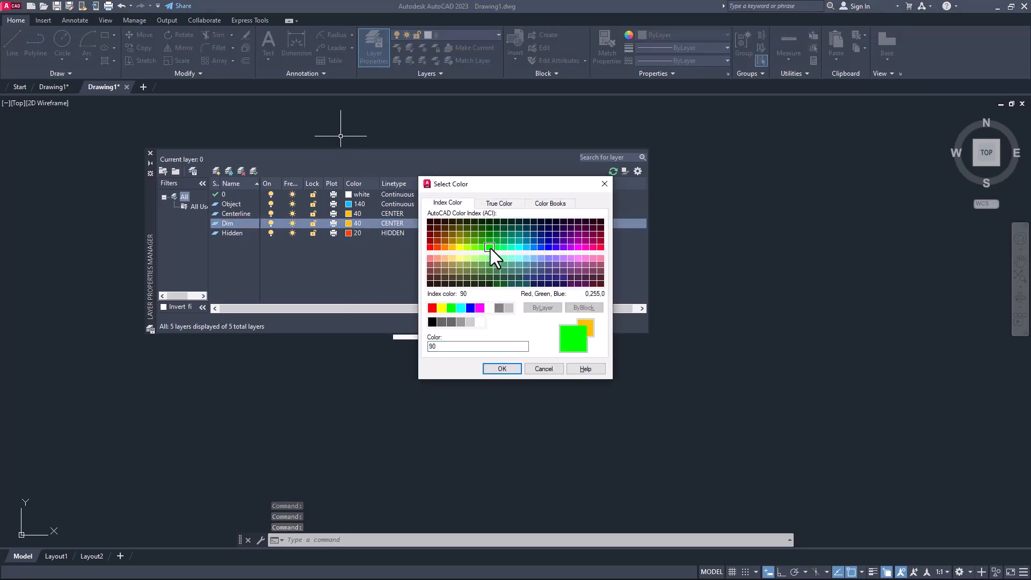
click(502, 369)
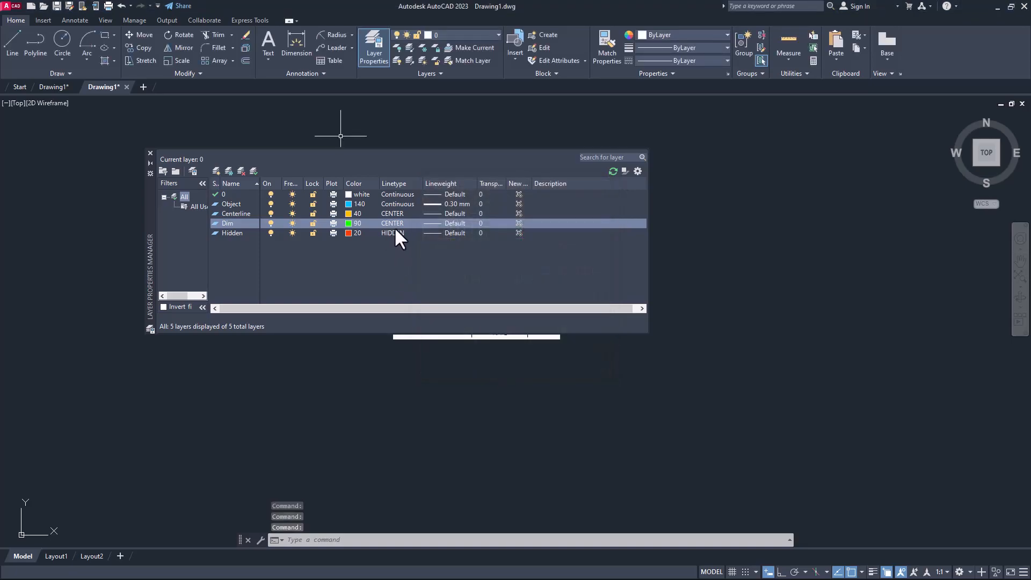
- Set the Dim layer's linetype to Continuous and close the layer manager
click(395, 224)
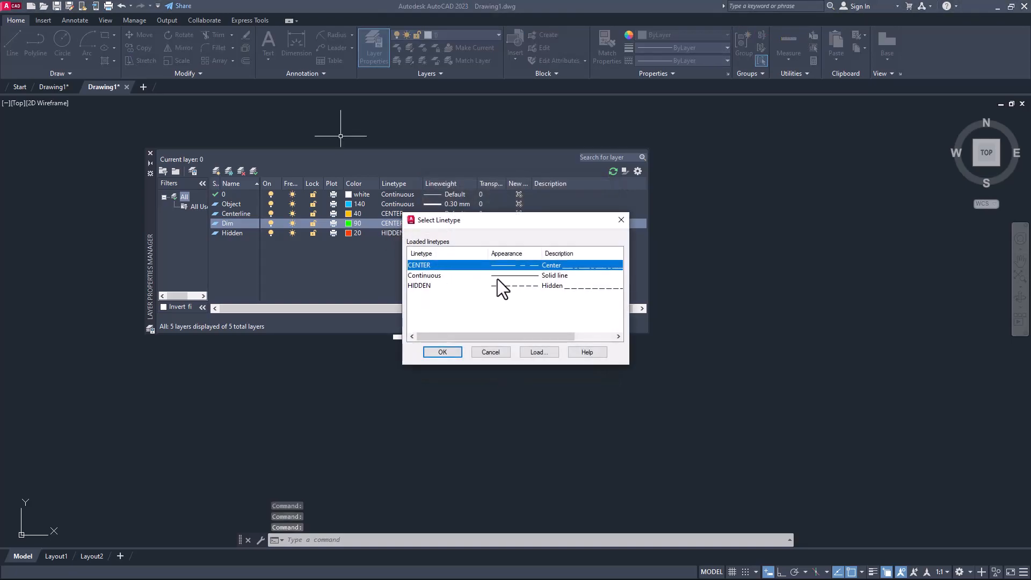
click(433, 275)
click(446, 352)
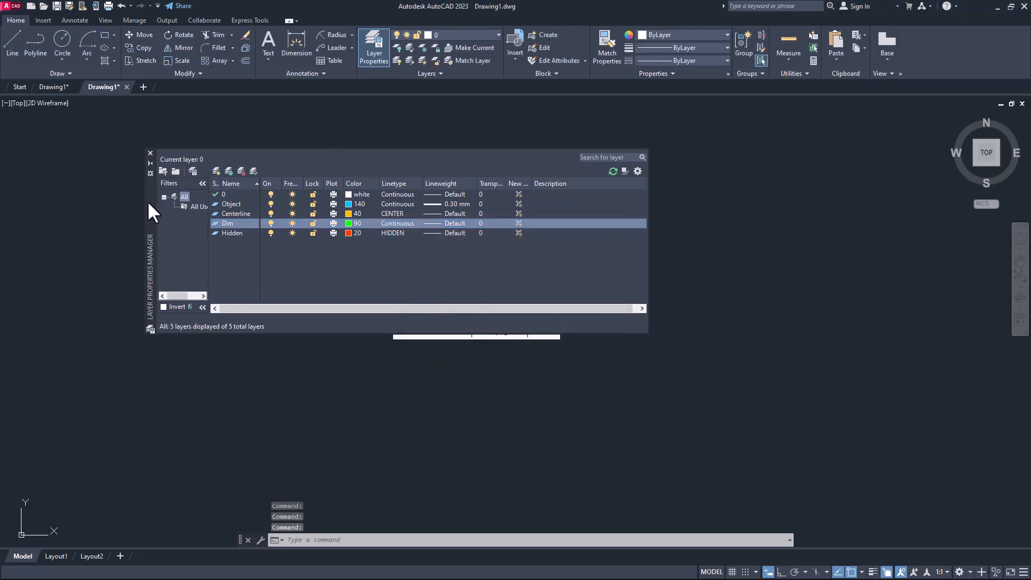
click(151, 153)
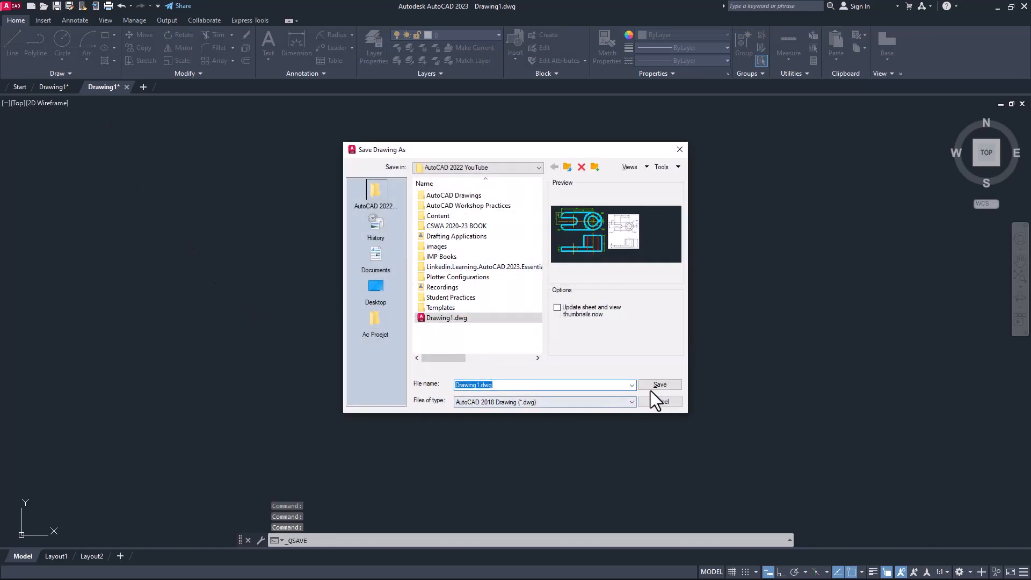
- Save the drawing as Drawing2.dwg in the AutoCAD 2022 YouTube folder
click(481, 385)
key(BackSpace)
text(2)
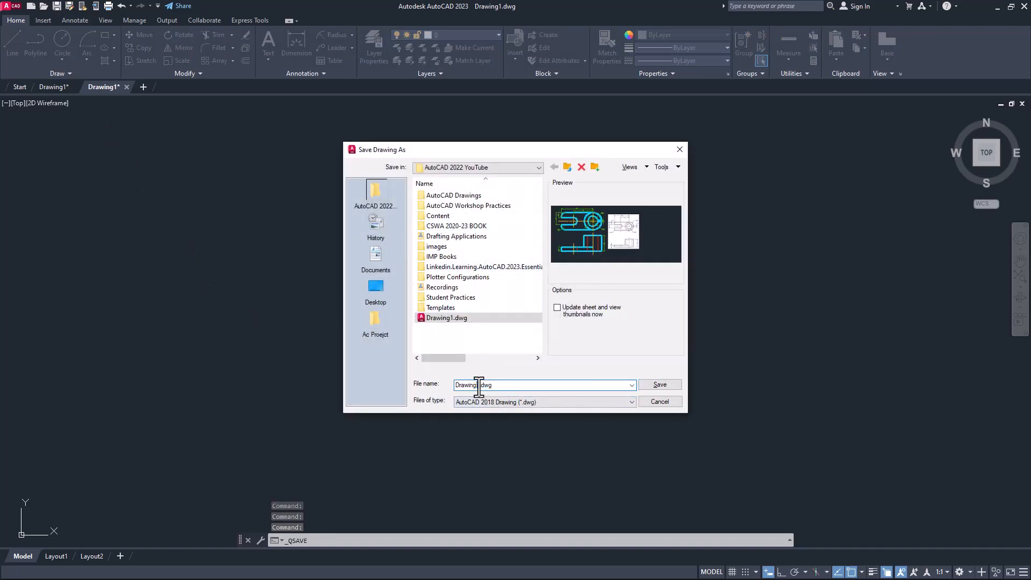
click(664, 386)
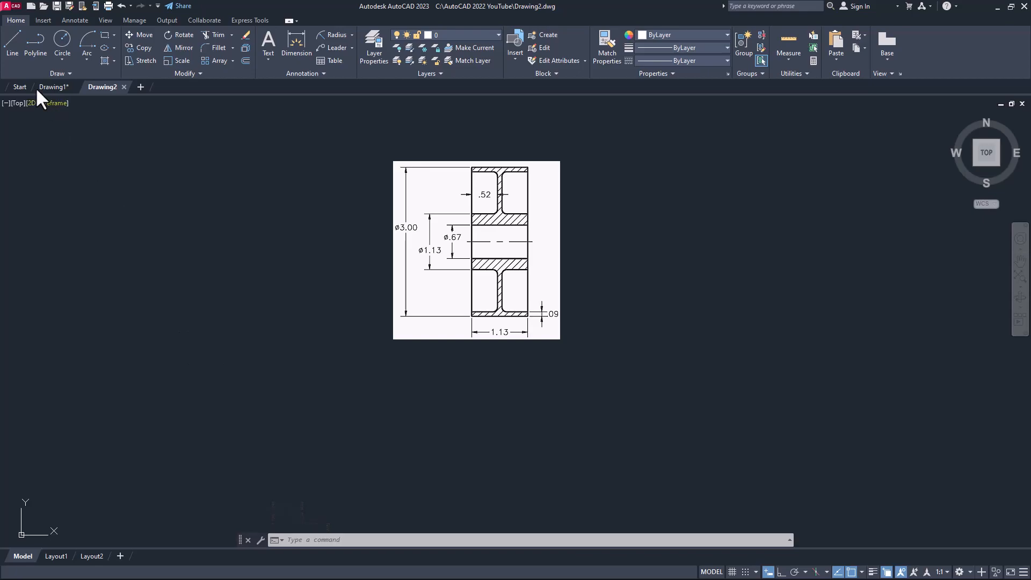
- Draw a rectangle 1.13 wide and 3 high to the left of the reference image, and save the drawing
click(105, 35)
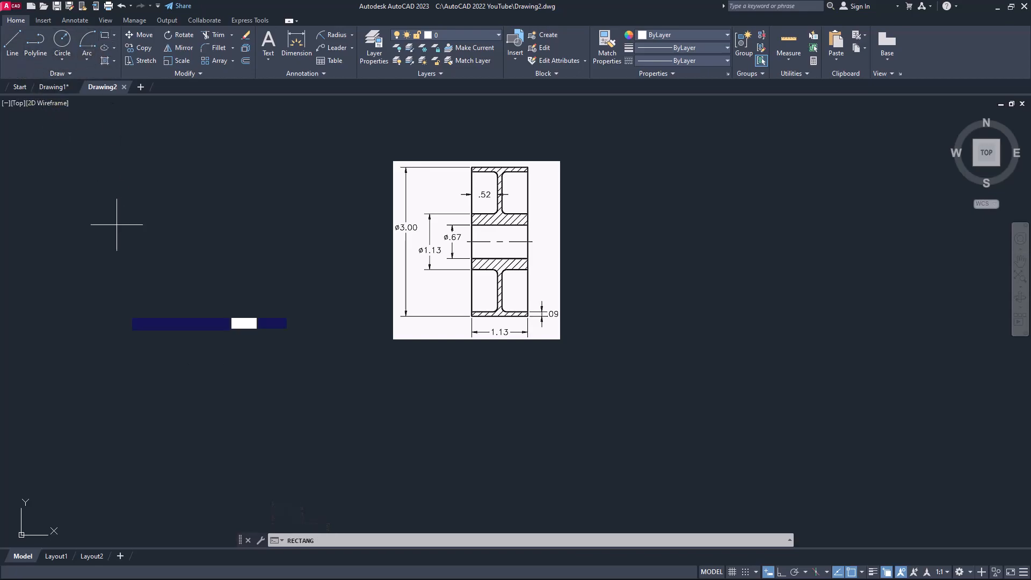
click(135, 350)
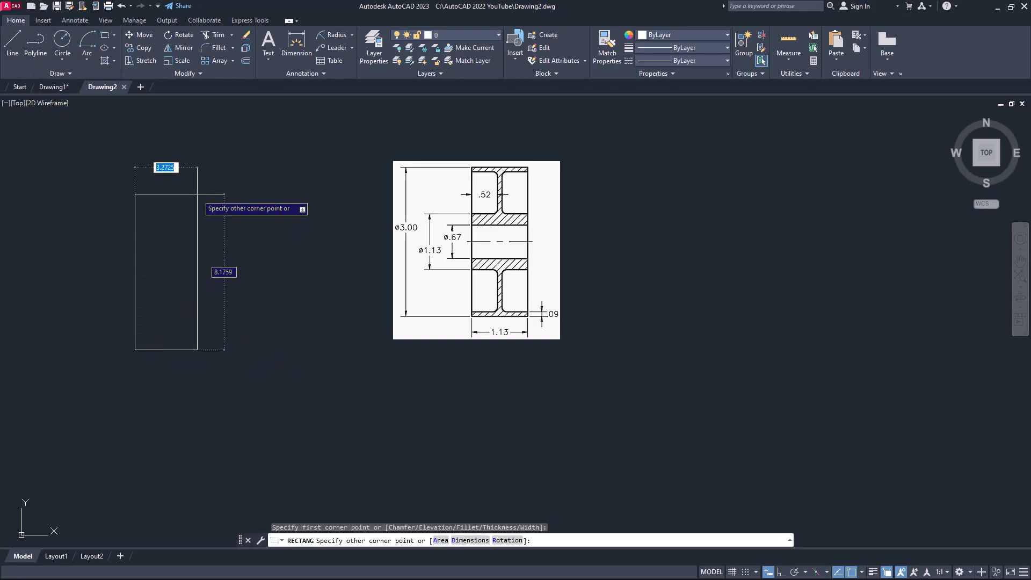
text(1.13)
key(Tab)
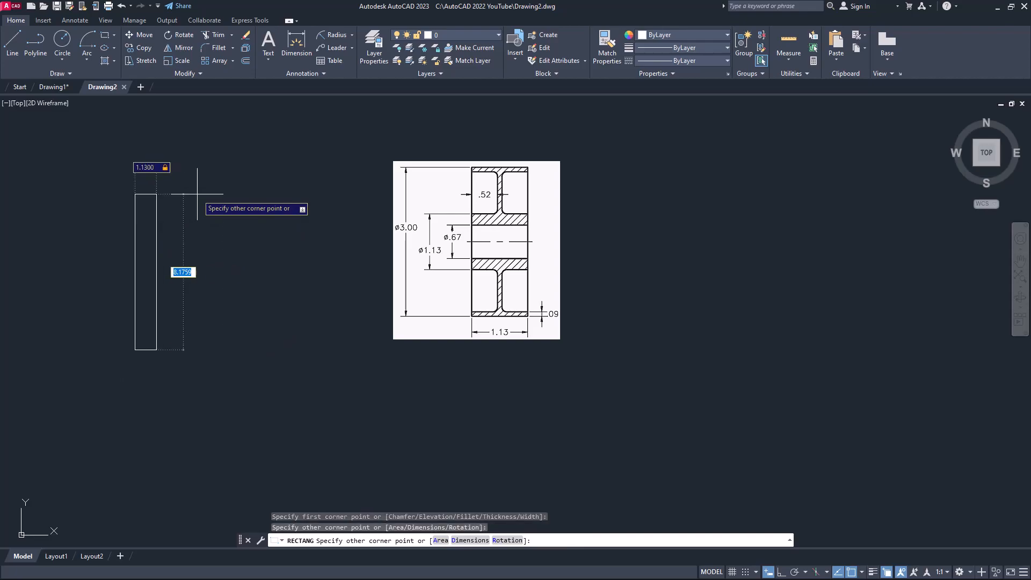
text(3)
key(Return)
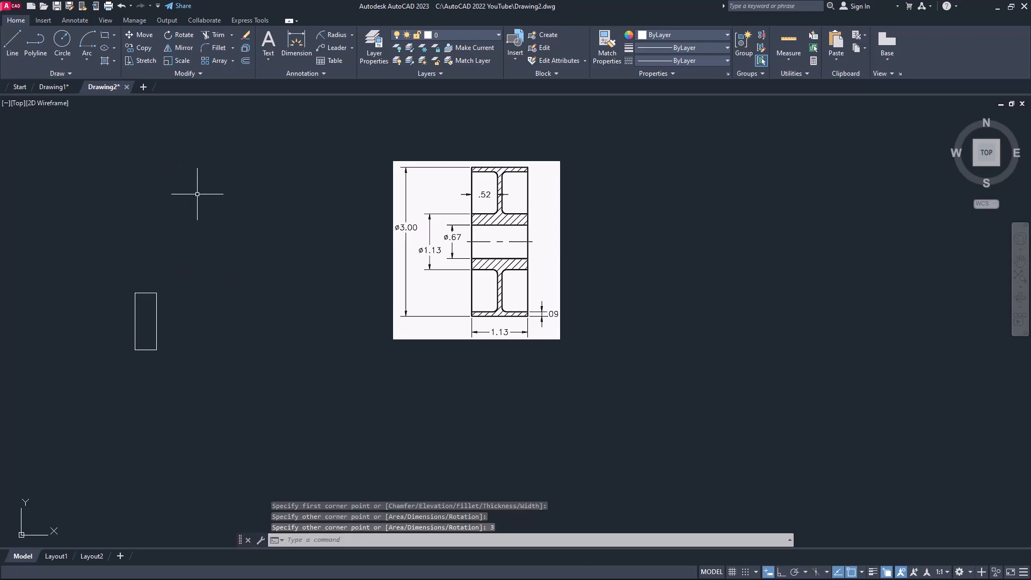
scroll(246, 311, up, 6)
key(ctrl+s)
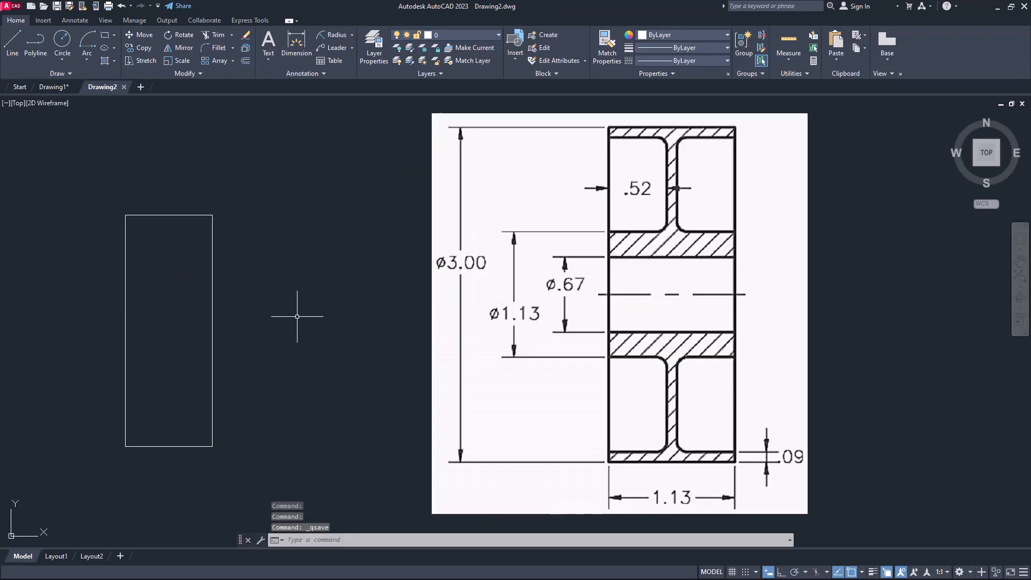
- Make Centerline the current layer and draw a horizontal line through the rectangle's mid-height, extending past both sides, with ortho on
click(444, 35)
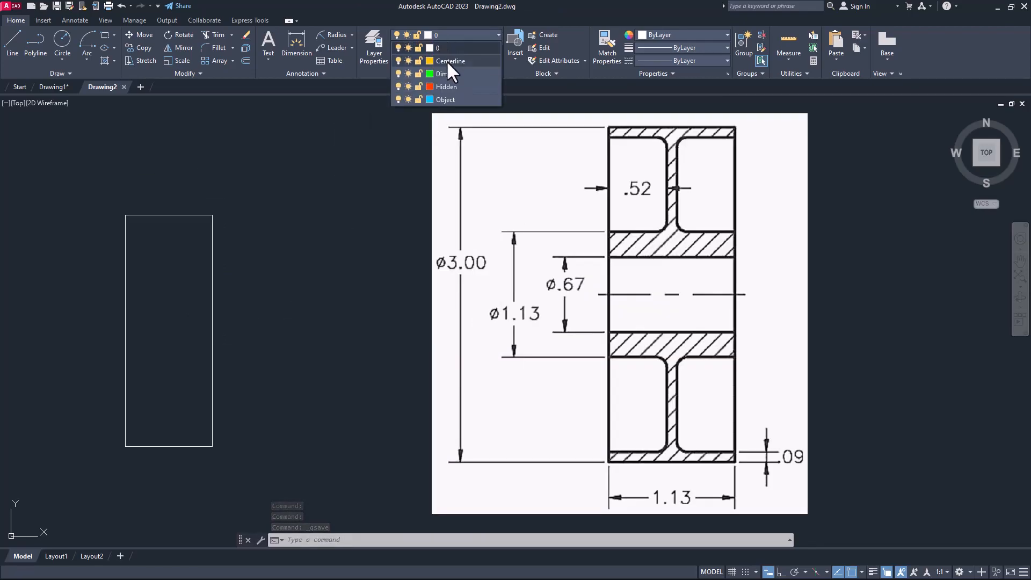
click(447, 60)
click(13, 48)
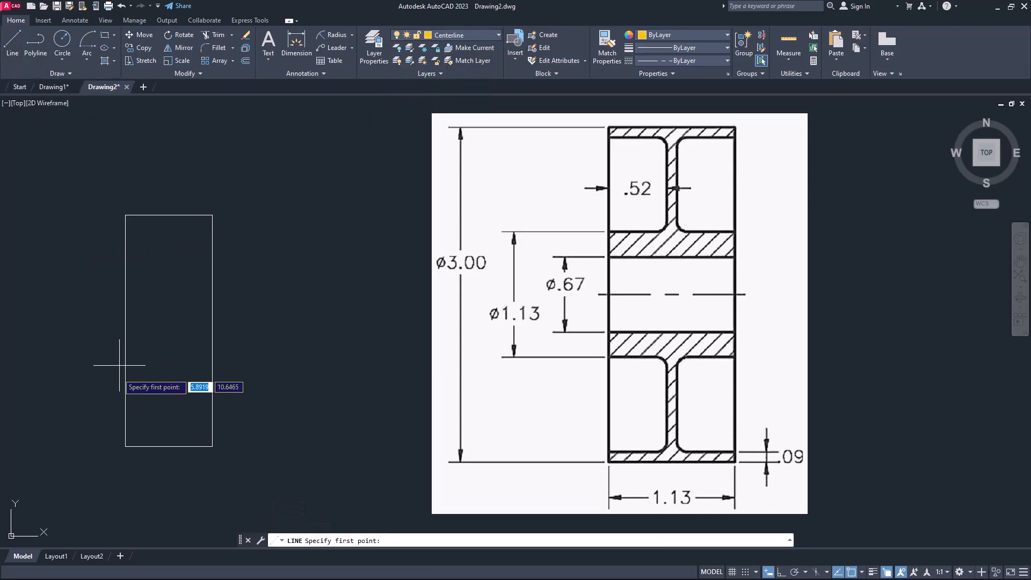
click(86, 330)
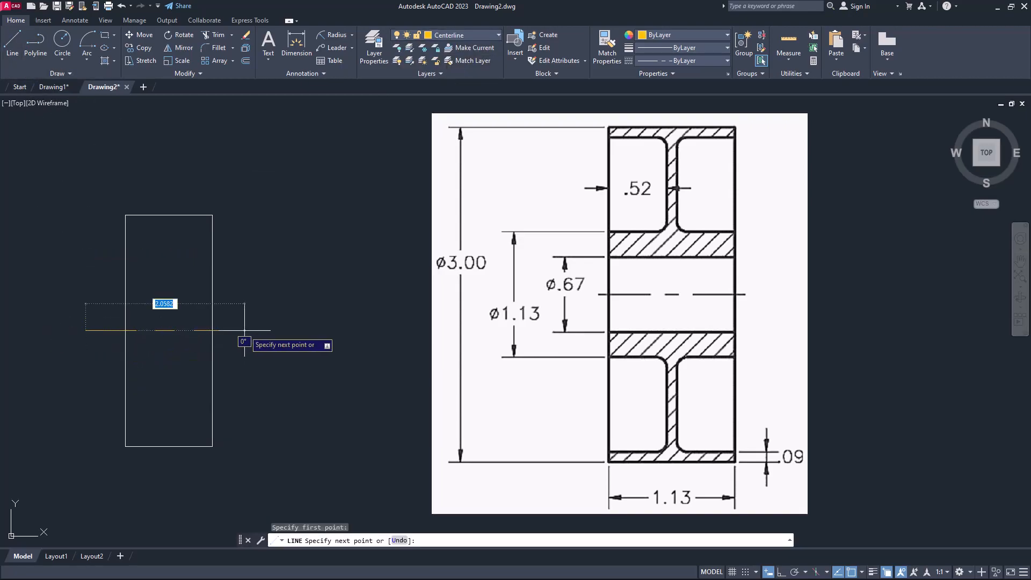
key(F8)
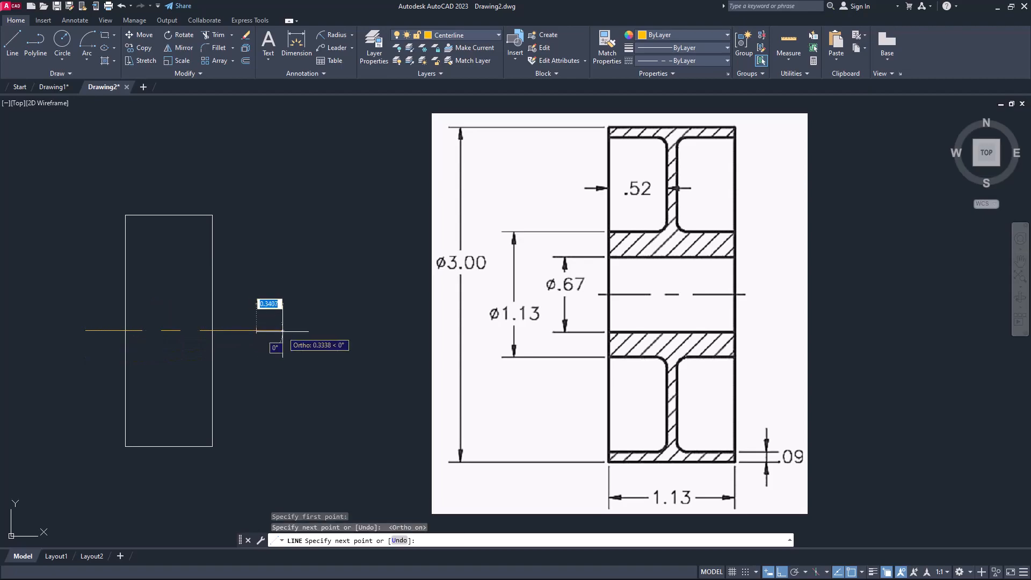
click(257, 327)
key(Return)
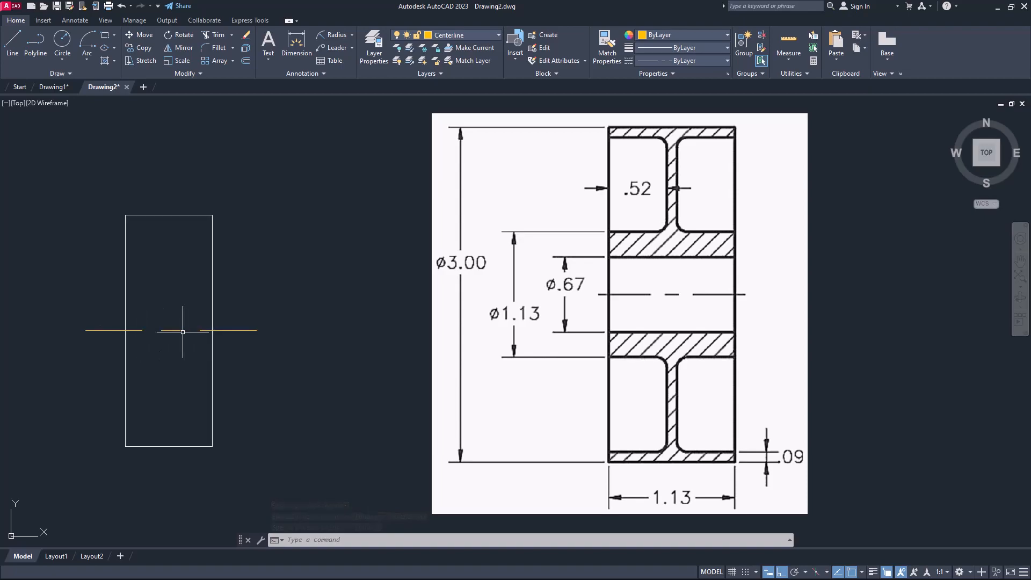
- Set the global linetype scale factor to 0.5 and save the drawing
text(lts)
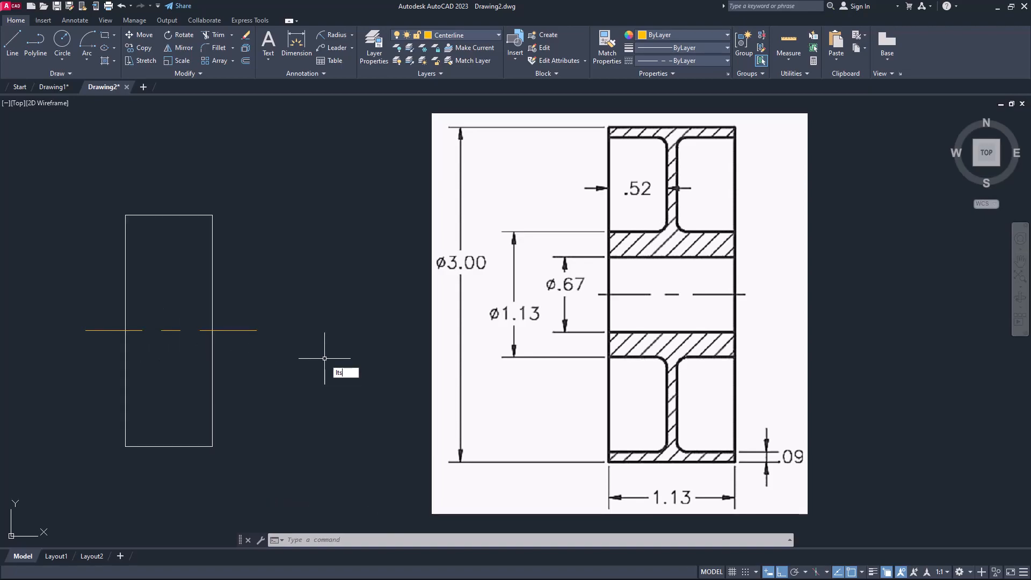
key(Return)
text(0.5)
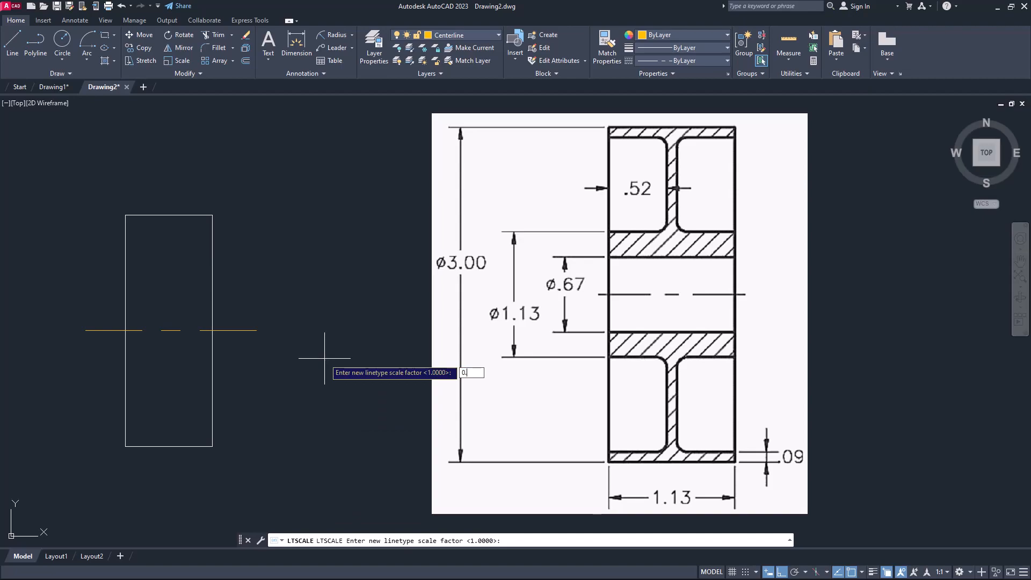
key(Return)
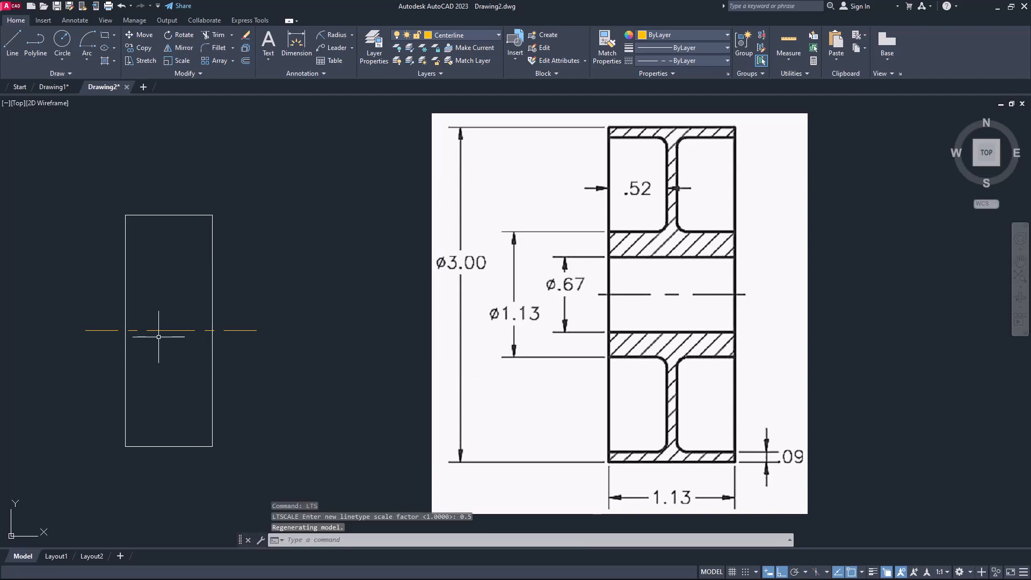
key(Escape)
key(Escape)
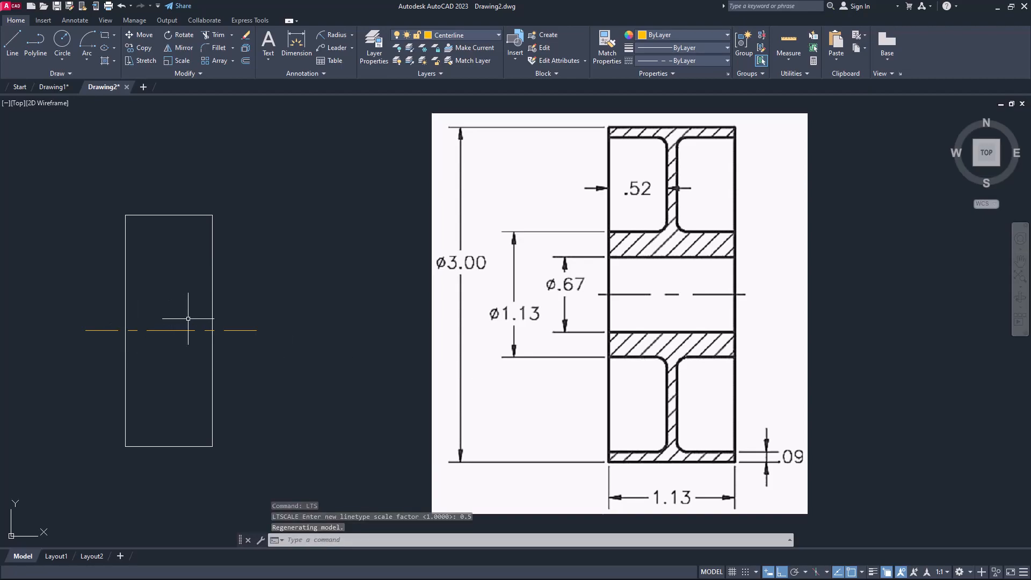
key(ctrl+s)
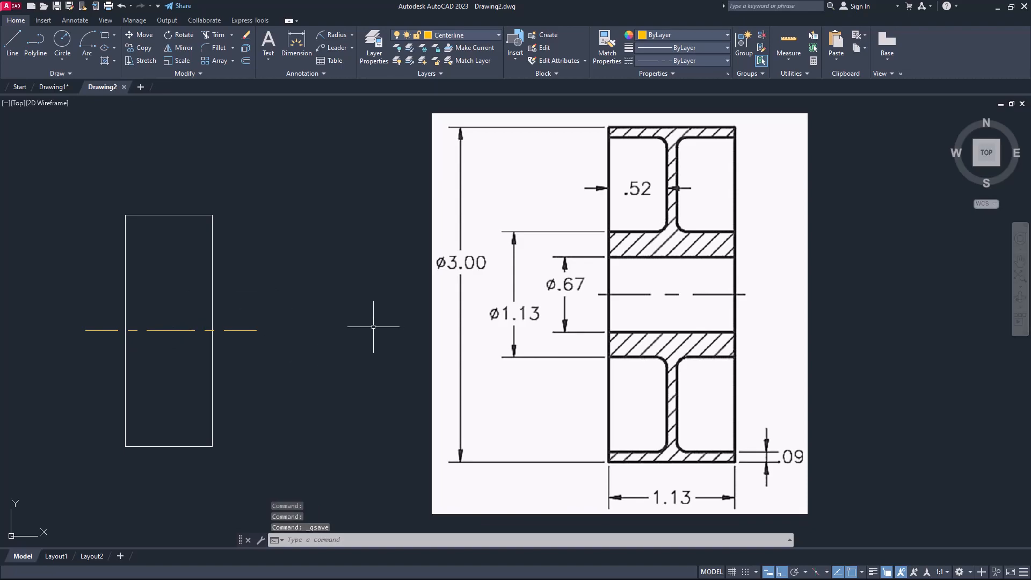
- Create a new layer named hatch based on the Object layer and set its colour to index 180
click(379, 41)
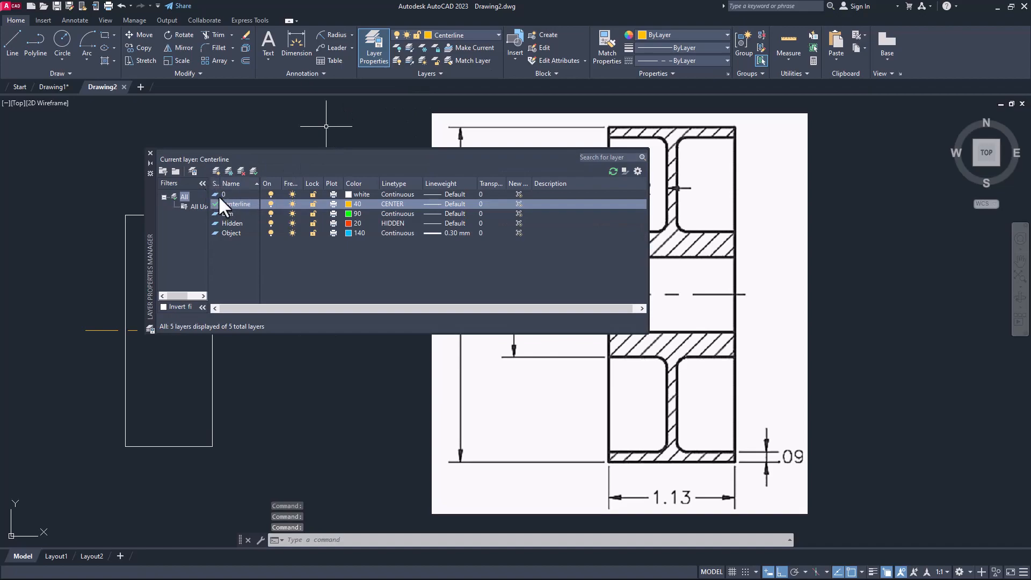
click(234, 232)
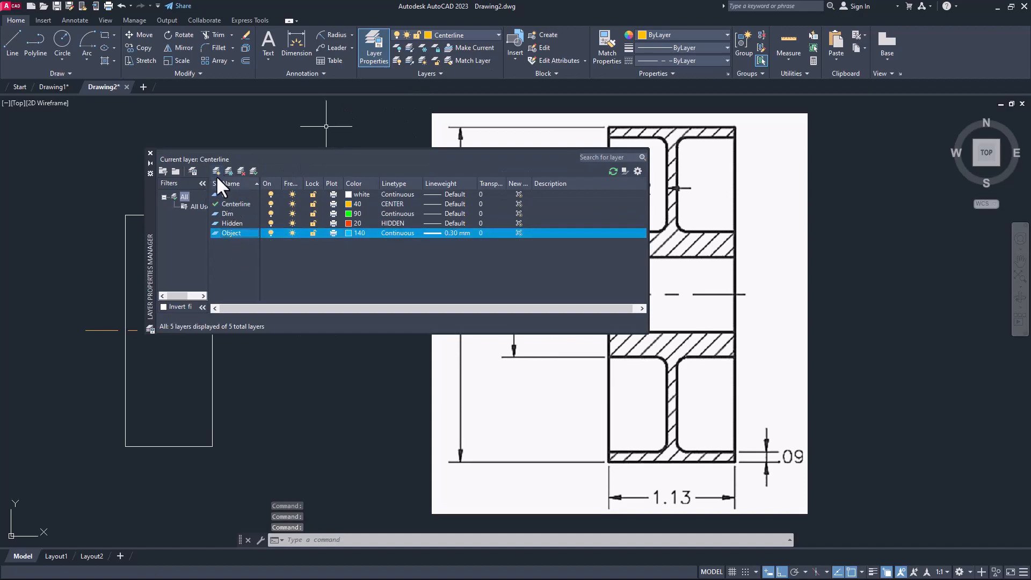
click(216, 173)
text(Hath)
key(Return)
key(F2)
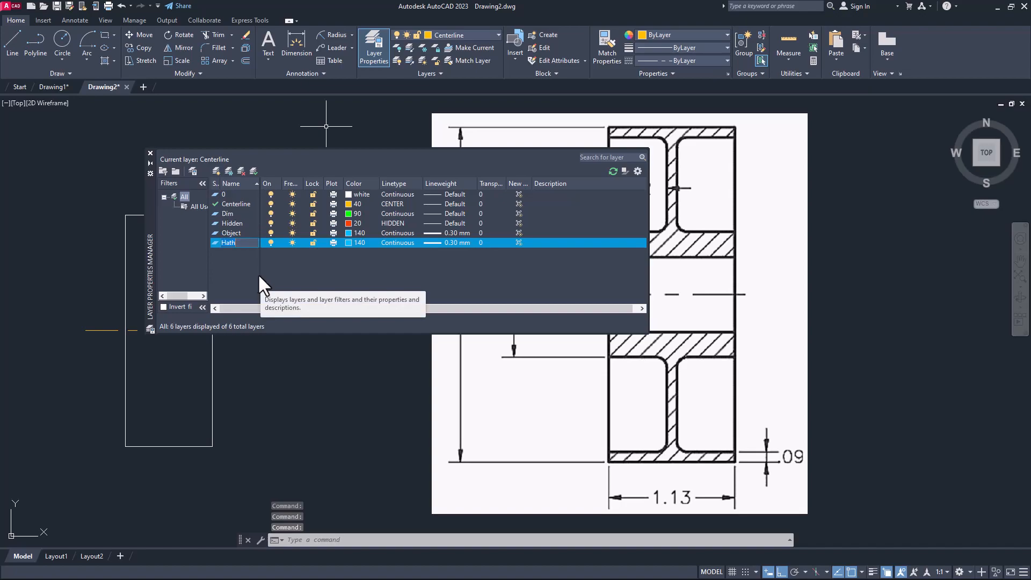
text(hat)
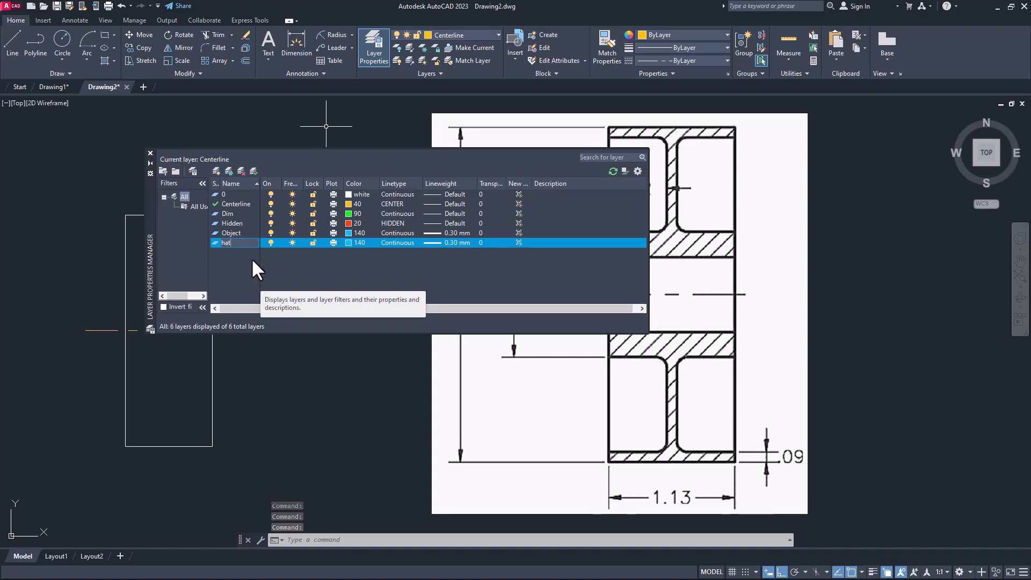
click(348, 243)
click(348, 243)
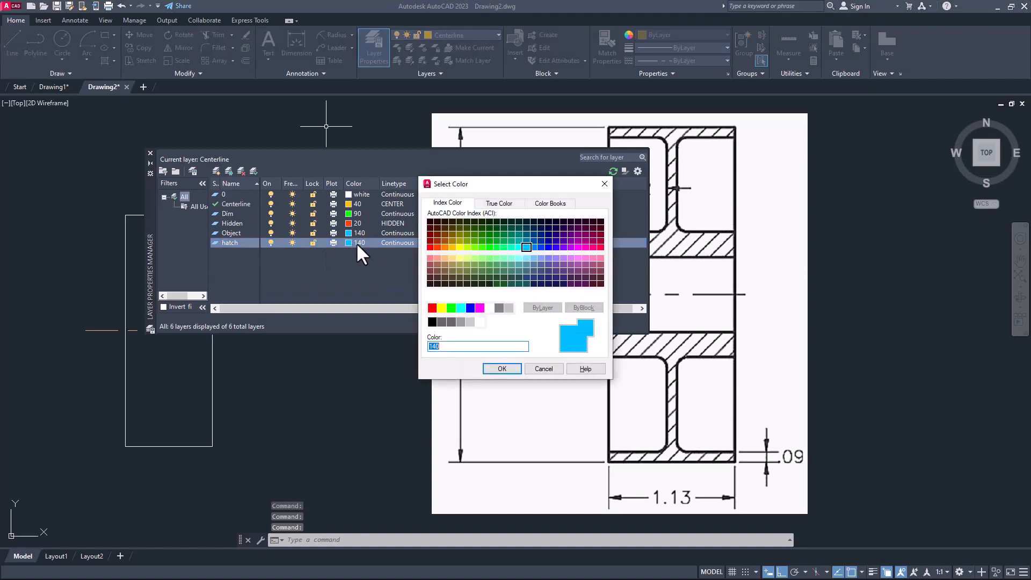
click(557, 248)
click(505, 368)
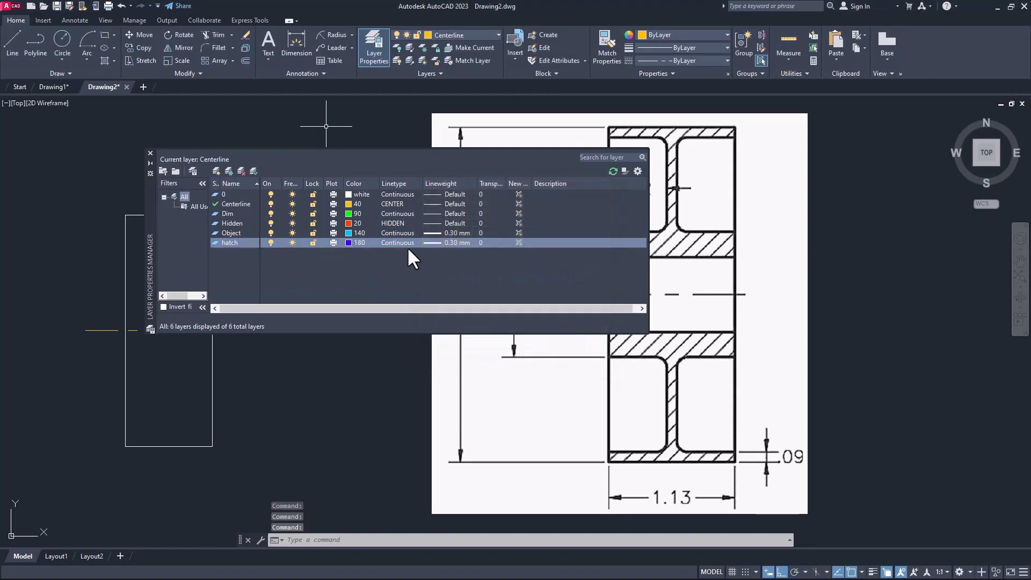
- Set the hatch layer's lineweight to Default, close the layer manager and save the drawing
click(439, 240)
click(502, 221)
click(469, 360)
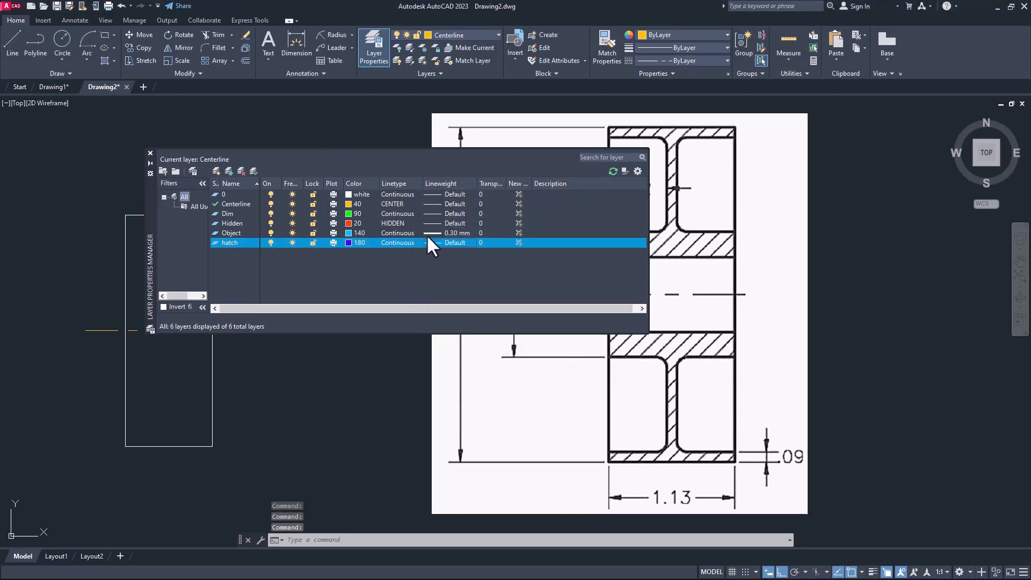
click(150, 153)
key(ctrl+s)
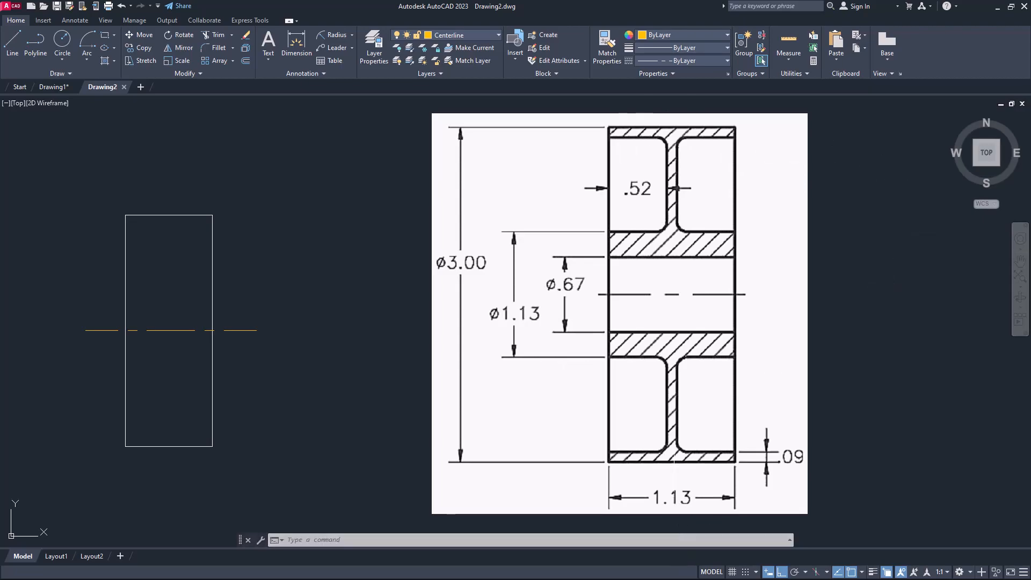
text(o)
key(Return)
key(Escape)
- Make Object the current layer and move the rectangle onto it
click(460, 34)
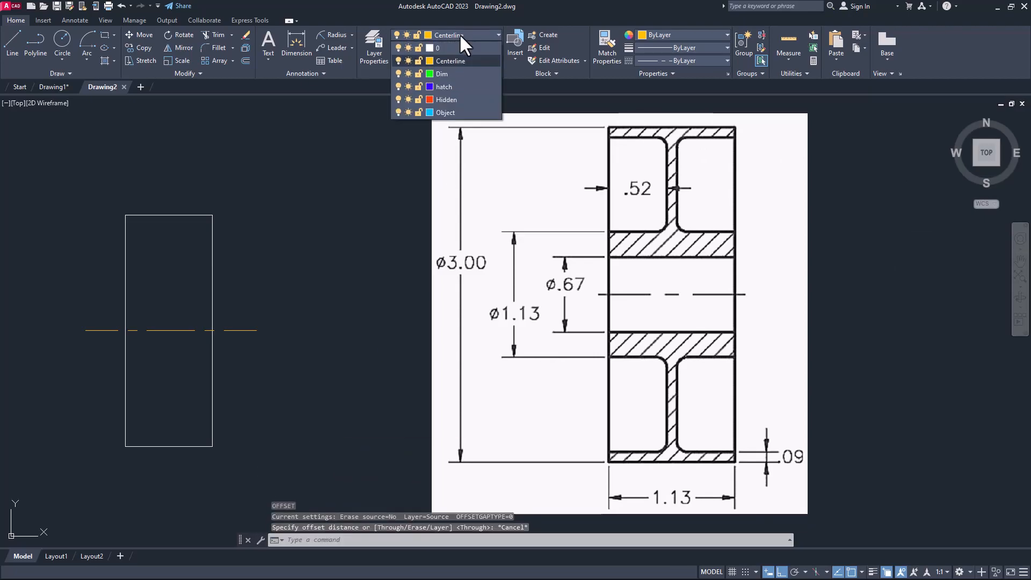
click(446, 113)
click(262, 431)
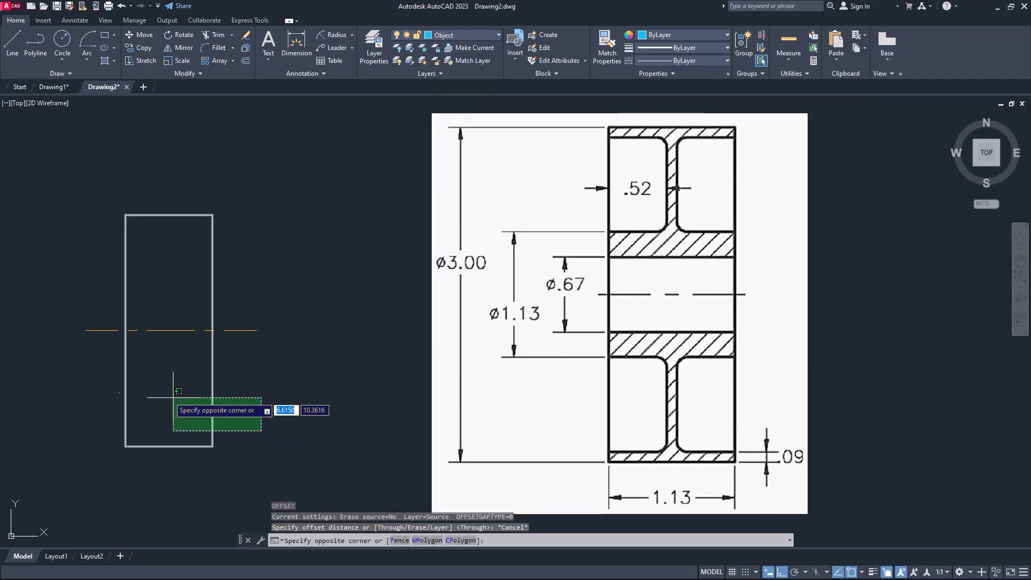
click(173, 397)
click(447, 33)
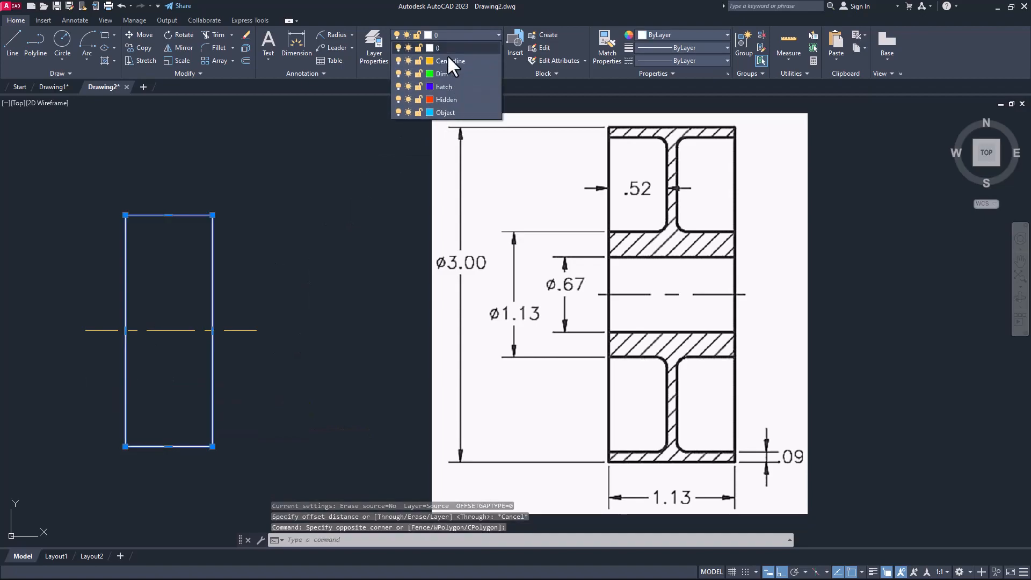
click(445, 113)
key(Escape)
key(Escape)
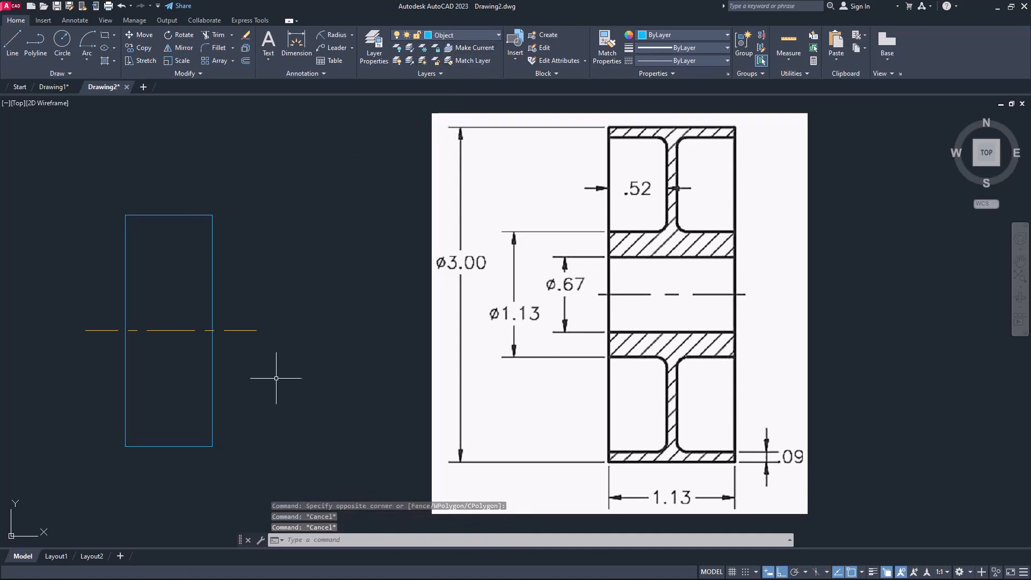
- Offset the rectangle inward by 0.09
text(o)
key(Return)
text(0.09)
key(Return)
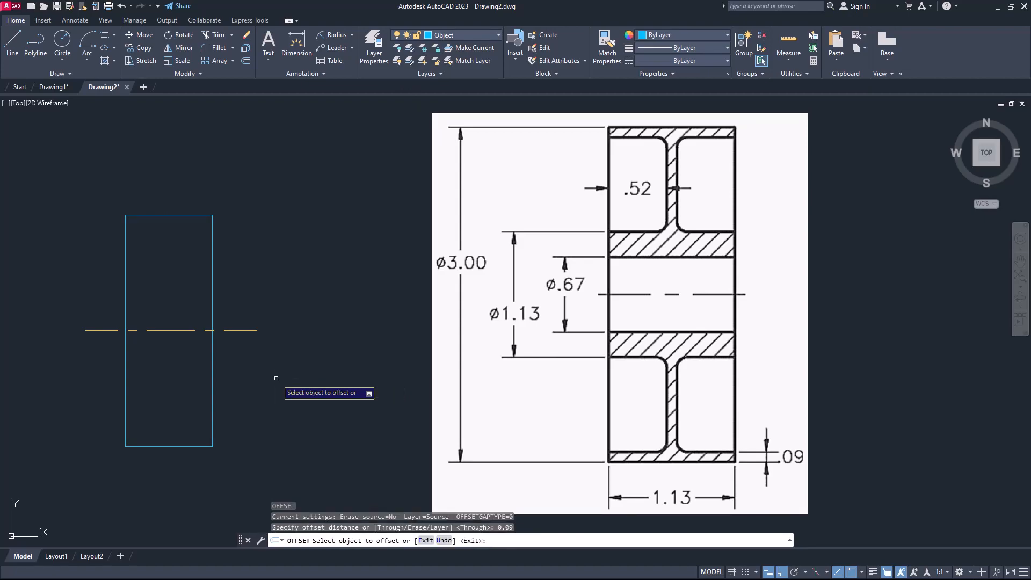
click(171, 446)
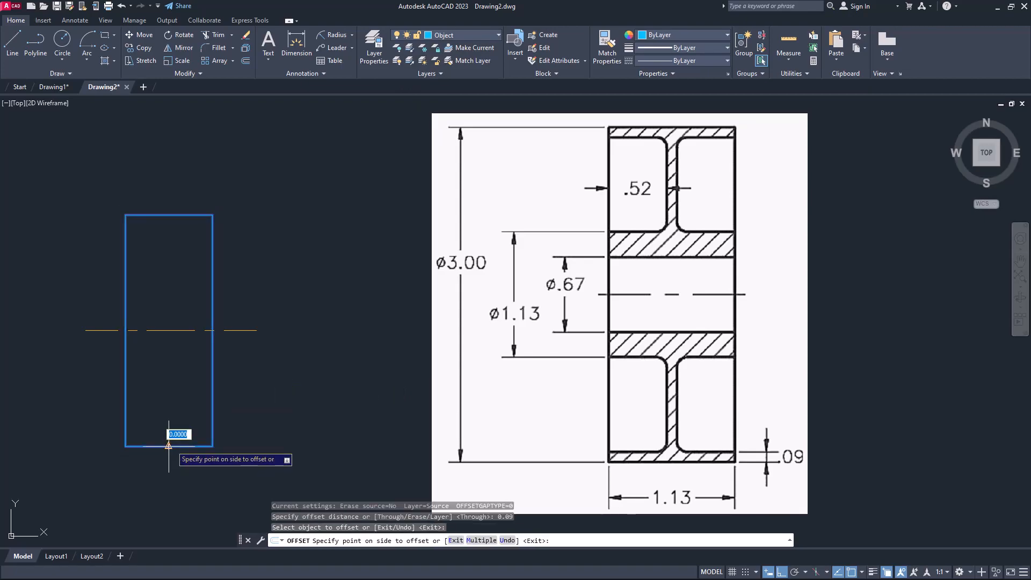
click(171, 437)
key(Escape)
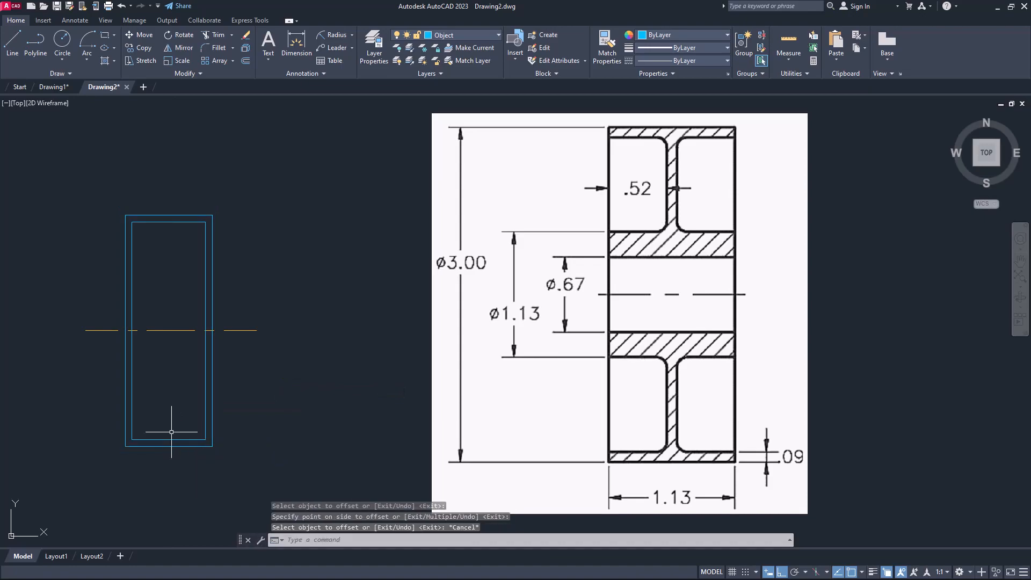
- Explode the inner rectangle and delete its two vertical sides
text(x)
key(Return)
click(204, 401)
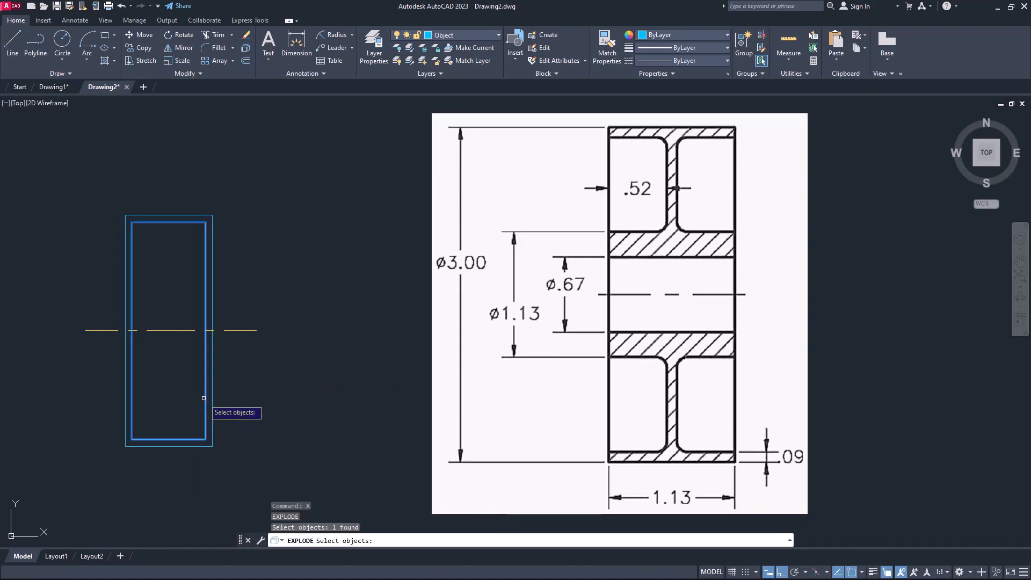
key(Return)
click(206, 403)
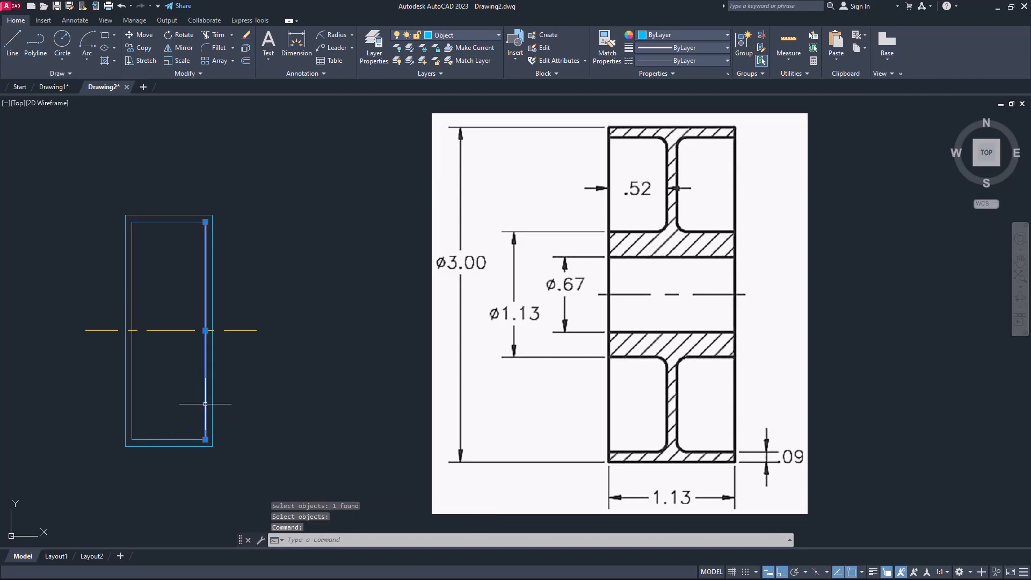
key(Delete)
click(132, 406)
key(Delete)
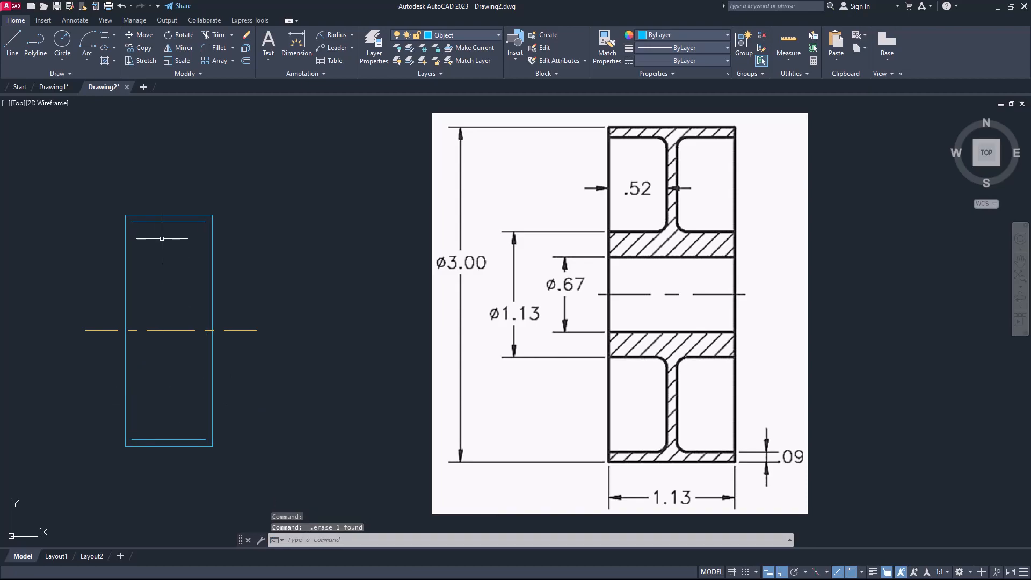
- Extend both ends of the two inner horizontal lines to the outer rectangle's sides and save the drawing
text(ex)
key(Return)
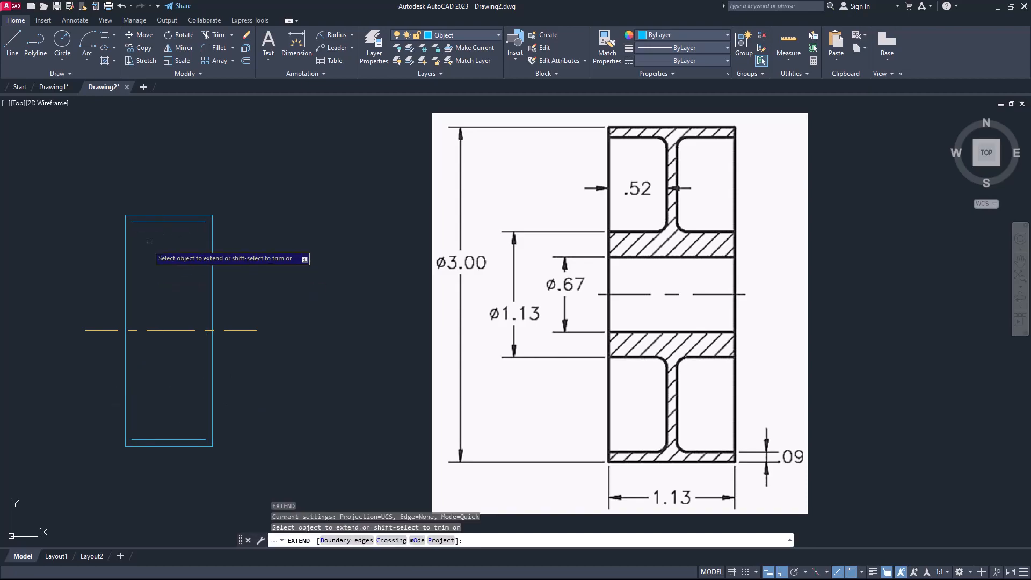
click(171, 222)
click(189, 222)
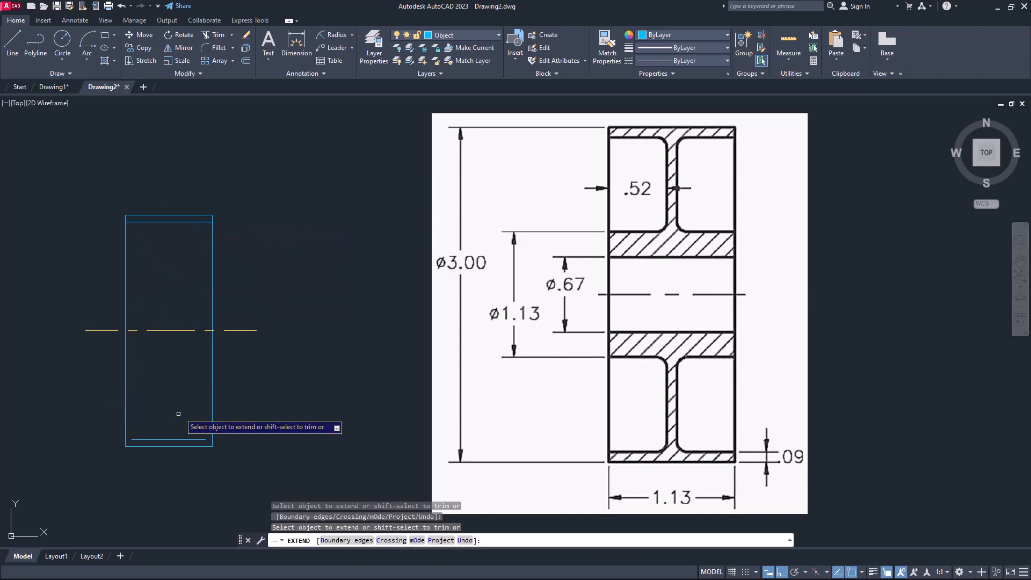
click(179, 439)
click(145, 439)
key(Escape)
key(ctrl+s)
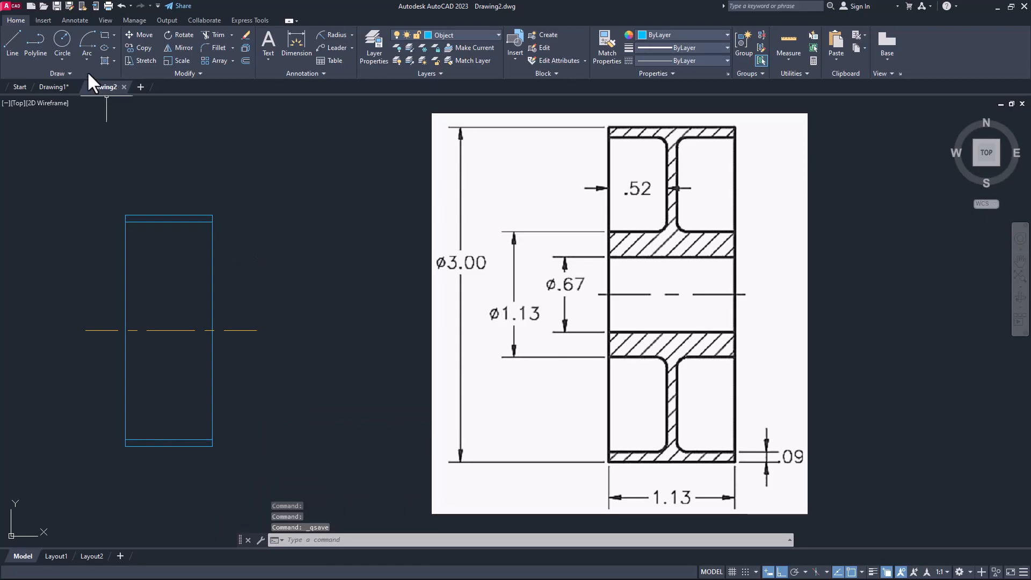
- Draw a vertical line from the midpoint of the rectangle's top edge to the midpoint of its bottom edge
click(12, 43)
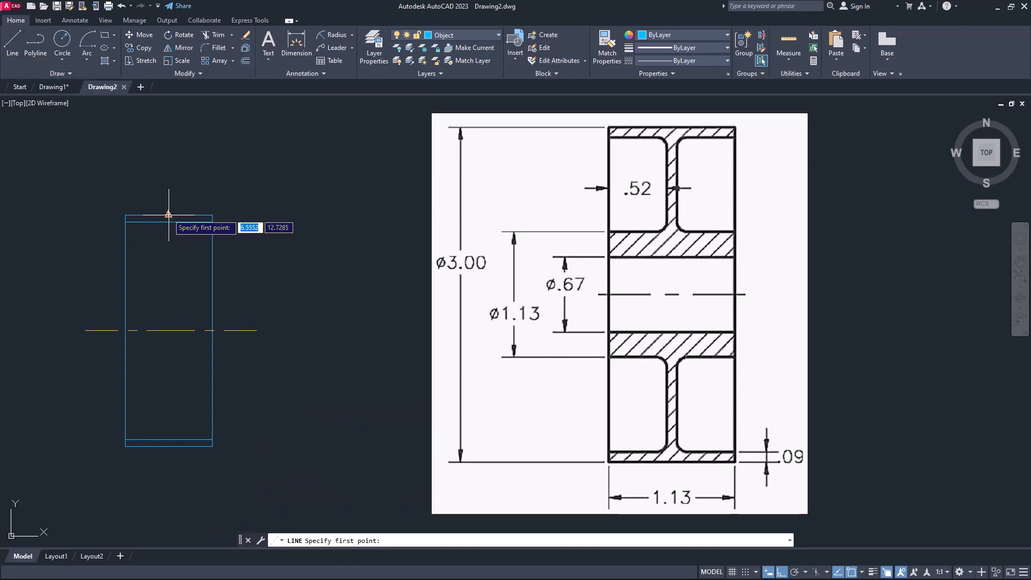
click(169, 215)
click(168, 446)
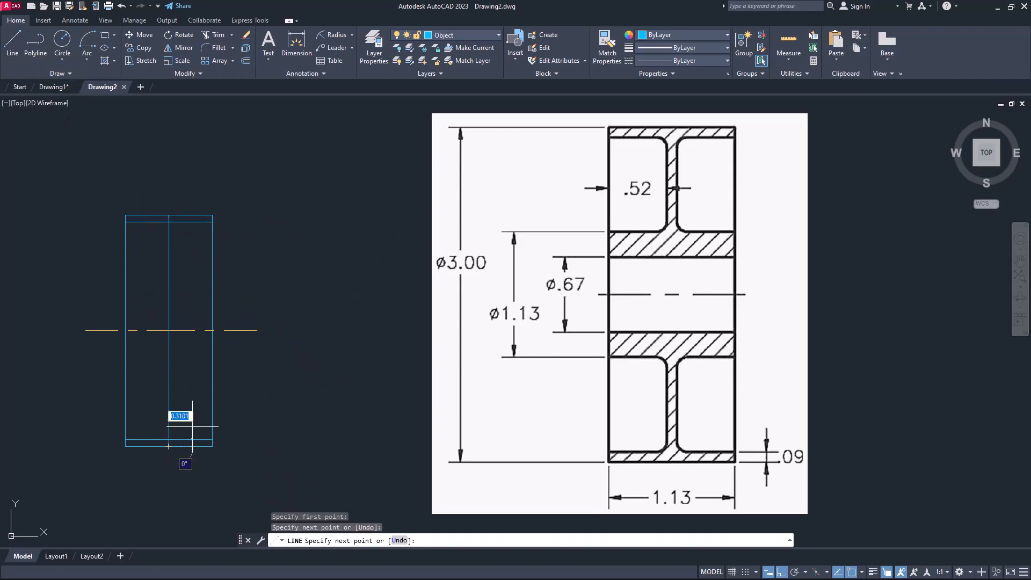
key(Return)
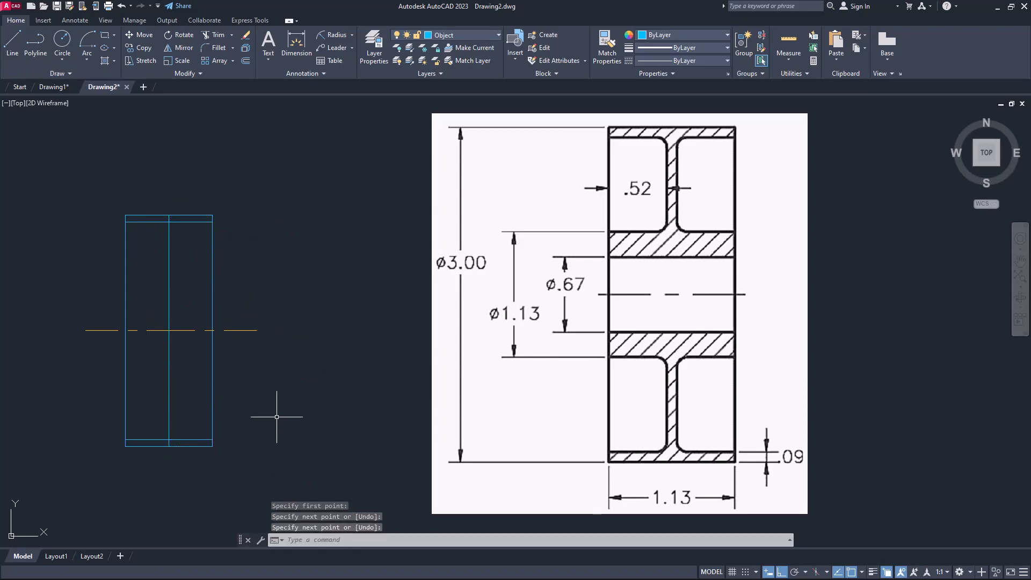
key(Escape)
- Delete the vertical line running down the middle of the rectangle
click(177, 297)
click(159, 306)
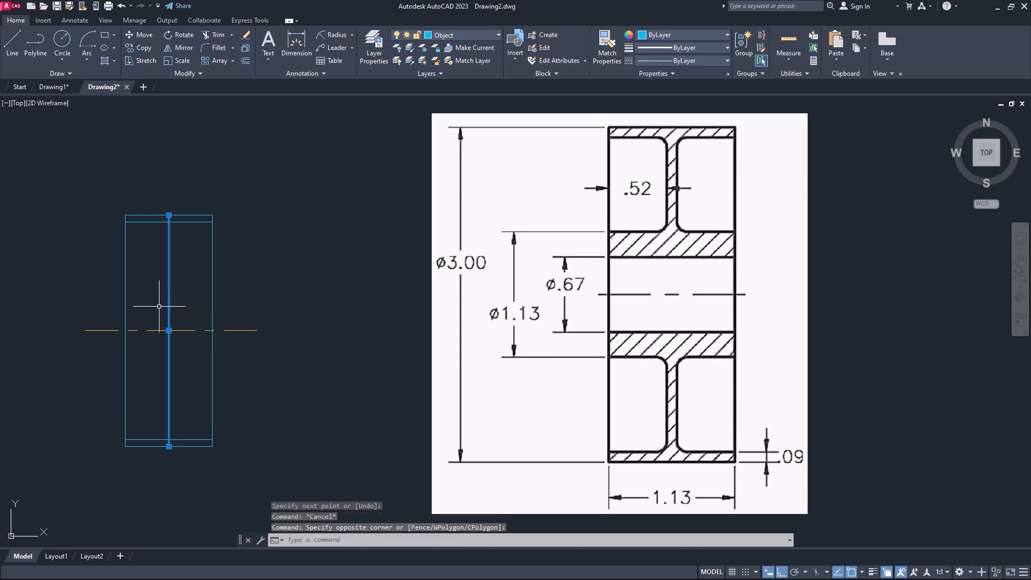
key(Delete)
text(o)
key(Return)
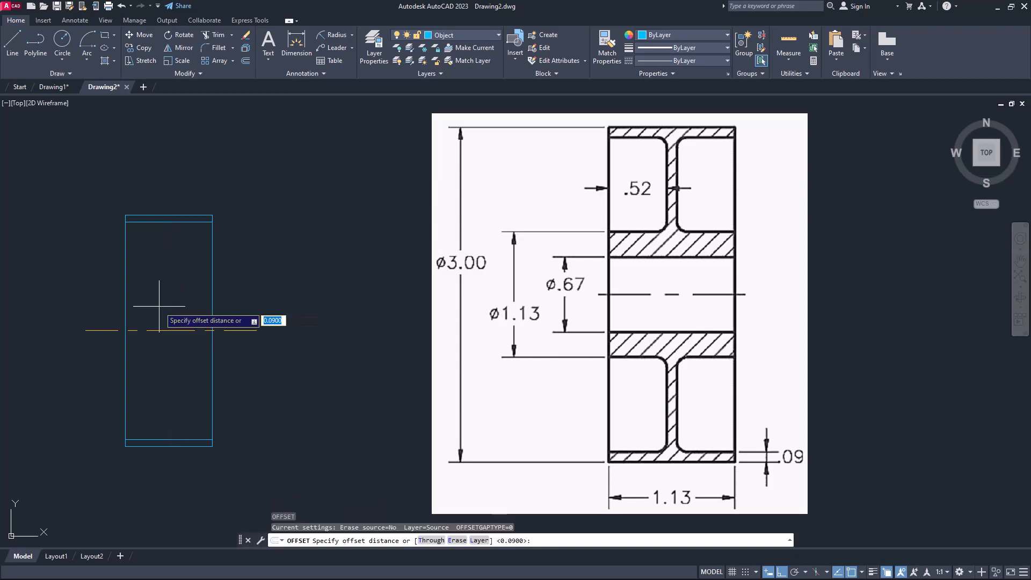
key(Return)
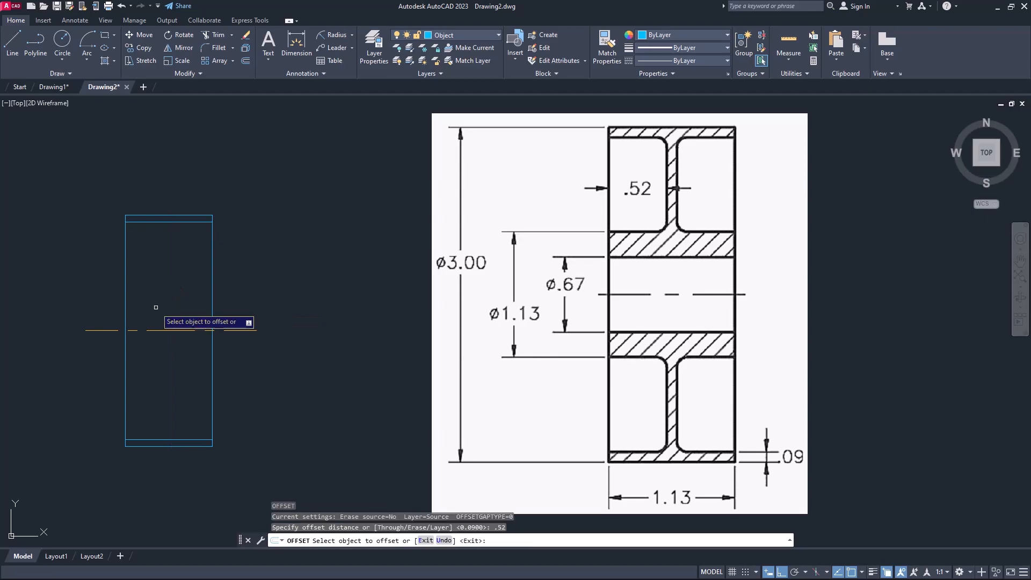
click(126, 292)
key(Escape)
key(Escape)
- Explode the outer rectangle into separate lines
text(x)
key(Return)
click(141, 304)
click(108, 280)
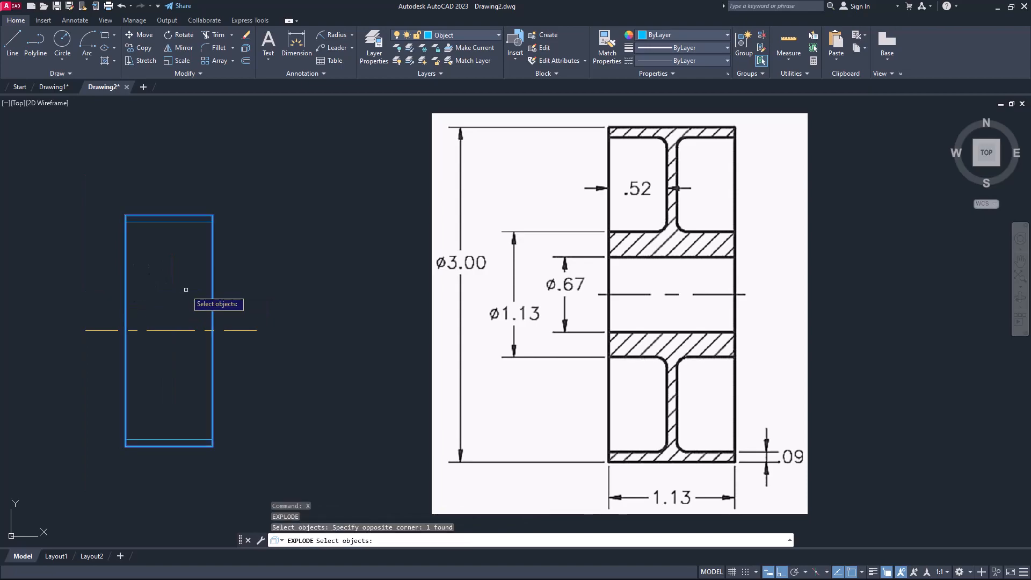
key(Return)
- Offset the rectangle's two vertical sides inward by 0.52 to form the web lines
text(o)
key(Return)
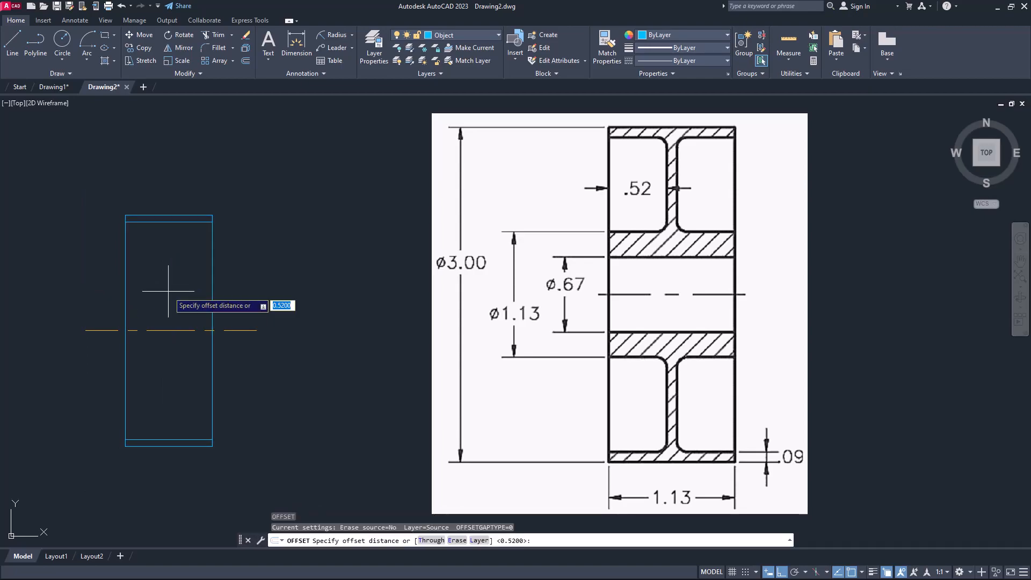
text(0.52)
key(Return)
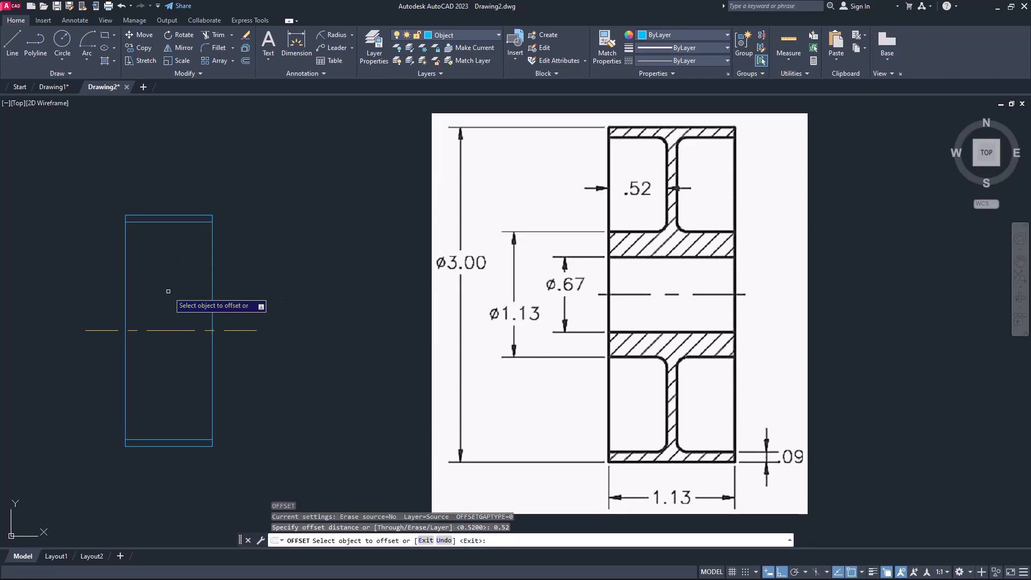
click(125, 297)
click(143, 300)
click(213, 304)
click(186, 303)
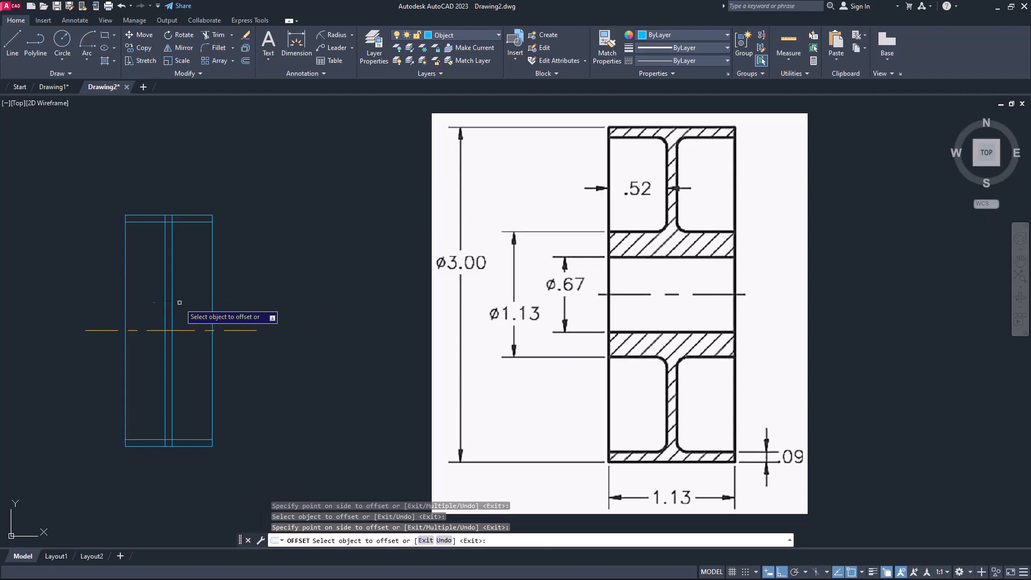
key(Escape)
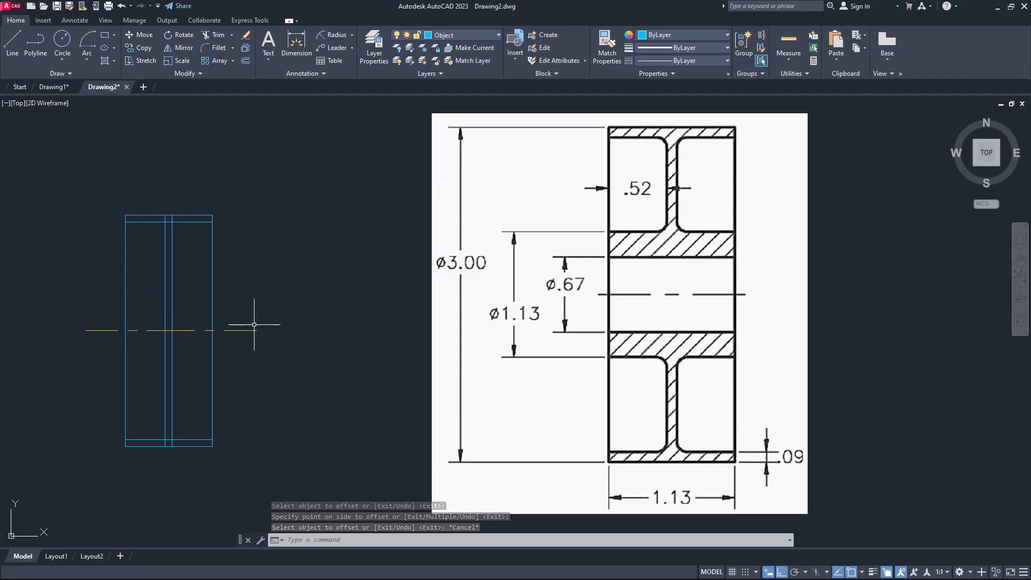
- Trim the upper ends of the two web lines back to the upper inner horizontal line
text(tr)
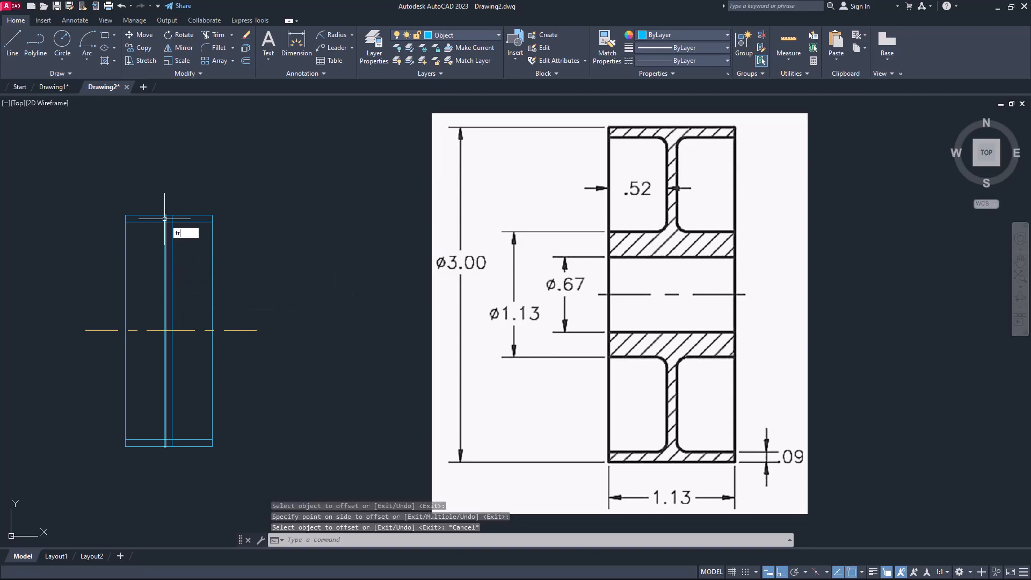
key(Return)
scroll(160, 216, up, 2)
scroll(160, 216, up, 1)
scroll(367, 283, down, 1)
scroll(418, 313, down, 1)
middle_drag(414, 317, 374, 343)
scroll(375, 342, up, 2)
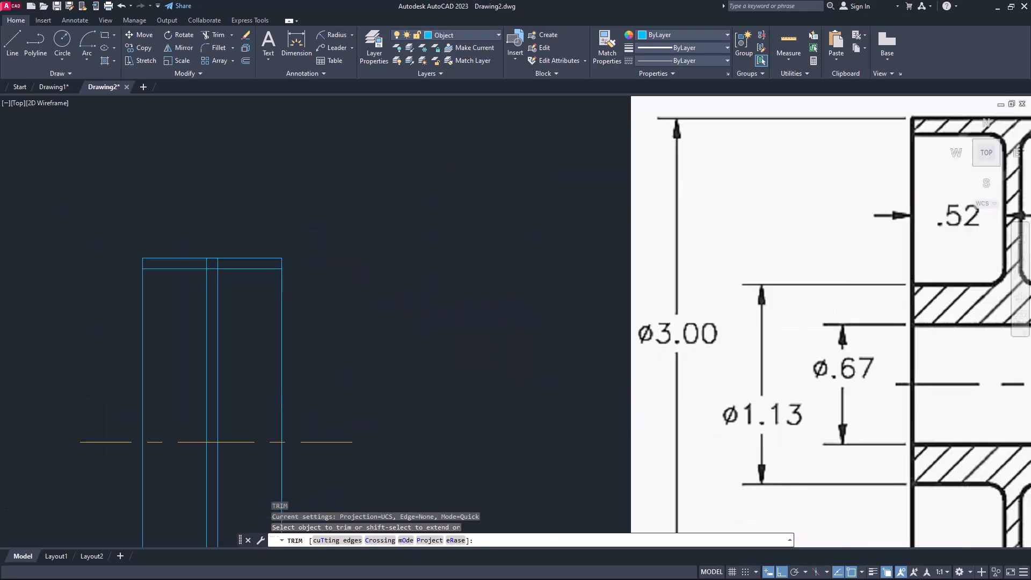
click(207, 262)
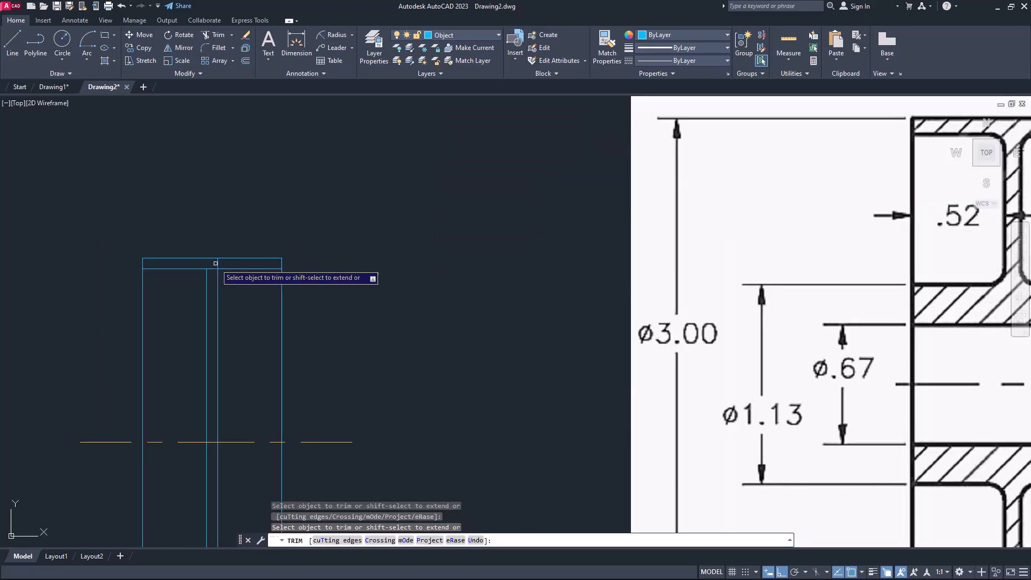
- Trim the lower ends of the two web lines back to the lower inner horizontal line
scroll(249, 328, down, 2)
middle_drag(259, 360, 238, 252)
scroll(203, 406, up, 4)
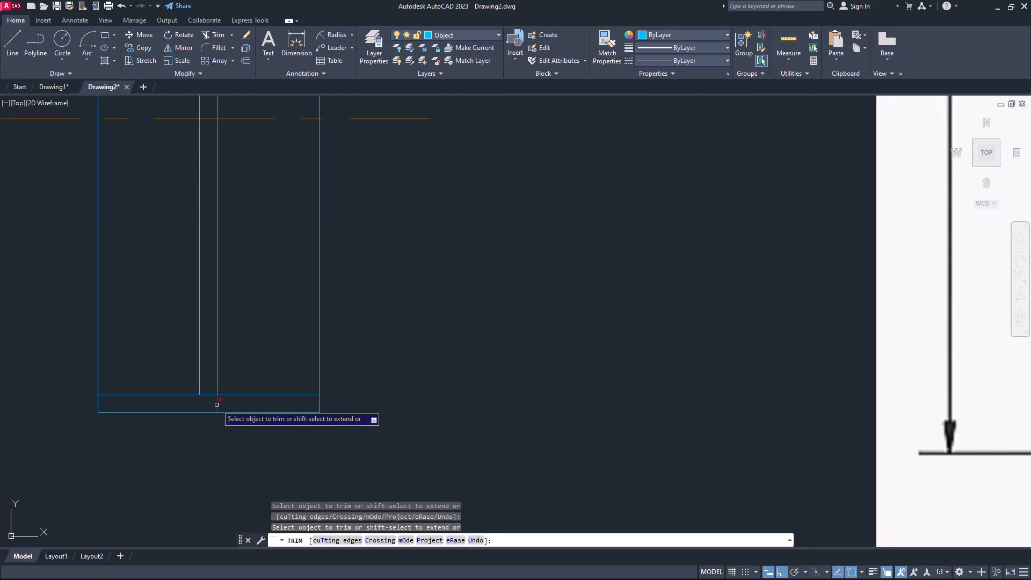
click(208, 396)
scroll(369, 327, down, 4)
middle_drag(394, 336, 298, 419)
key(Escape)
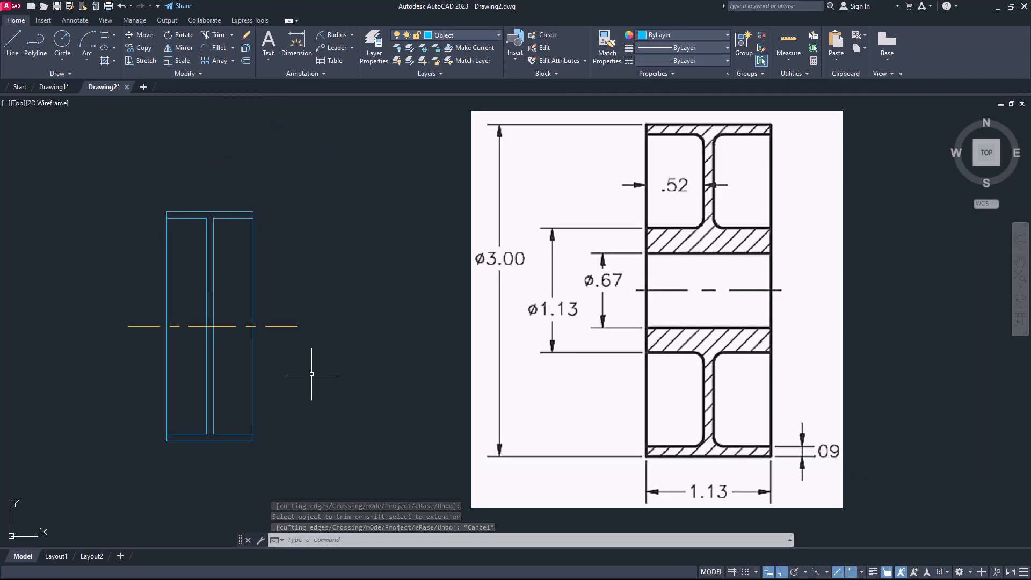
- Fillet the two upper corners between the web lines and the upper inner horizontal line with a 0.1 radius
text(f)
key(Return)
text(r)
key(Return)
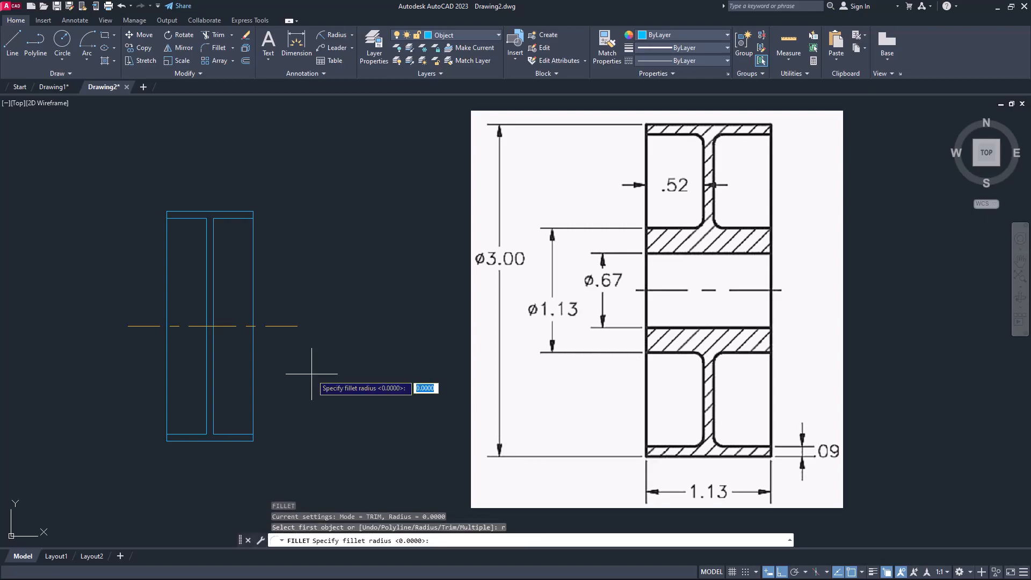
text(0.1)
key(Return)
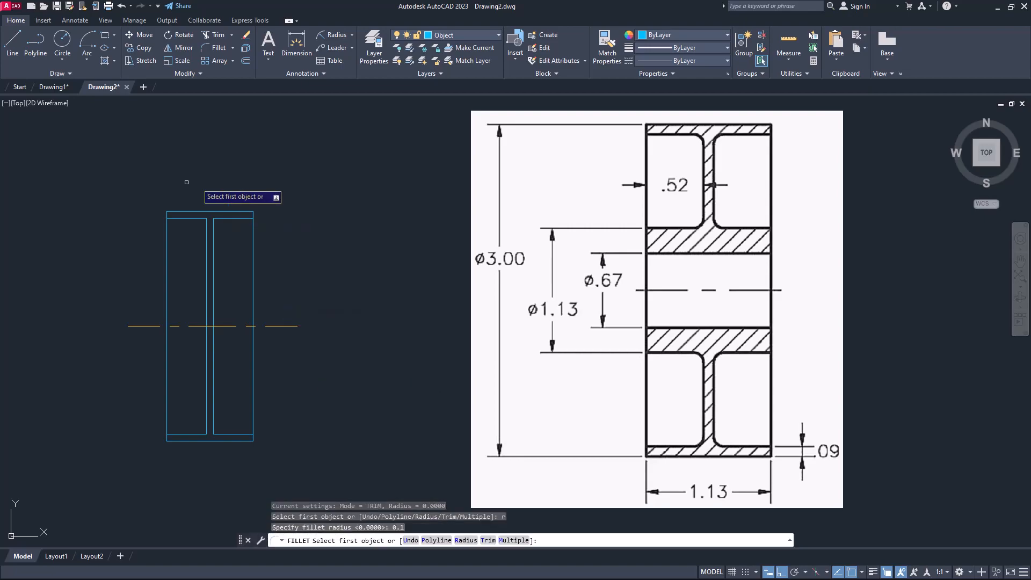
click(197, 217)
click(207, 225)
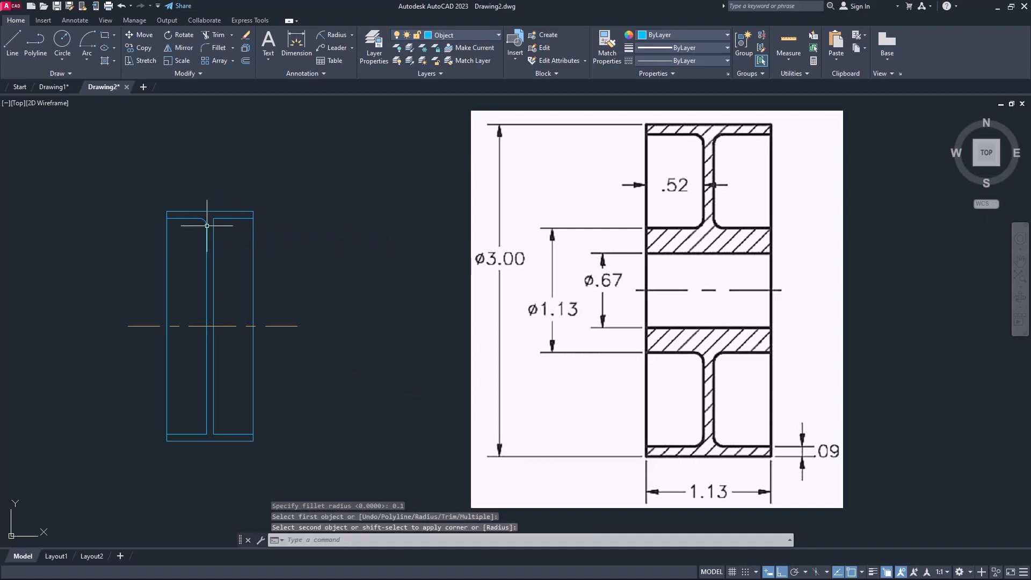
key(Return)
click(213, 225)
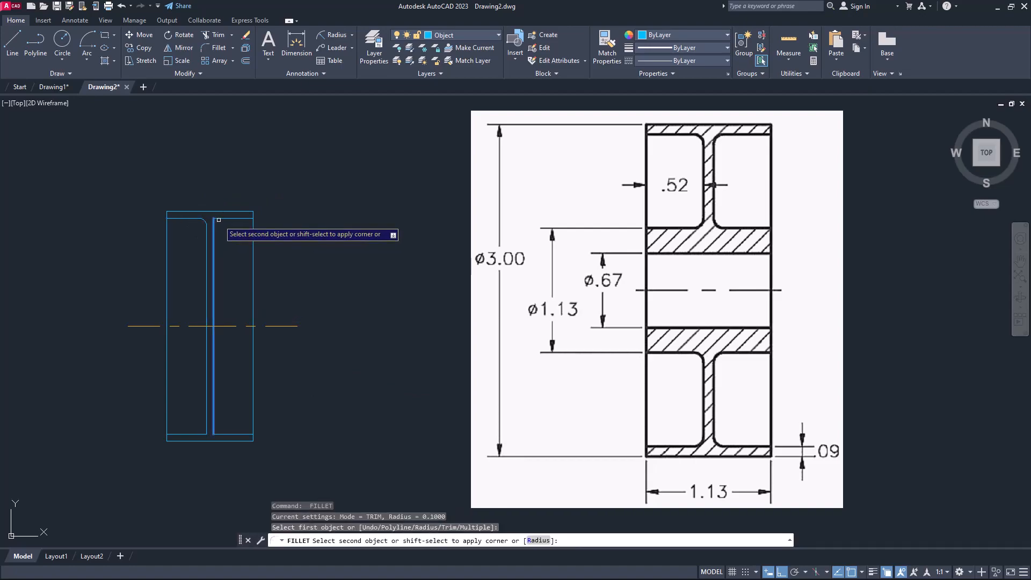
click(219, 219)
- Fillet the two lower web corners with the same radius using the Multiple option, and save the drawing
key(Return)
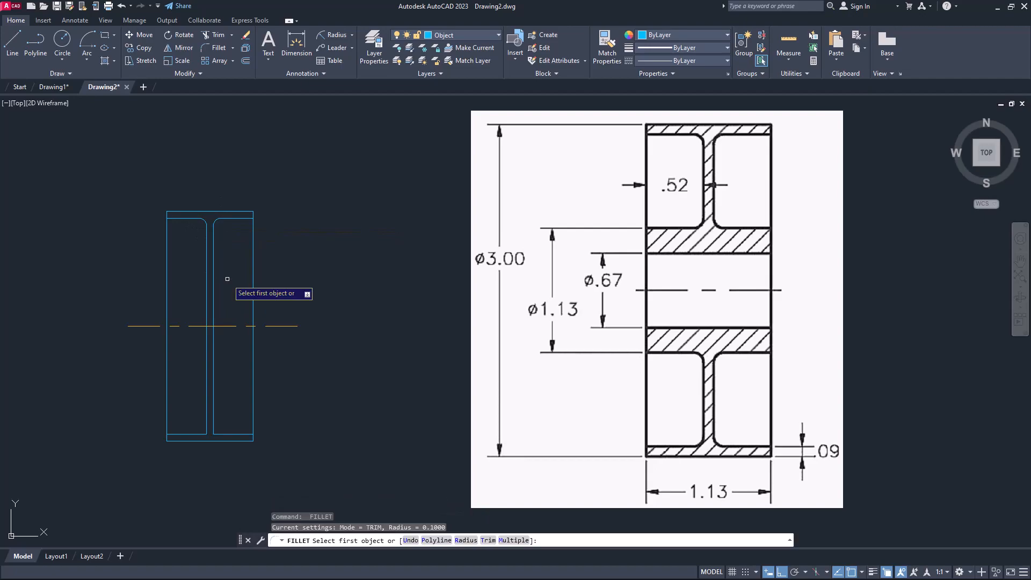
text(m)
key(Return)
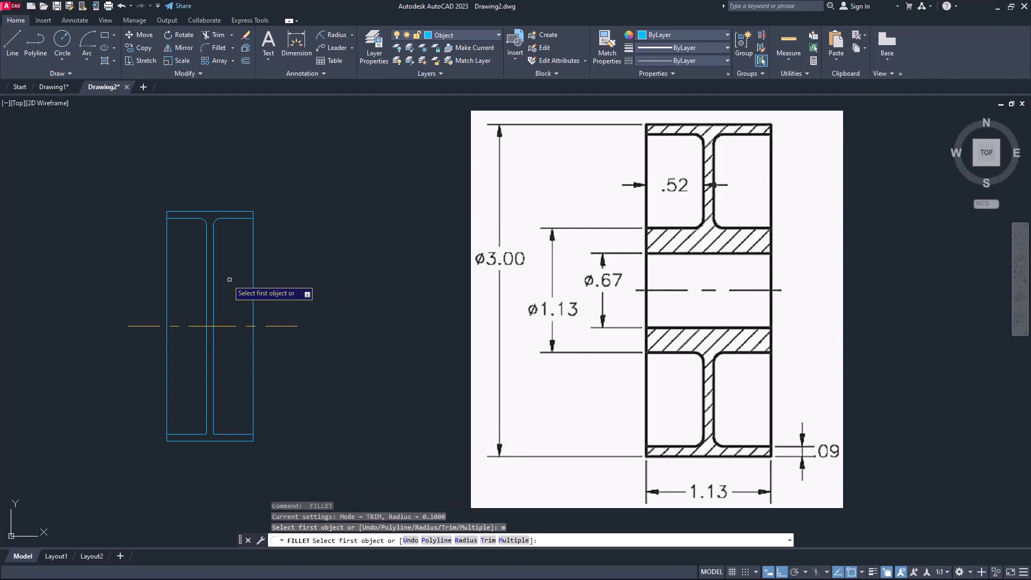
click(194, 434)
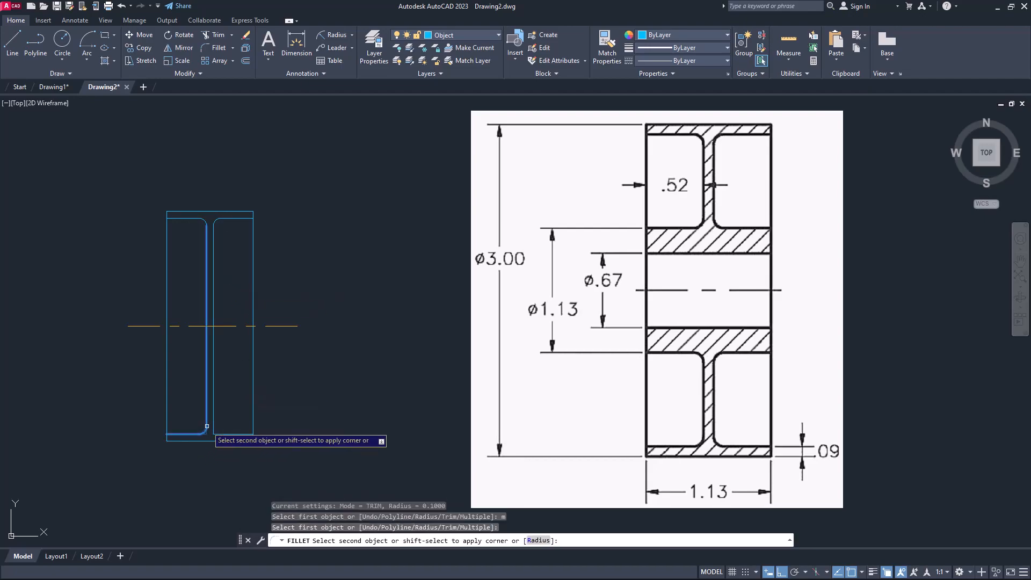
click(207, 427)
click(212, 425)
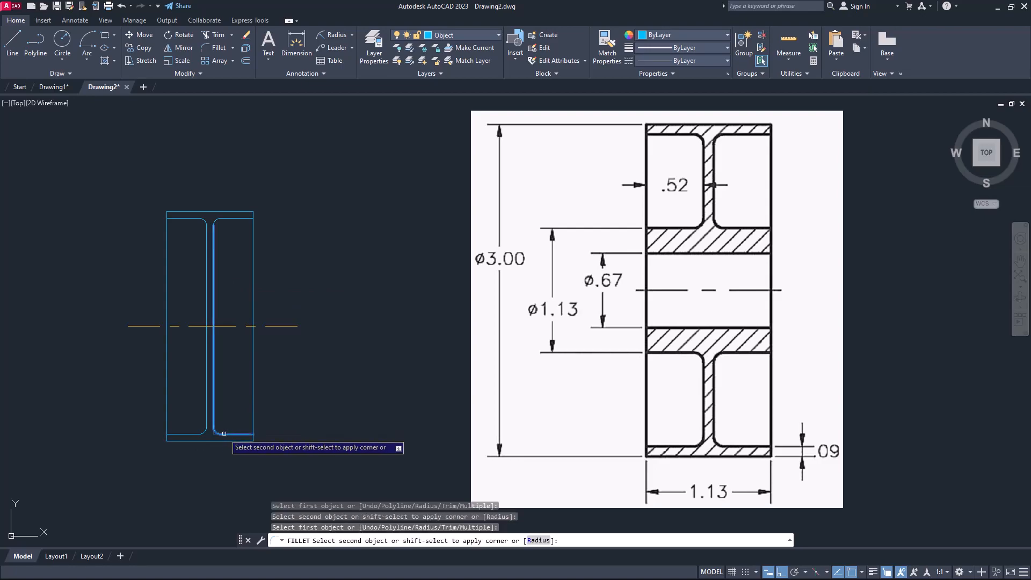
click(231, 434)
key(Escape)
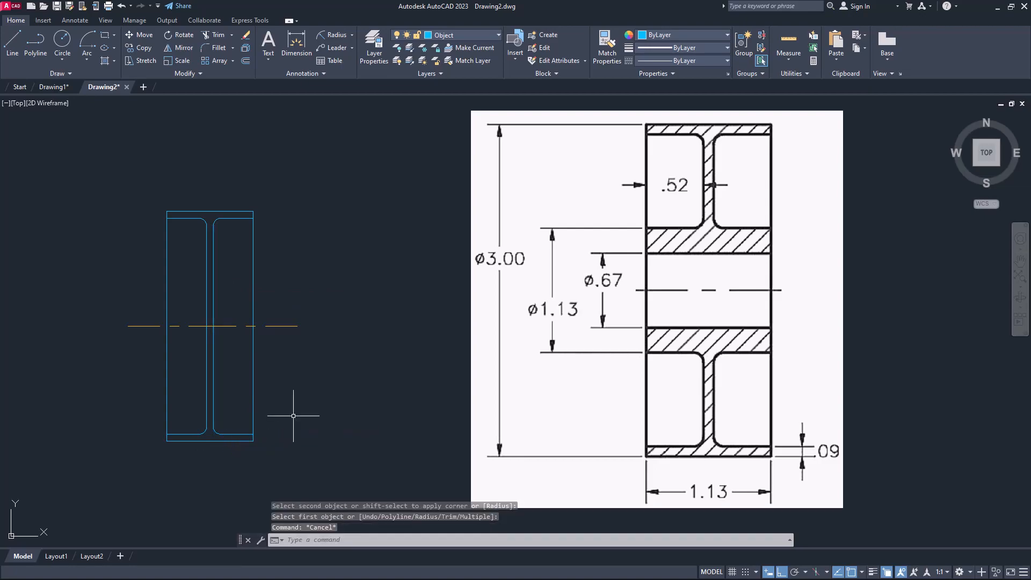
key(ctrl+s)
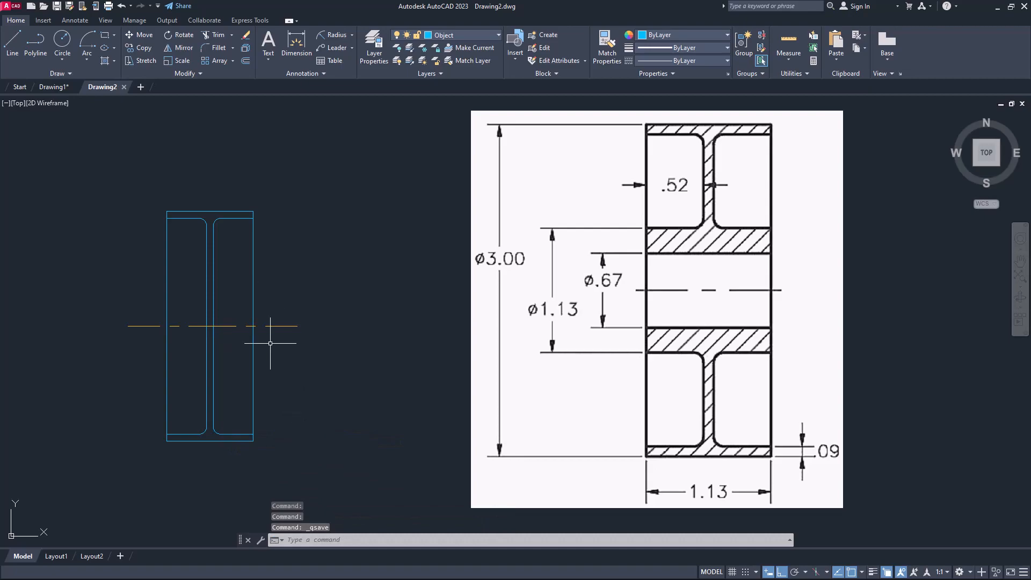
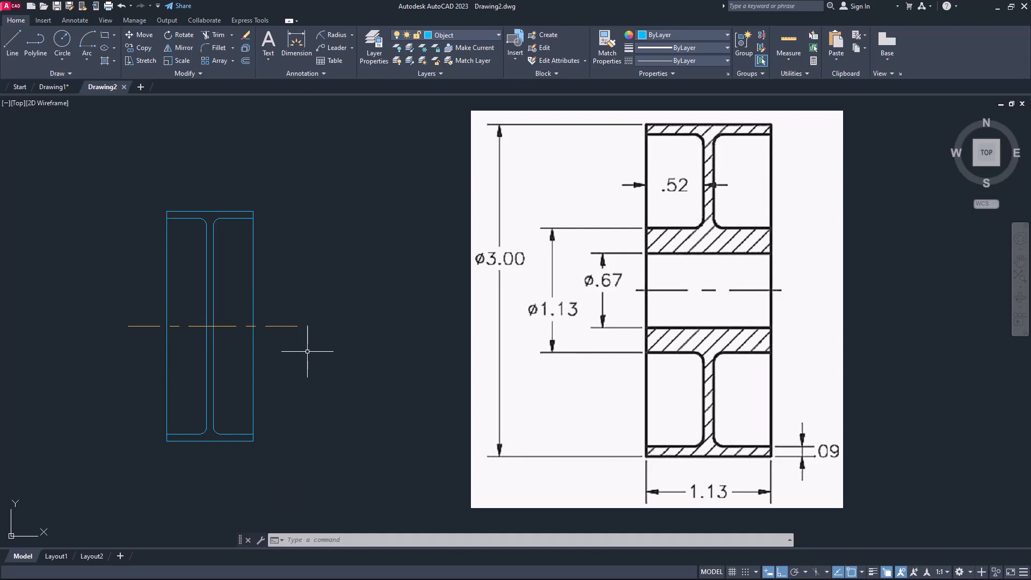
- Calculate 0.67/2 in the quick calculator and close it
key(ctrl+8)
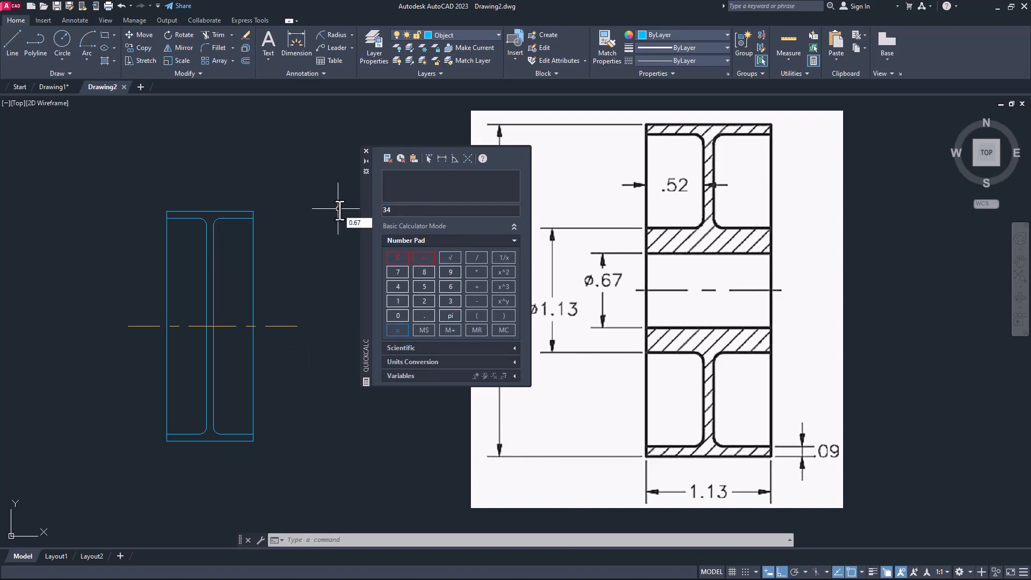
drag(403, 213, 358, 213)
key(BackSpace)
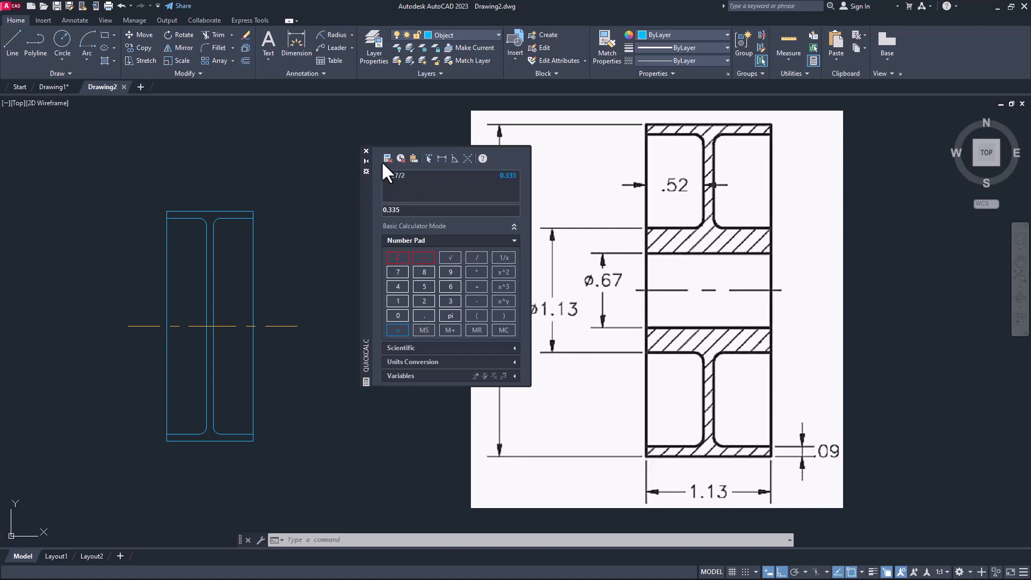
click(366, 151)
- Offset the horizontal centerline by 0.335 both upward and downward
text(o)
key(Return)
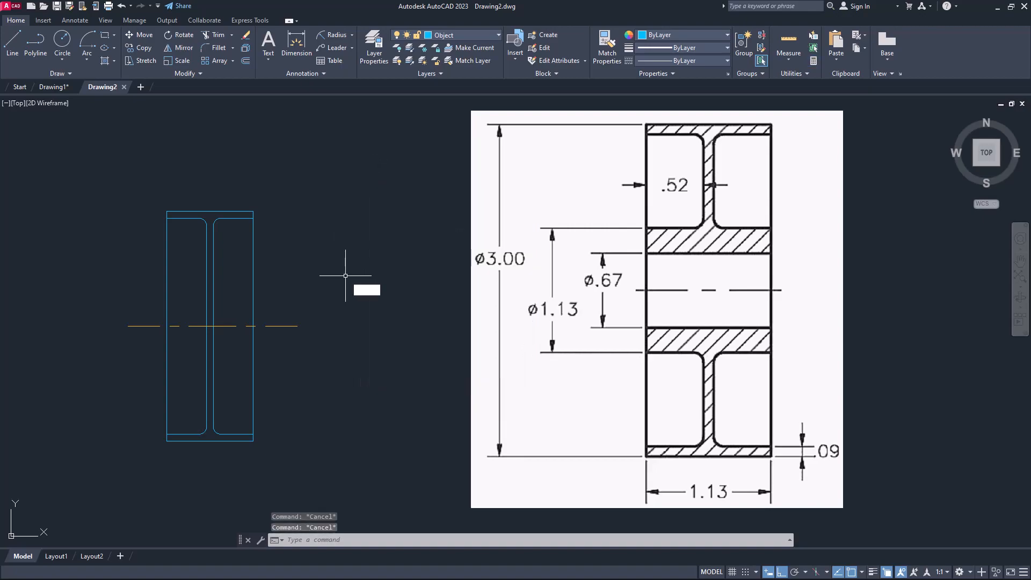
text(0.335)
key(Return)
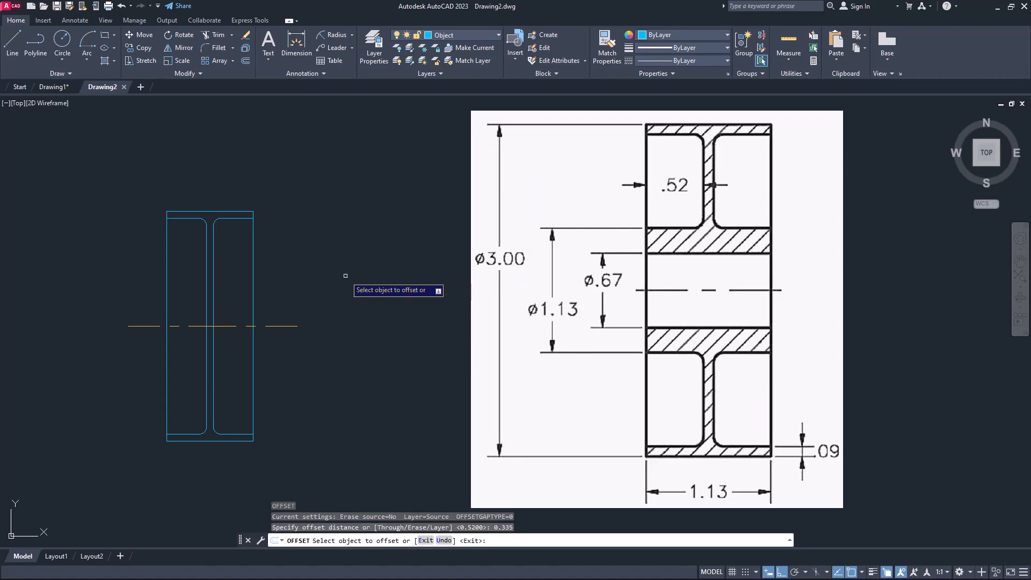
click(284, 326)
click(284, 306)
click(287, 326)
click(288, 362)
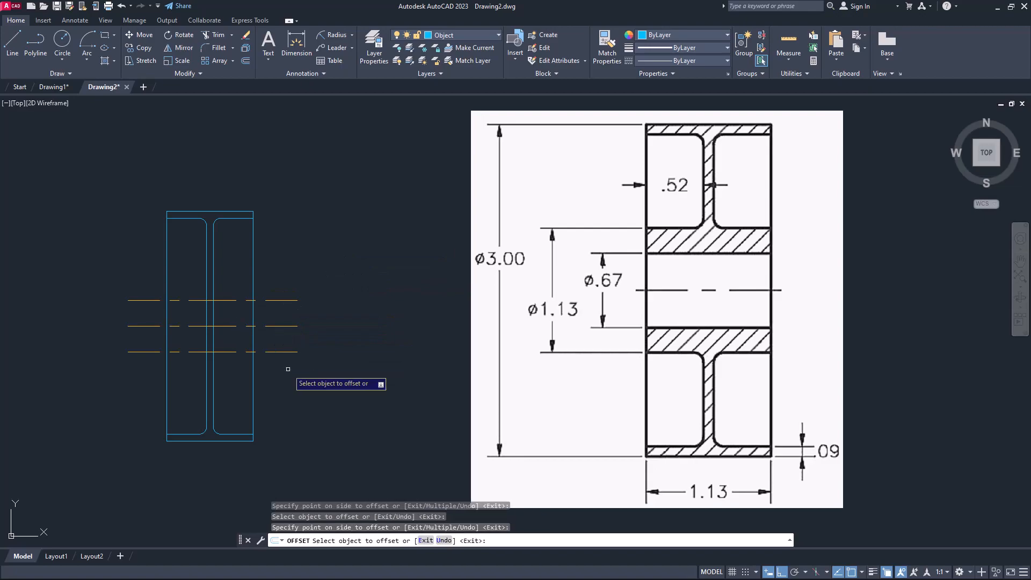
key(Escape)
- Move the two offset lines above and below the centerline to the Object layer
click(303, 309)
click(282, 289)
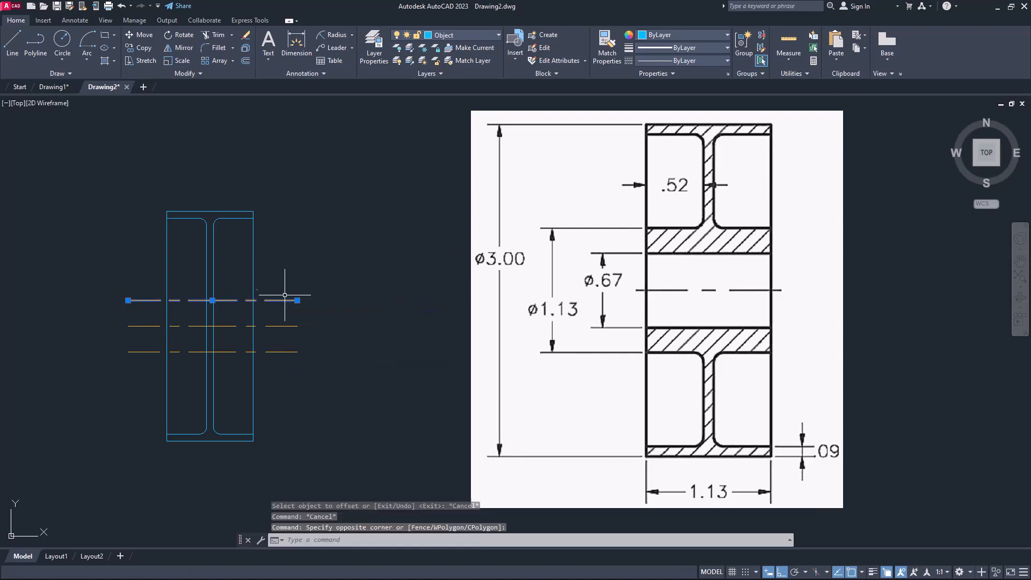
click(309, 369)
click(282, 345)
click(468, 35)
click(450, 112)
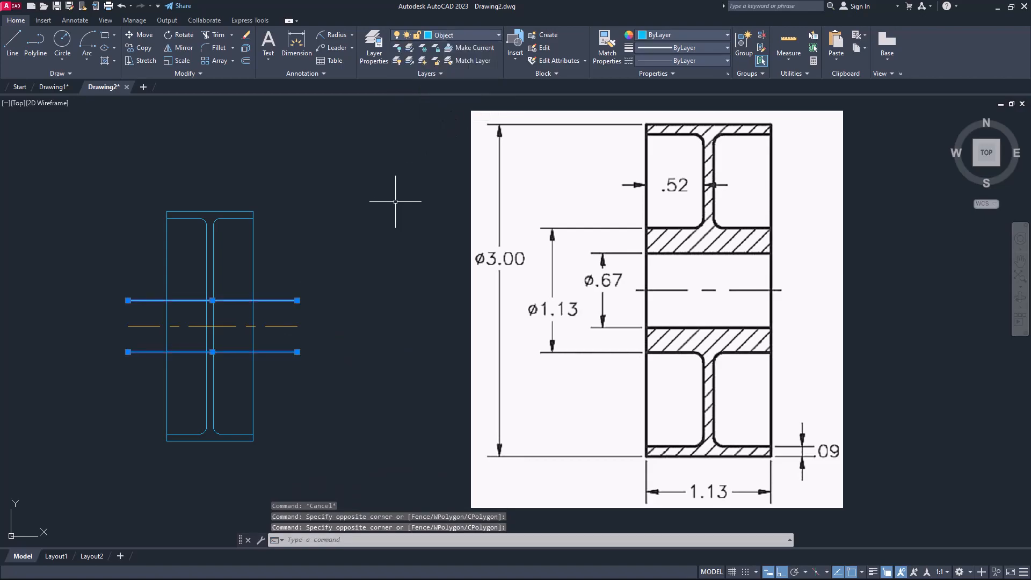
key(Escape)
- Trim the overhanging ends of the two bore lines back to the section's outer vertical sides
text(tr)
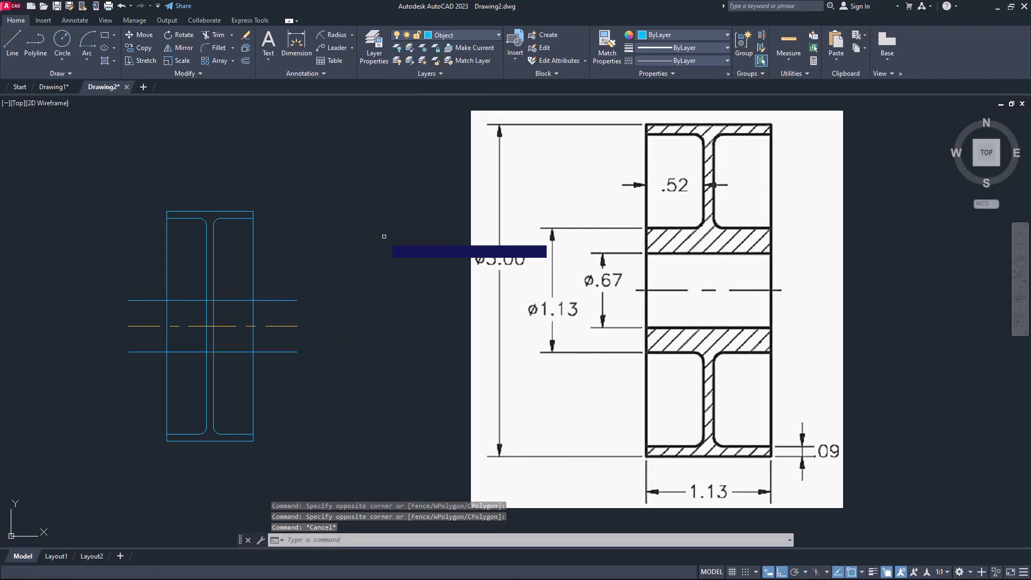
key(Return)
click(146, 300)
click(145, 352)
click(289, 352)
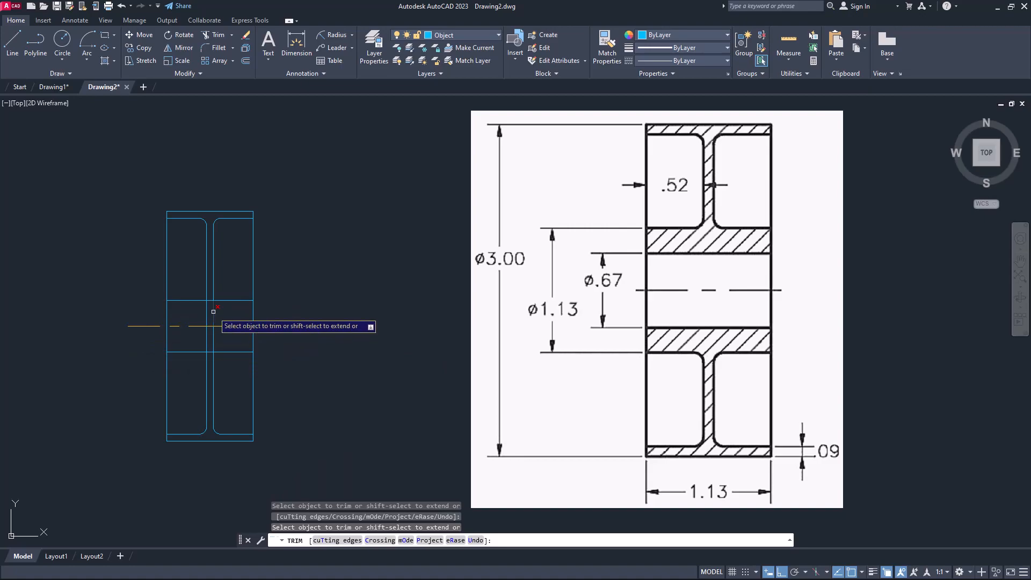
- Trim away the web line segments between the two bore lines and save the drawing
click(213, 312)
click(212, 338)
key(Escape)
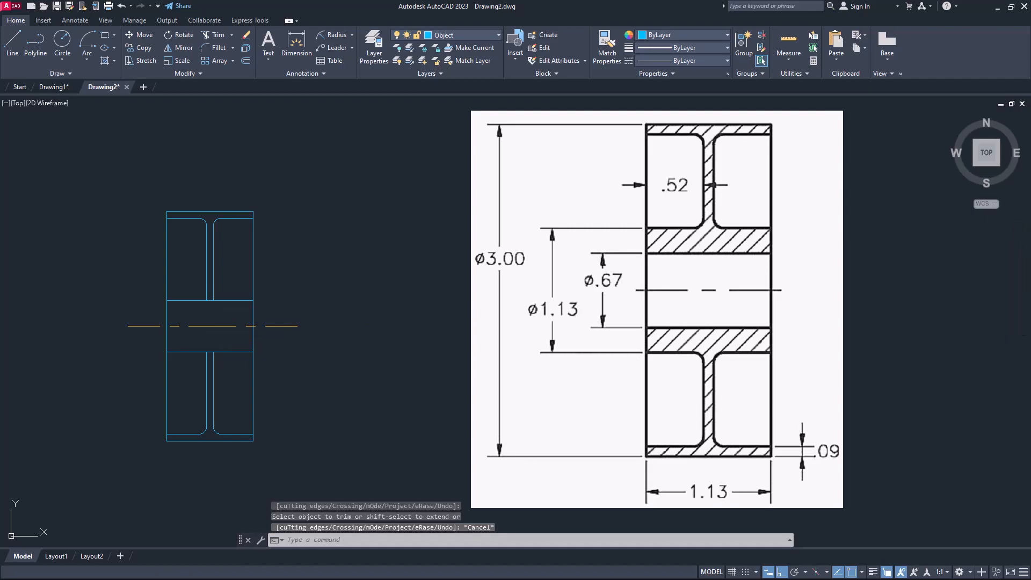
key(ctrl+s)
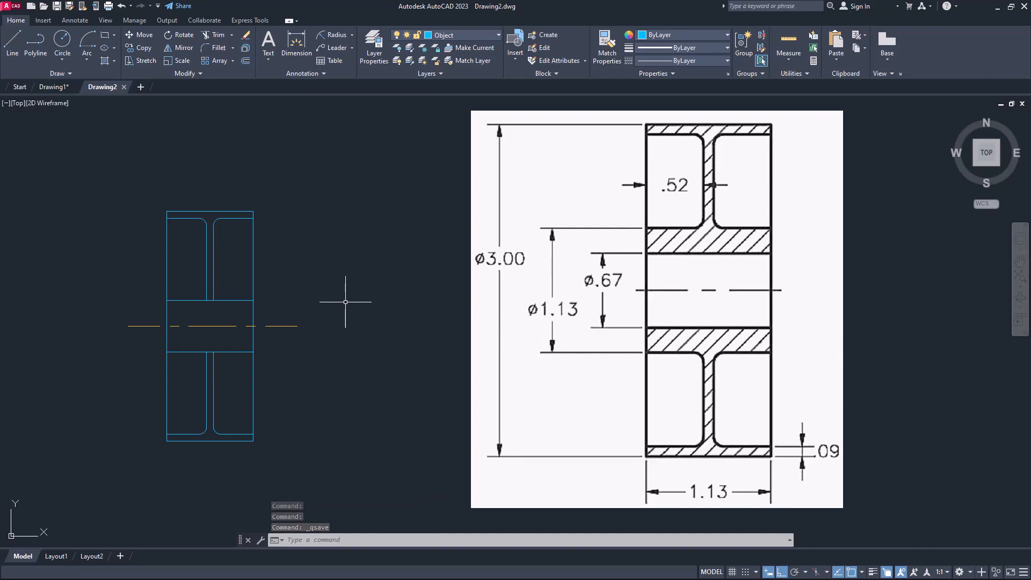
- Calculate half of the 1.13 hub diameter with the quick calculator
key(ctrl+8)
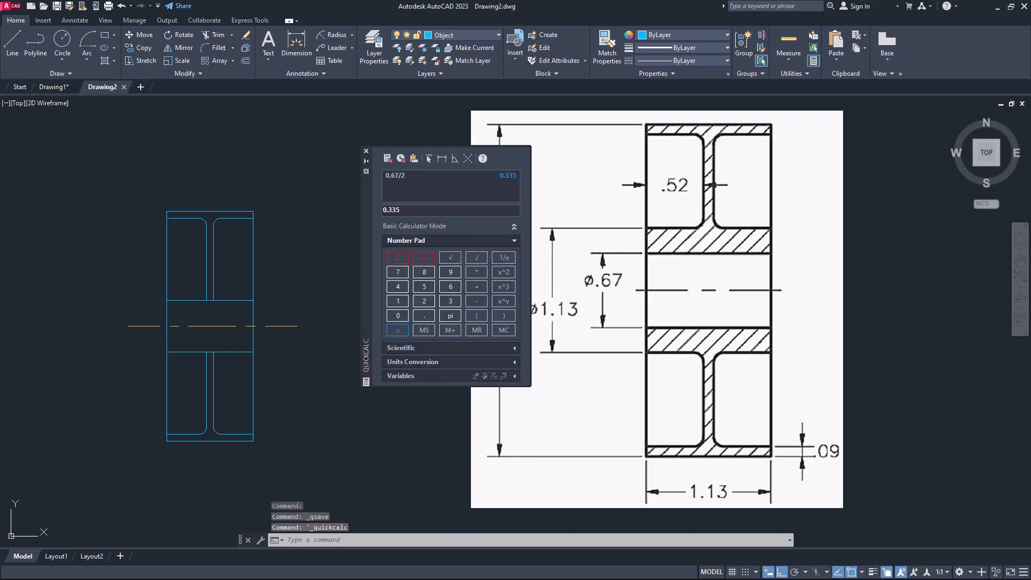
drag(401, 210, 392, 211)
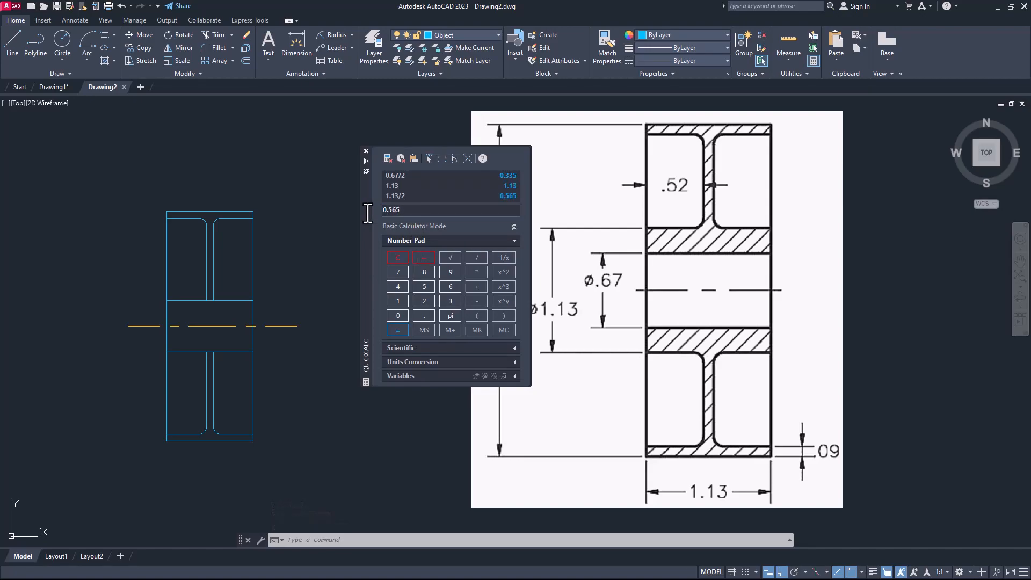
click(366, 151)
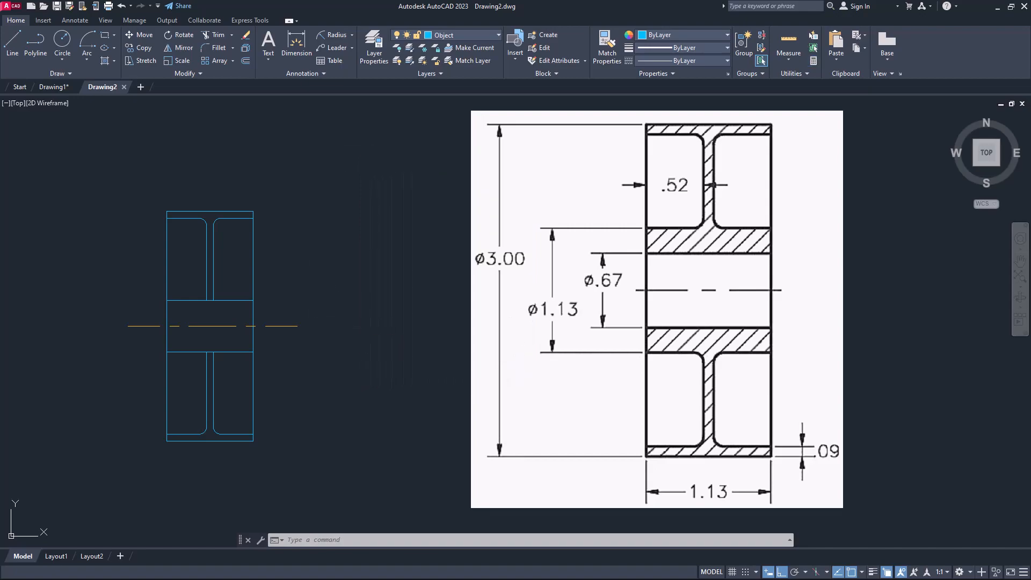
- Offset the horizontal centerline by 0.565 both upward and downward
text(o)
key(Return)
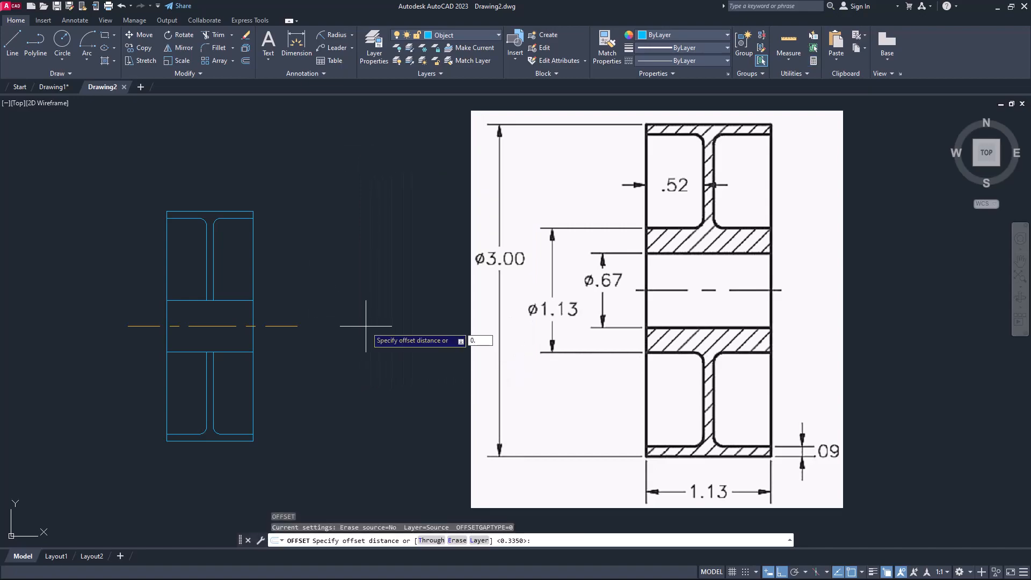
text(0.565)
key(Return)
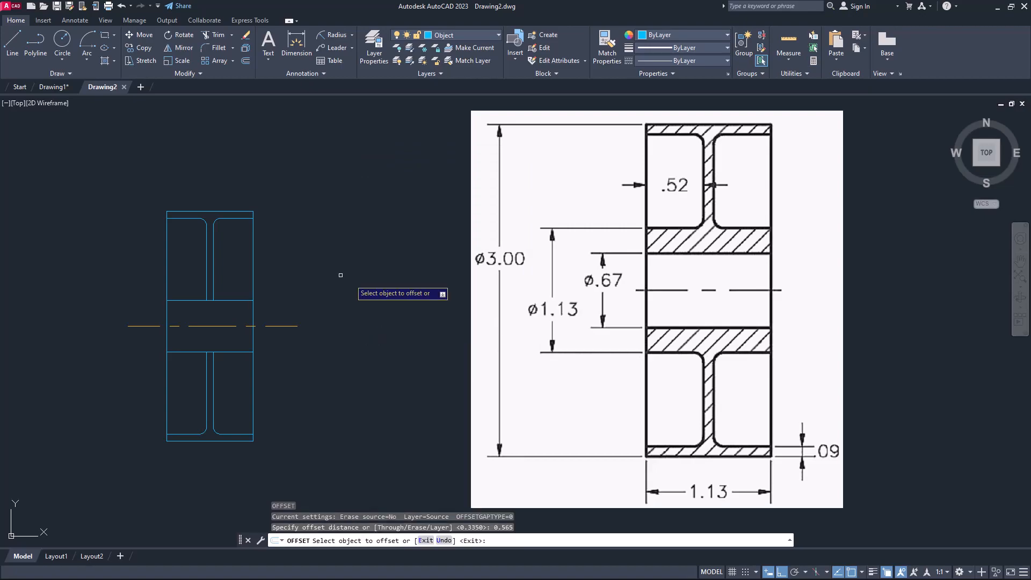
click(229, 325)
click(231, 295)
click(229, 326)
click(230, 344)
key(Escape)
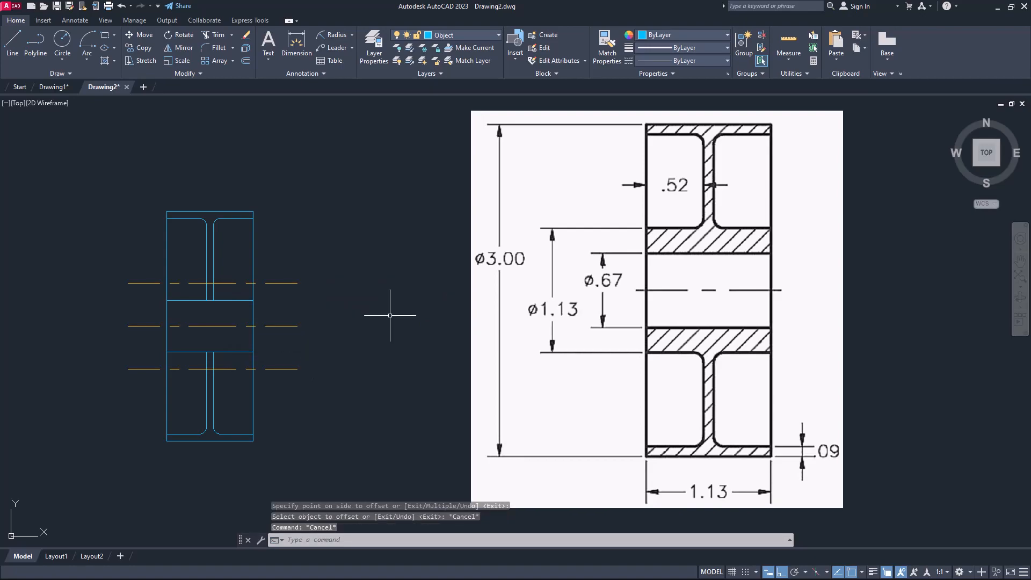
- Move the two hub lines offset 0.565 from the centerline to the Object layer
click(438, 33)
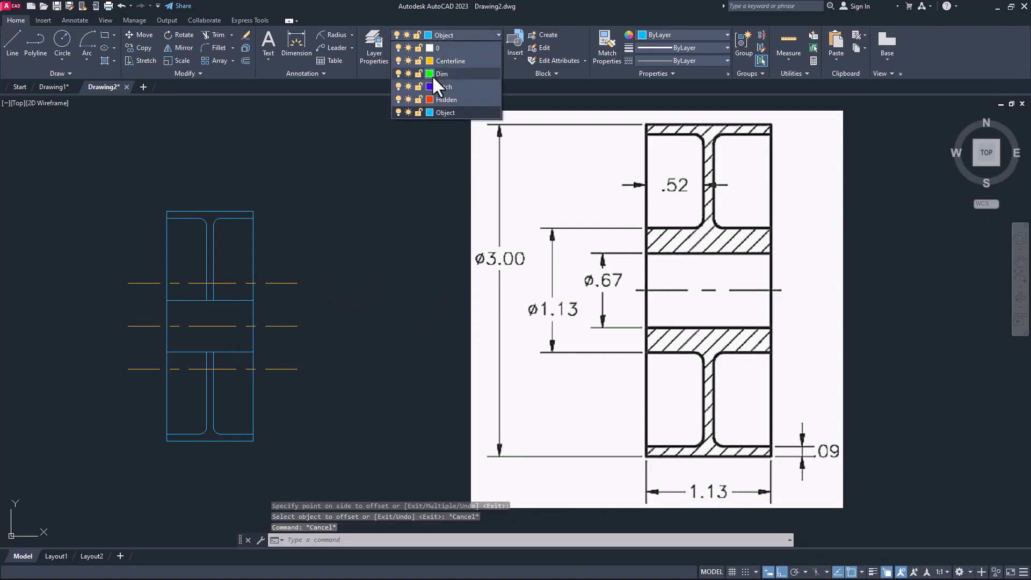
click(439, 112)
click(307, 302)
click(287, 278)
click(313, 383)
click(284, 362)
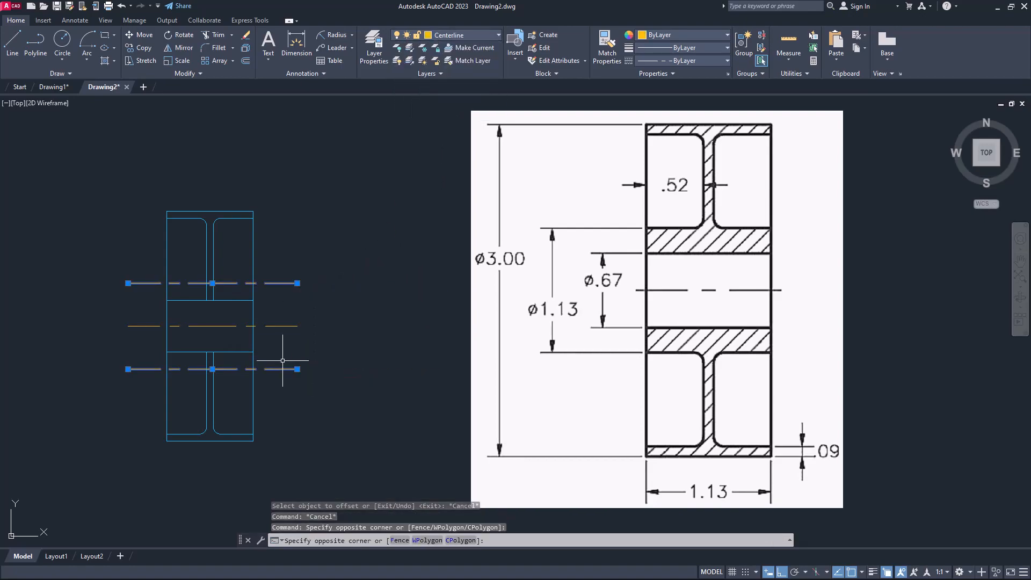
click(283, 360)
click(468, 33)
click(449, 112)
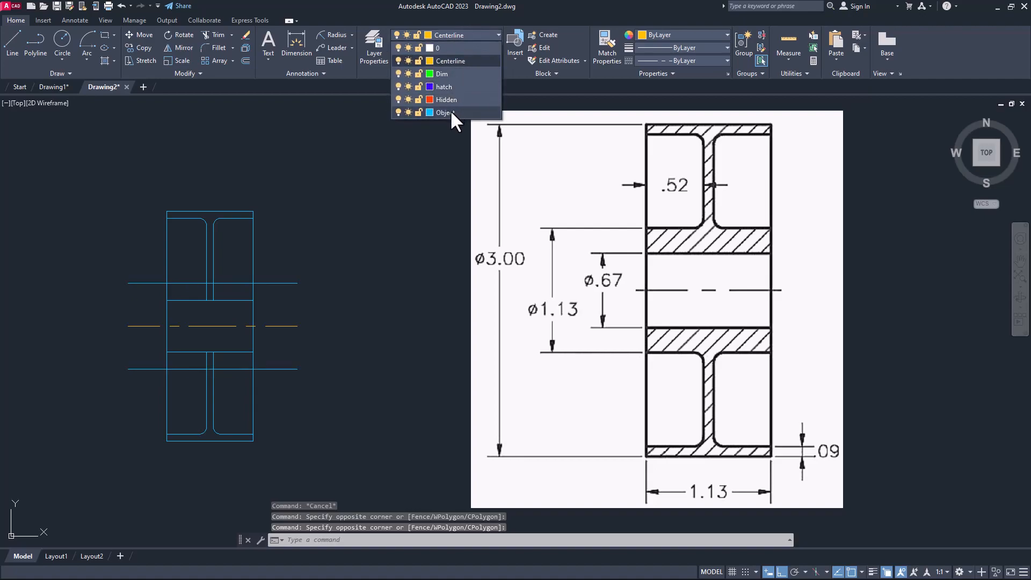
click(450, 112)
key(Escape)
key(Escape)
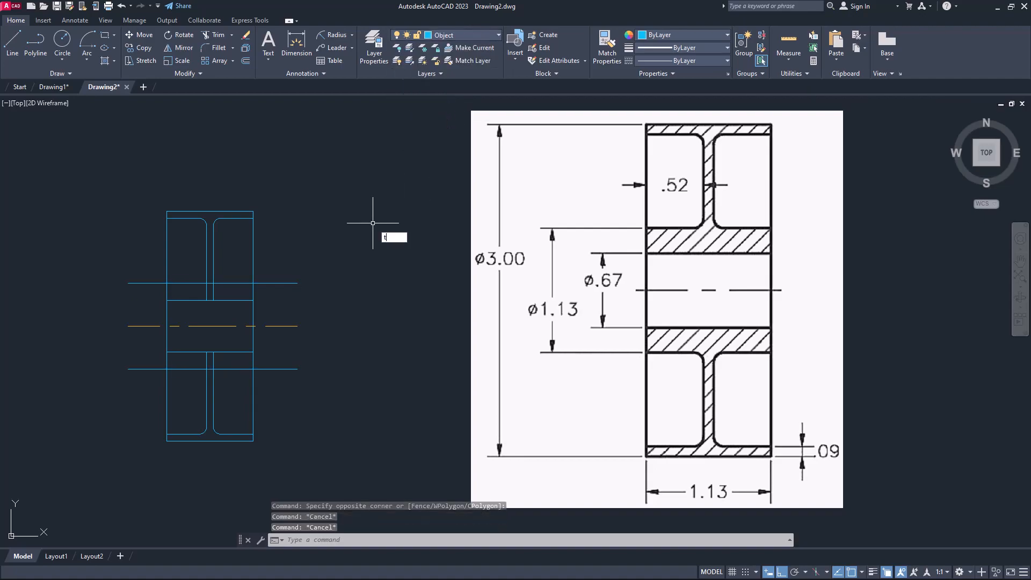
- Trim the upper hub line's overhanging ends and web crossing, plus the web segments between it and the bore line
text(tr)
key(Return)
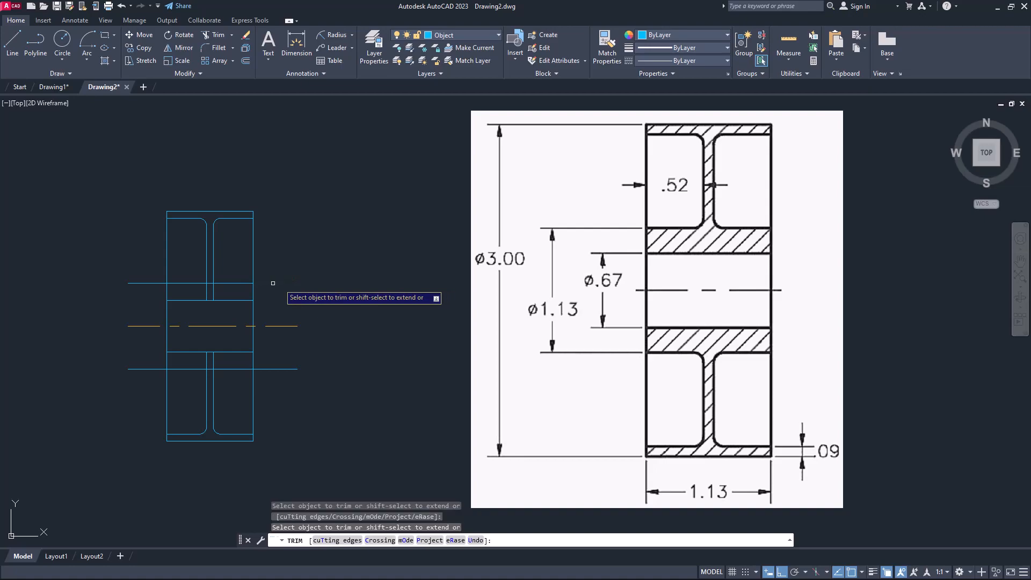
key(ctrl+z)
click(210, 283)
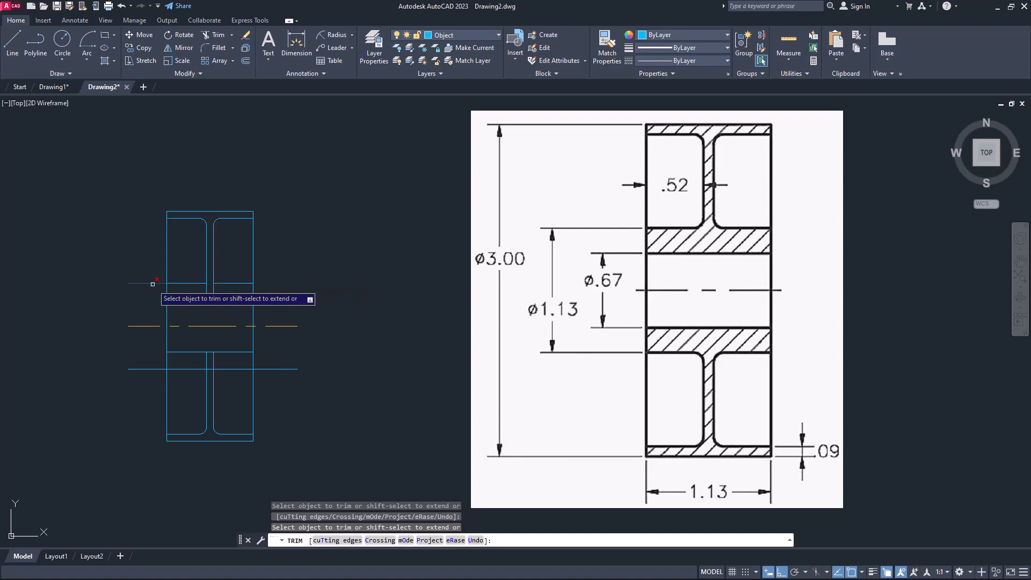
click(213, 293)
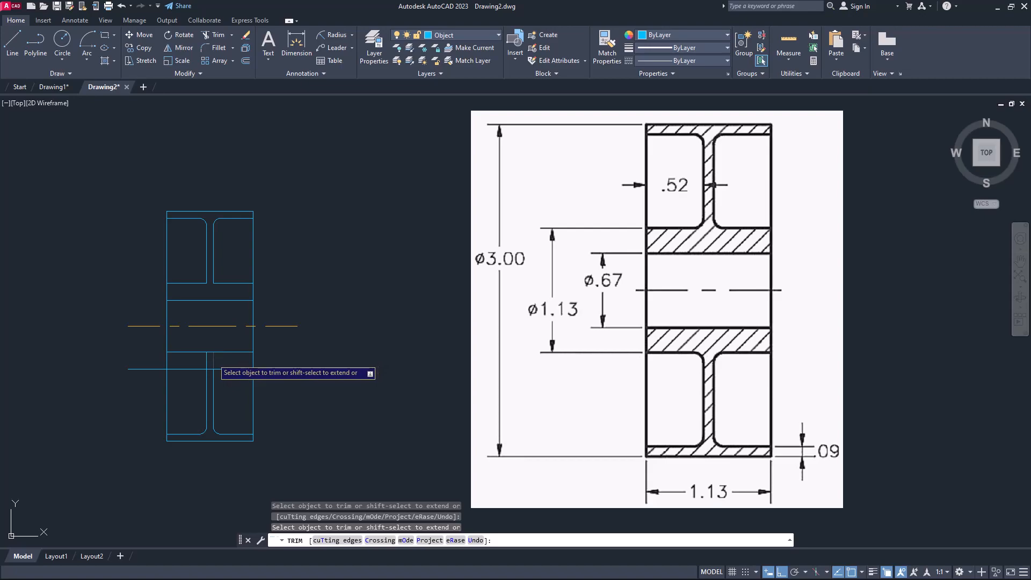
- Trim the lower hub line and adjoining web segments to match the upper half, and save the drawing
click(208, 361)
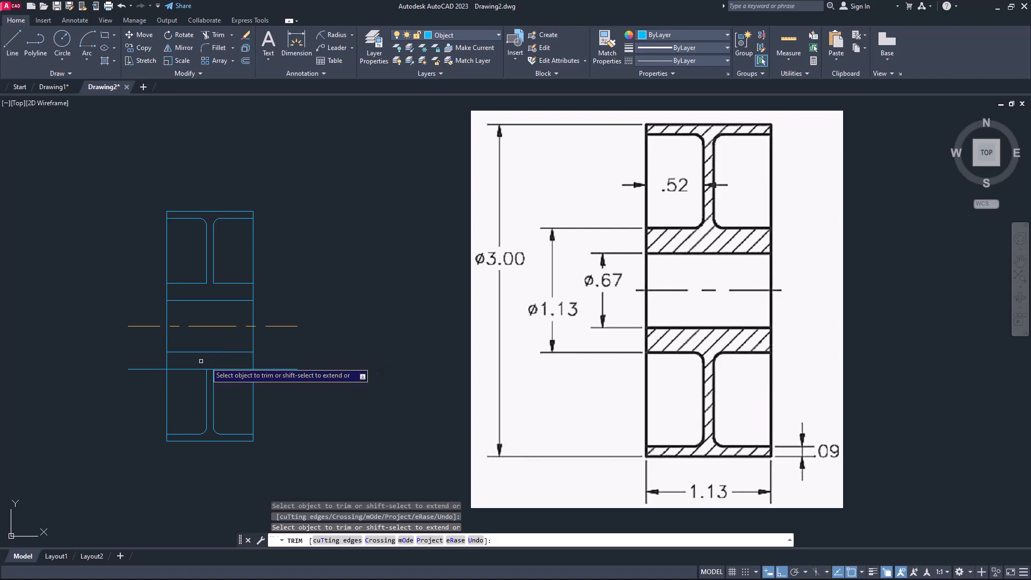
click(153, 368)
click(268, 369)
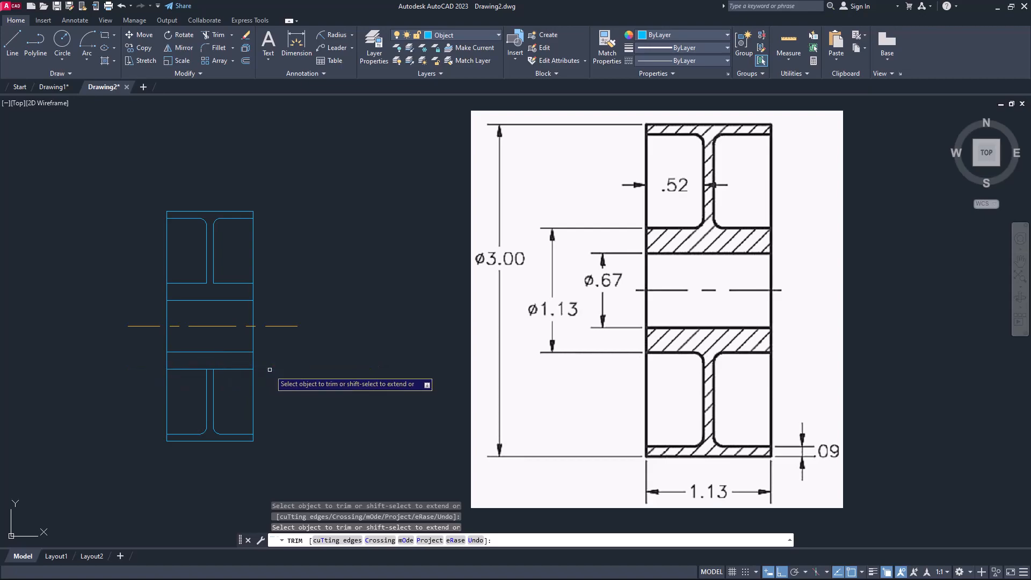
click(208, 369)
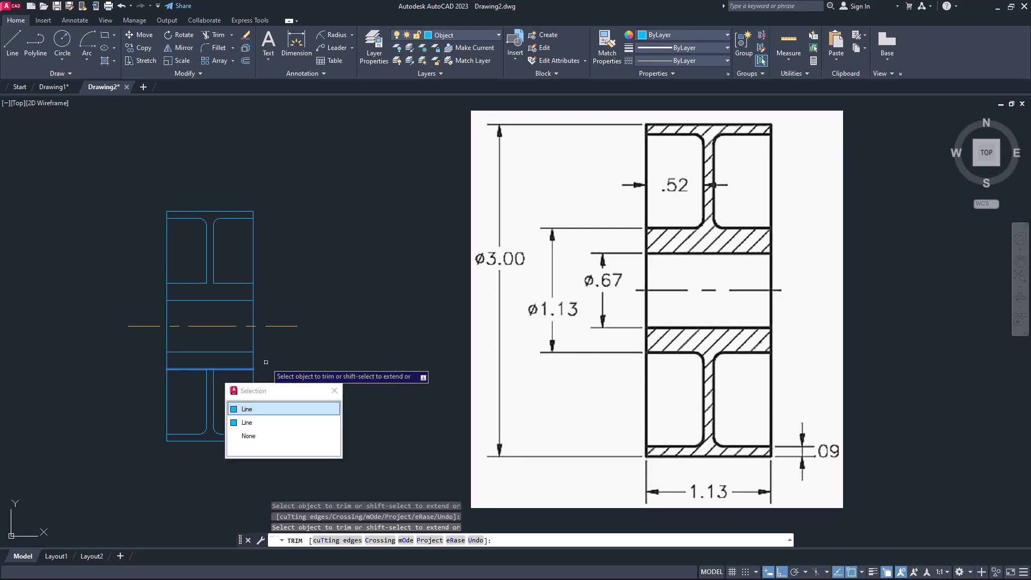
key(Escape)
scroll(149, 446, up, 4)
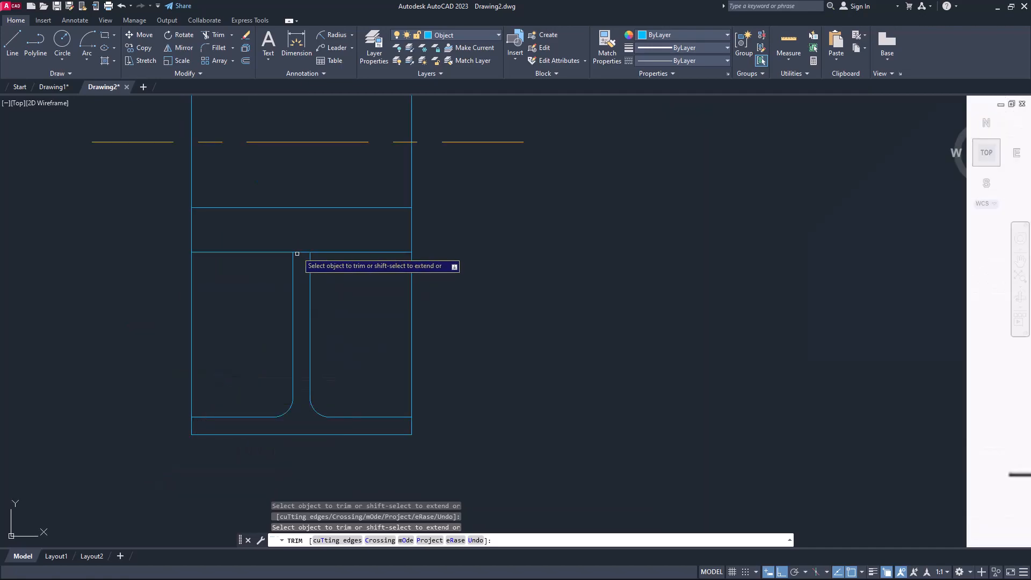
scroll(367, 305, down, 4)
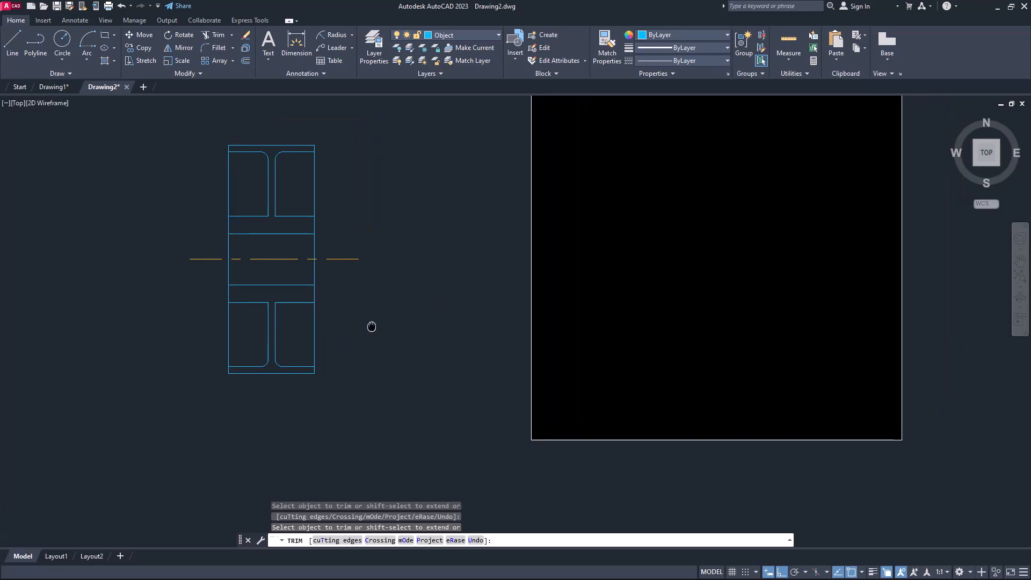
key(Escape)
key(ctrl+s)
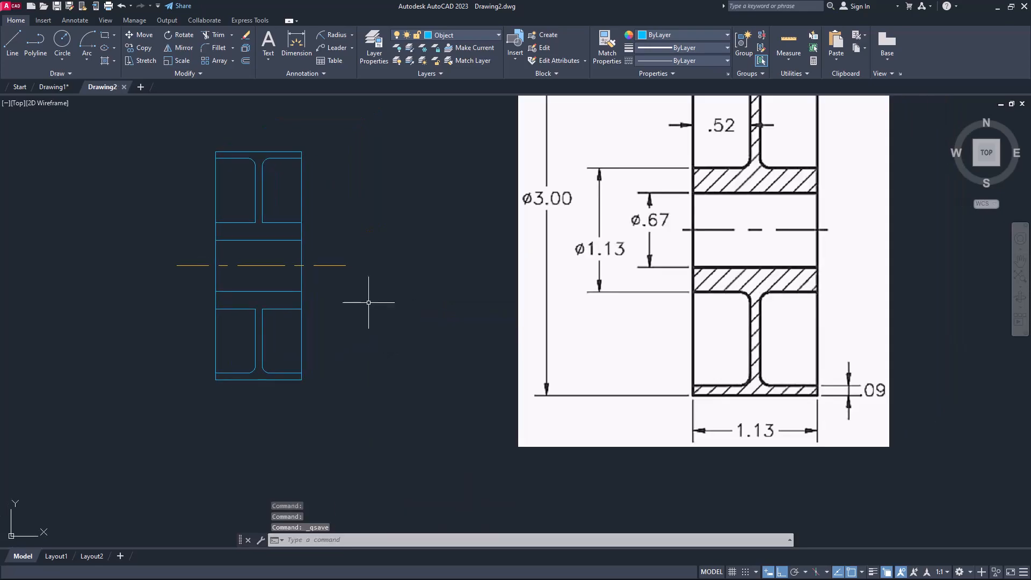
text(f)
key(Return)
text(r)
key(Return)
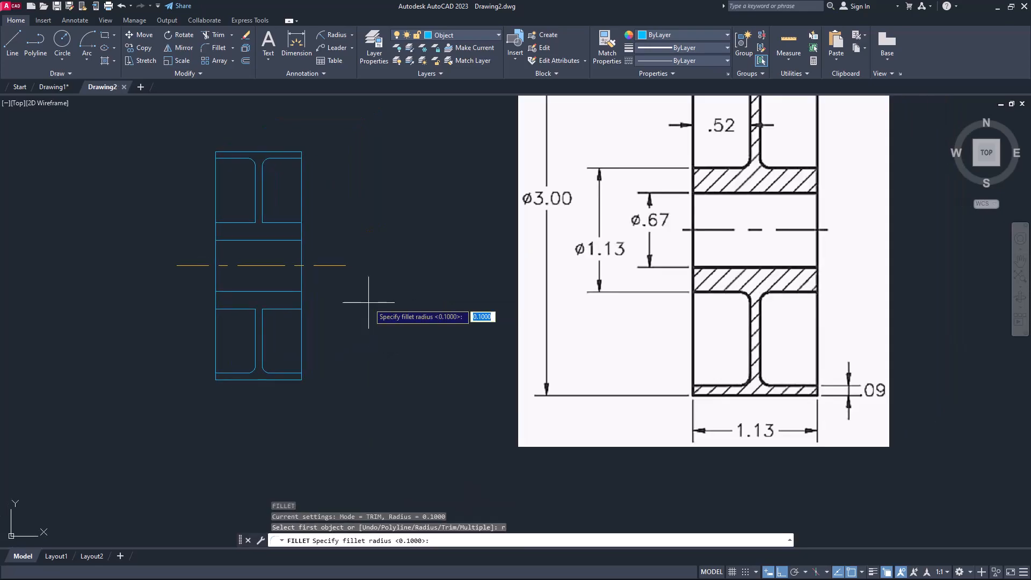
text(m)
key(Return)
key(Escape)
key(Escape)
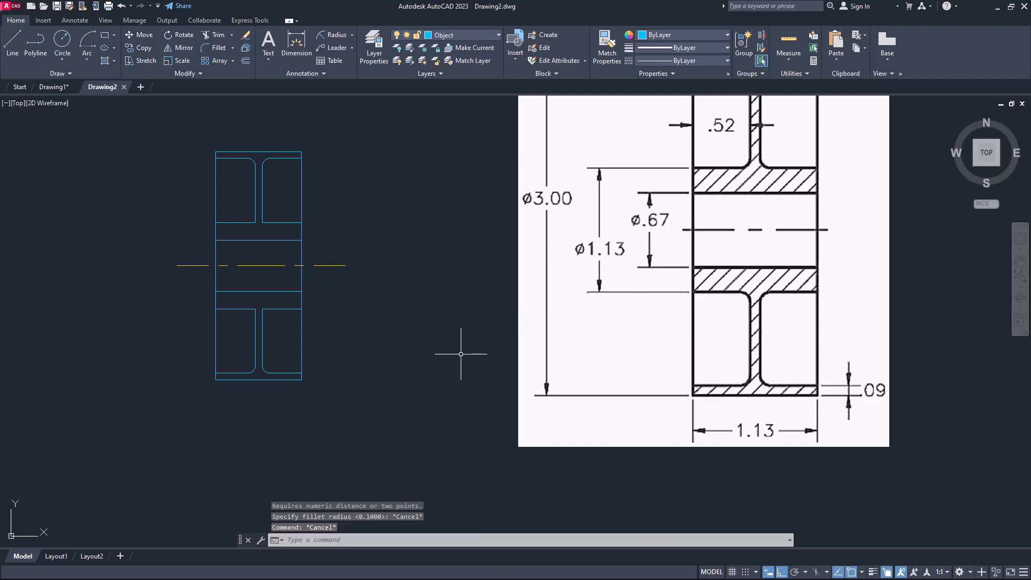
- Fillet both corners where the web meets the upper hub line with radius 0.1, using the Multiple option
key(Return)
text(r)
key(Return)
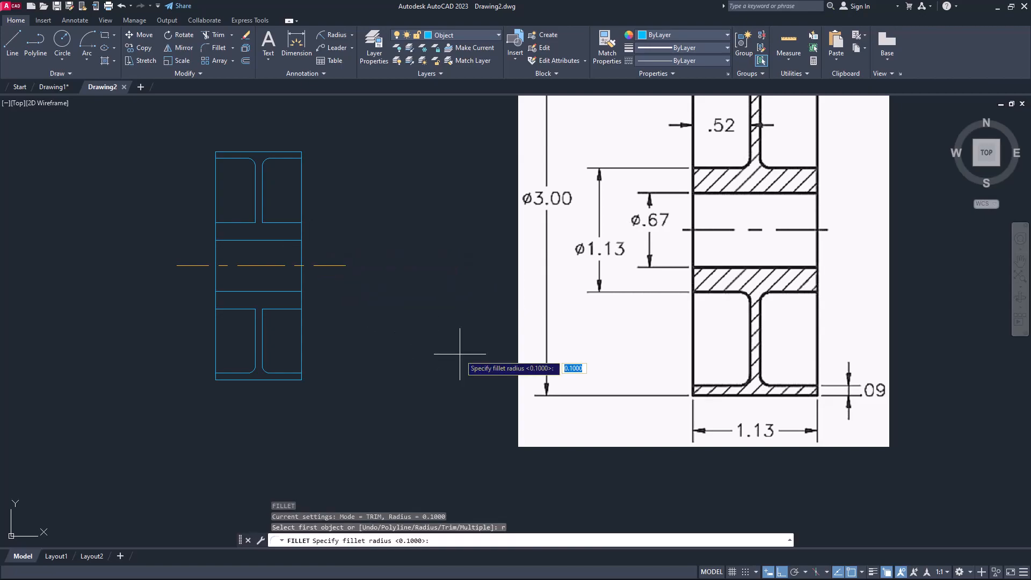
key(Return)
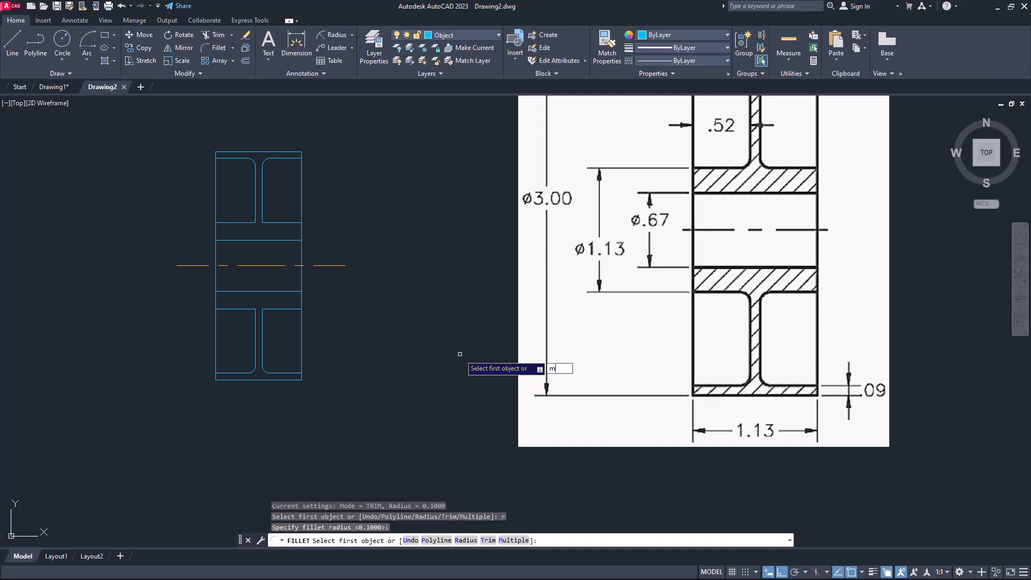
text(m)
key(Return)
scroll(238, 220, up, 3)
click(273, 224)
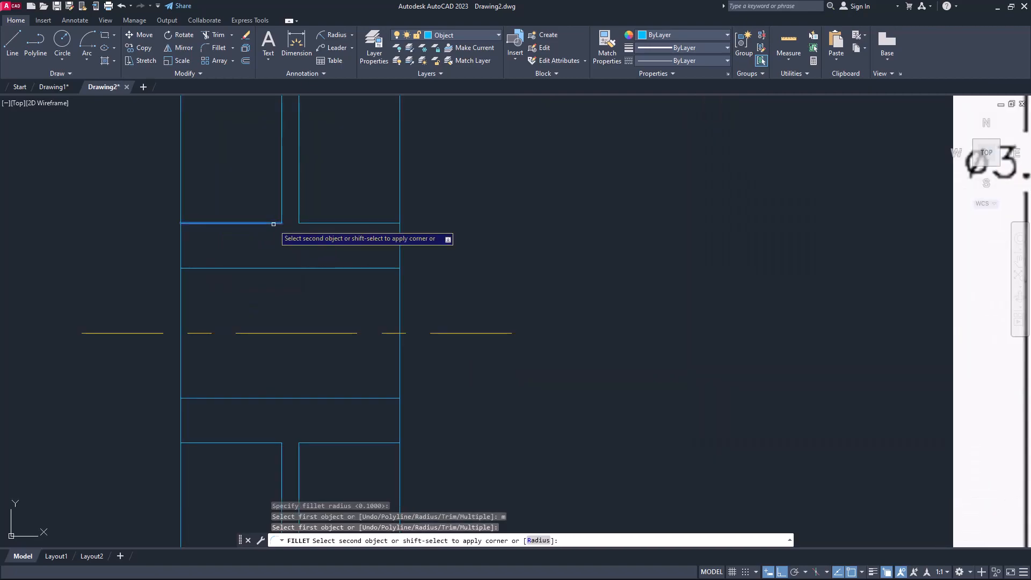
click(283, 211)
click(300, 214)
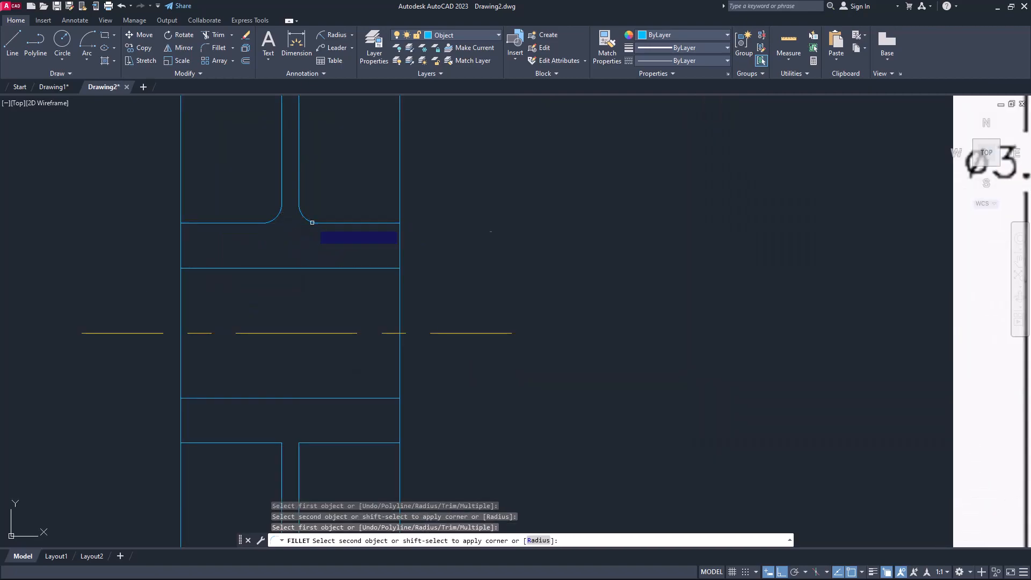
click(312, 222)
- Fillet both corners where the web meets the lower hub line with the same radius, and save the drawing
click(271, 441)
click(281, 454)
click(299, 454)
click(310, 444)
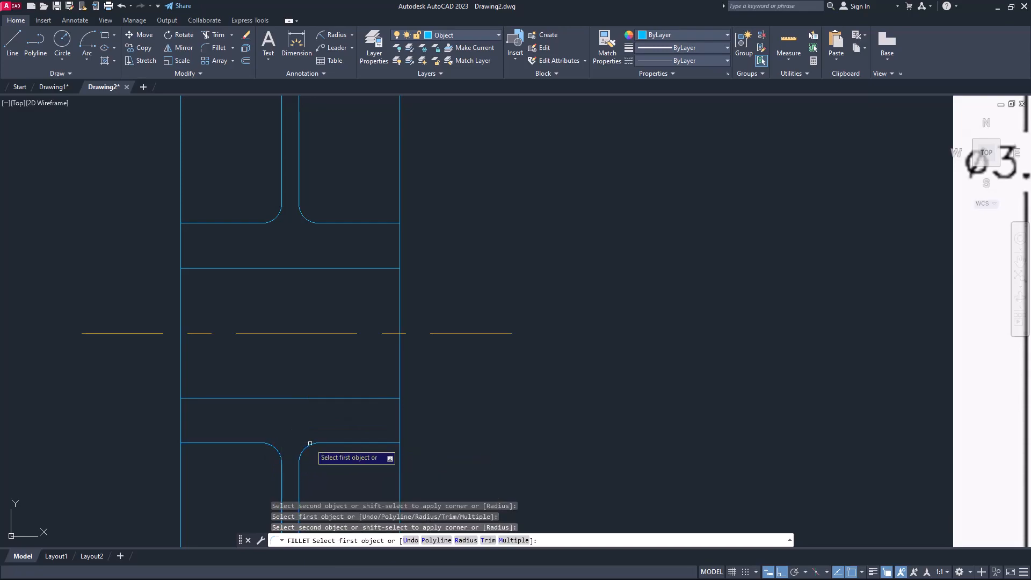
scroll(353, 394, down, 4)
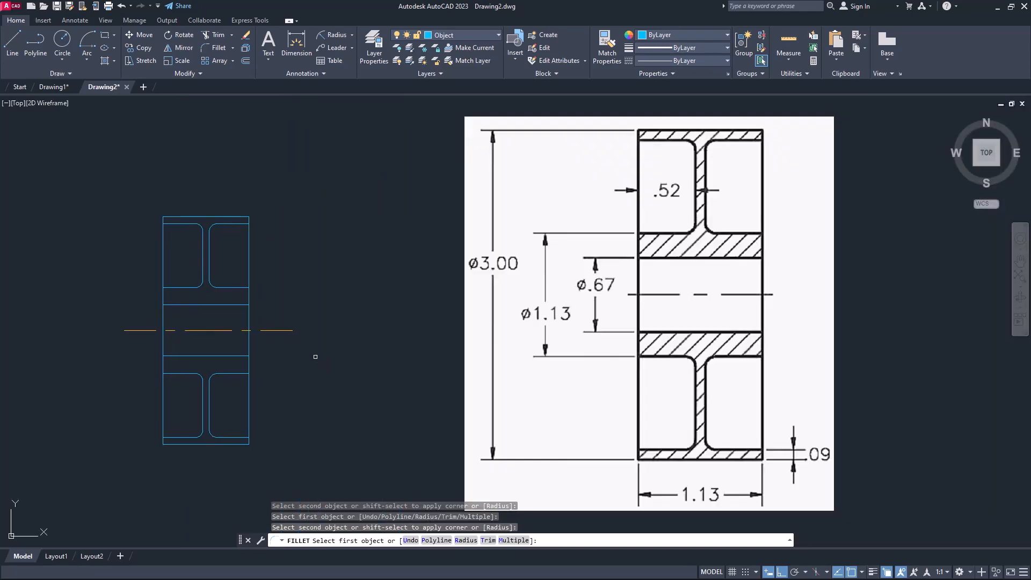
scroll(318, 359, up, 2)
key(Escape)
key(ctrl+s)
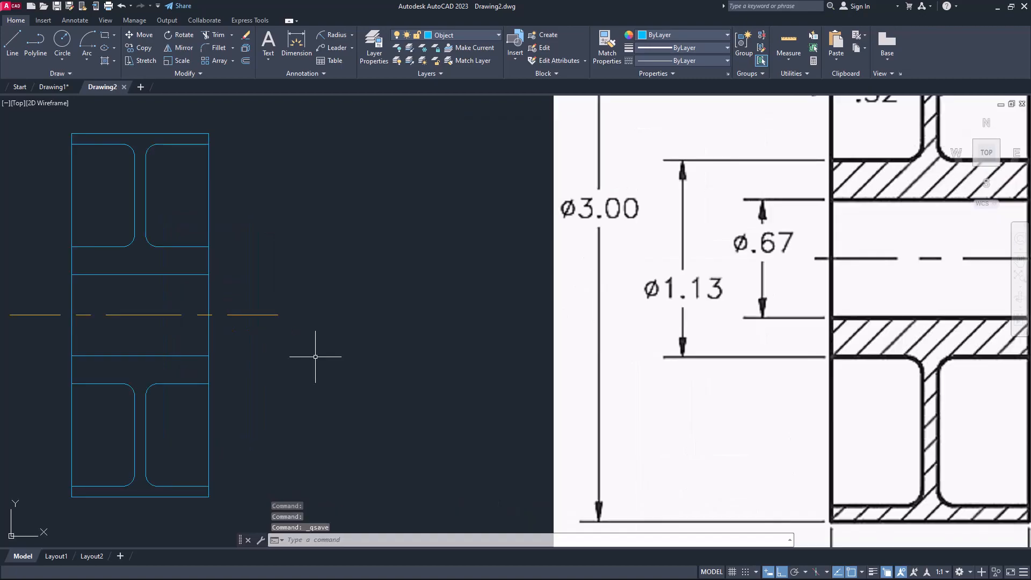
- Shrink the reference image from its lower-right corner to about three quarters size with ortho off, and save the drawing
scroll(323, 357, down, 2)
click(887, 511)
click(822, 513)
click(835, 511)
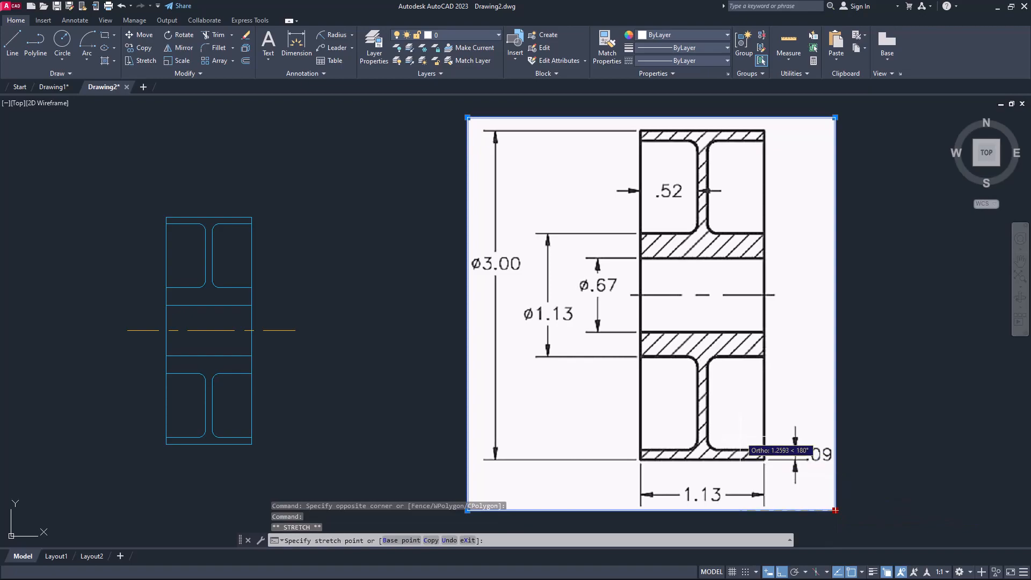
key(F8)
click(750, 419)
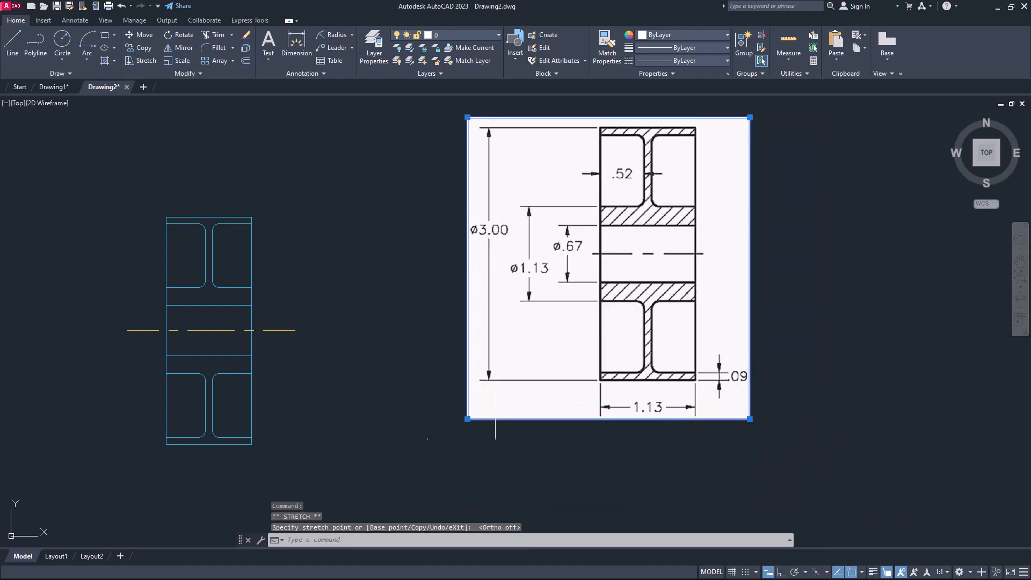
key(Escape)
middle_drag(373, 417, 365, 433)
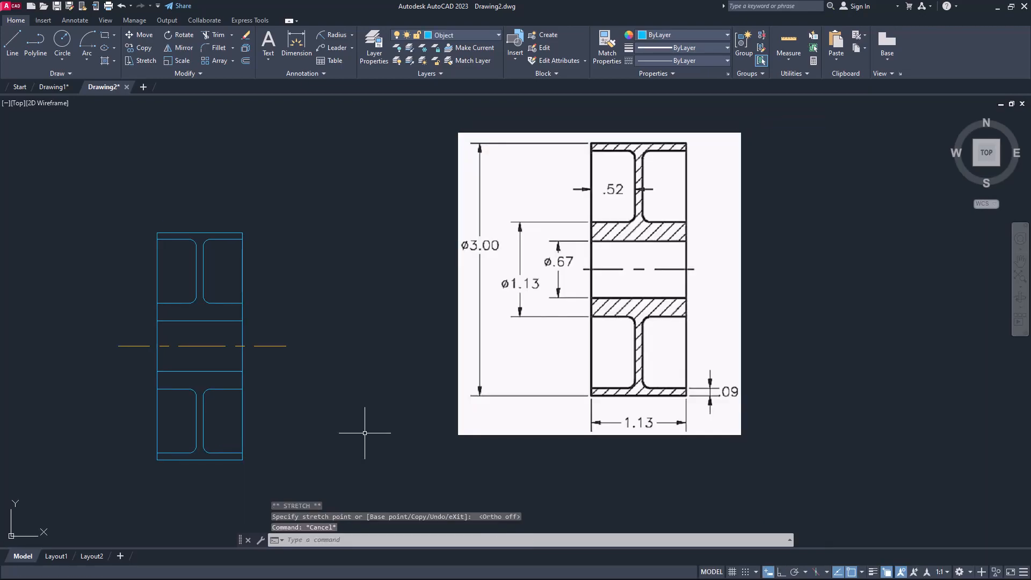
key(ctrl+s)
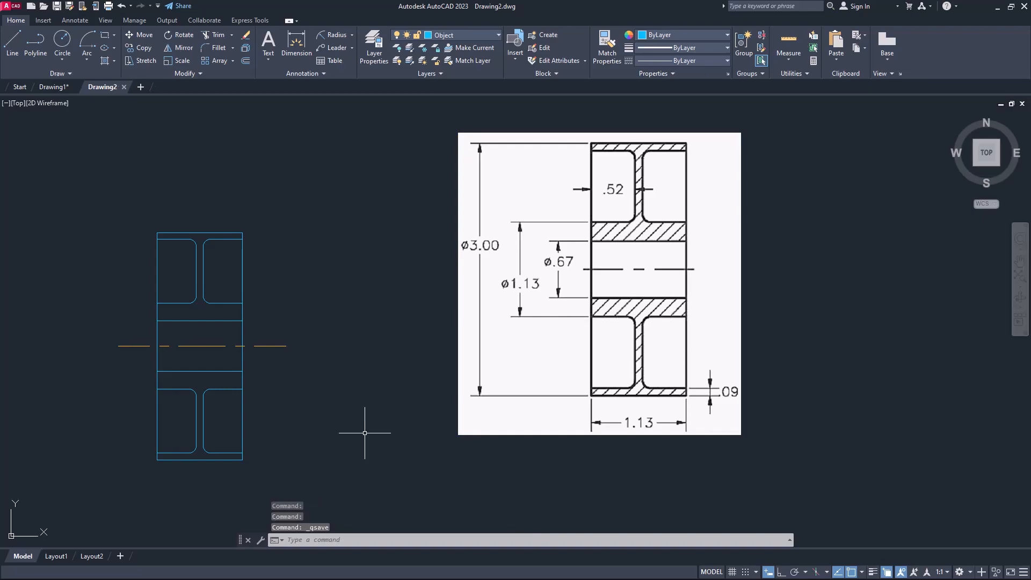
- Make the hatch layer current and hatch the upper and lower cut sections of the wheel by picking internal points
click(449, 31)
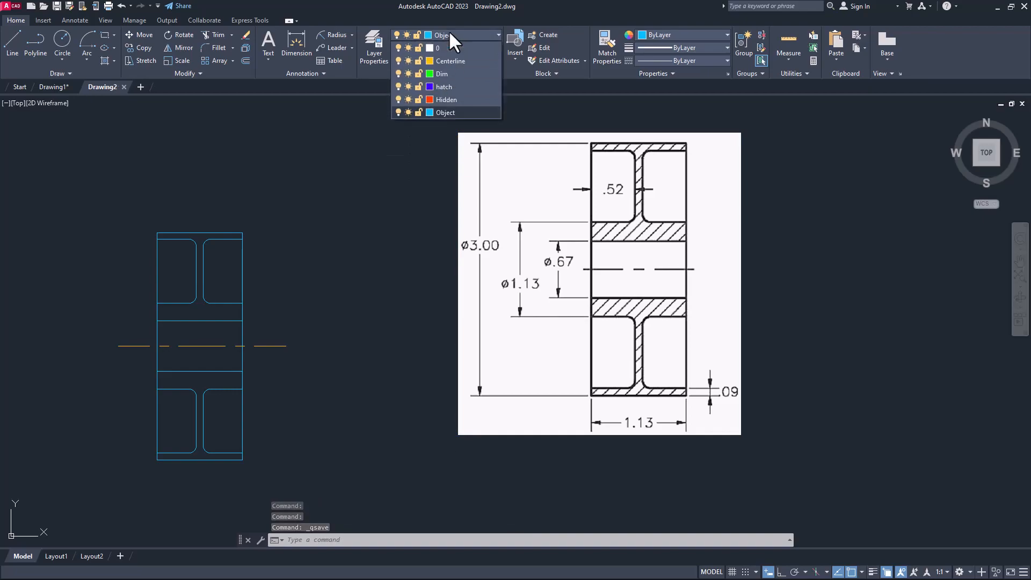
click(446, 86)
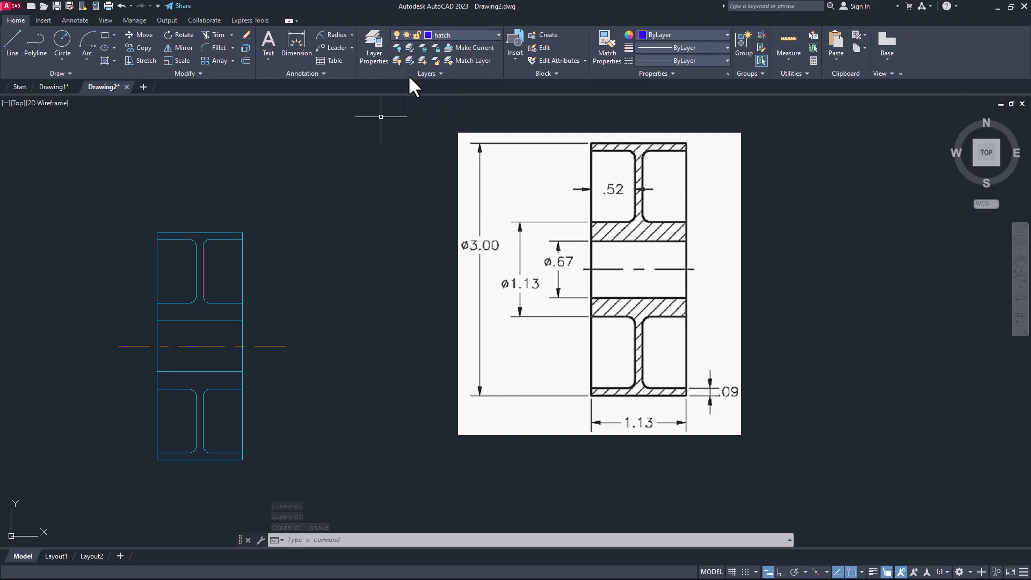
click(104, 62)
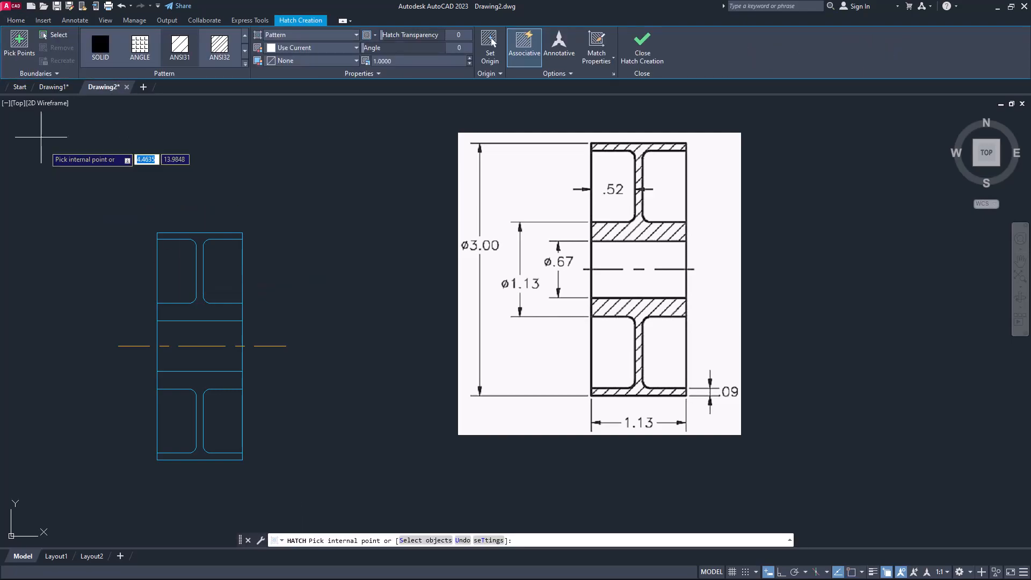
click(18, 52)
scroll(188, 322, up, 4)
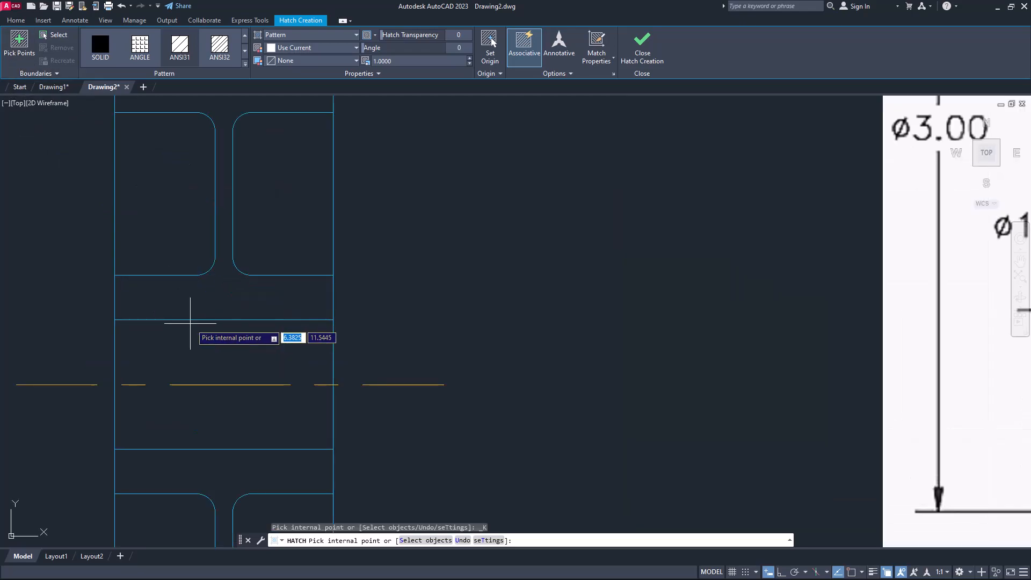
click(217, 298)
scroll(223, 312, down, 5)
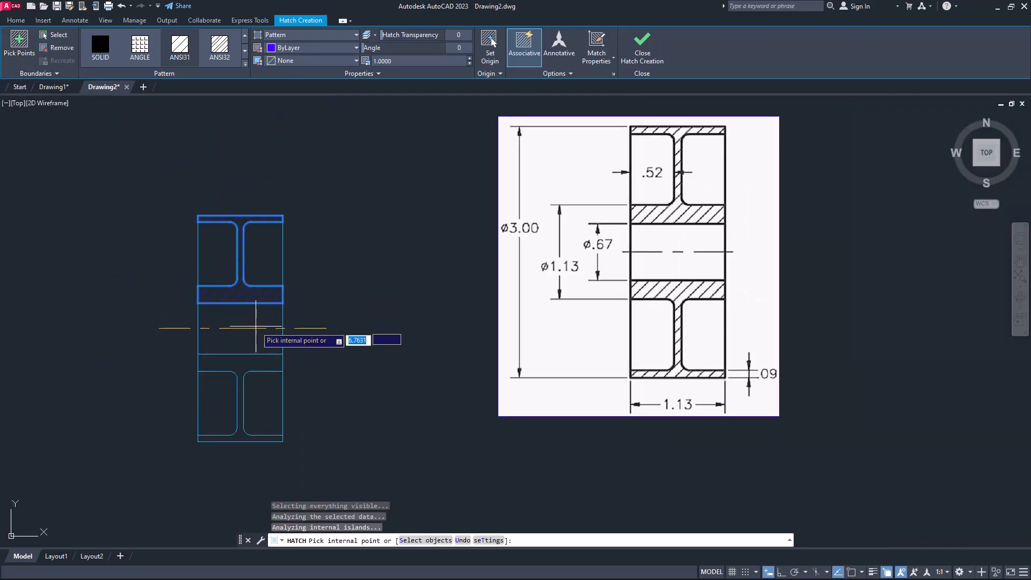
scroll(245, 376, up, 3)
click(243, 370)
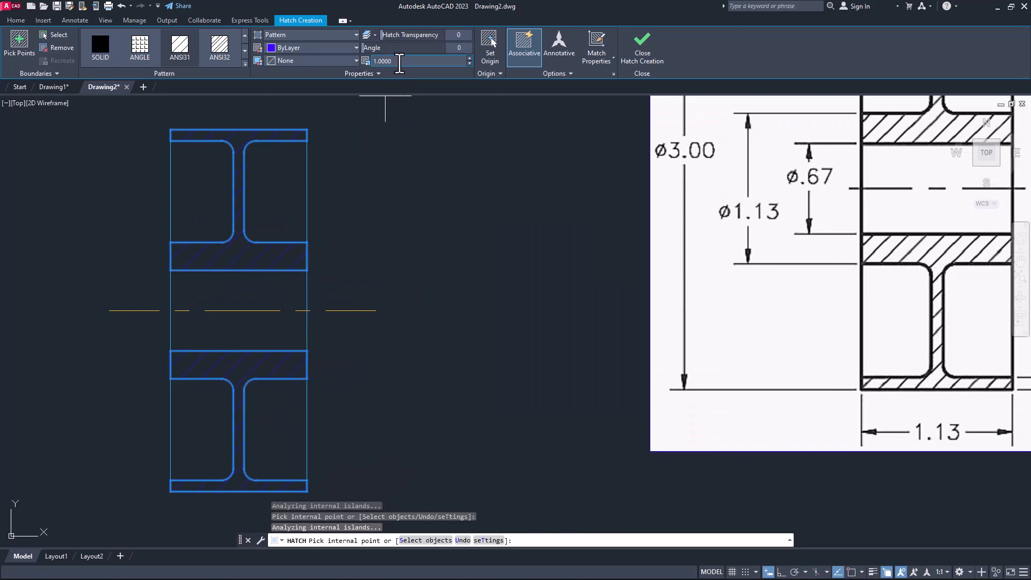
- Set the hatch scale to 0.8 and finish the hatch with its diagonal line pattern
drag(410, 61, 355, 68)
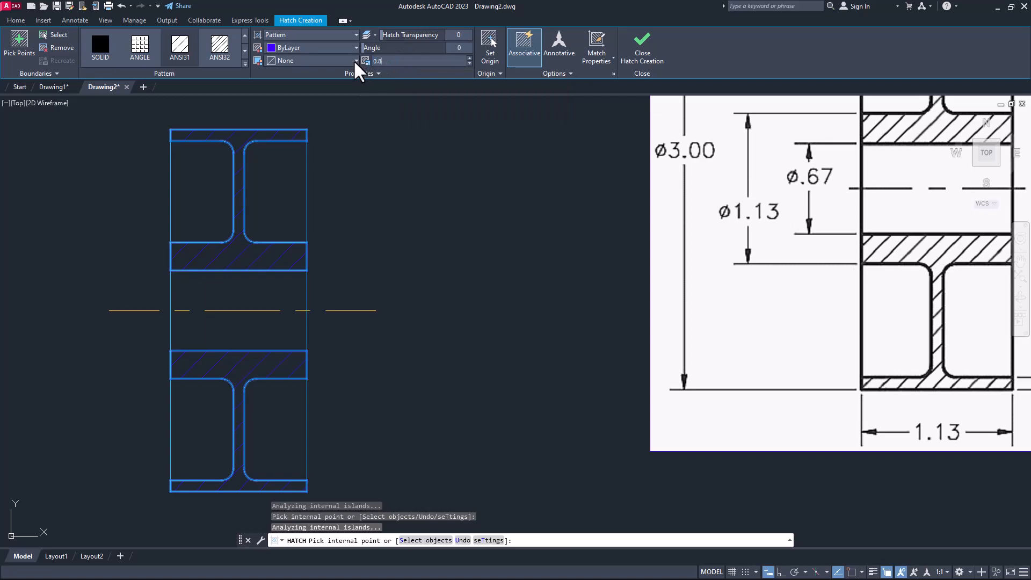
click(101, 45)
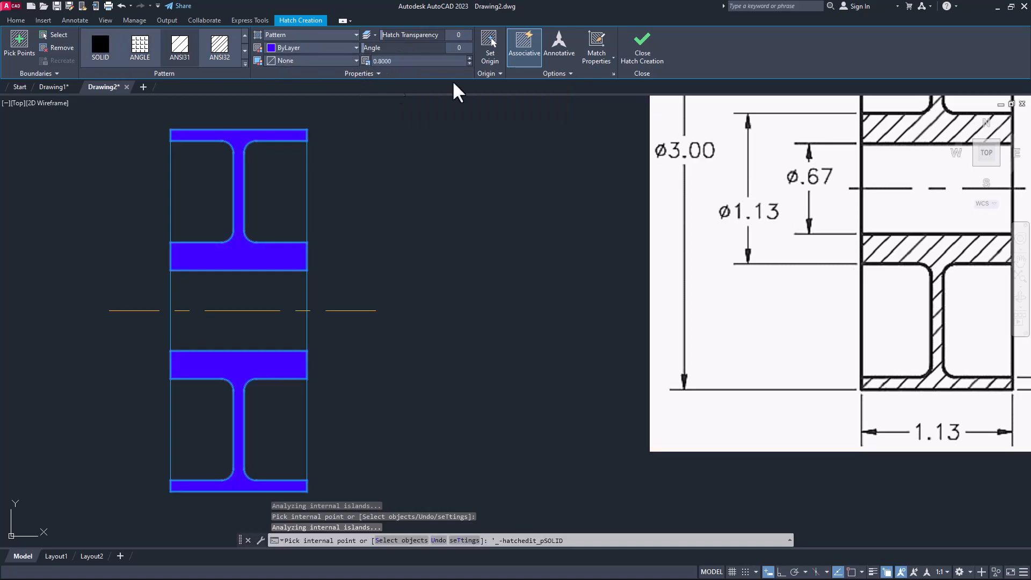
click(643, 51)
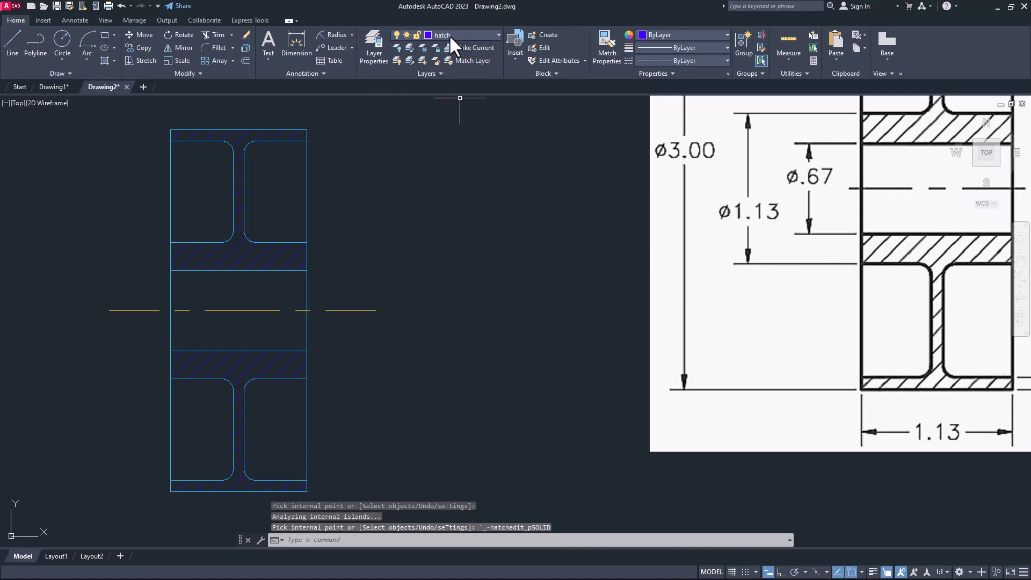
- Change the hatch layer's color to index color 132
click(450, 36)
click(429, 84)
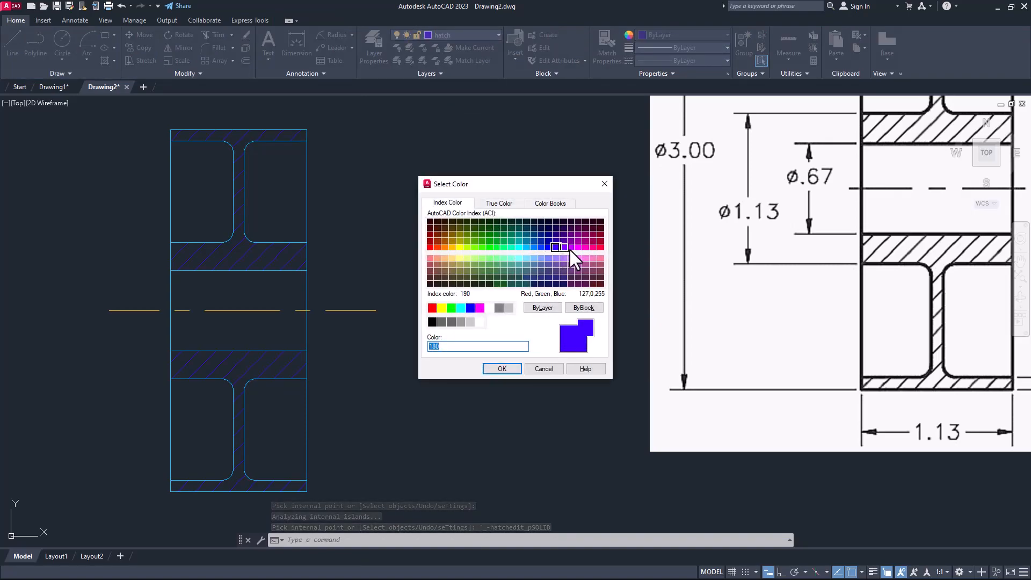
click(520, 241)
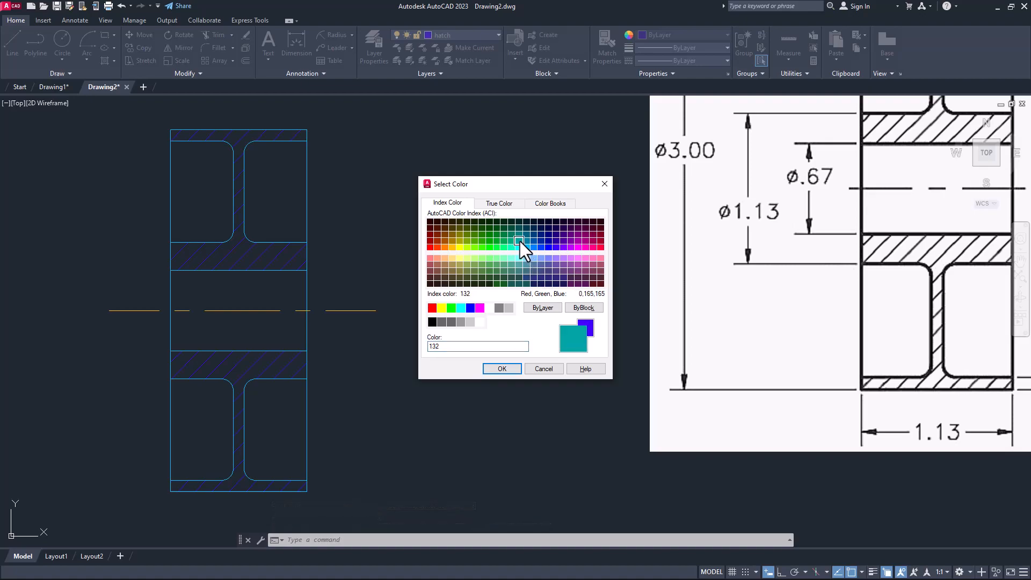
click(502, 369)
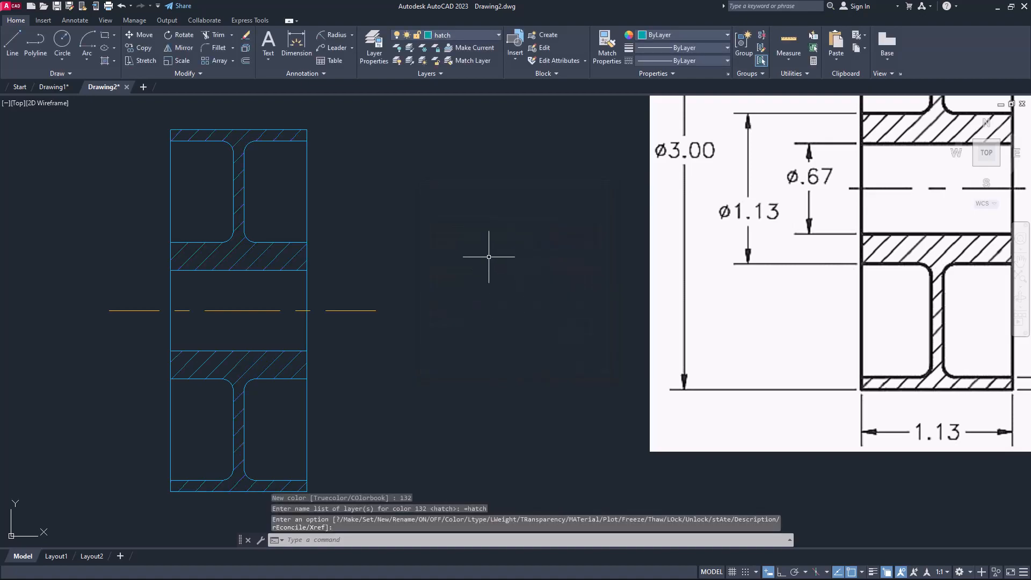
- Save the drawing and turn on lineweight display
scroll(491, 256, down, 3)
mouse_move(470, 294)
middle_down()
mouse_move(371, 360)
mouse_move(343, 337)
middle_up()
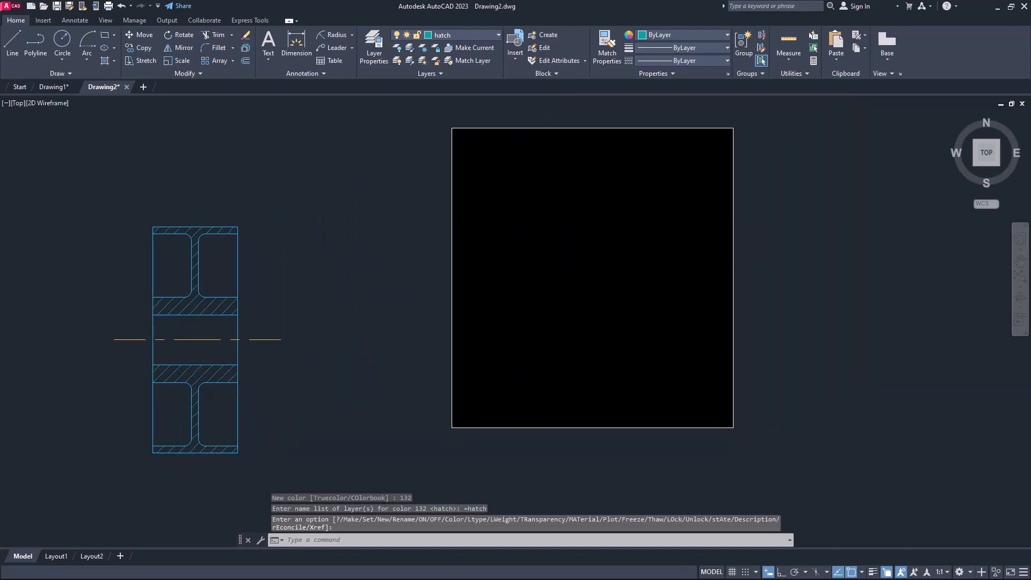
key(ctrl+s)
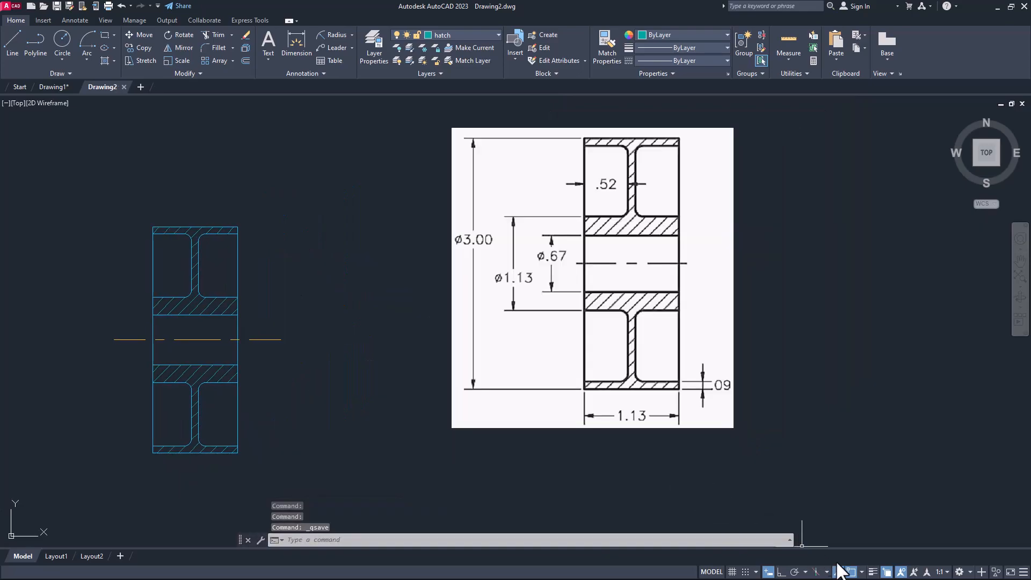
key(ctrl+s)
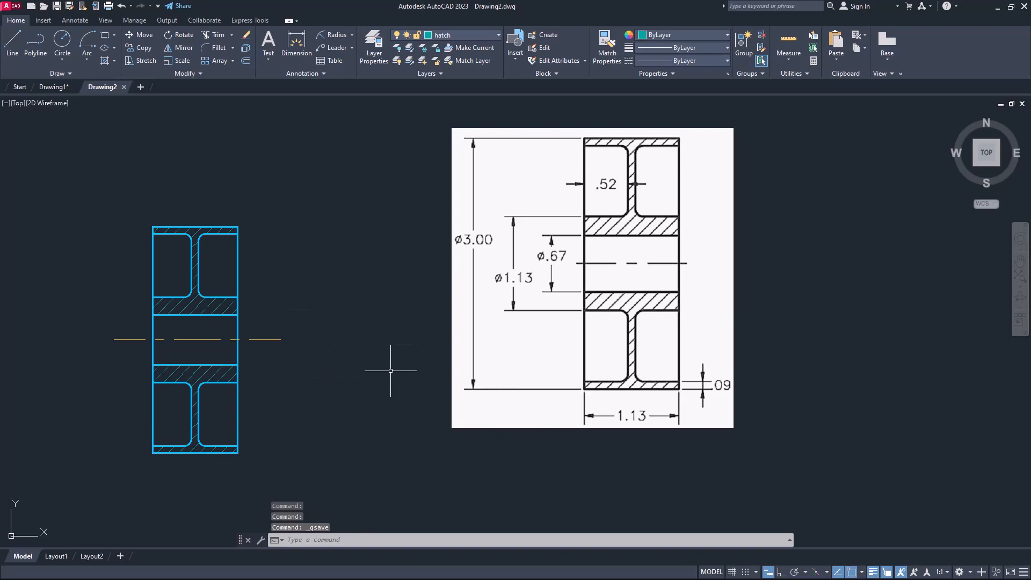
- Make the Dim layer current and add a linear dimension for the wheel's overall width above its top edge
click(449, 35)
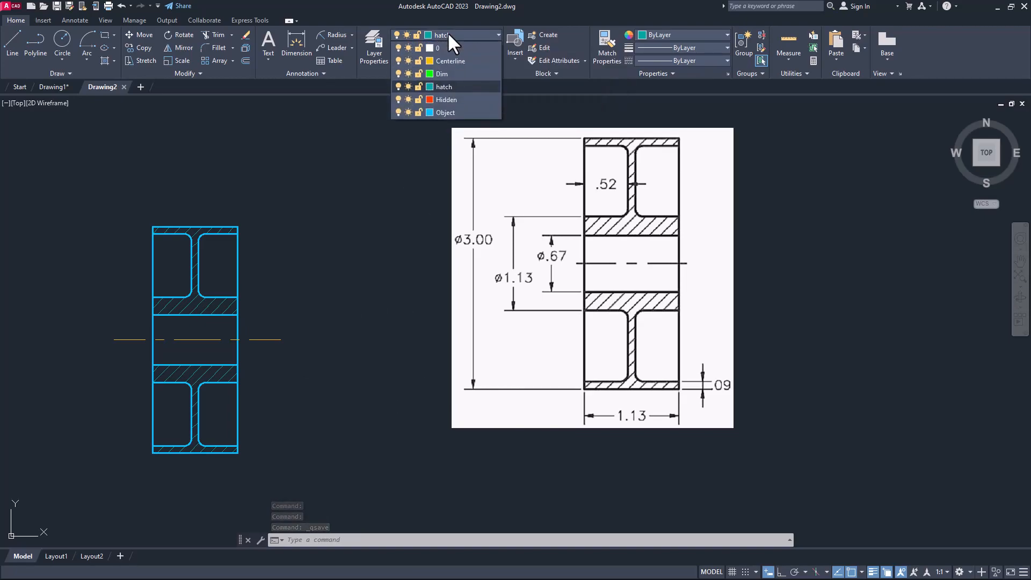
click(447, 75)
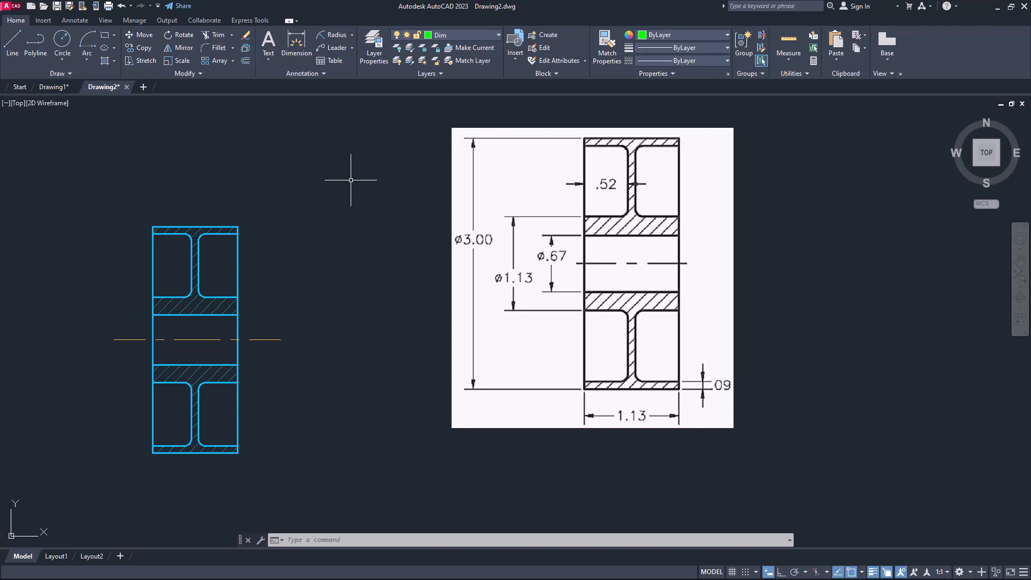
click(351, 34)
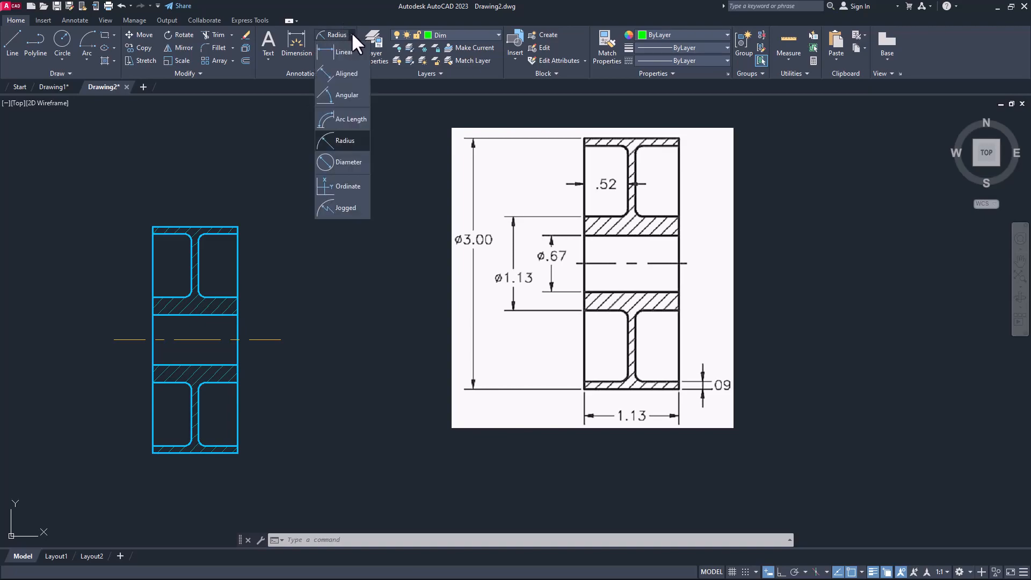
click(335, 76)
click(152, 227)
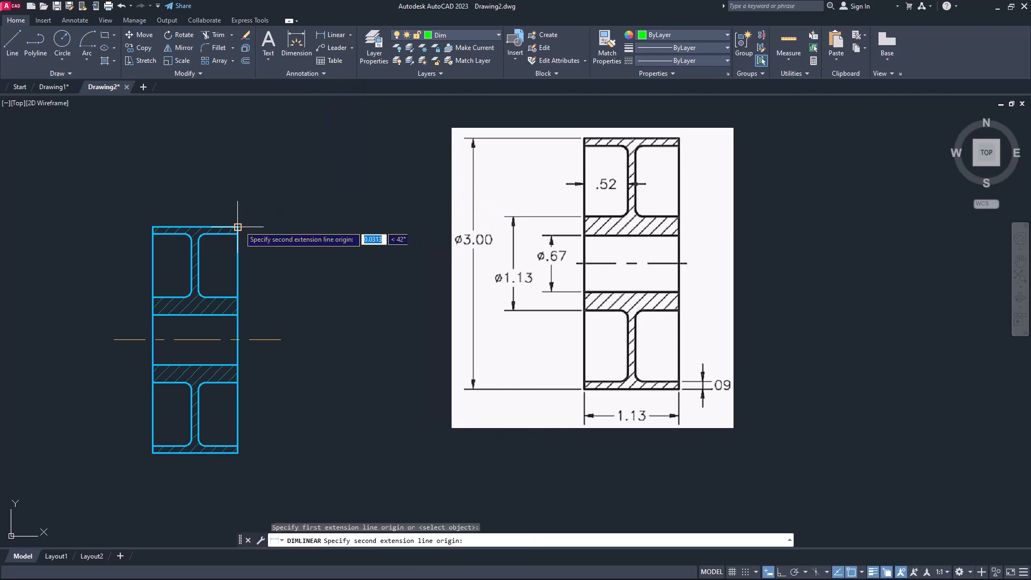
click(238, 227)
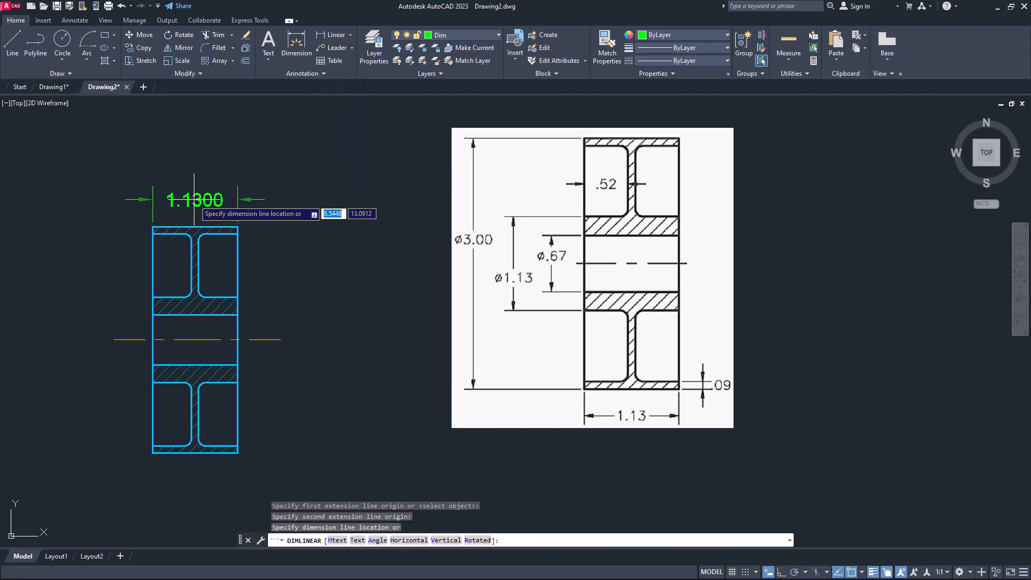
click(194, 199)
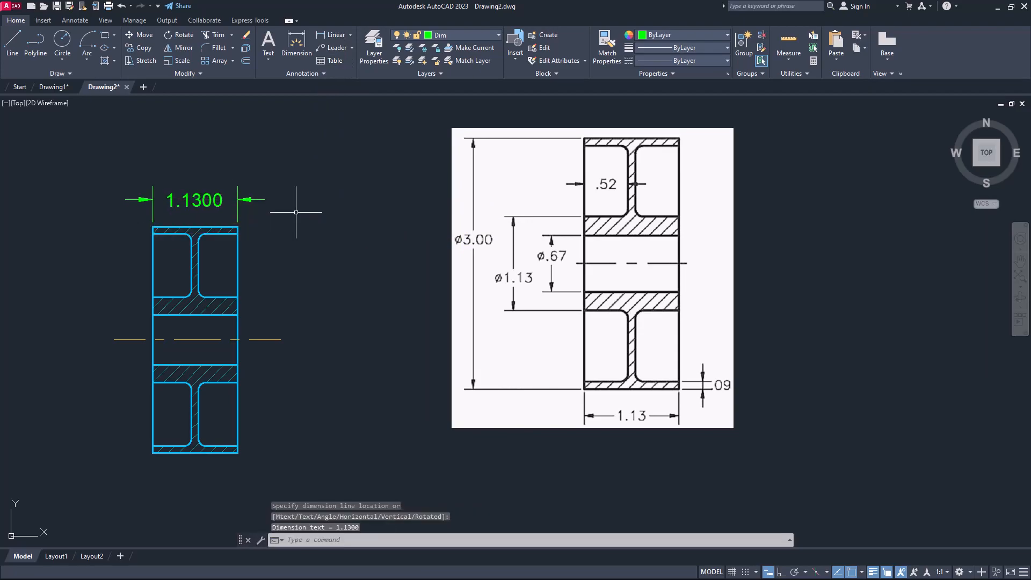
- Modify the Standard dimension style to a linear precision of 0.00 and set it as the current style
text(d)
key(Return)
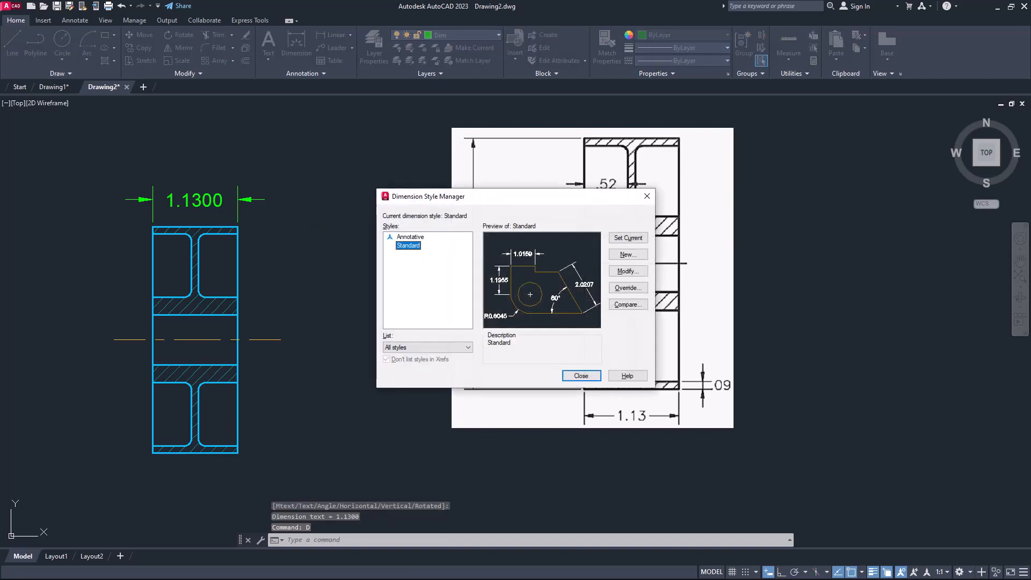
click(625, 271)
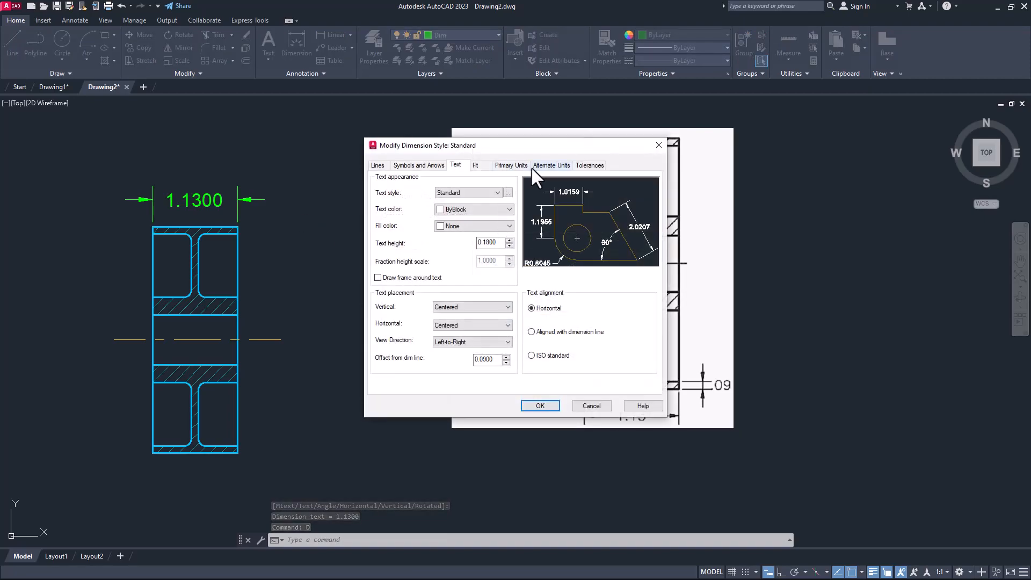
click(513, 166)
click(510, 203)
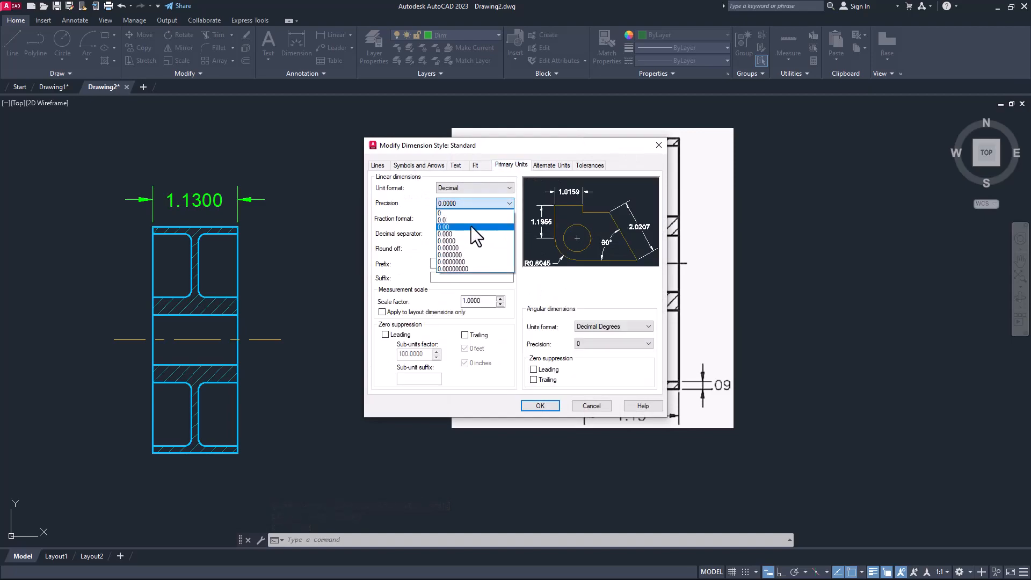
click(472, 227)
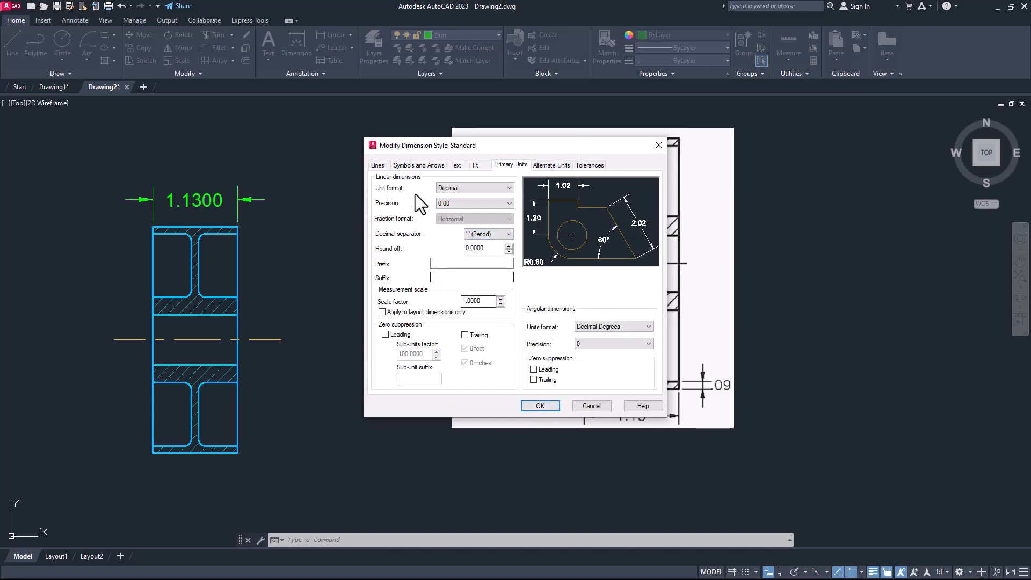
click(408, 166)
click(454, 166)
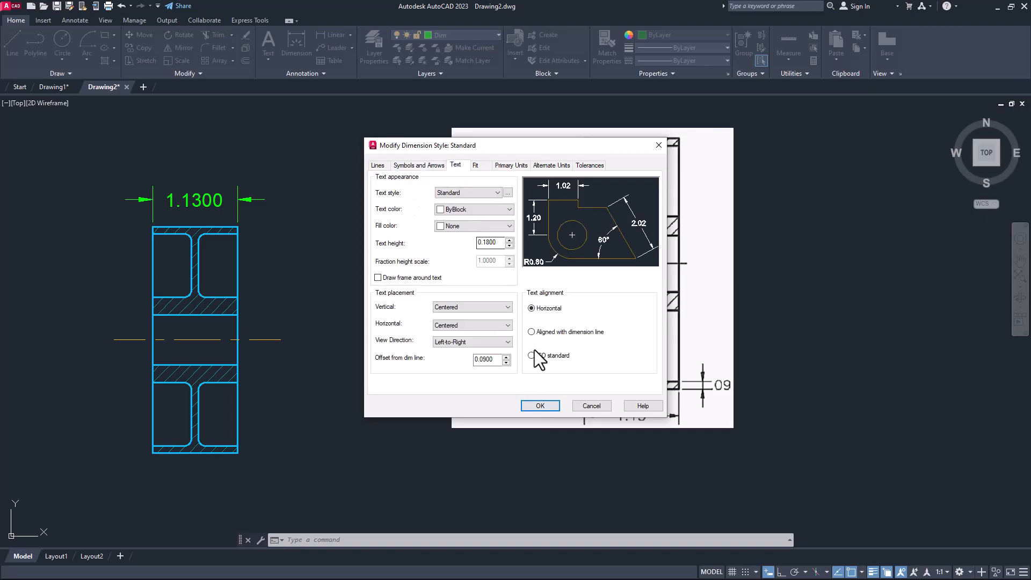
click(539, 404)
click(623, 241)
click(581, 376)
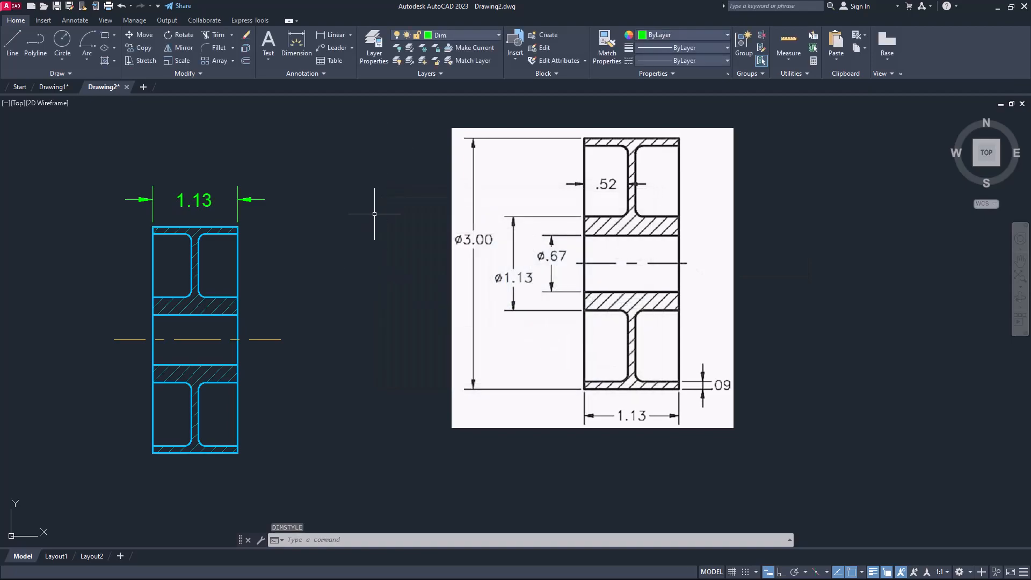
- Add a vertical linear dimension for the wheel's overall height, placed to the right of the section
click(321, 35)
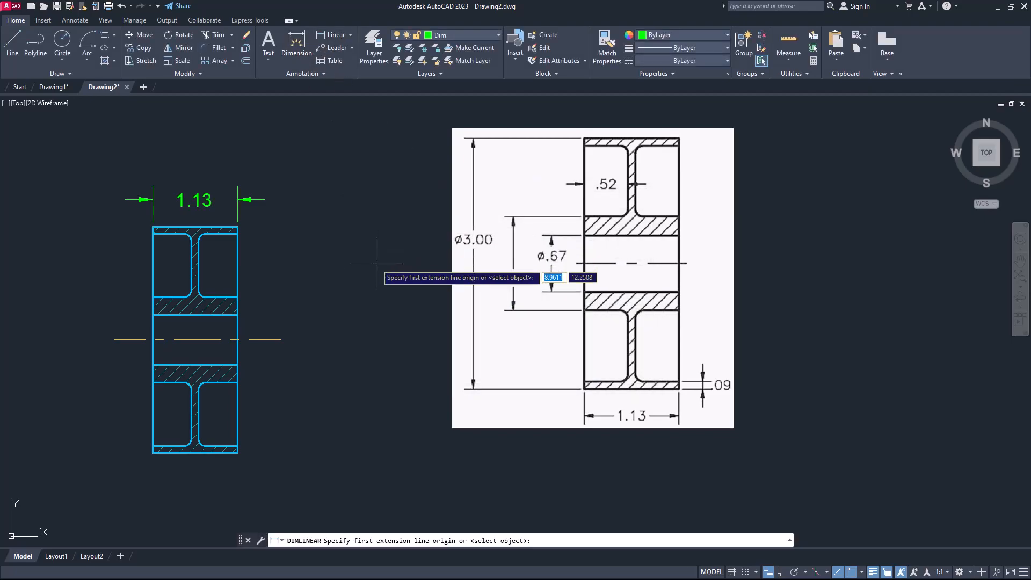
click(238, 227)
click(238, 453)
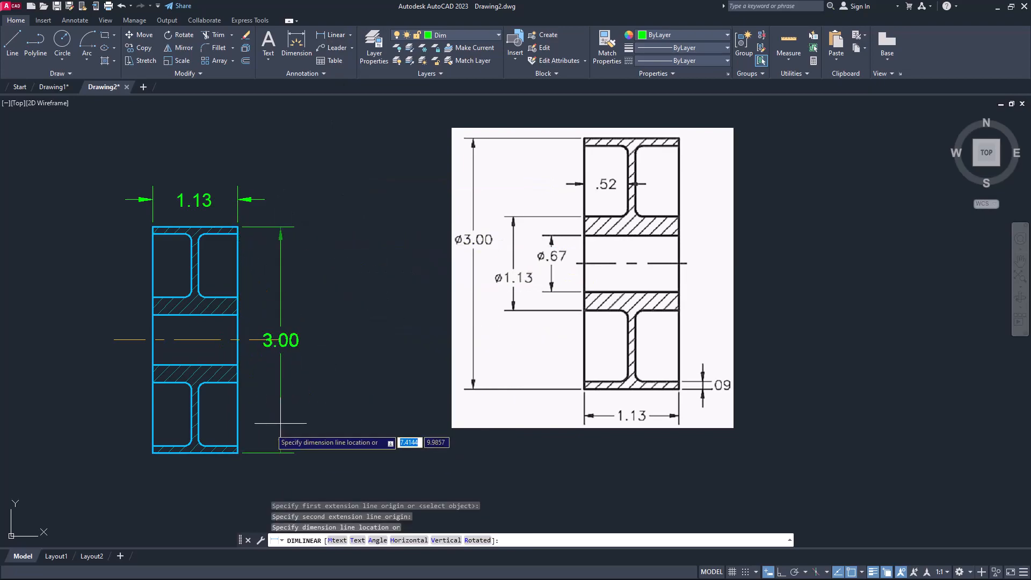
click(321, 405)
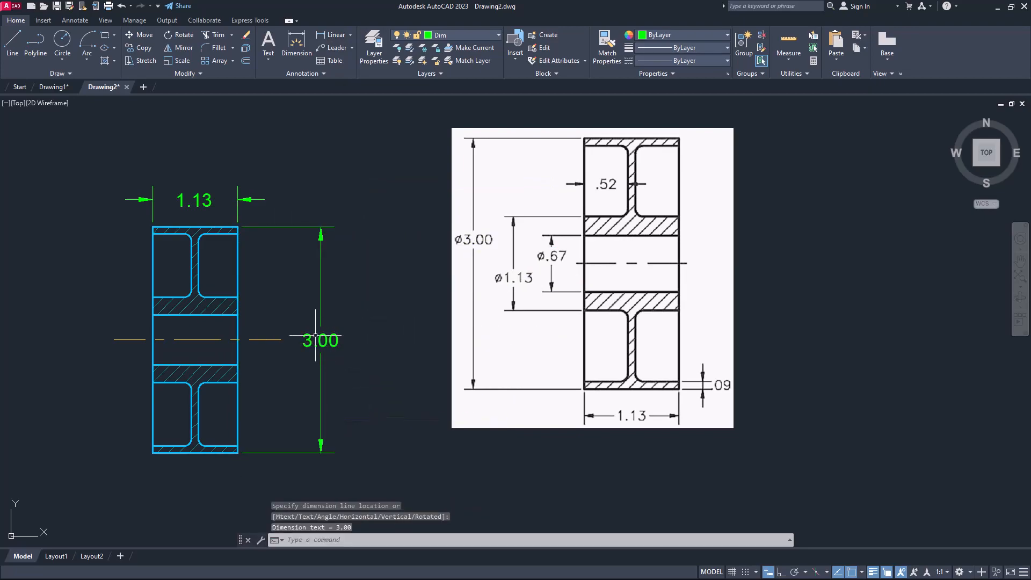
- Insert a diameter symbol before the value in the overall height dimension's text
click(334, 338)
click(317, 334)
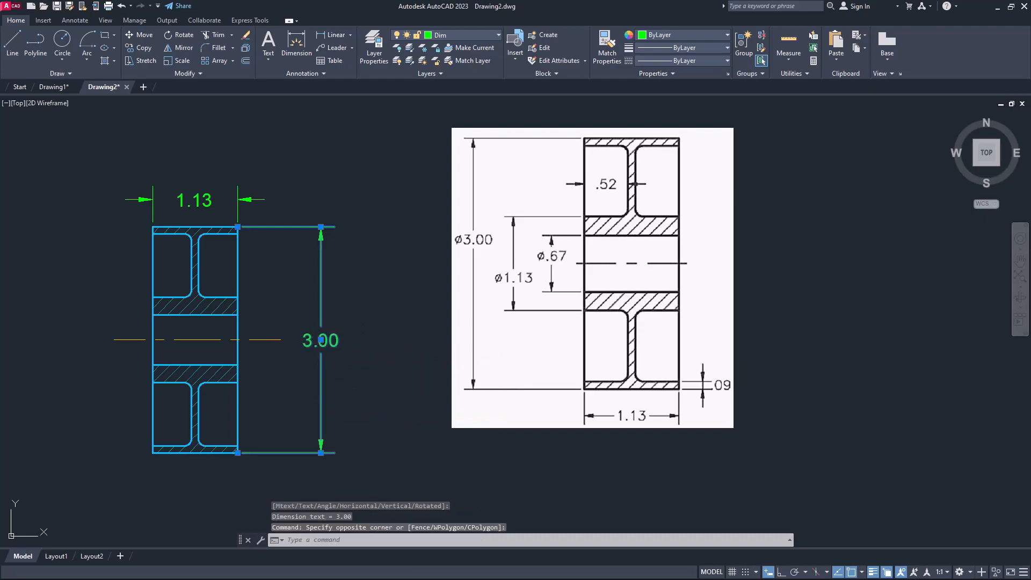
double_click(320, 340)
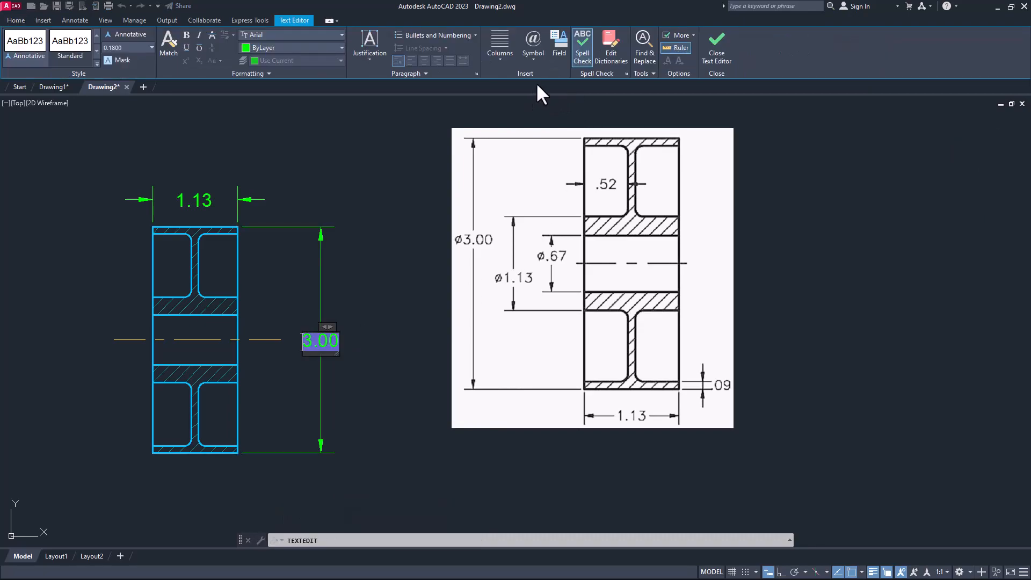
click(535, 63)
click(539, 100)
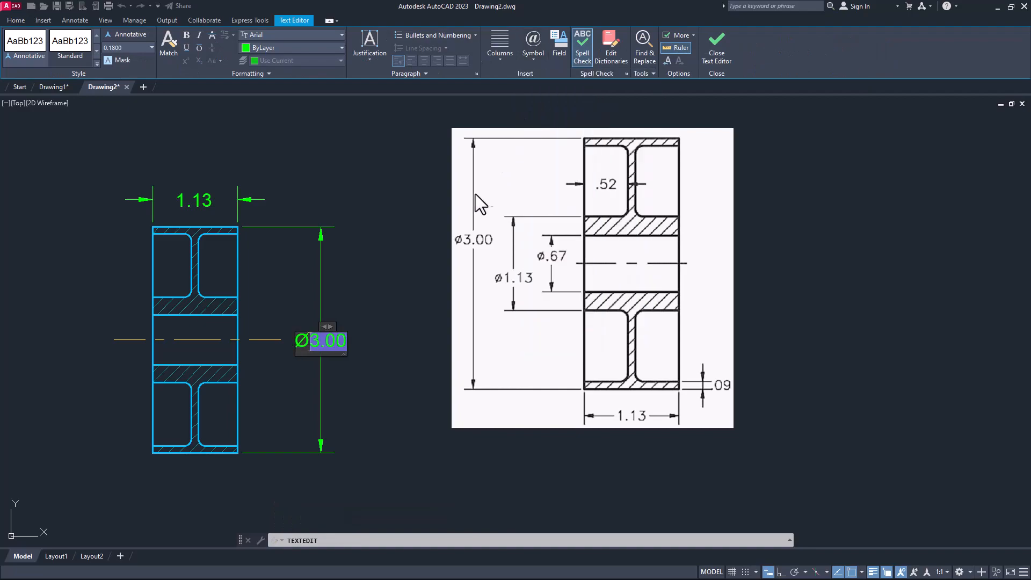
click(717, 46)
key(Escape)
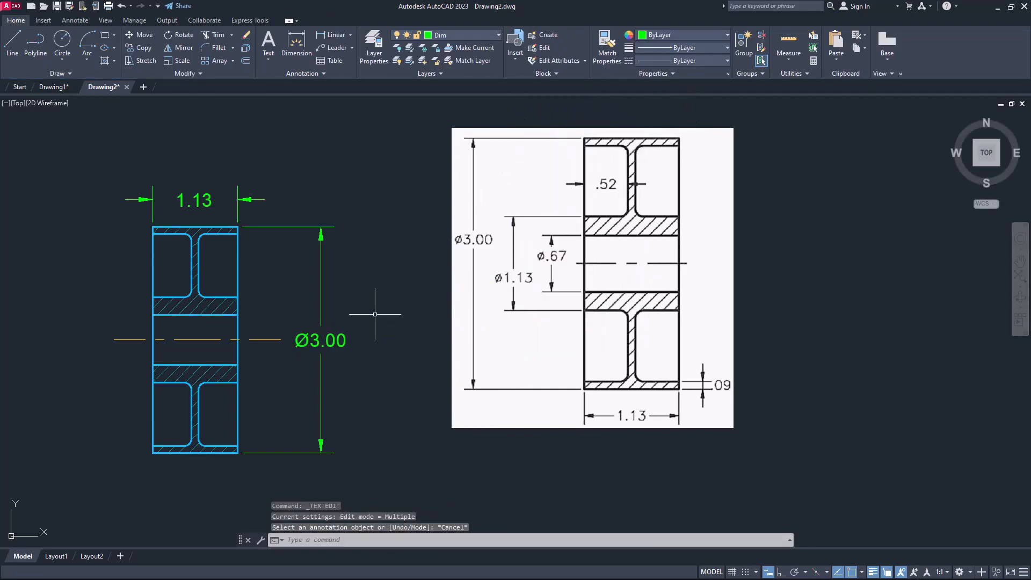
- Add a vertical linear dimension for the hub's outer diameter, placed to the left of the wheel section
click(335, 36)
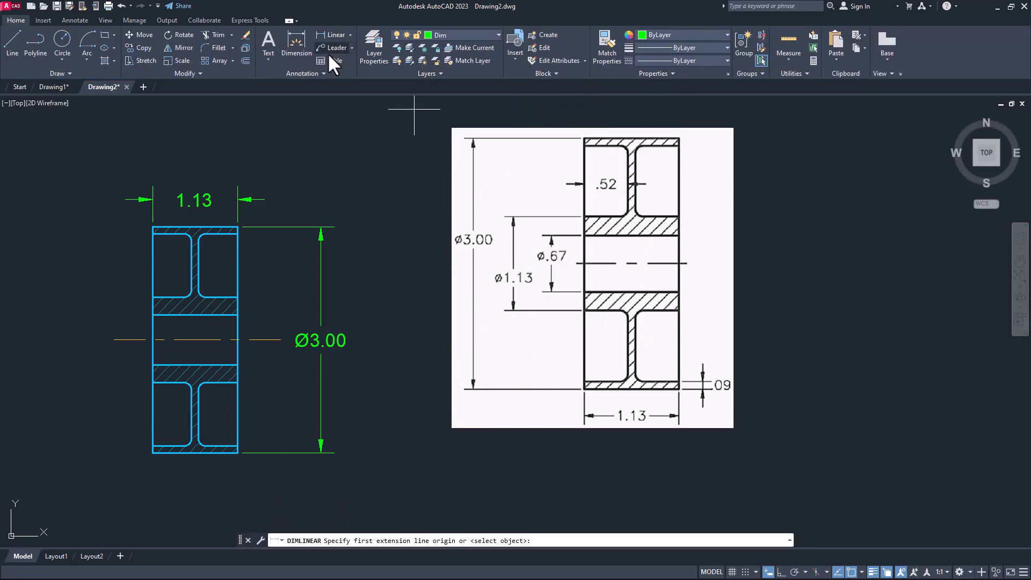
click(153, 297)
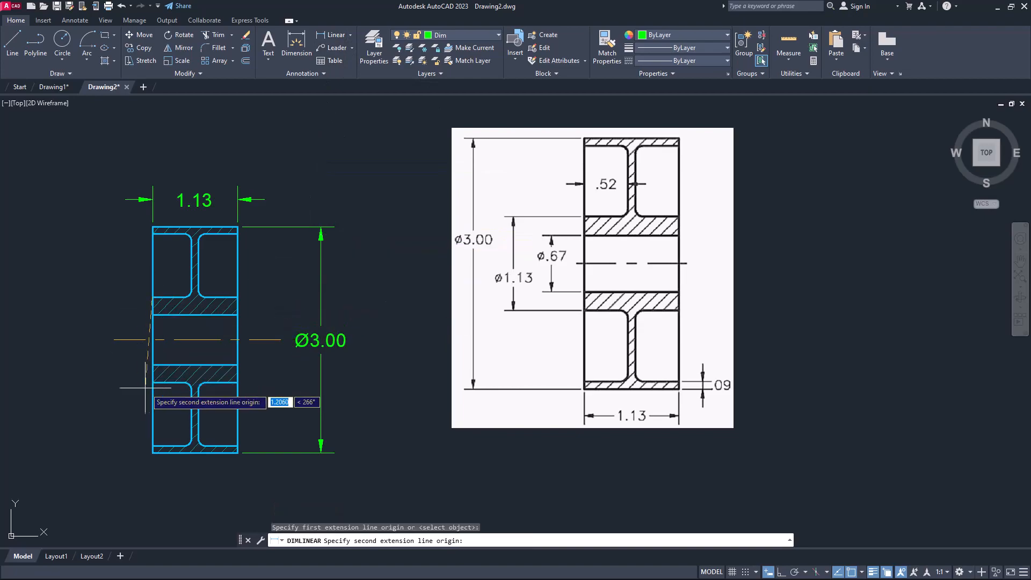
click(152, 369)
click(91, 369)
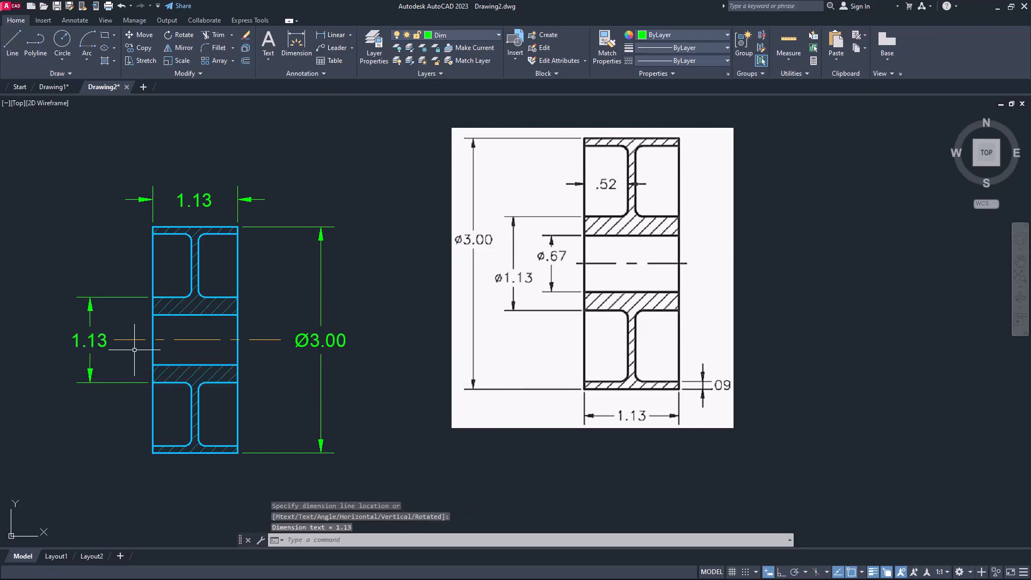
- Add a vertical linear dimension for the bore between the section's left face and the hub diameter dimension
key(Return)
click(152, 315)
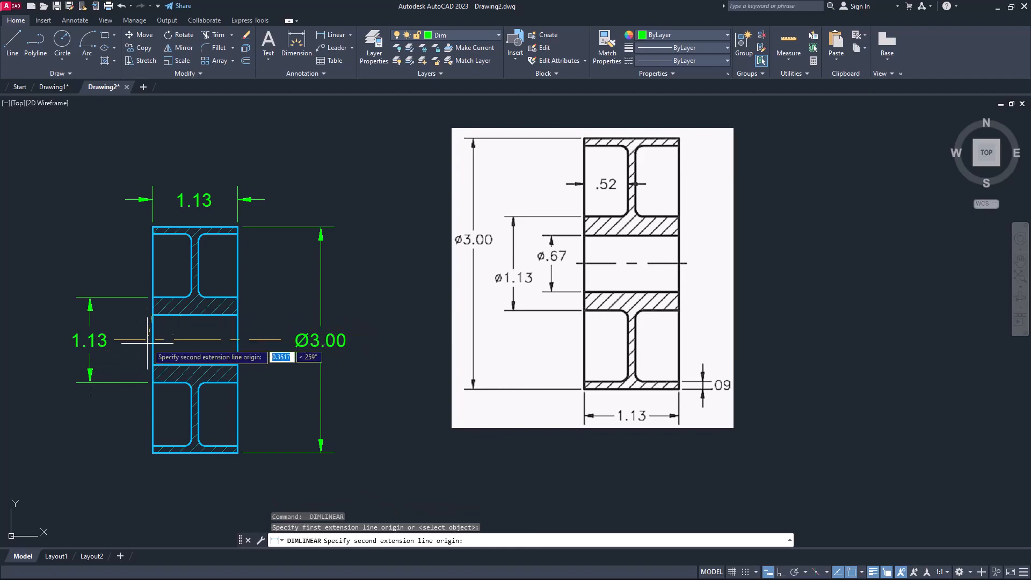
click(153, 365)
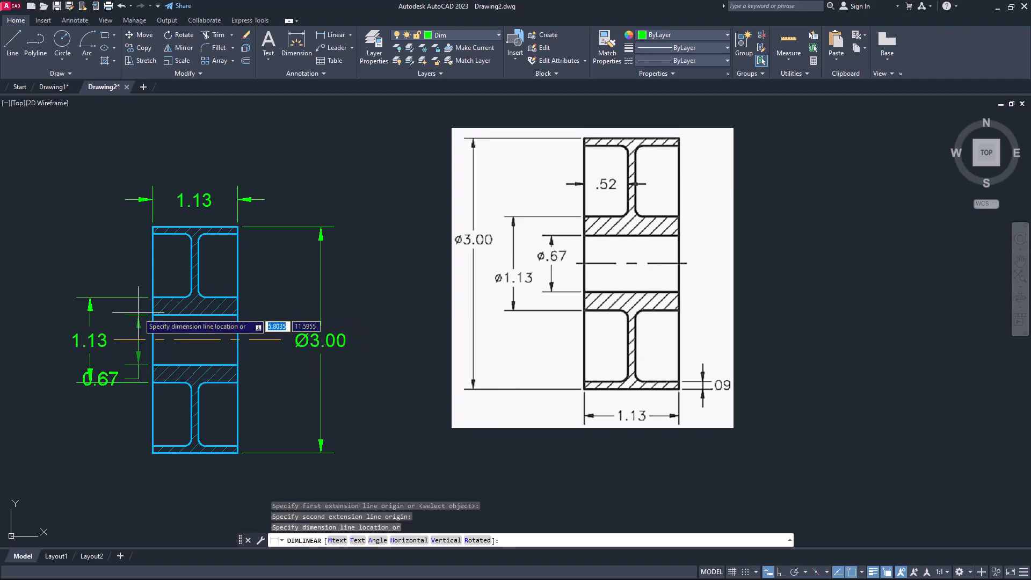
click(139, 353)
key(Escape)
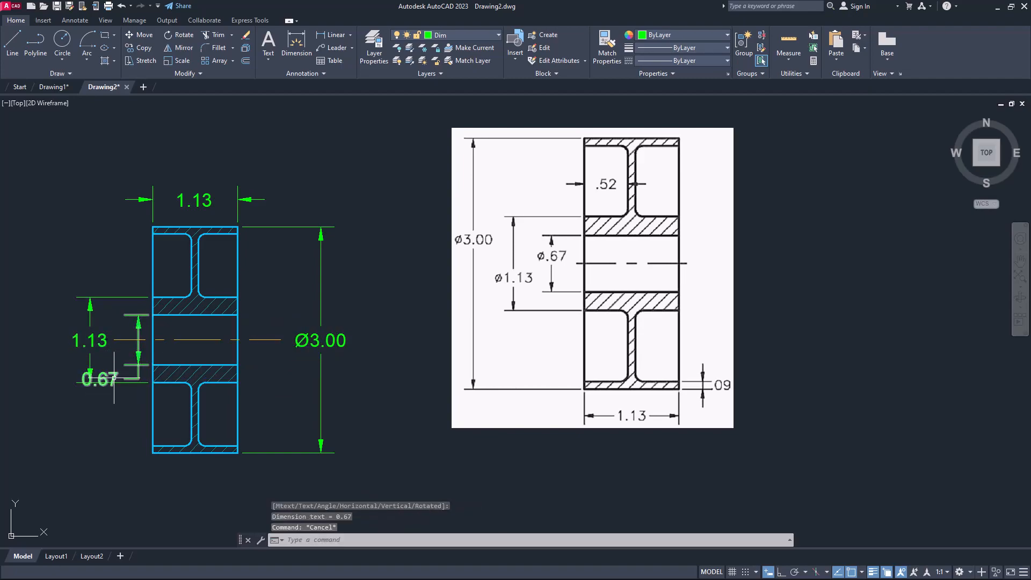
click(115, 375)
click(101, 379)
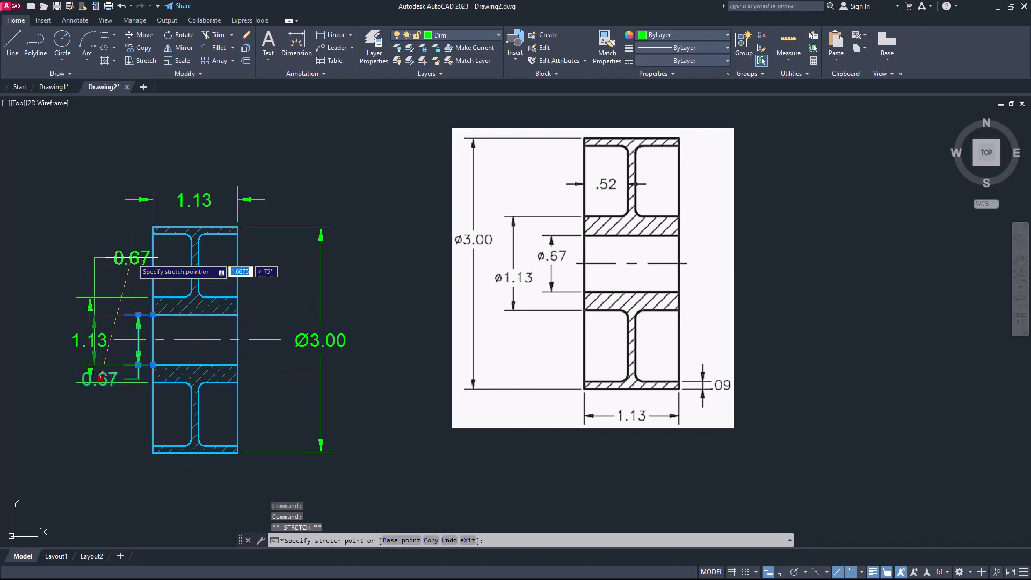
key(Escape)
- Save the drawing and move the hub's outer diameter dimension farther left, away from the section
scroll(124, 340, up, 4)
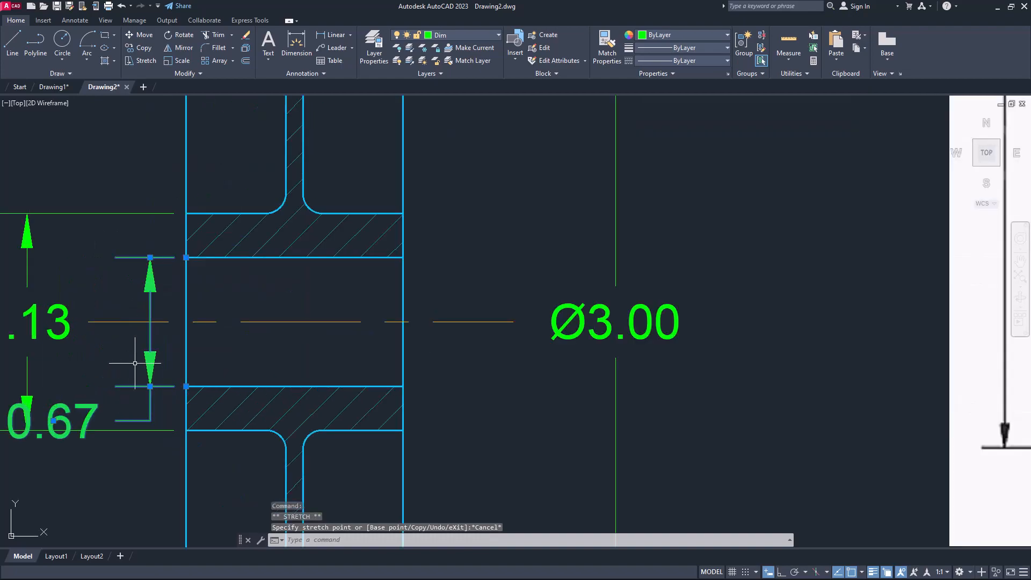
scroll(123, 340, down, 2)
key(ctrl+s)
click(80, 355)
click(73, 340)
click(70, 339)
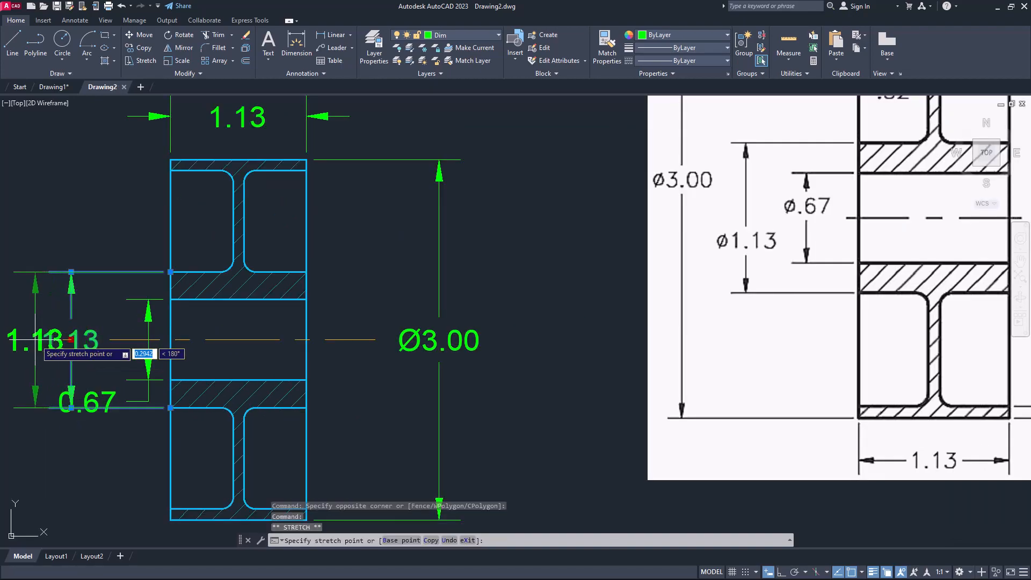
middle_drag(71, 340, 141, 340)
key(Escape)
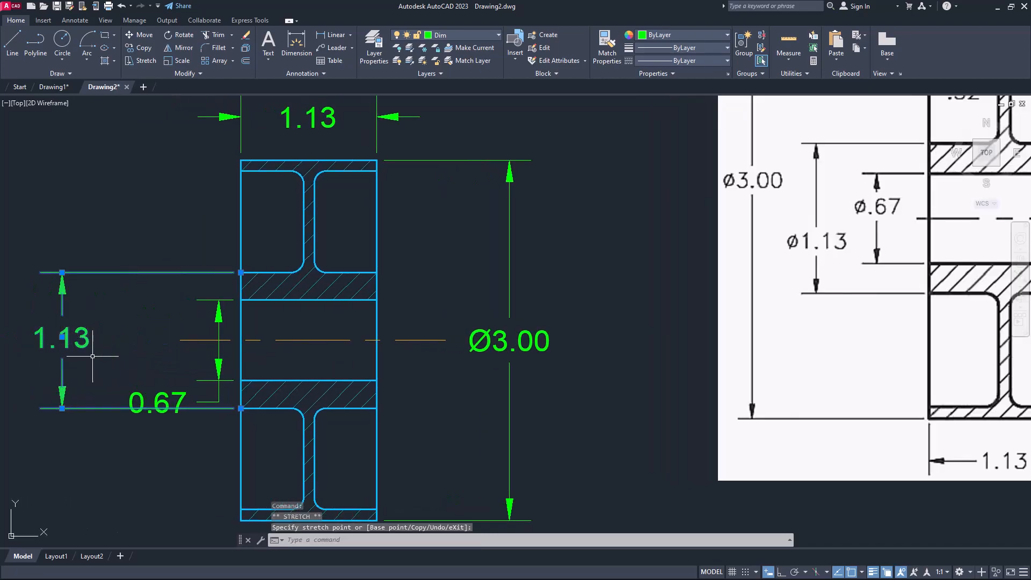
- Move the bore dimension's text onto the centerline, between its extension lines and right of the hub diameter dimension
click(157, 410)
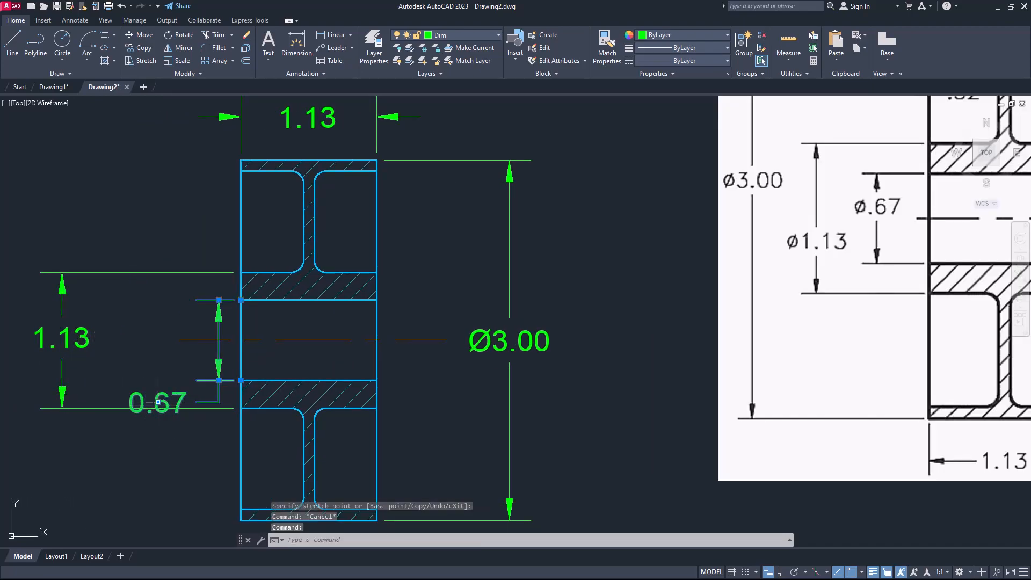
click(159, 402)
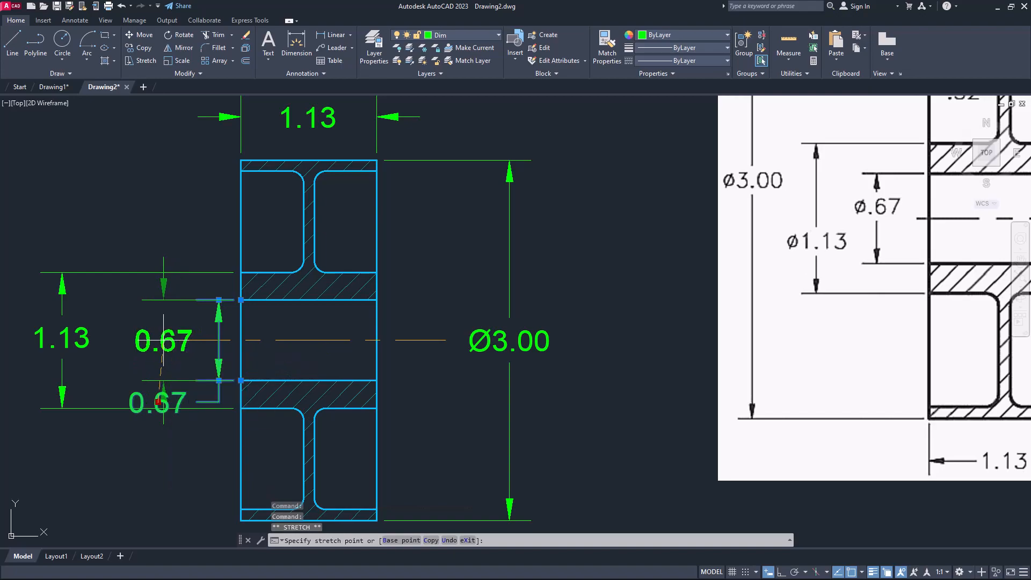
click(164, 341)
key(Escape)
- Insert a diameter symbol before the value in the bore dimension's text and save the drawing
scroll(295, 357, down, 2)
middle_drag(306, 361, 238, 367)
click(143, 352)
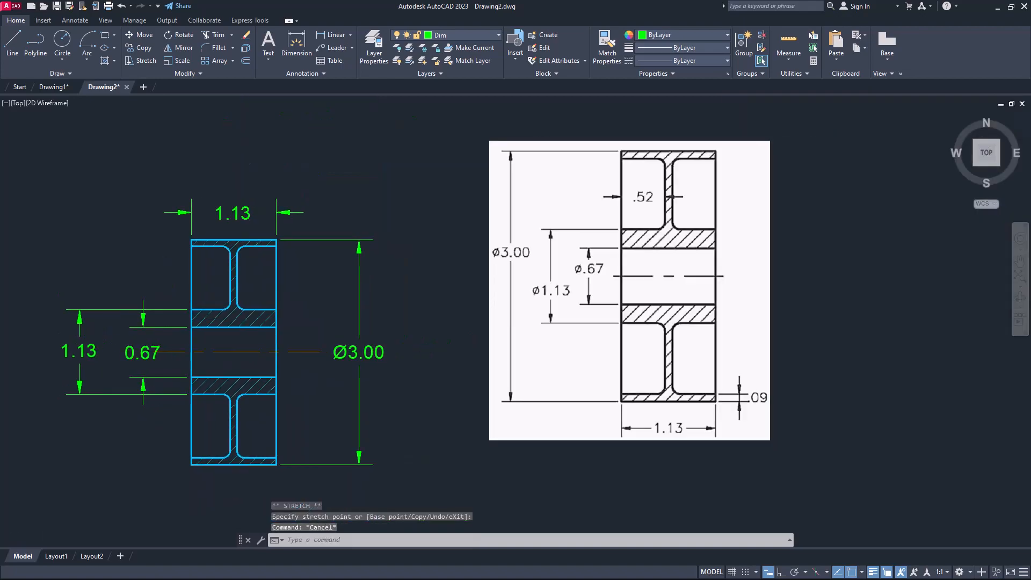
double_click(143, 352)
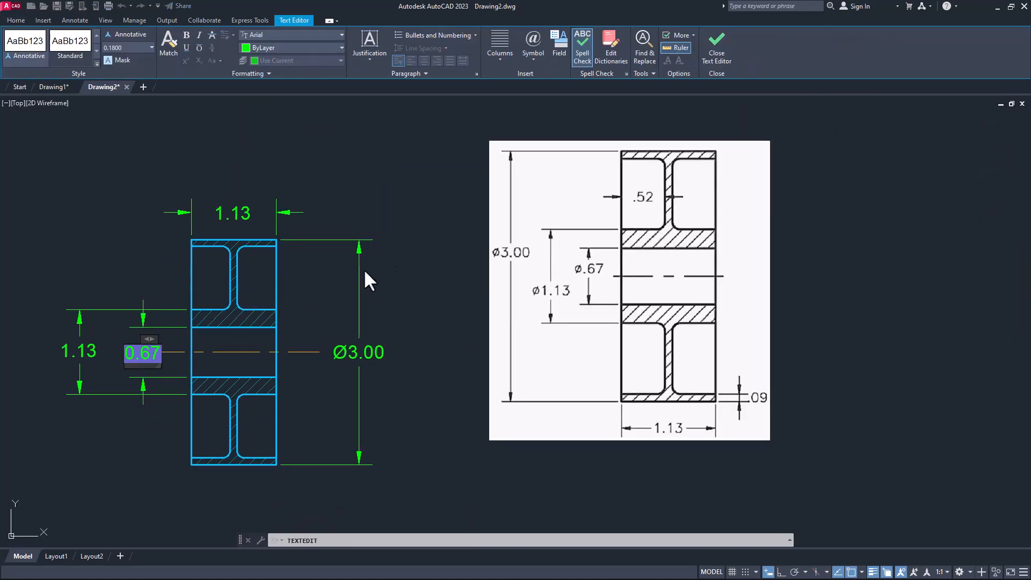
click(531, 53)
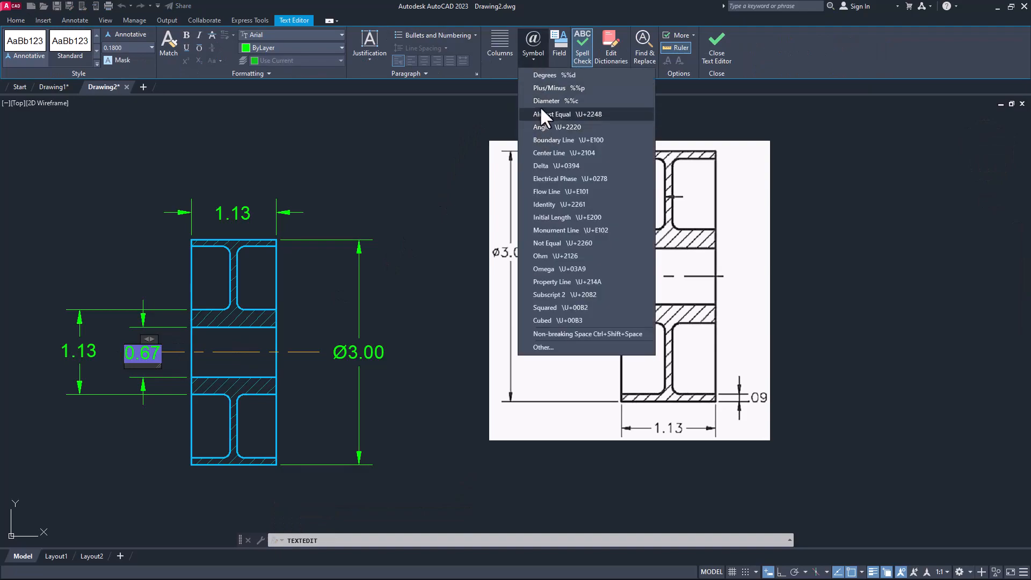
click(539, 107)
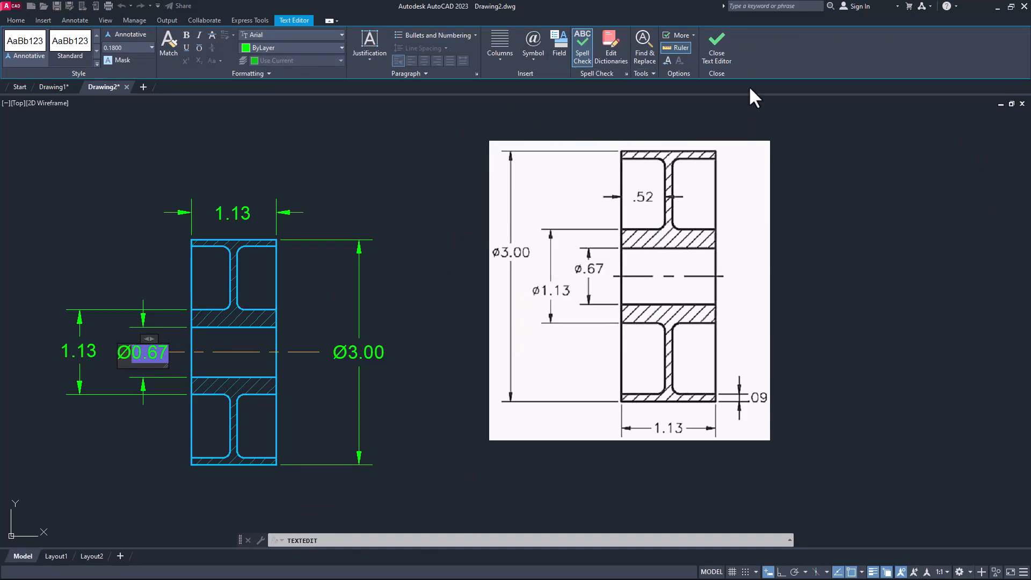
click(716, 46)
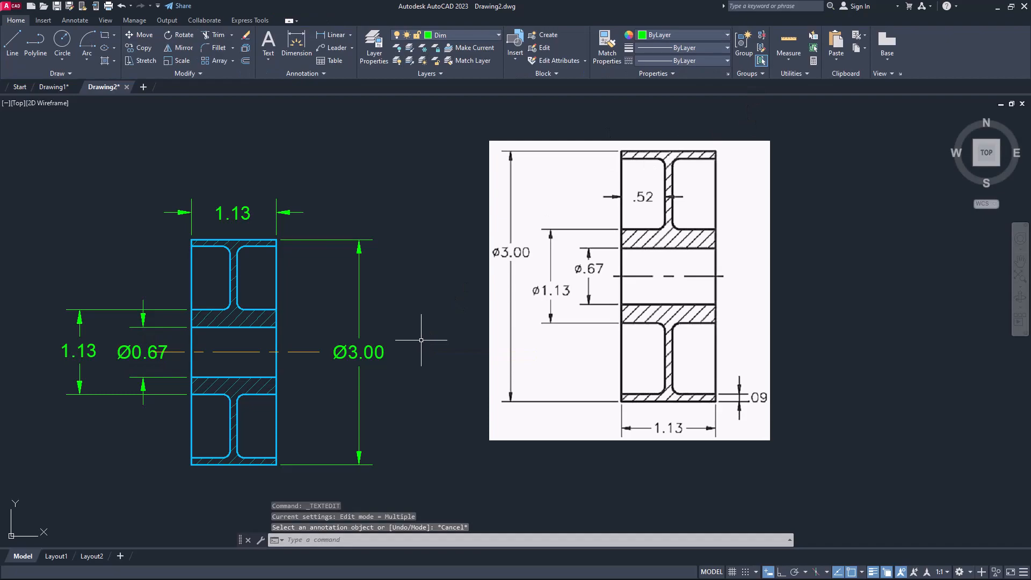
key(ctrl+s)
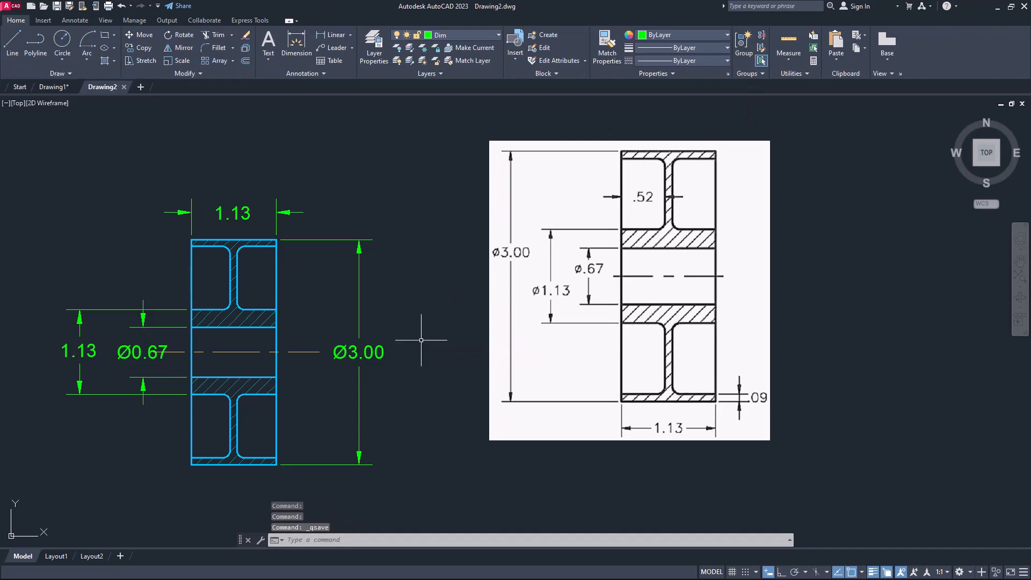
- Add a horizontal linear dimension from the wheel's left face to the web, placed across the upper left recess
click(338, 36)
click(192, 310)
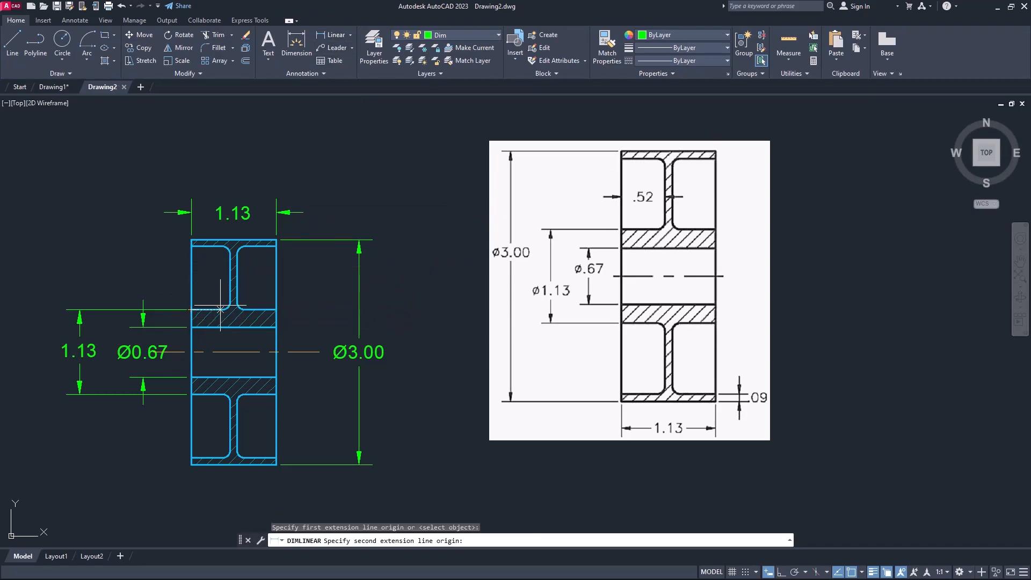
click(231, 309)
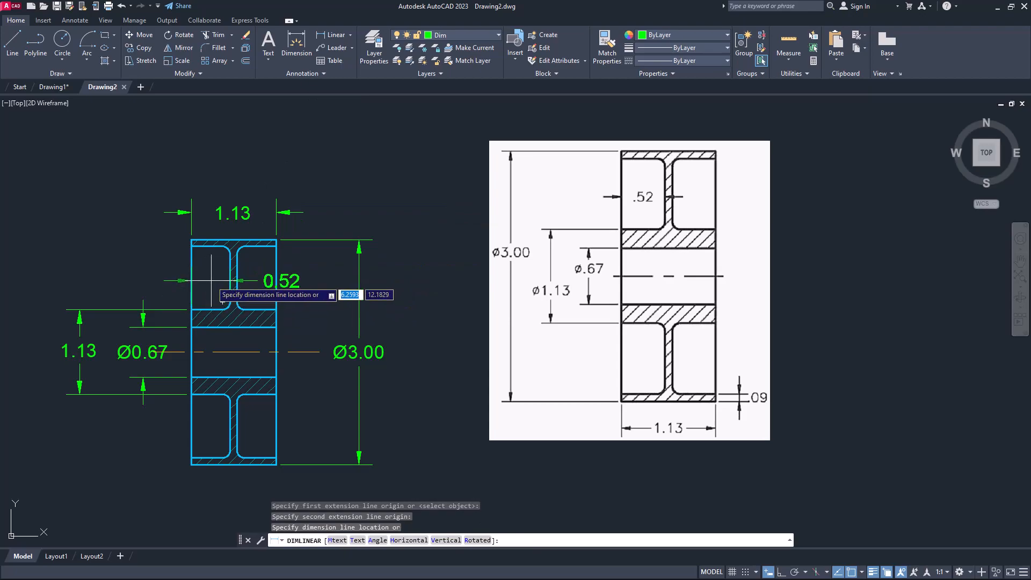
click(212, 280)
- Move the web offset dimension's text outside the section, to the left of the wheel's left face
drag(295, 296, 290, 277)
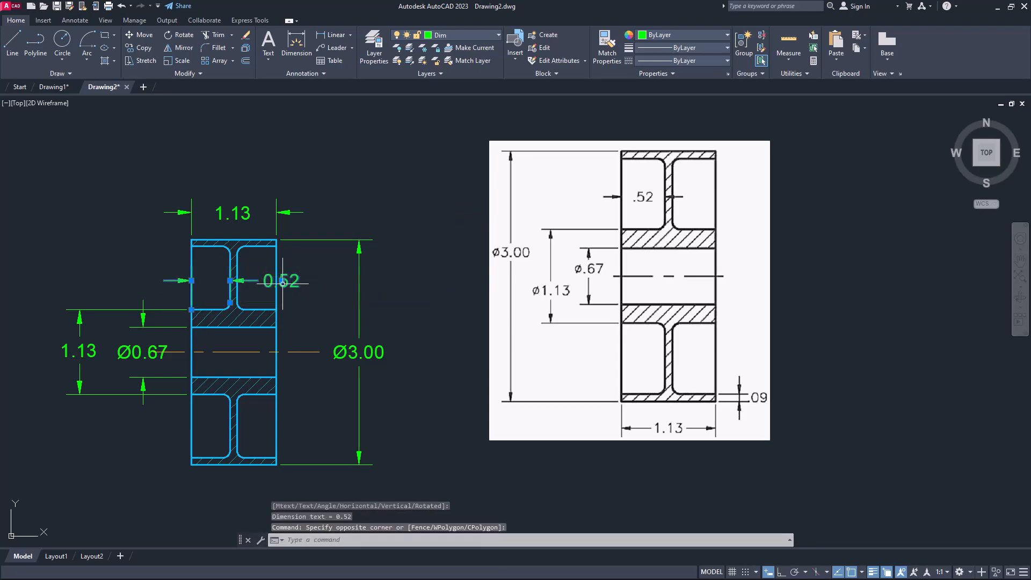
click(283, 283)
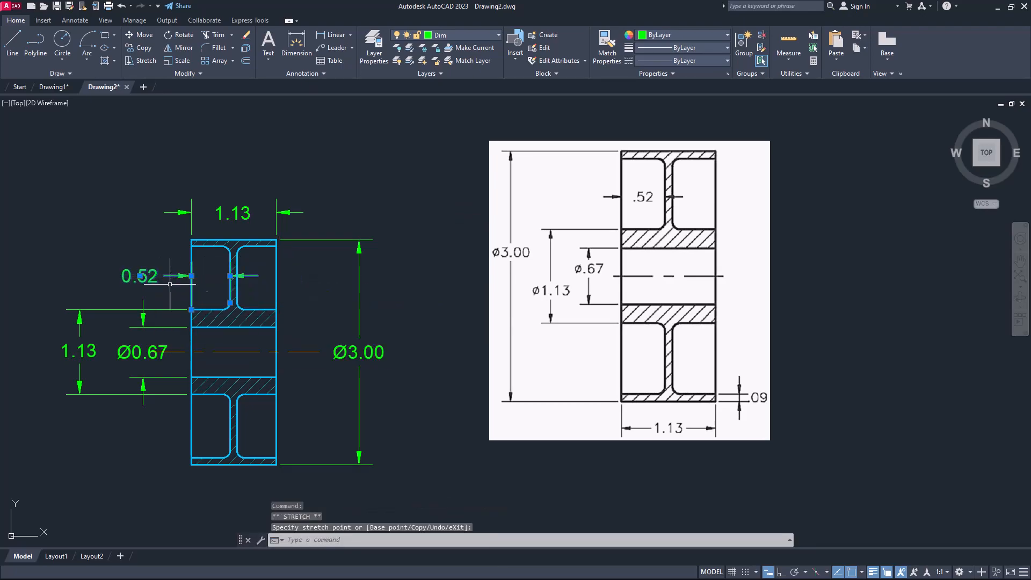
key(Escape)
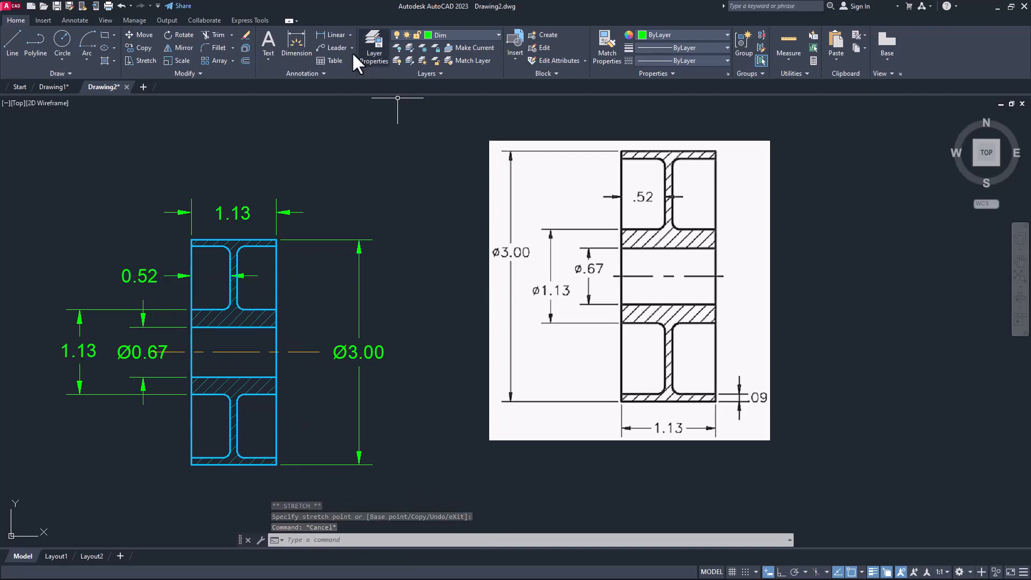
click(337, 36)
click(191, 465)
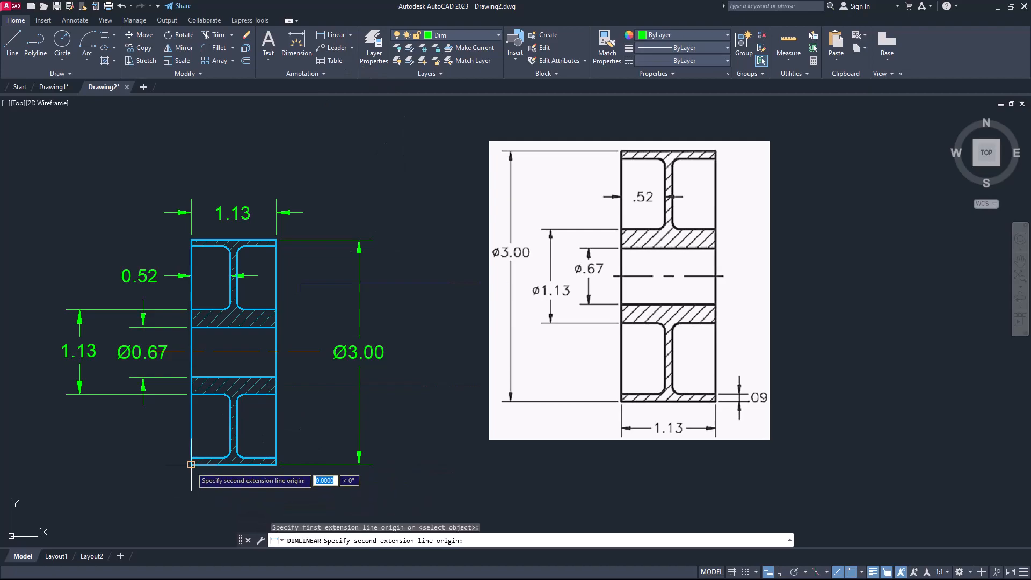
key(Escape)
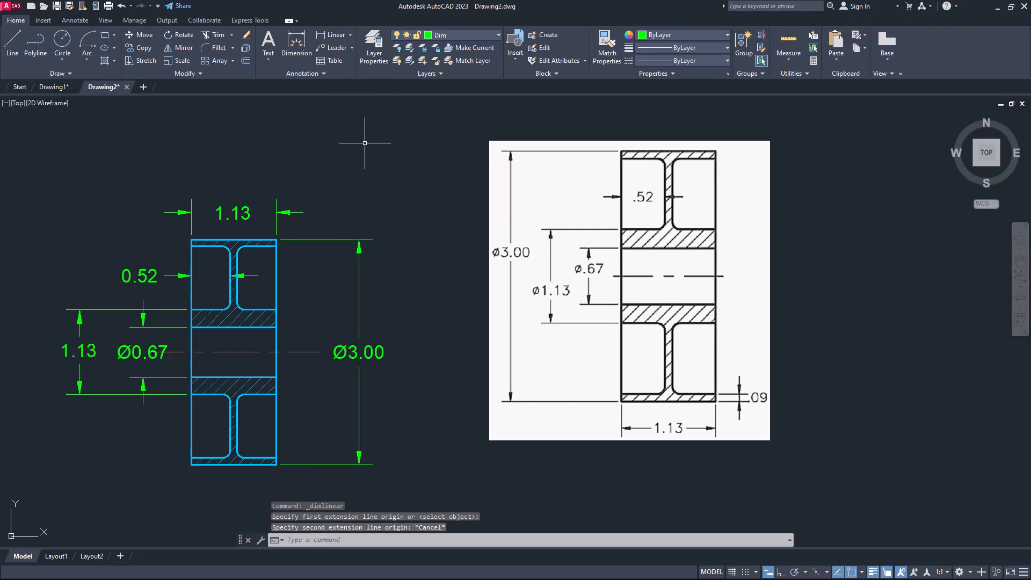
- Add a vertical linear dimension for the bottom rim's thickness, placed left of the section, and save the drawing
click(340, 35)
scroll(199, 468, up, 5)
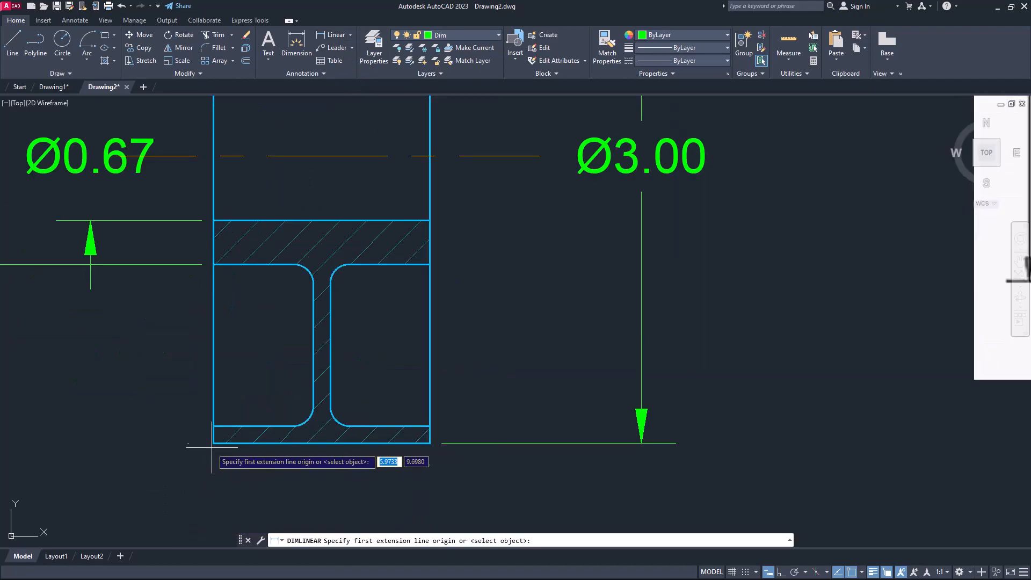
click(213, 444)
click(214, 426)
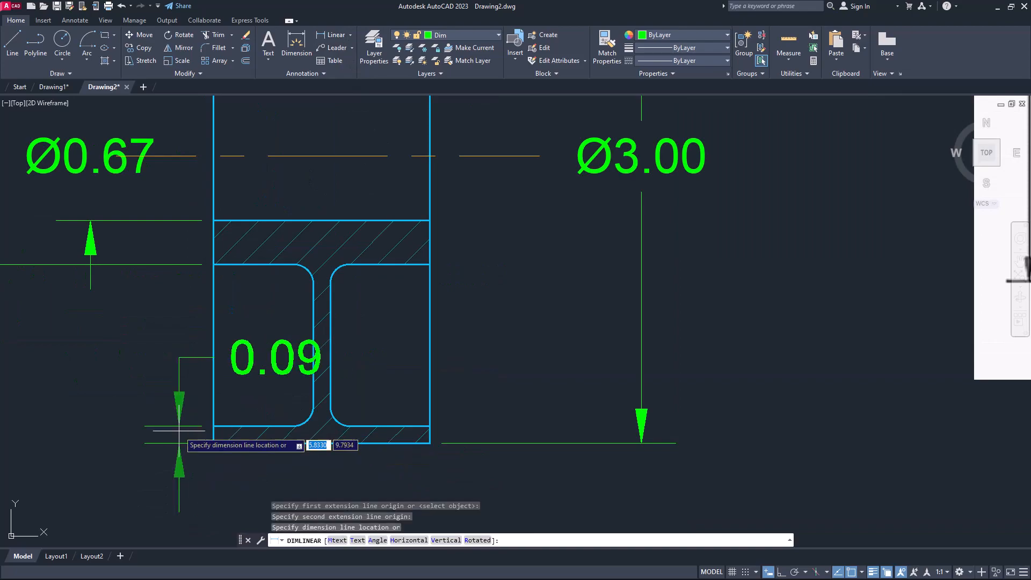
click(140, 436)
scroll(141, 436, down, 5)
key(ctrl+s)
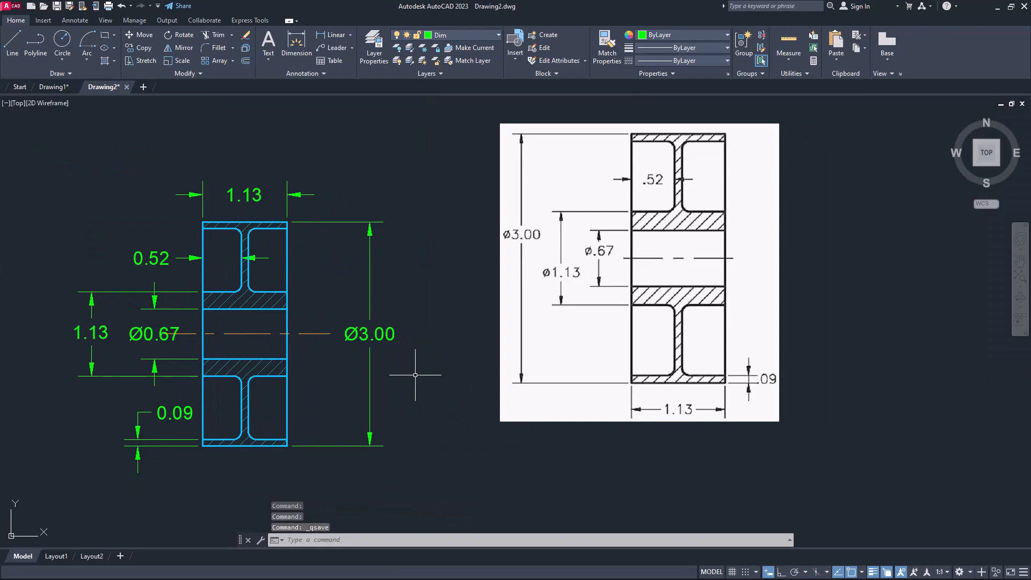
- Set the Standard dimension style's text height to 0.15 and save the drawing
text(d)
key(Return)
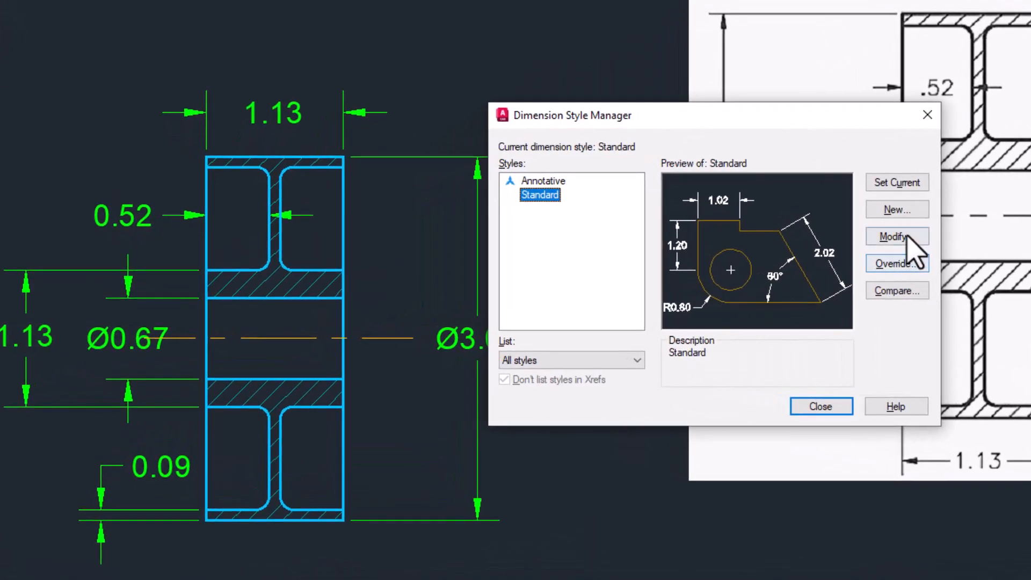
click(907, 237)
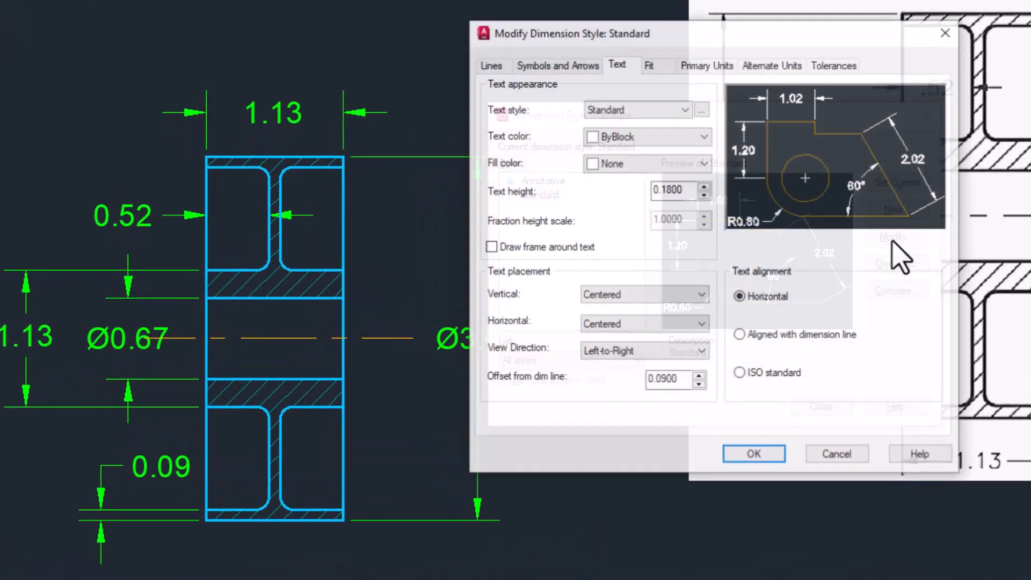
drag(668, 191, 673, 190)
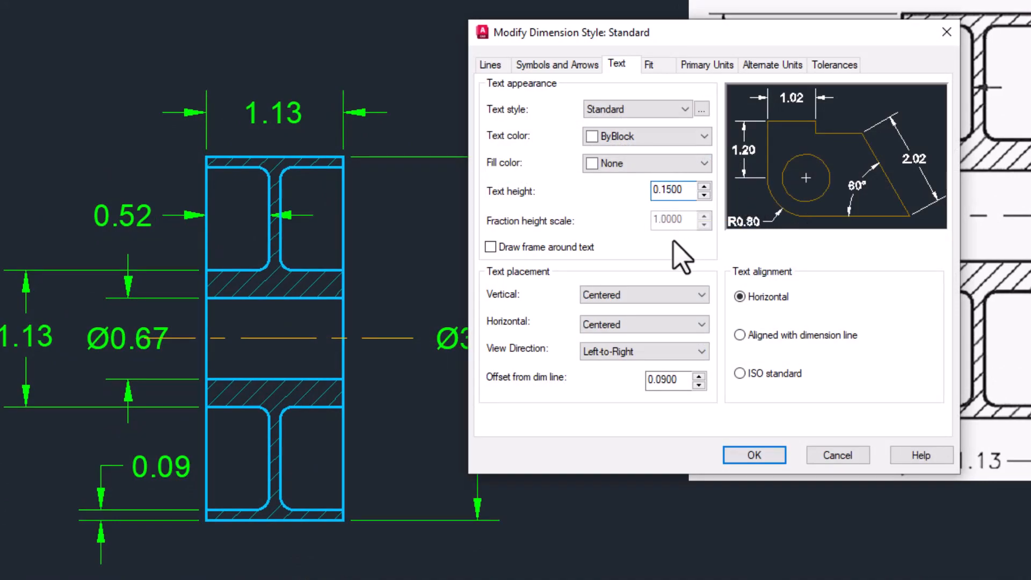
click(754, 455)
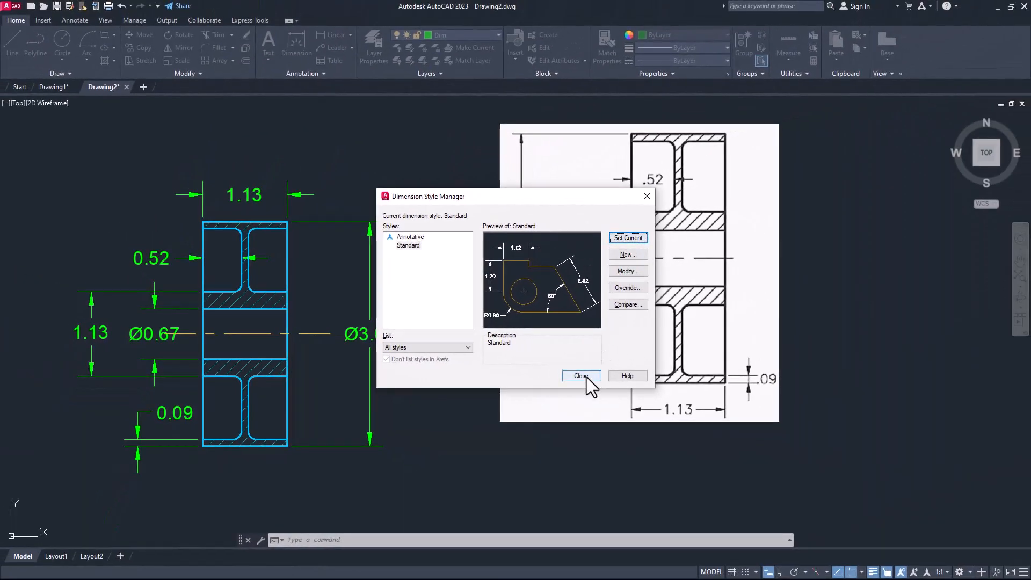
click(585, 376)
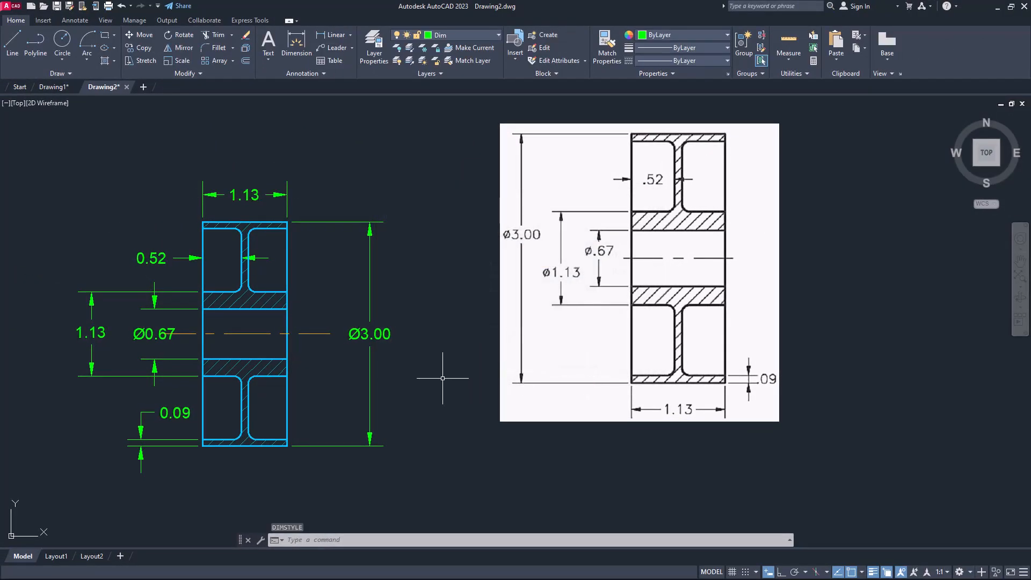
key(ctrl+s)
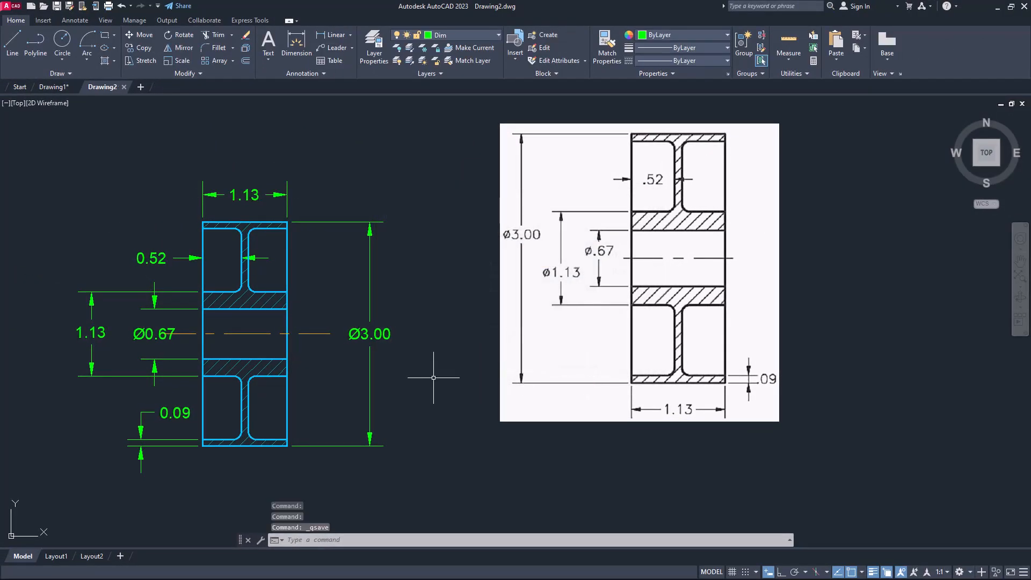